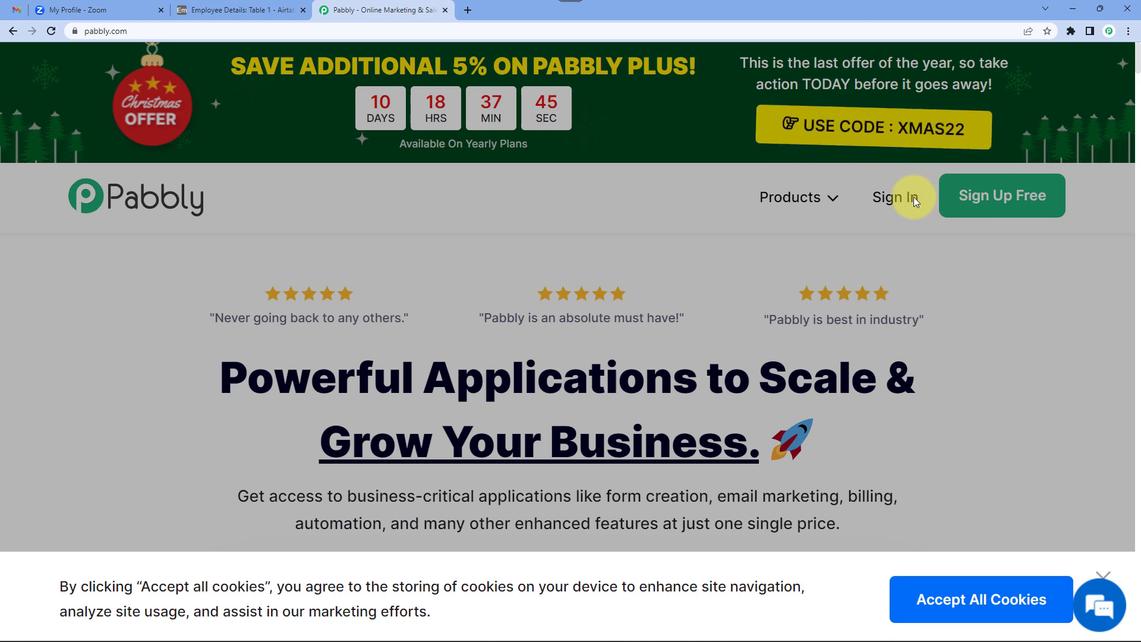
Sign in to the Pabbly account and open the Pabbly Connect application.
{"action": "left_click", "coordinate": [914, 198]}
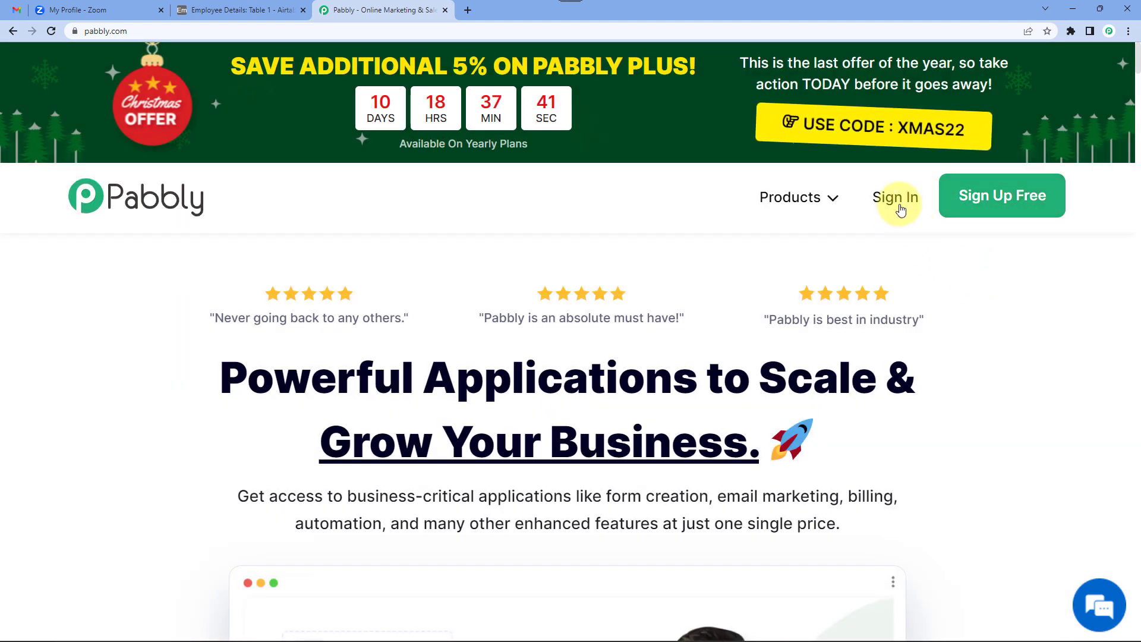
{"action": "left_click", "coordinate": [894, 200]}
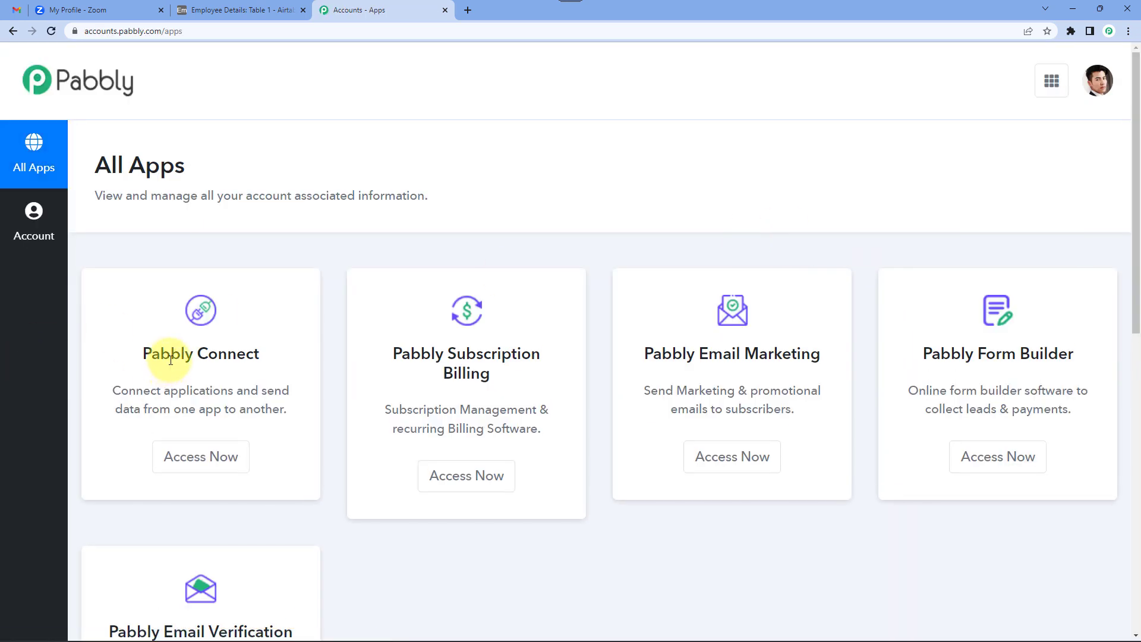
{"action": "left_click_drag", "start_coordinate": [143, 355], "coordinate": [260, 356]}
{"action": "left_click", "coordinate": [214, 462]}
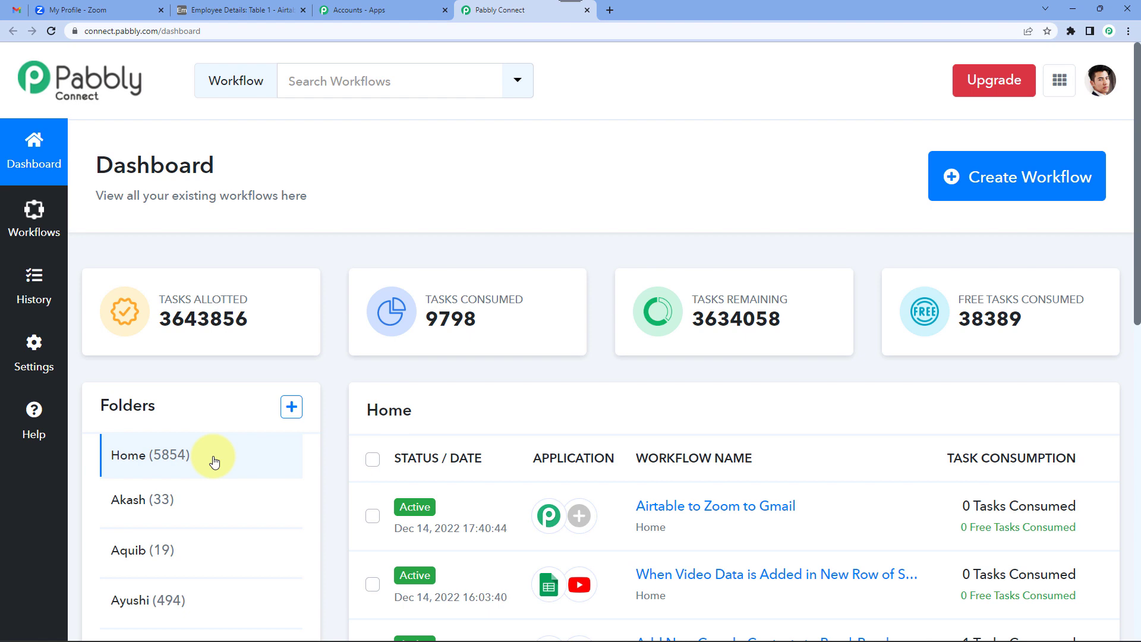
Create a new workflow named "Airtable to Zoom yo Gmail".
{"action": "left_click", "coordinate": [1054, 203]}
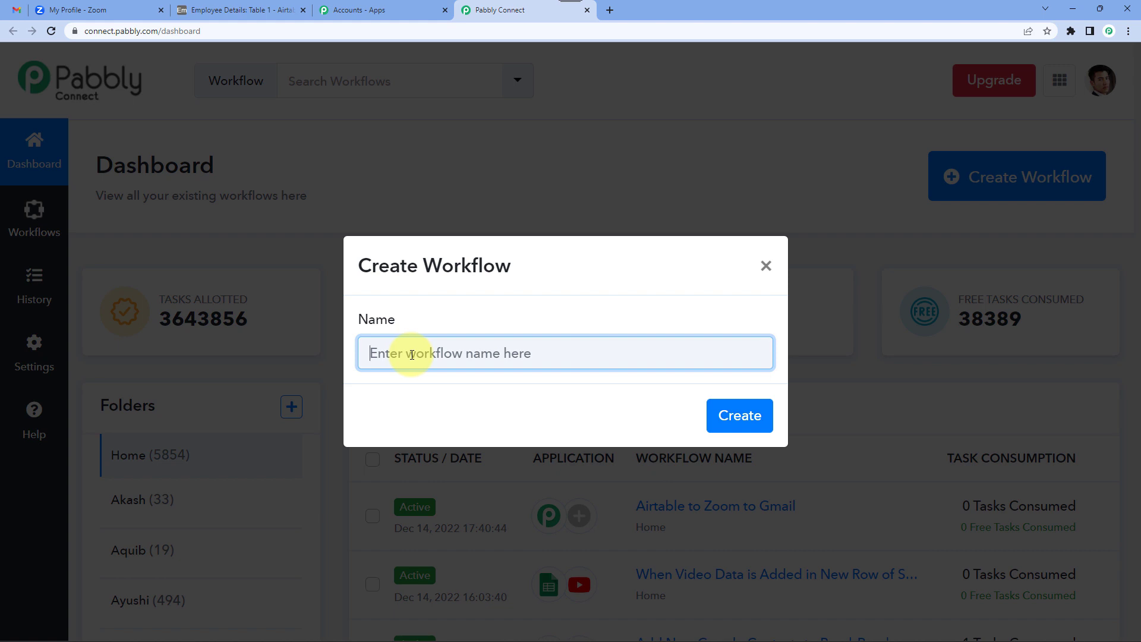
{"action": "type", "text": "A"}
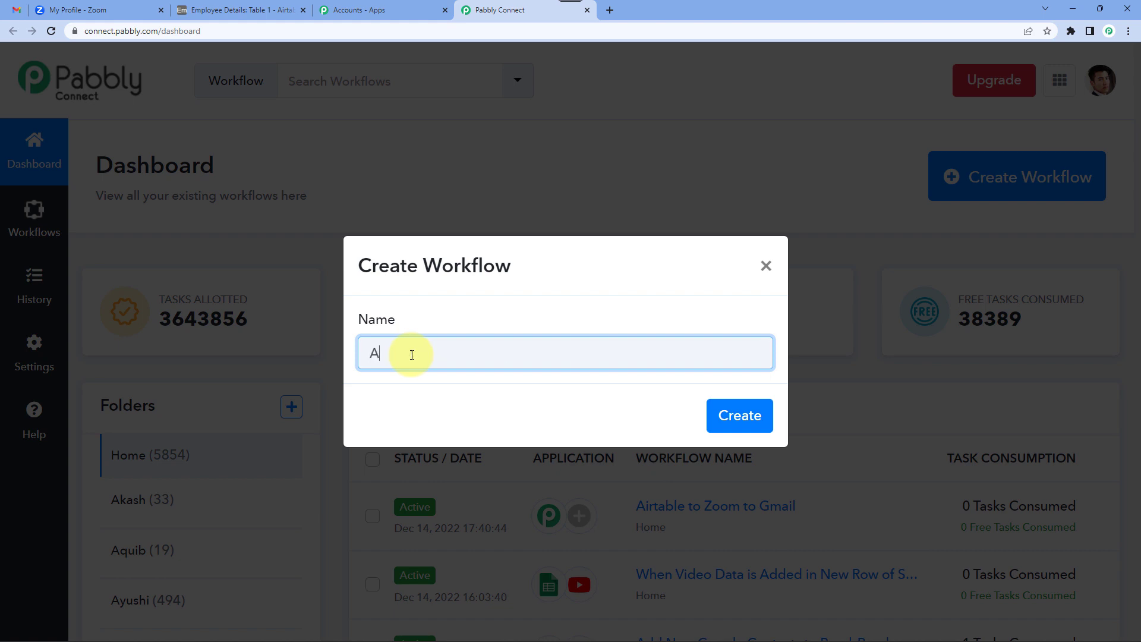
{"action": "type", "text": "irtable to Zoom yo Gmail"}
{"action": "key", "text": "Return"}
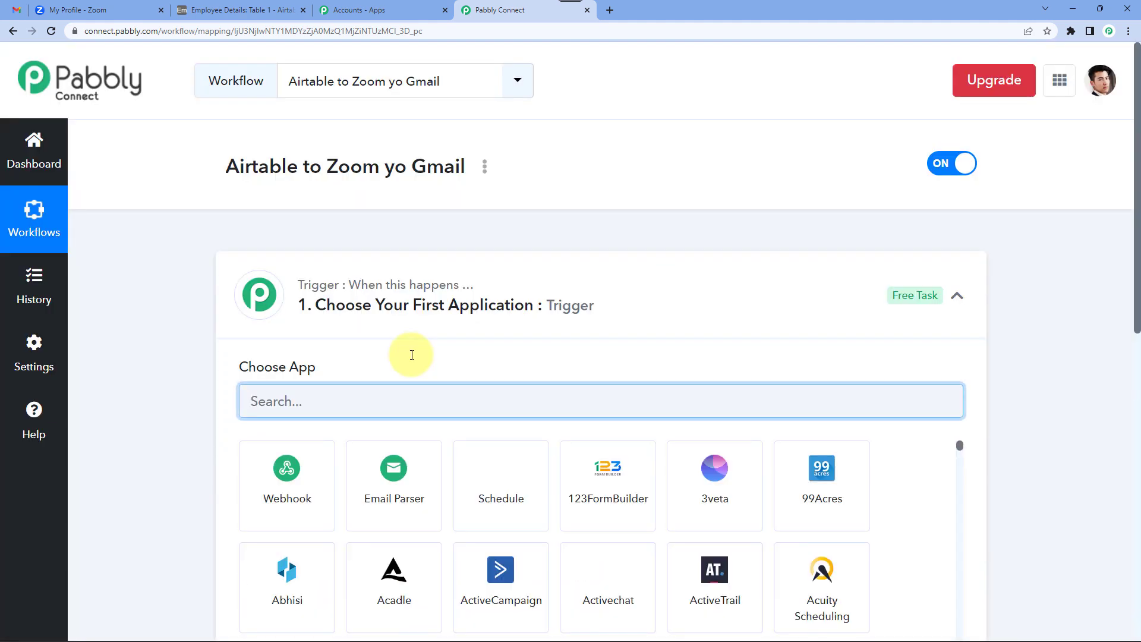
Rename the workflow as "Airtable to Zoom to Gmail".
{"action": "left_click", "coordinate": [483, 166]}
{"action": "left_click", "coordinate": [406, 206]}
{"action": "left_click", "coordinate": [480, 353]}
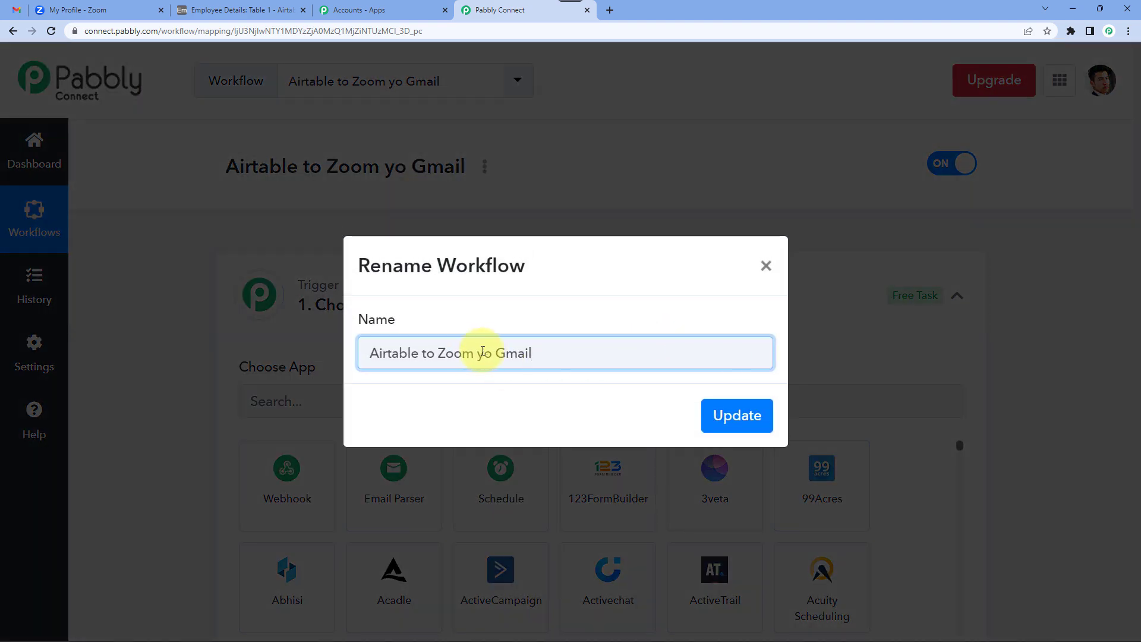
{"action": "type", "text": "t"}
{"action": "key", "text": "Delete"}
{"action": "left_click", "coordinate": [735, 415]}
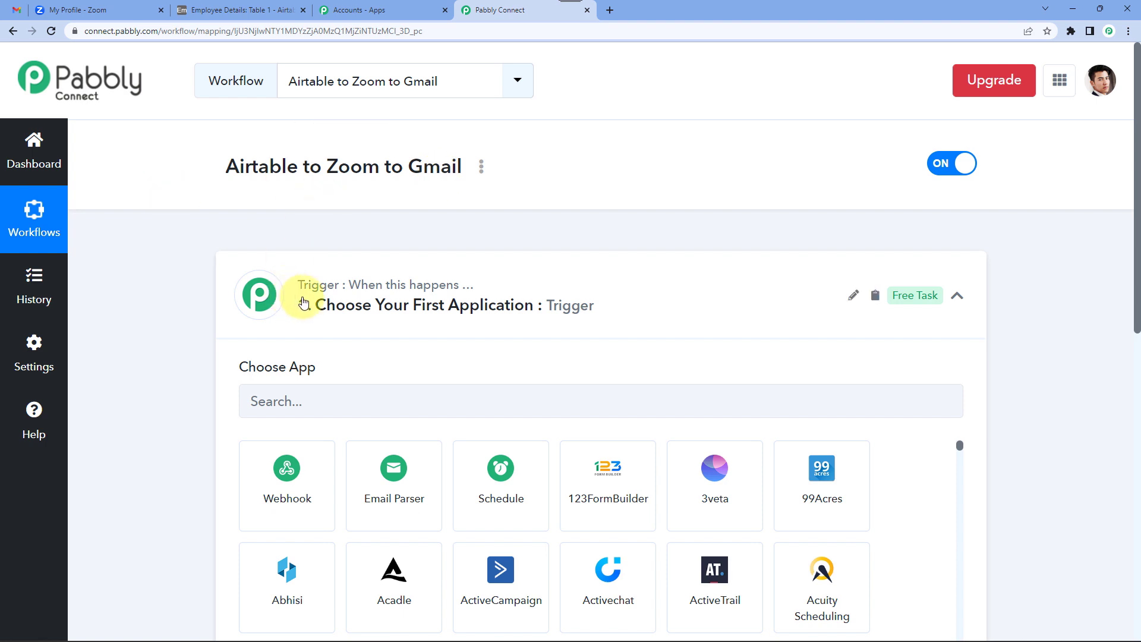
Collapse the trigger step and compare the workflow's trigger and action outline with the Employee Details table in Airtable.
{"action": "left_click", "coordinate": [374, 295]}
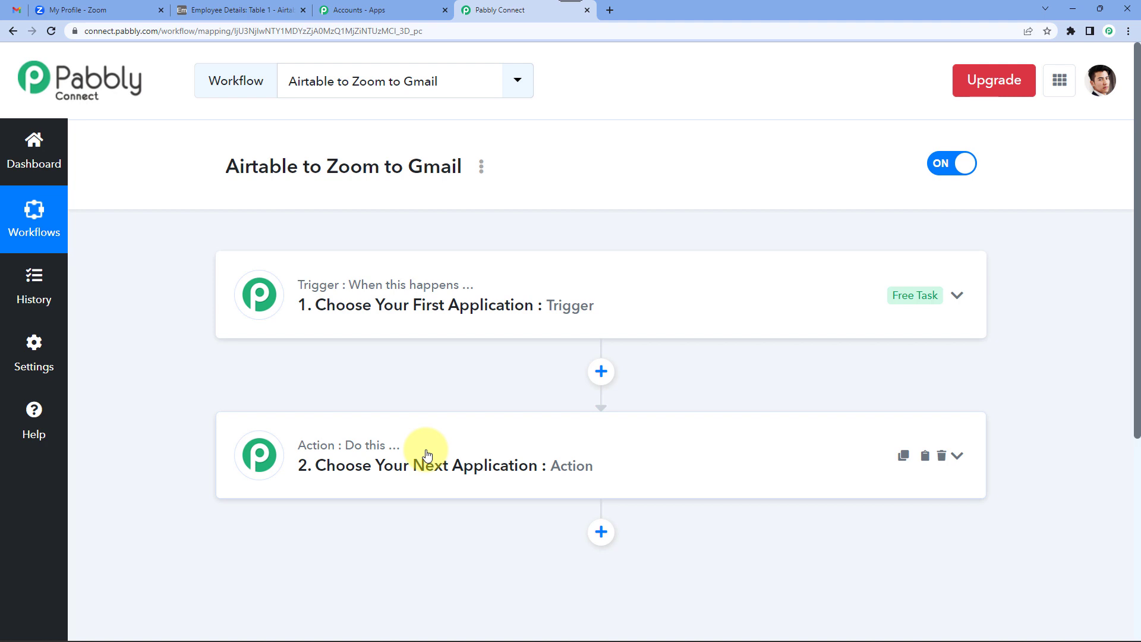
{"action": "left_click", "coordinate": [184, 10]}
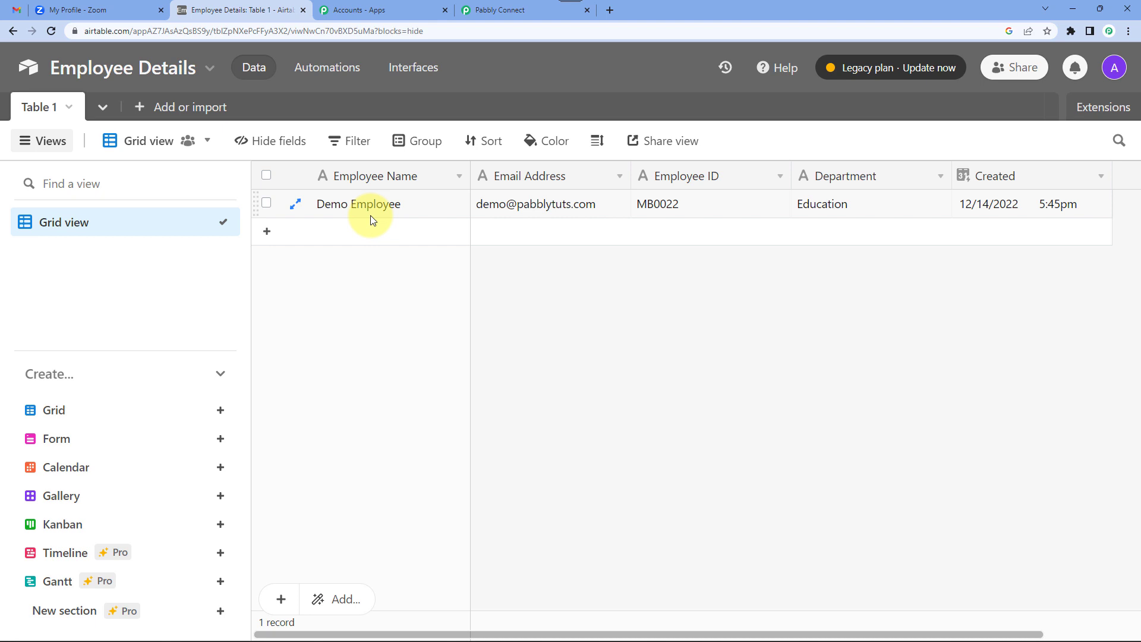
{"action": "left_click", "coordinate": [505, 10]}
{"action": "double_click", "coordinate": [330, 166]}
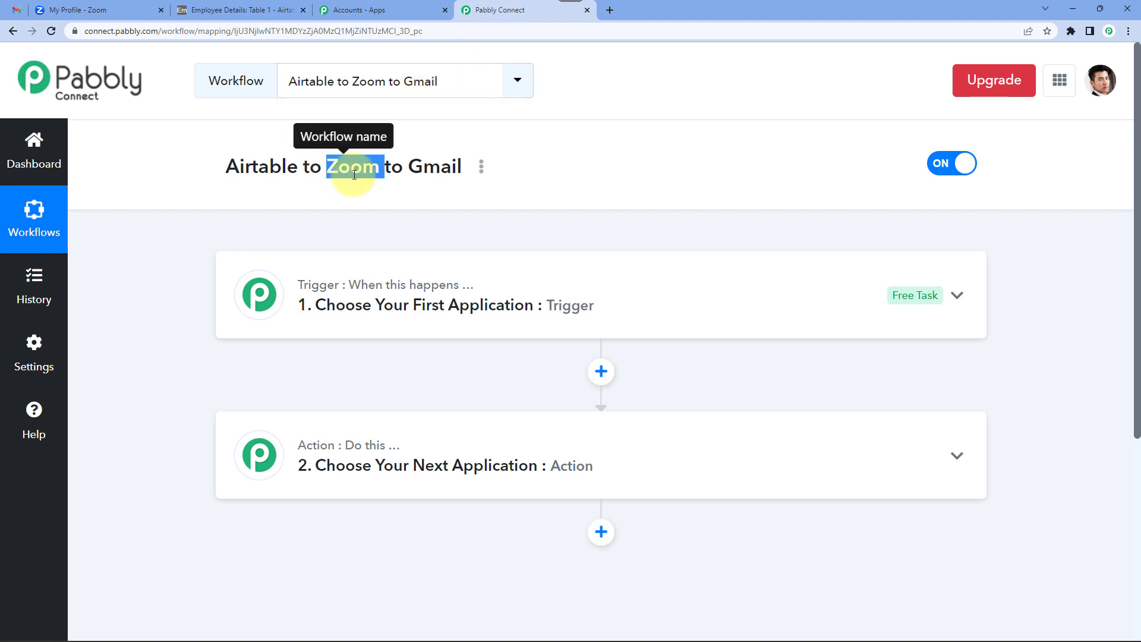
{"action": "left_click", "coordinate": [354, 168]}
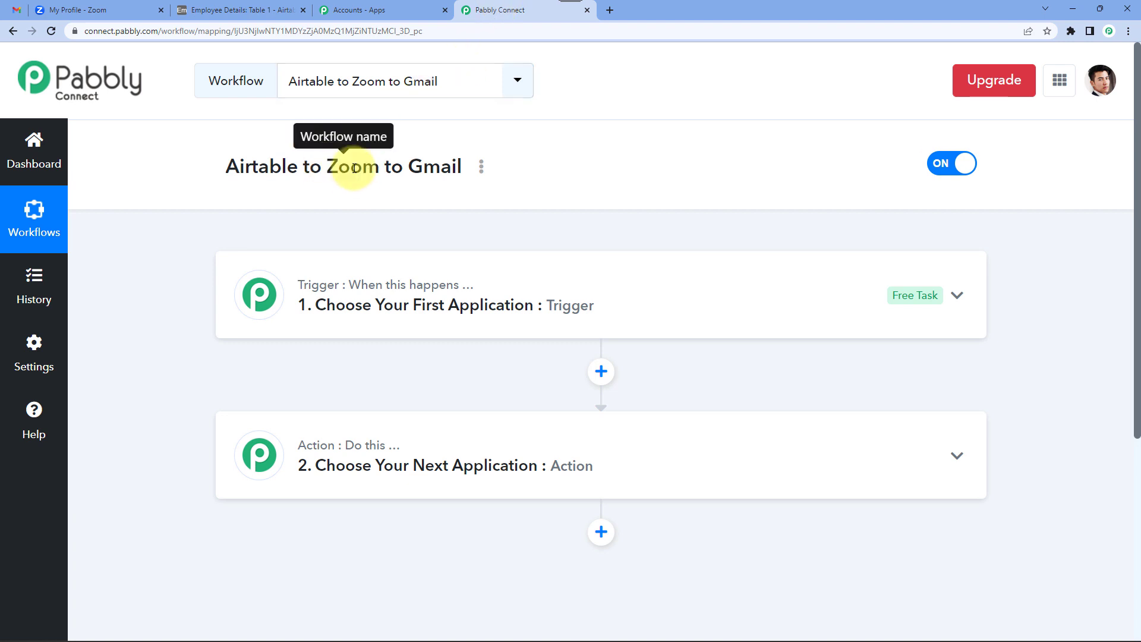
{"action": "left_click", "coordinate": [232, 10]}
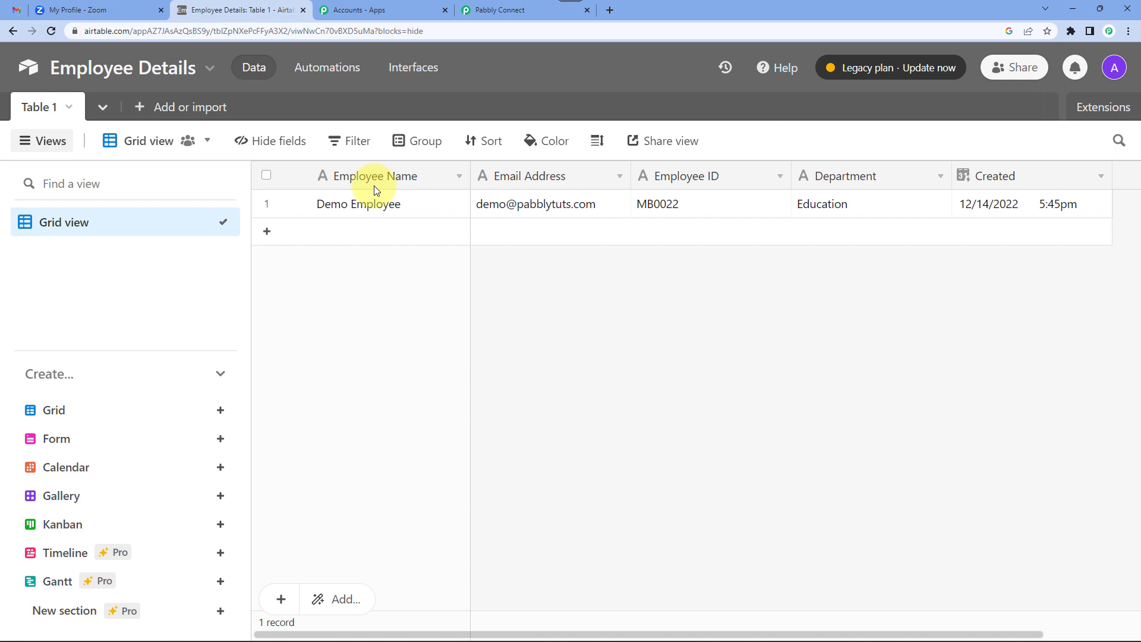
{"action": "left_click", "coordinate": [522, 208]}
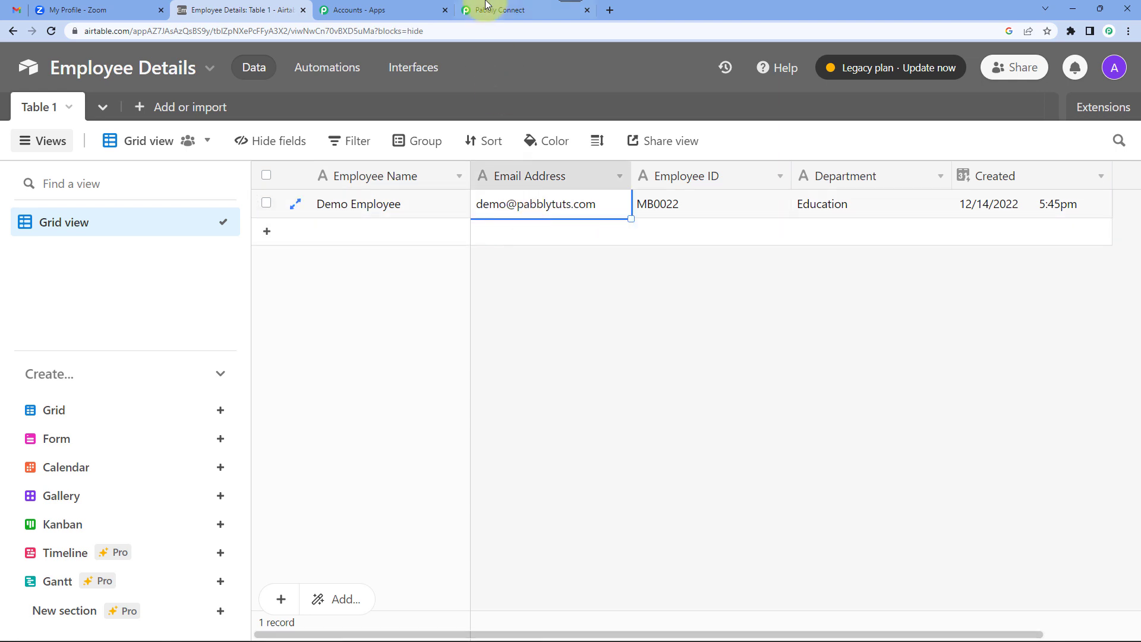
{"action": "left_click", "coordinate": [502, 11]}
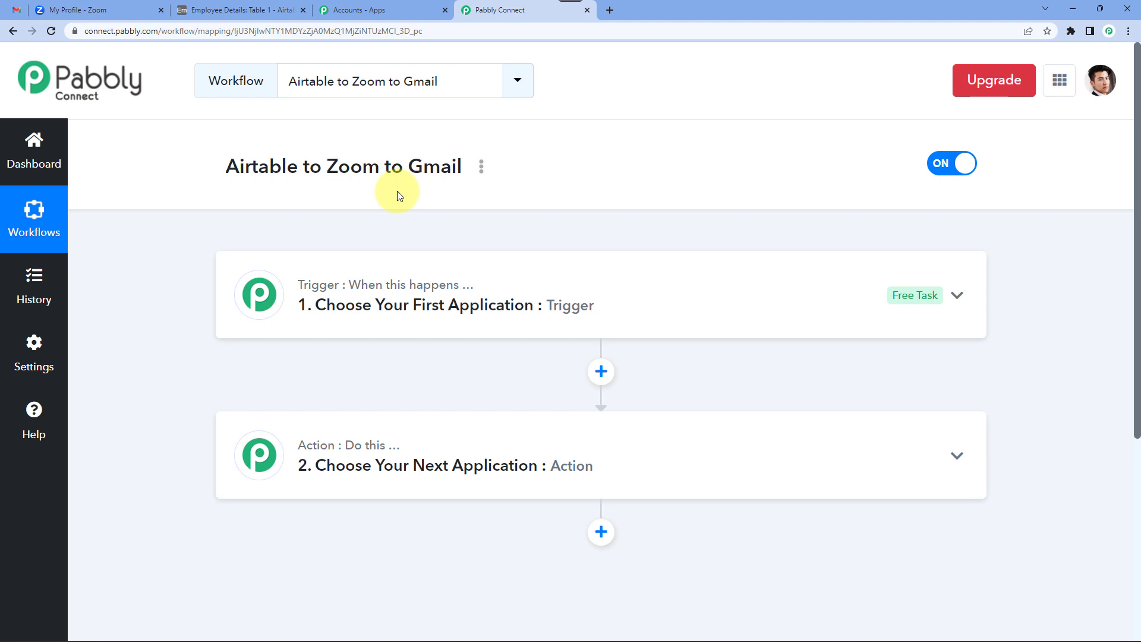
{"action": "left_click", "coordinate": [240, 10]}
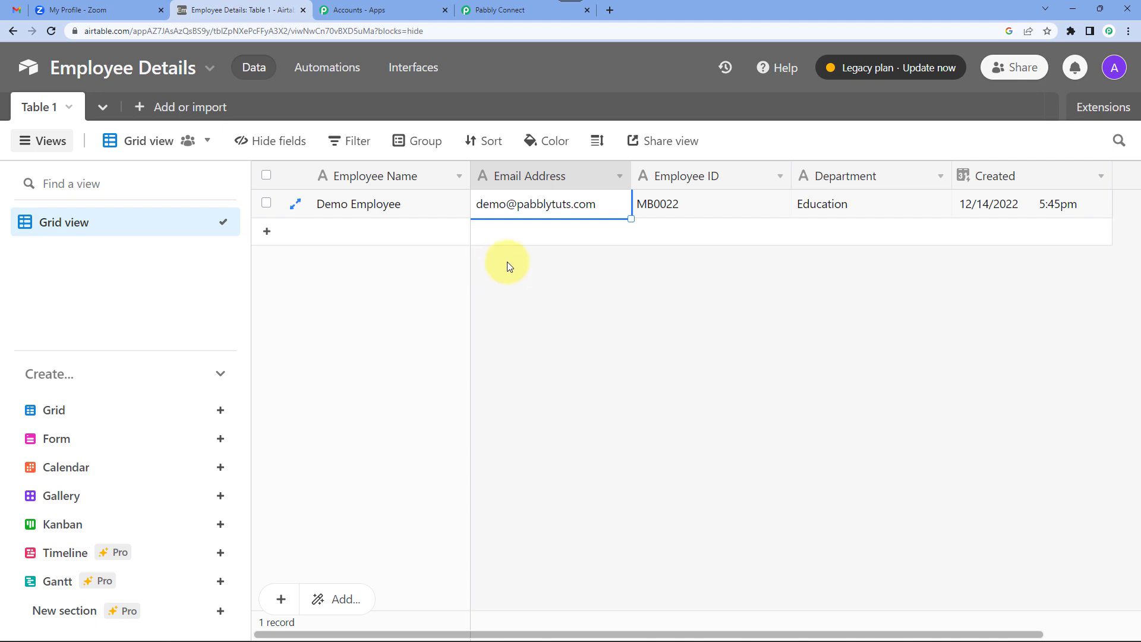
{"action": "left_click", "coordinate": [493, 10]}
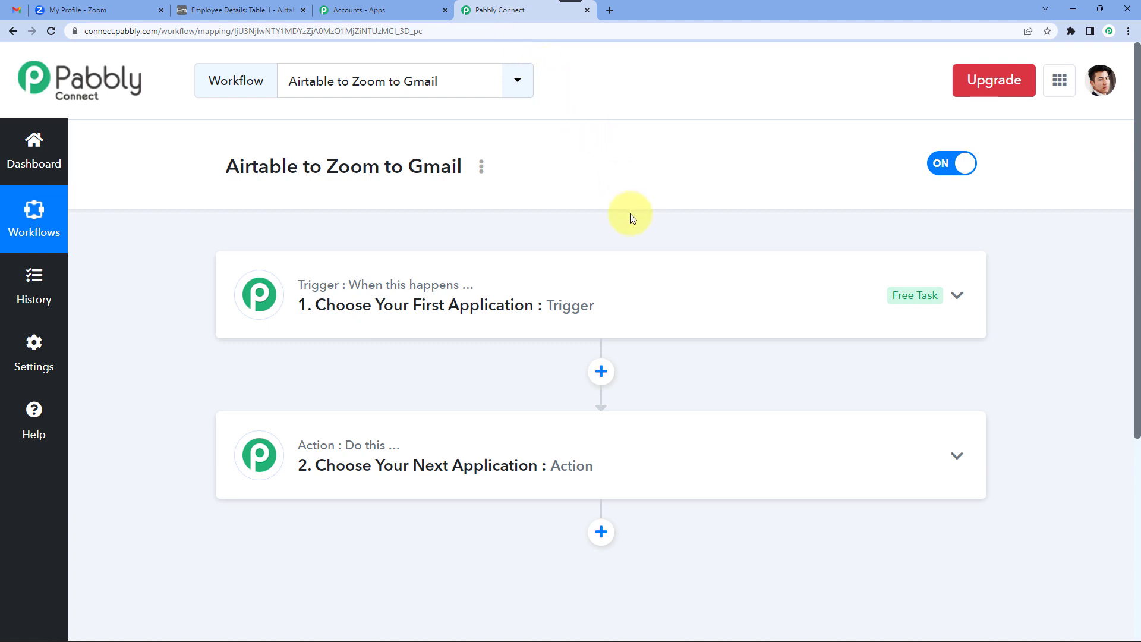
Set the trigger application to Airtable with New Record as the trigger event.
{"action": "left_click", "coordinate": [365, 287]}
{"action": "left_click", "coordinate": [301, 397]}
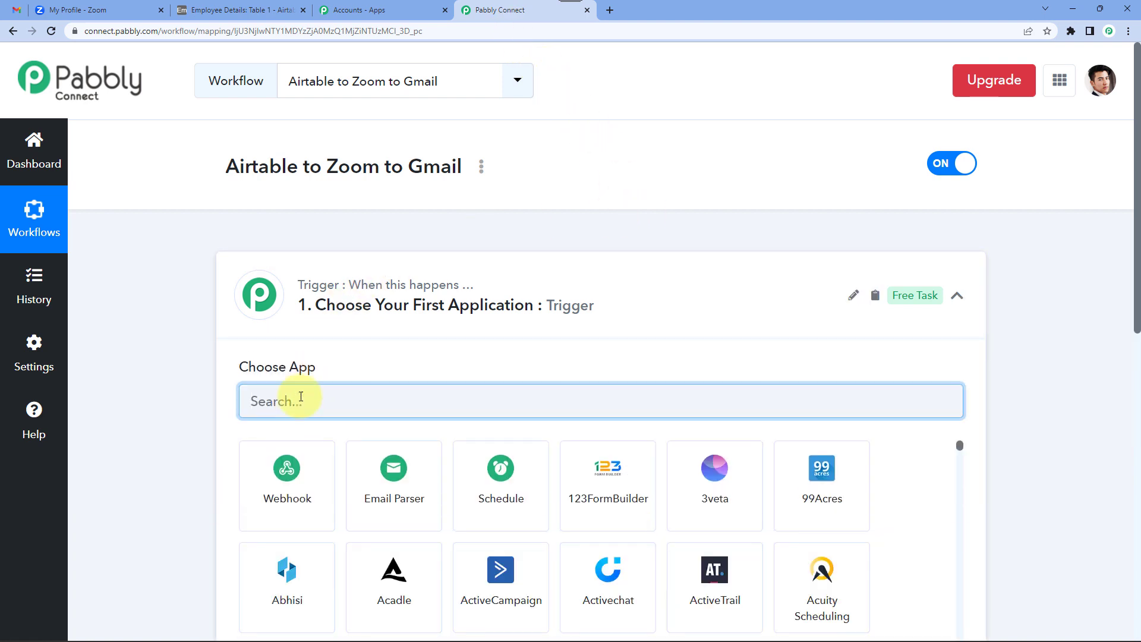
{"action": "type", "text": "Air"}
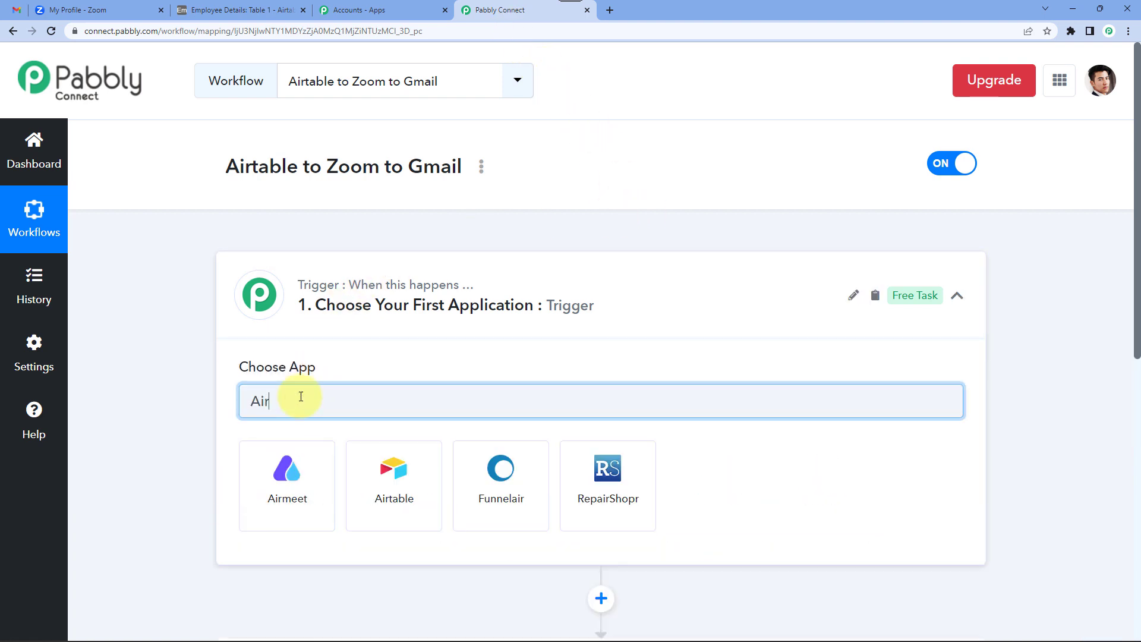
{"action": "left_click", "coordinate": [404, 502]}
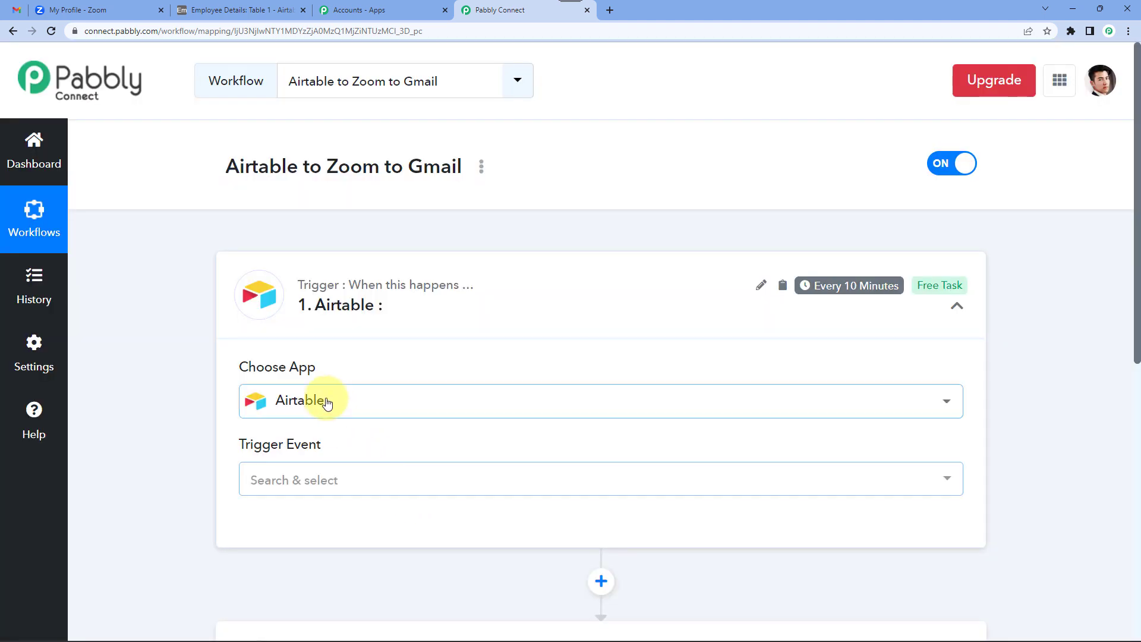
{"action": "scroll", "coordinate": [345, 390], "scroll_direction": "down", "scroll_amount": 1}
{"action": "scroll", "coordinate": [345, 390], "scroll_direction": "down", "scroll_amount": 2}
{"action": "left_click", "coordinate": [312, 373]}
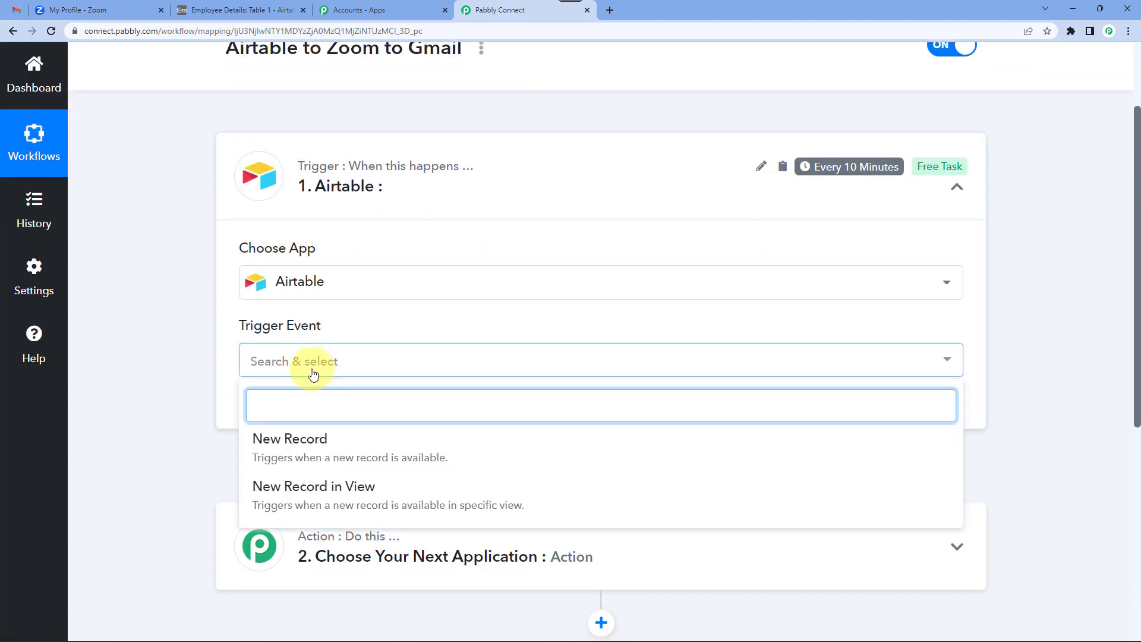
{"action": "left_click", "coordinate": [321, 440]}
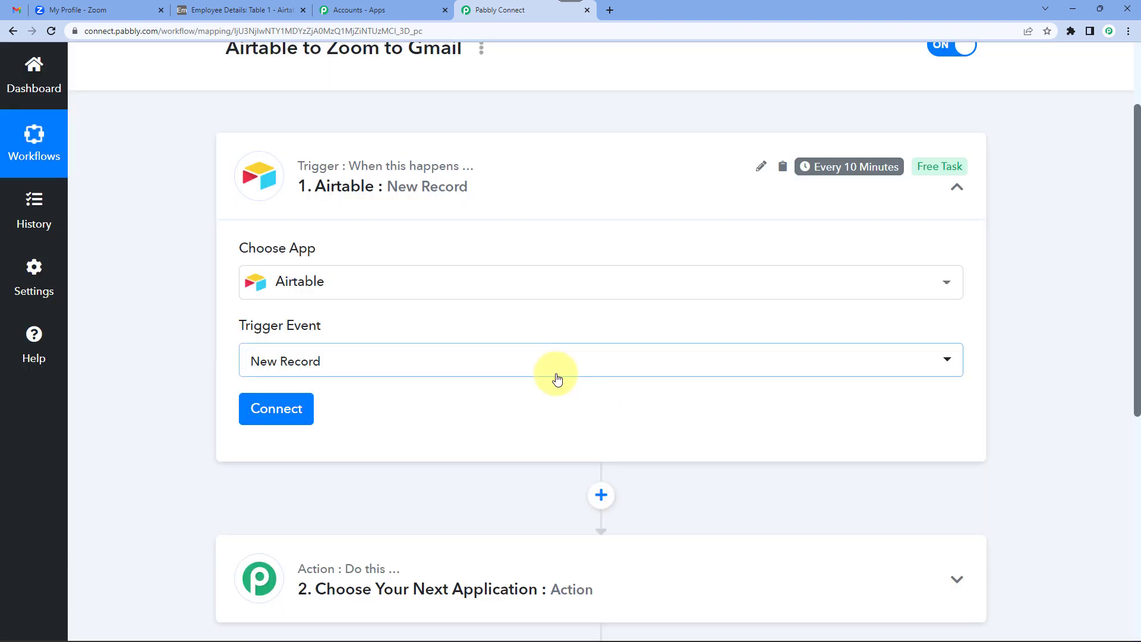
Start a new Airtable connection for the trigger and copy the personal API key from the Airtable account page.
{"action": "left_click", "coordinate": [301, 410]}
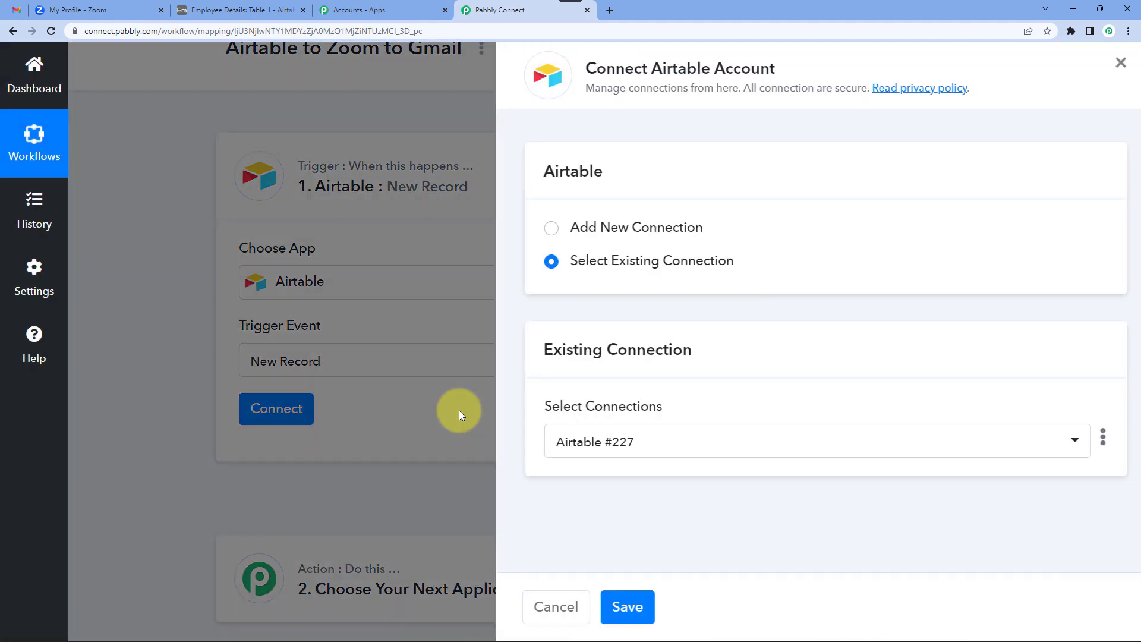
{"action": "left_click", "coordinate": [584, 232]}
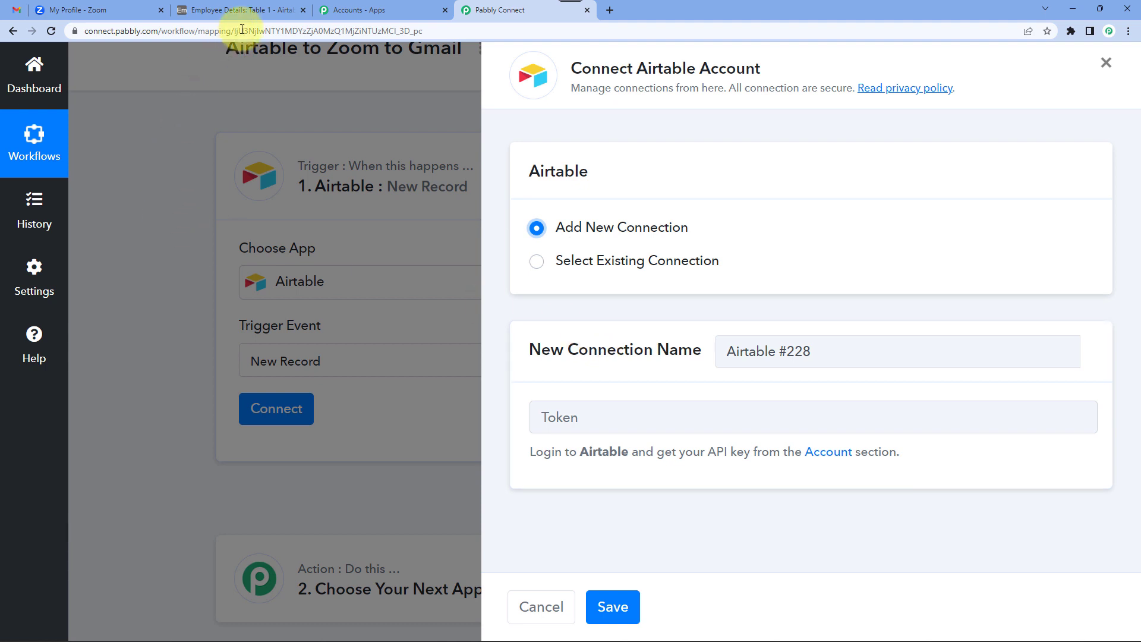
{"action": "left_click", "coordinate": [255, 11]}
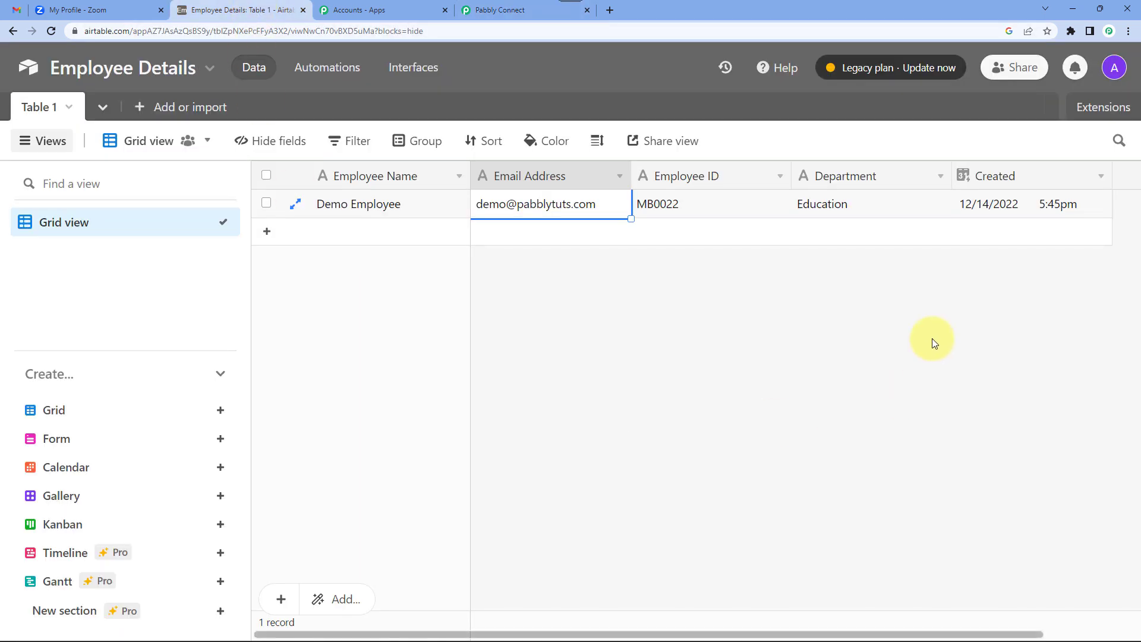
{"action": "left_click", "coordinate": [1123, 70]}
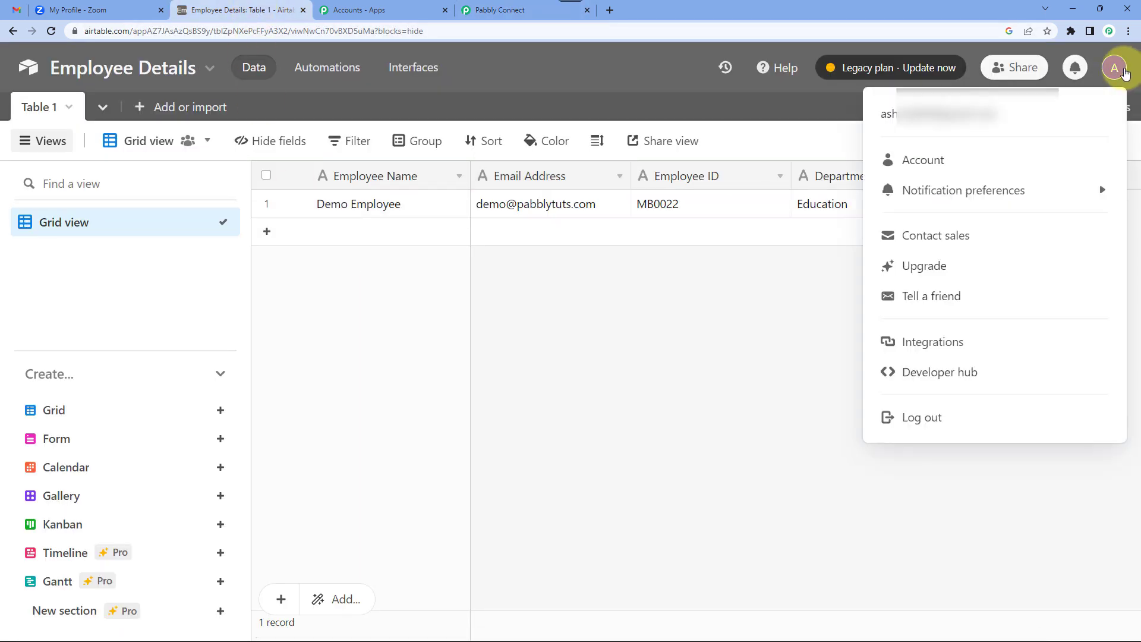
{"action": "left_click", "coordinate": [940, 171]}
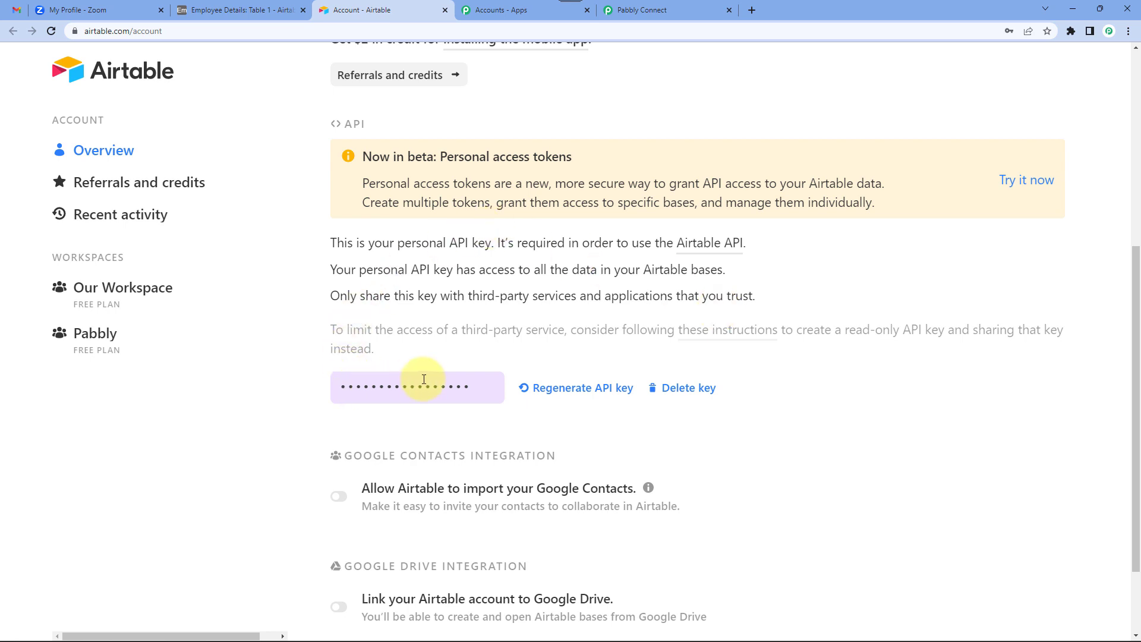
{"action": "left_click", "coordinate": [389, 391]}
{"action": "key", "text": "ctrl+c"}
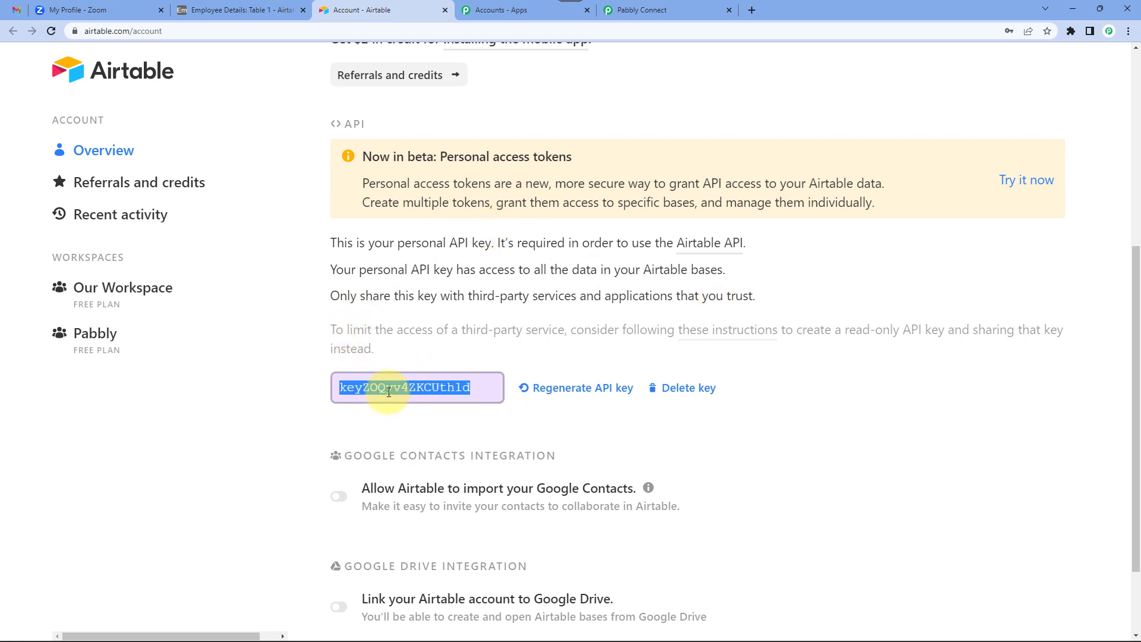
Return to Pabbly Connect, paste the Airtable API key as the connection's token, and save the connection.
{"action": "left_click", "coordinate": [645, 11]}
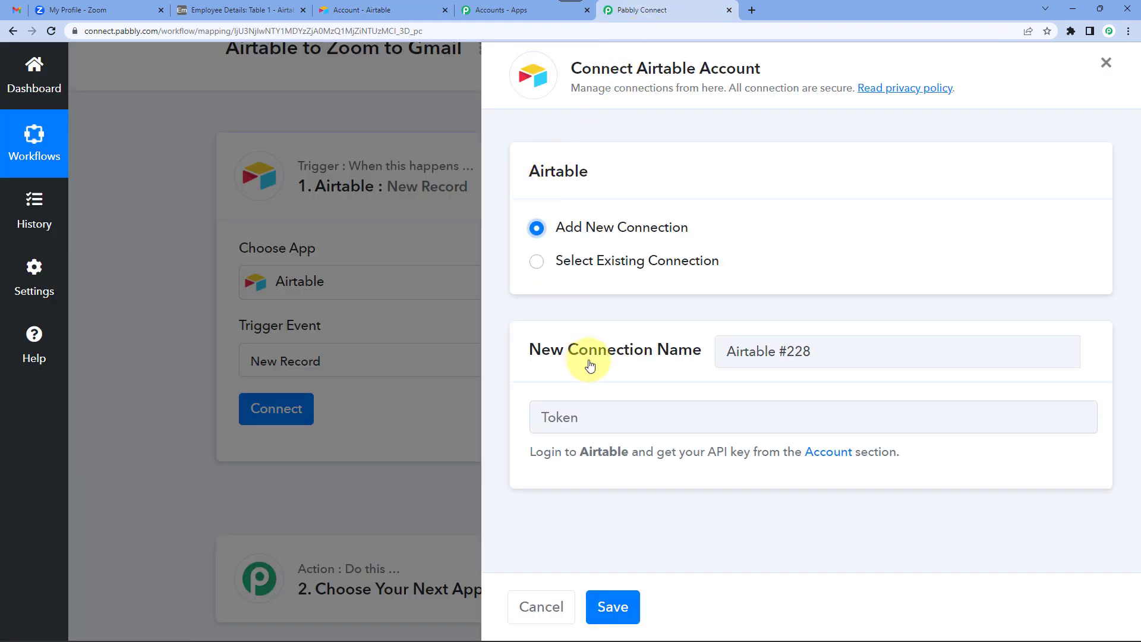
{"action": "left_click", "coordinate": [594, 415]}
{"action": "key", "text": "ctrl+v"}
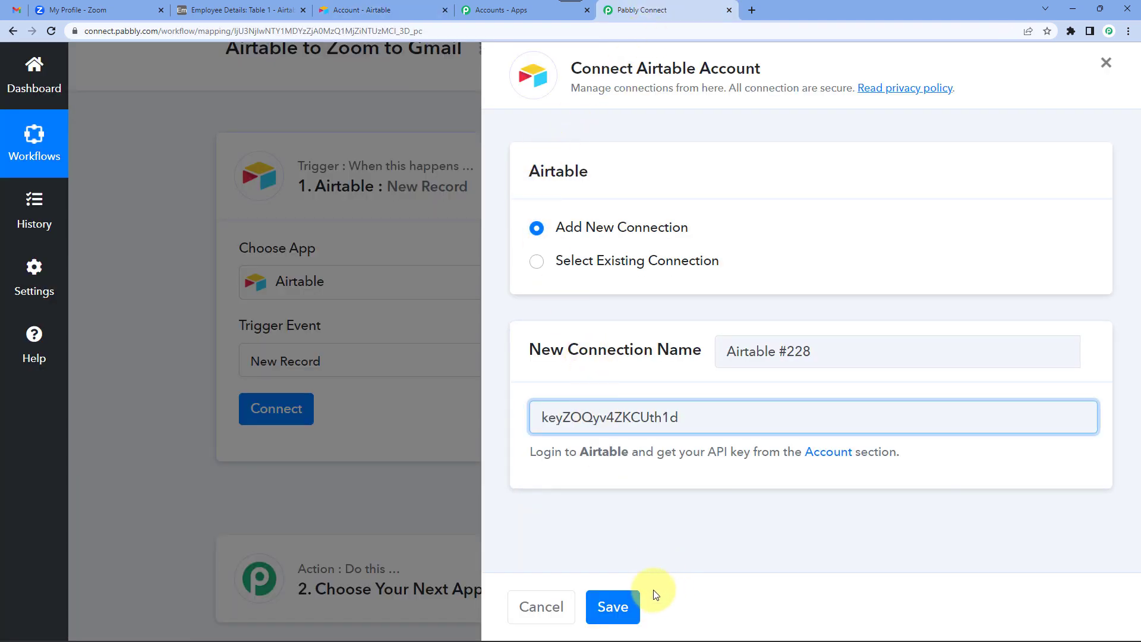
{"action": "left_click", "coordinate": [612, 607]}
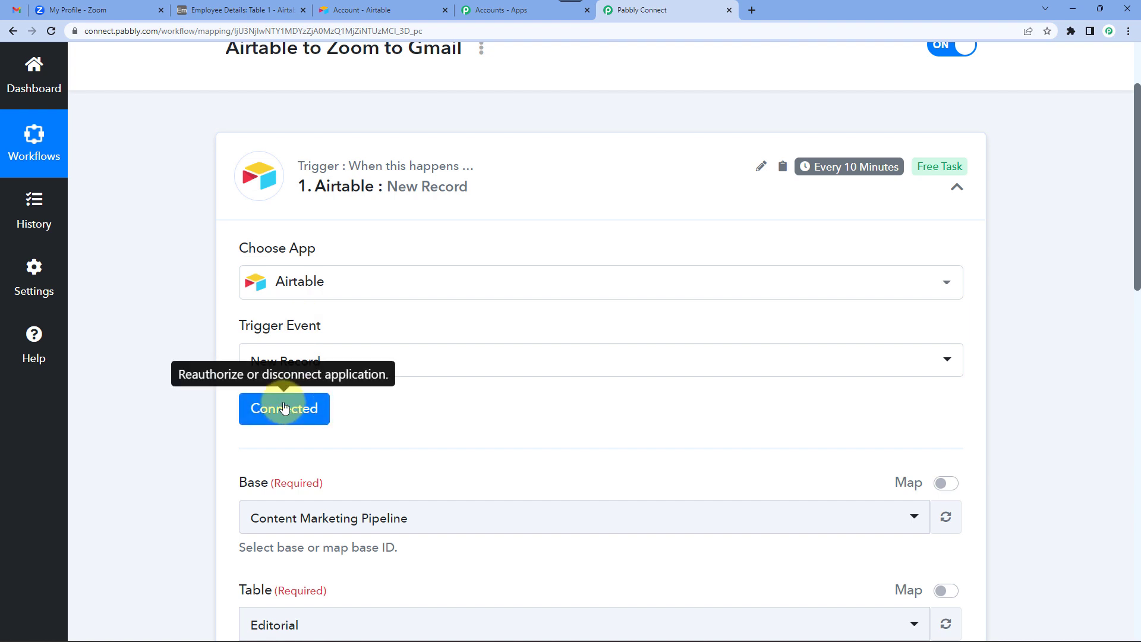
Check the base name in Airtable and set the trigger's base to Employee Details.
{"action": "scroll", "coordinate": [208, 344], "scroll_direction": "down", "scroll_amount": 4}
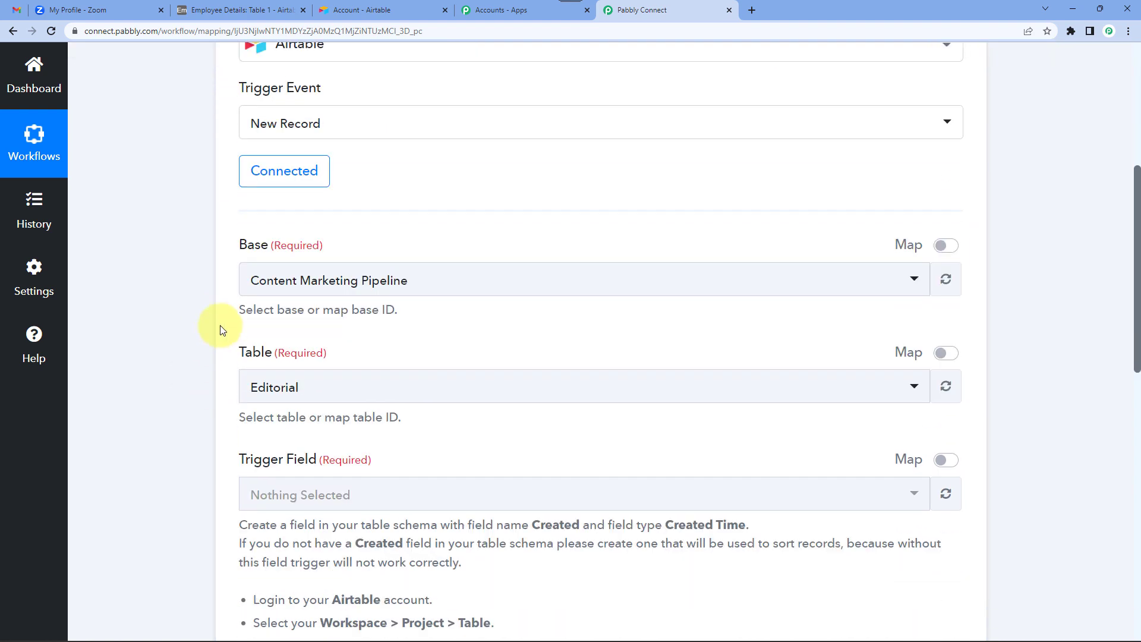
{"action": "double_click", "coordinate": [247, 247]}
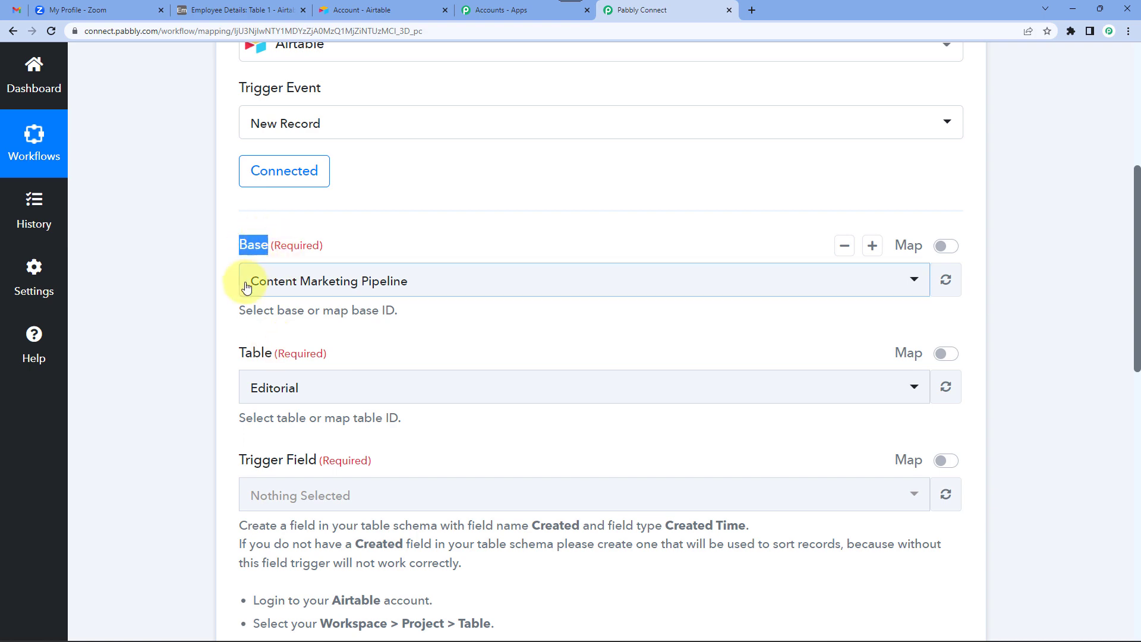
{"action": "left_click", "coordinate": [276, 7]}
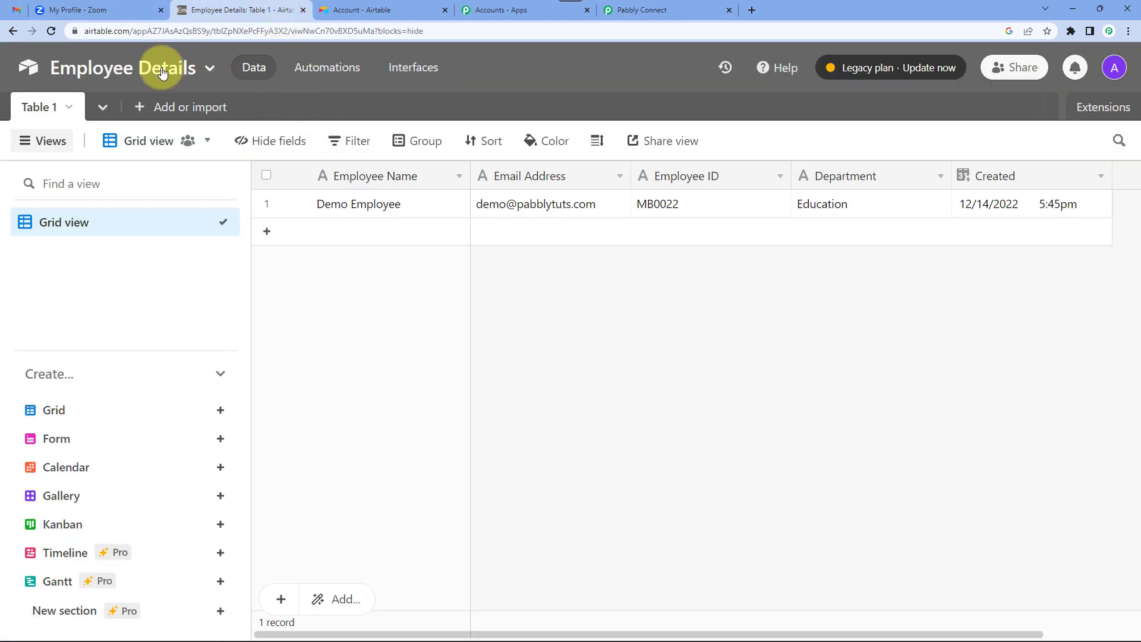
{"action": "left_click", "coordinate": [639, 10]}
{"action": "left_click", "coordinate": [309, 281]}
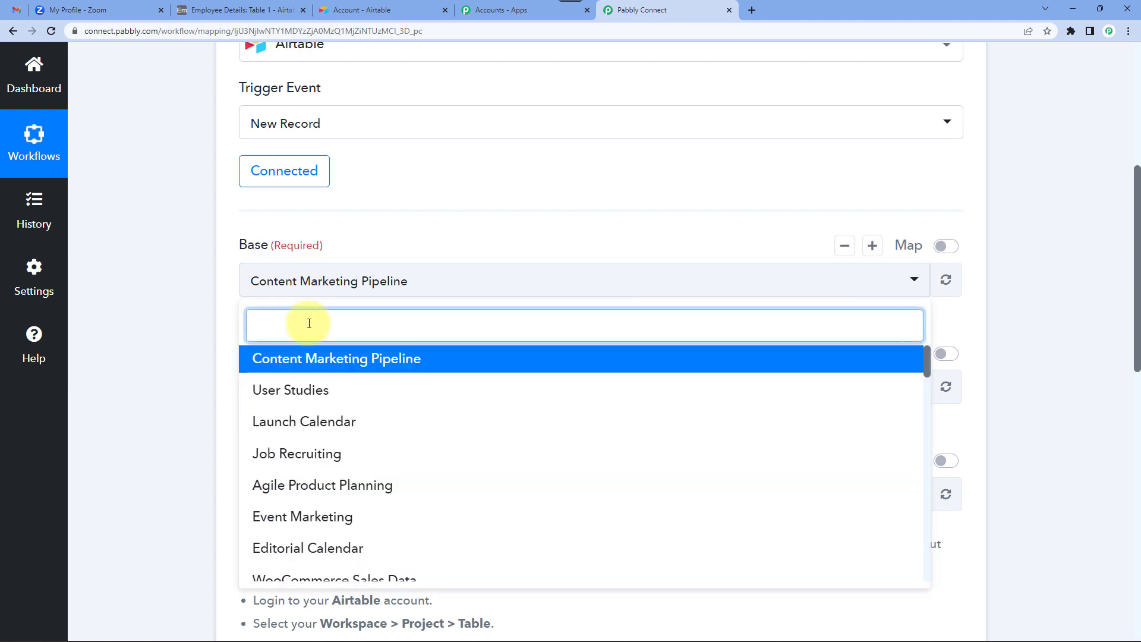
{"action": "type", "text": "empl"}
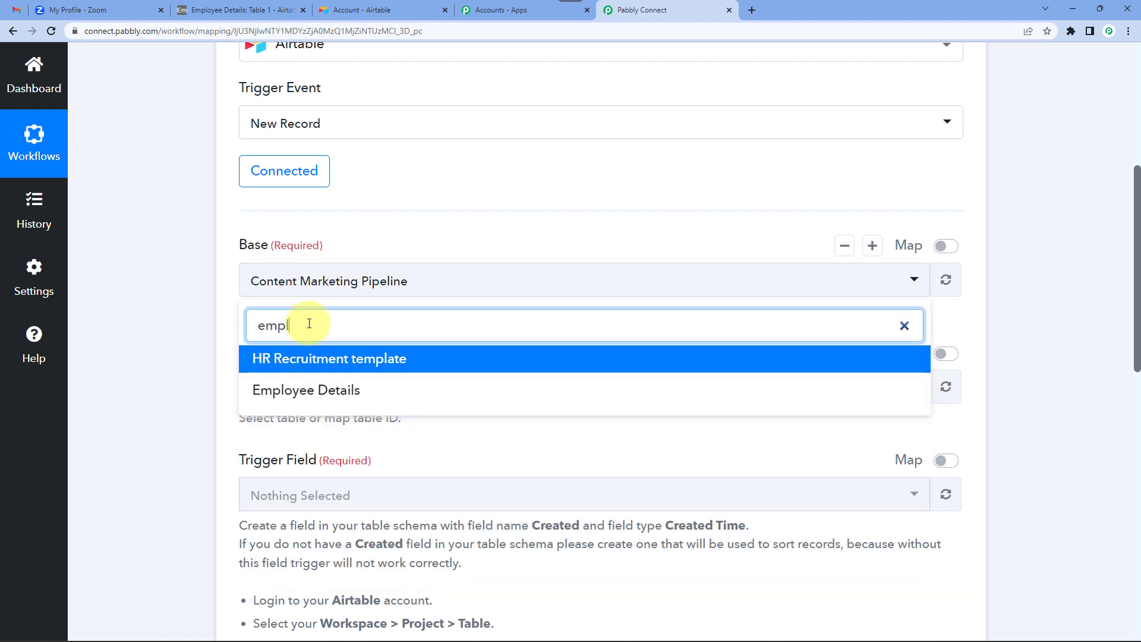
{"action": "left_click", "coordinate": [350, 392]}
Check the available table and trigger field options of the Airtable trigger against the Employee Details base in Airtable.
{"action": "left_click", "coordinate": [241, 10]}
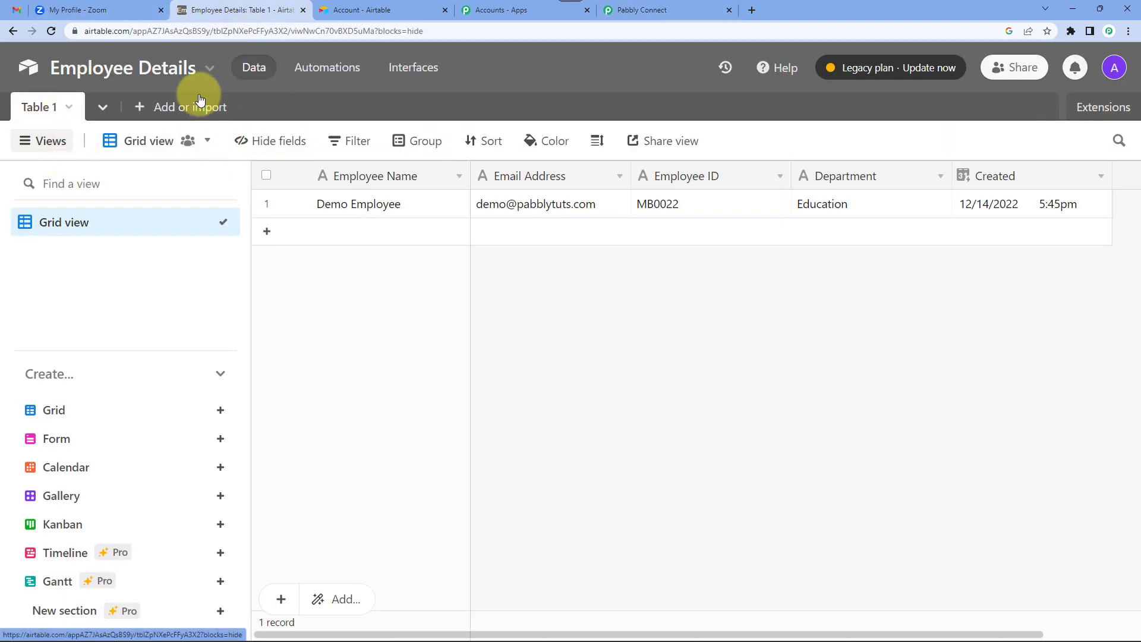
{"action": "left_click", "coordinate": [641, 10]}
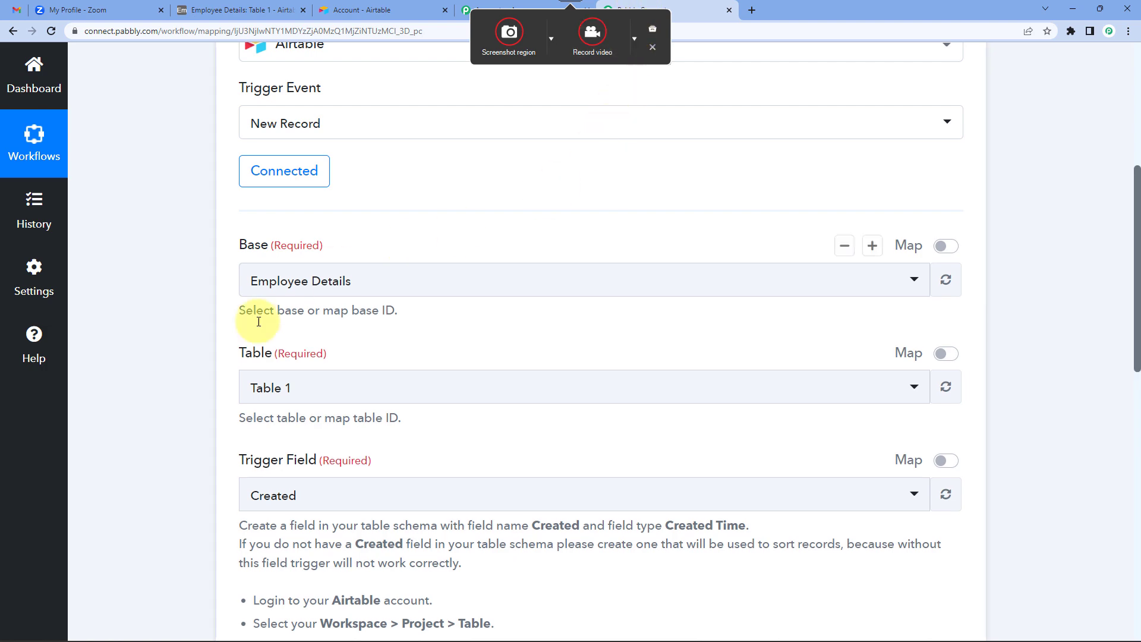
{"action": "left_click", "coordinate": [309, 390]}
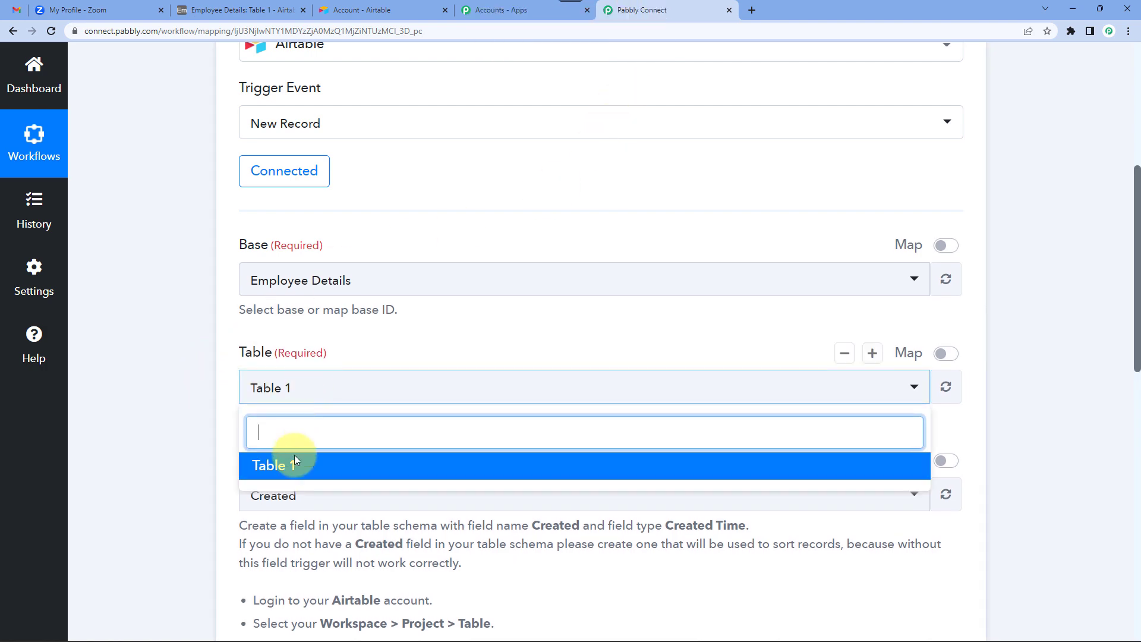
{"action": "left_click", "coordinate": [177, 398]}
{"action": "scroll", "coordinate": [177, 397], "scroll_direction": "down", "scroll_amount": 5}
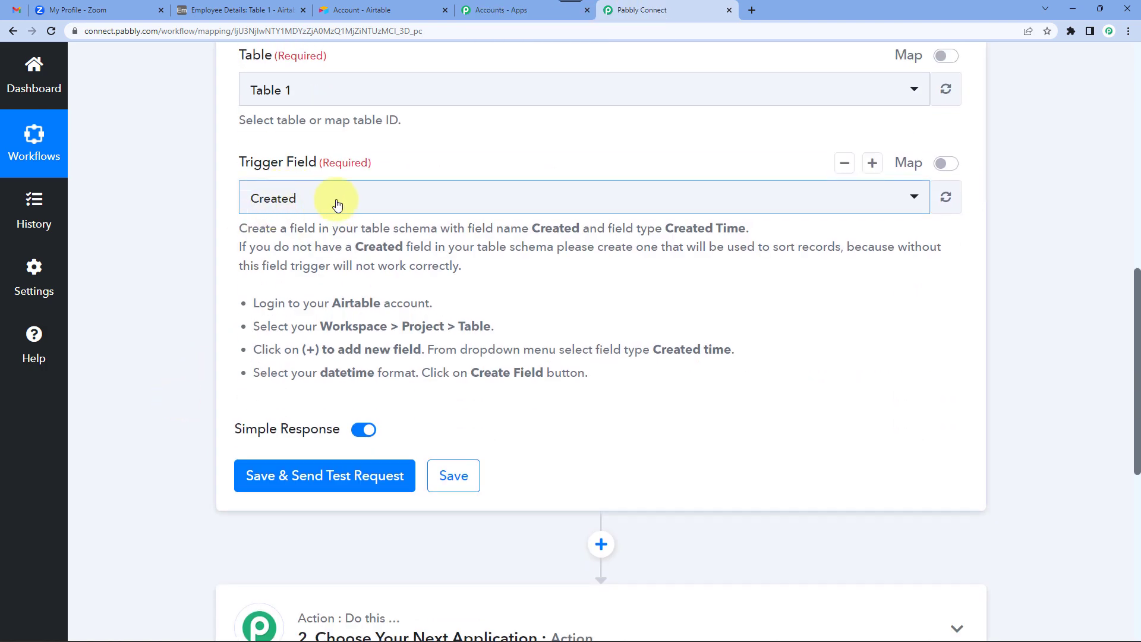
{"action": "left_click", "coordinate": [364, 201]}
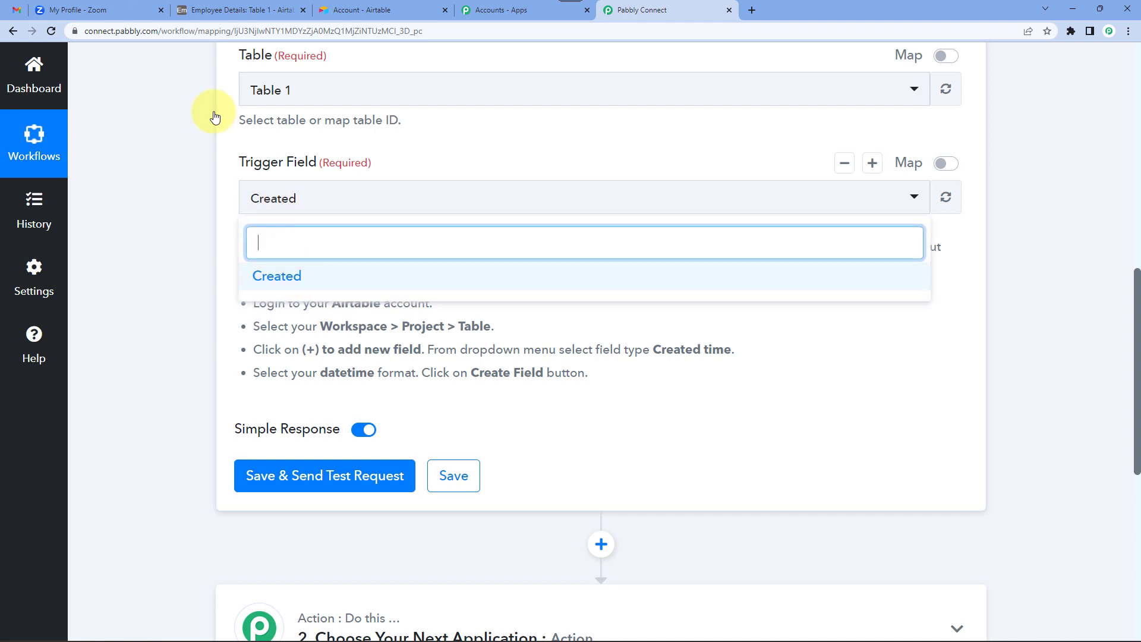
In Airtable's Employee Details table, set the Created column's field type to Created time and save the field.
{"action": "left_click", "coordinate": [241, 10]}
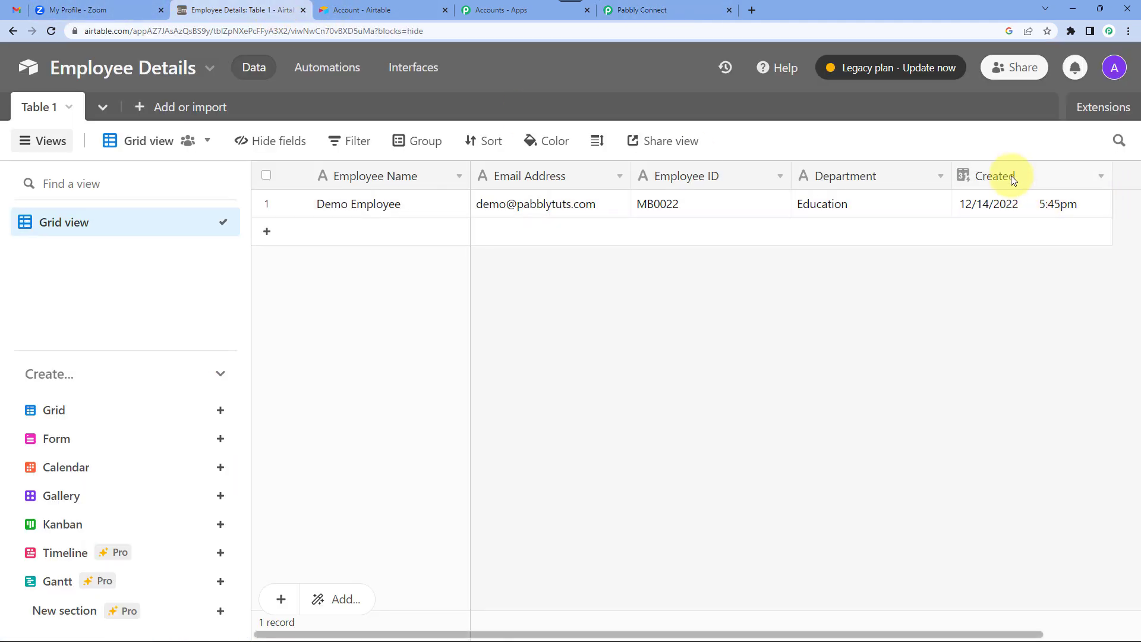
{"action": "left_click", "coordinate": [1101, 177]}
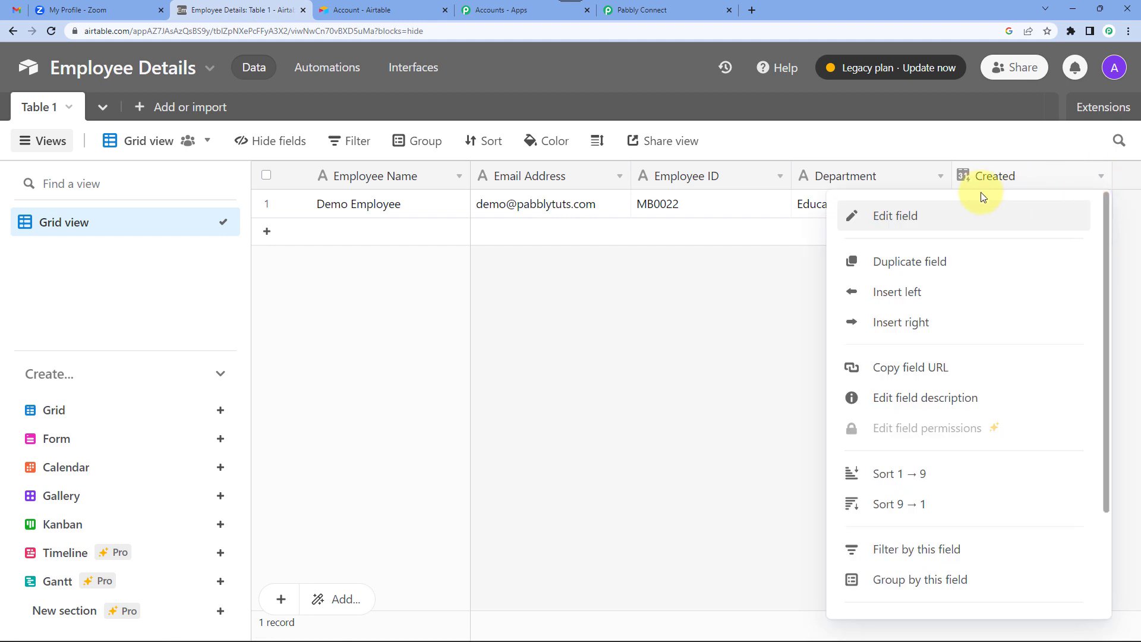
{"action": "left_click", "coordinate": [880, 225]}
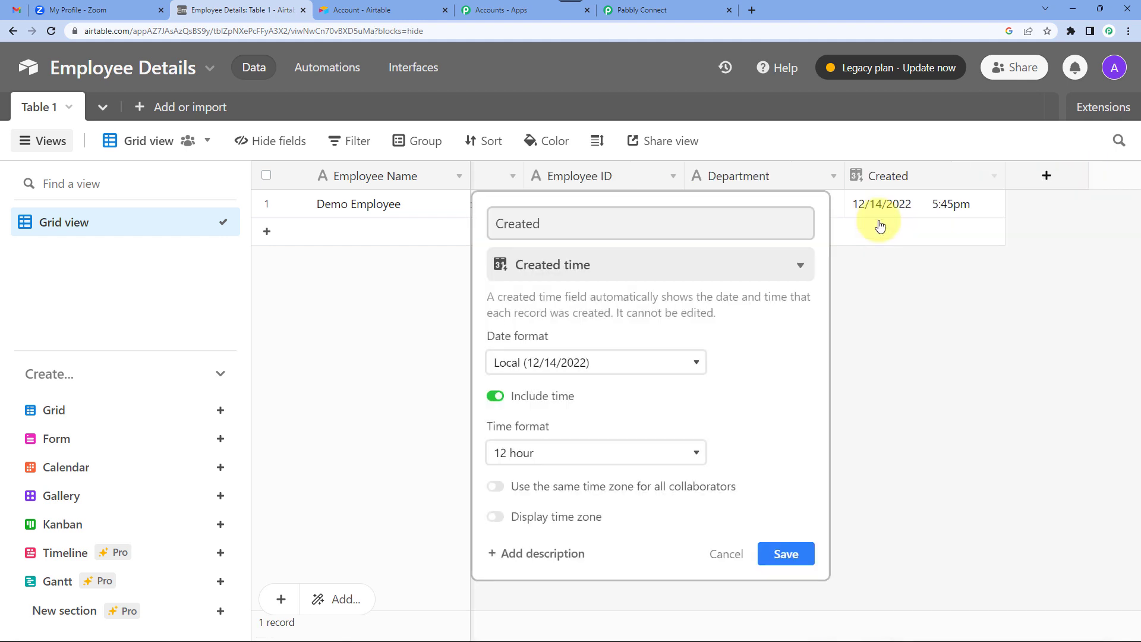
{"action": "left_click", "coordinate": [599, 274]}
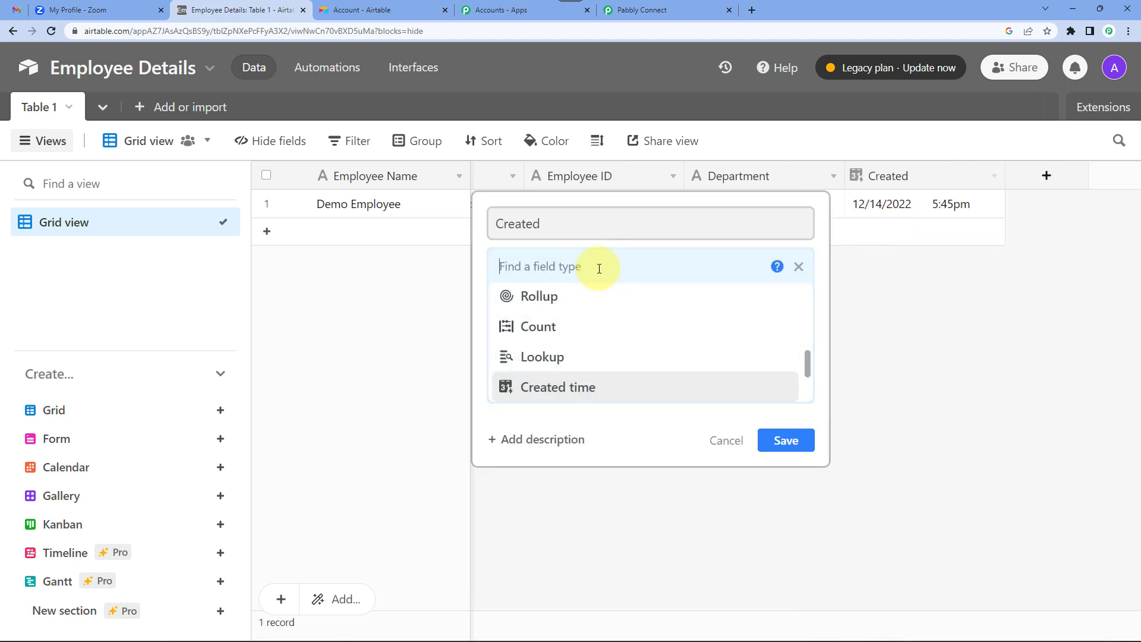
{"action": "left_click", "coordinate": [576, 389]}
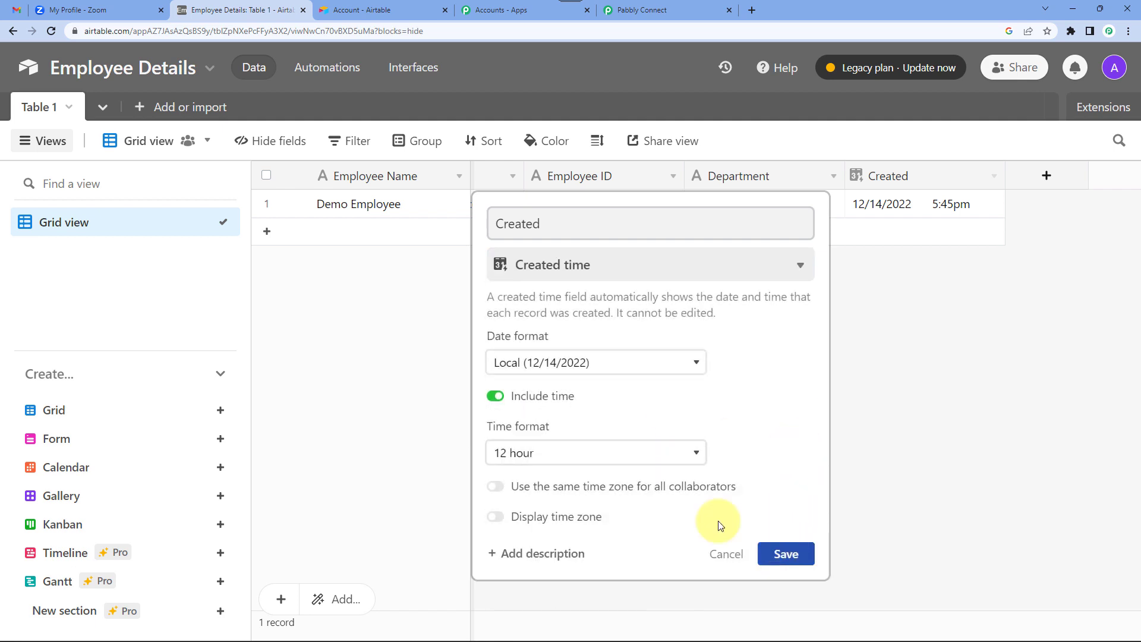
{"action": "left_click", "coordinate": [791, 553]}
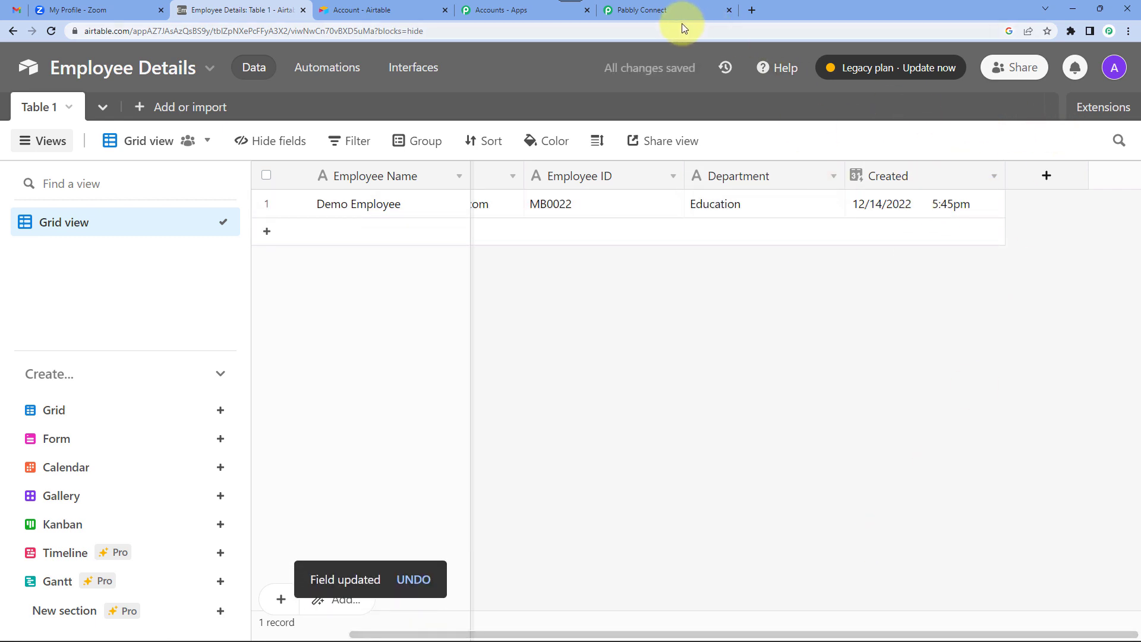
Return to Pabbly Connect, close the trigger field options, and read the instructions for adding a Created field to the table.
{"action": "left_click", "coordinate": [652, 7]}
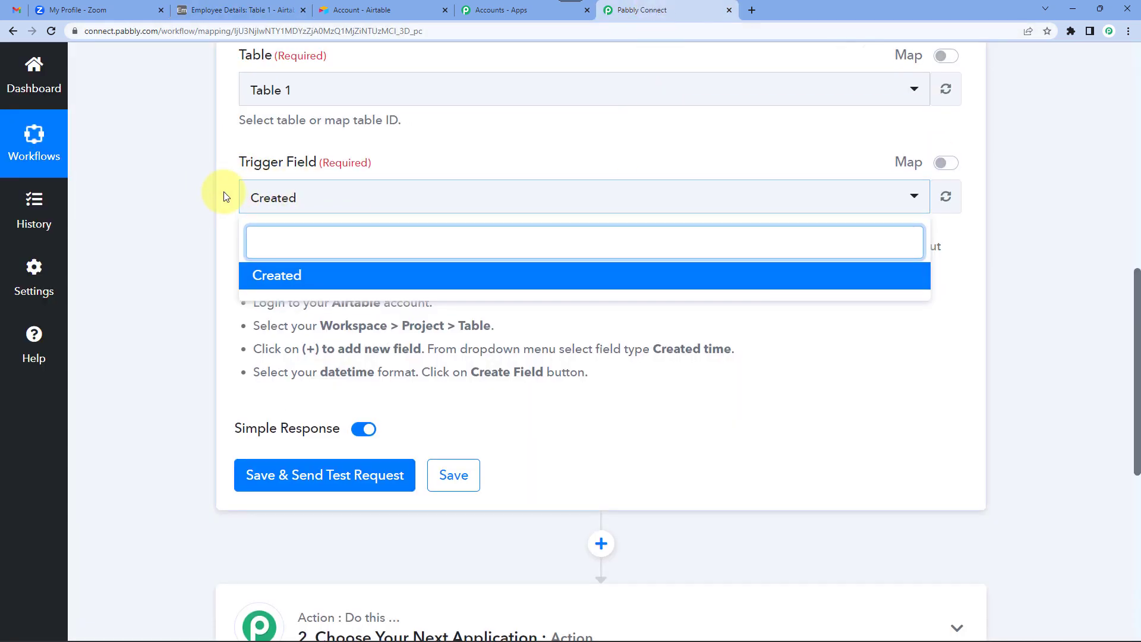
{"action": "left_click", "coordinate": [198, 198]}
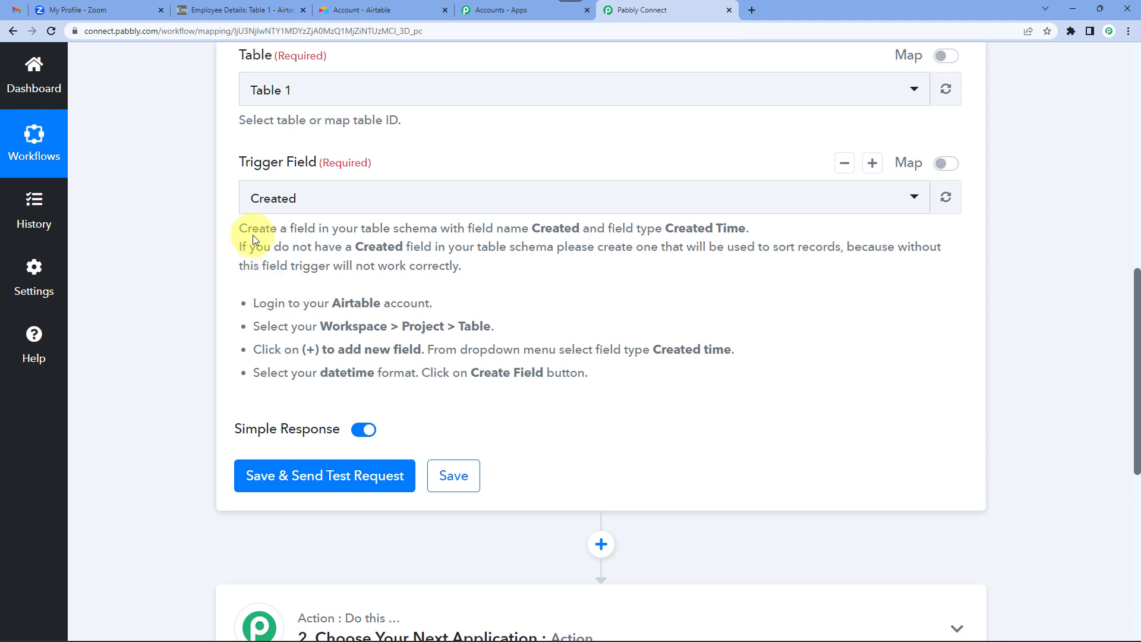
{"action": "left_click_drag", "start_coordinate": [256, 232], "coordinate": [451, 268]}
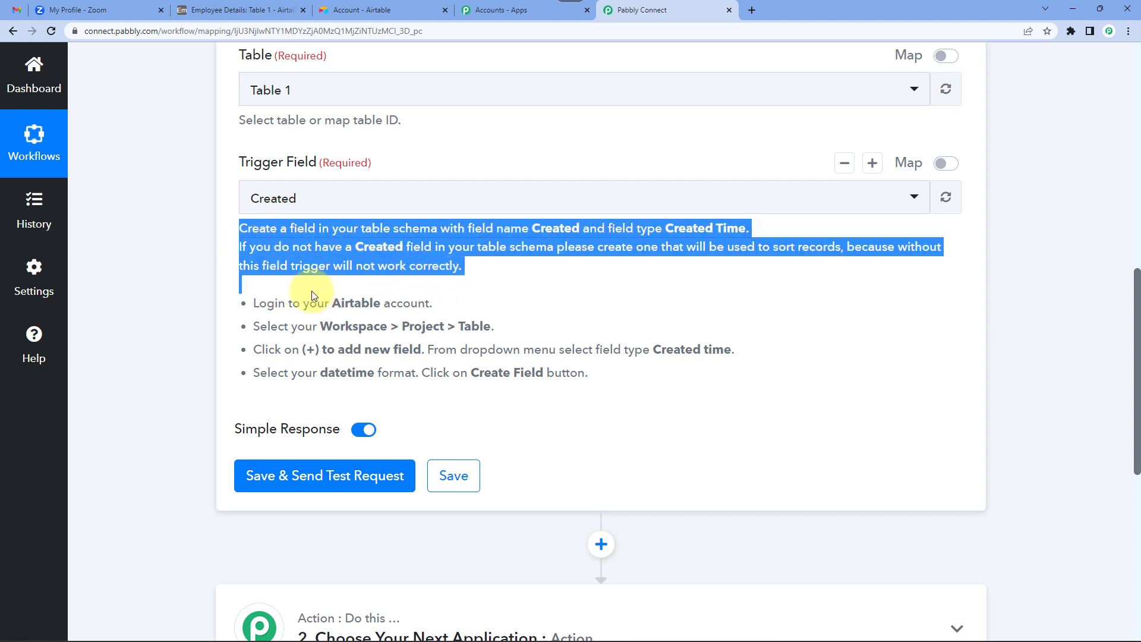
{"action": "left_click", "coordinate": [266, 304]}
{"action": "left_click_drag", "start_coordinate": [265, 304], "coordinate": [620, 393]}
{"action": "left_click", "coordinate": [783, 376]}
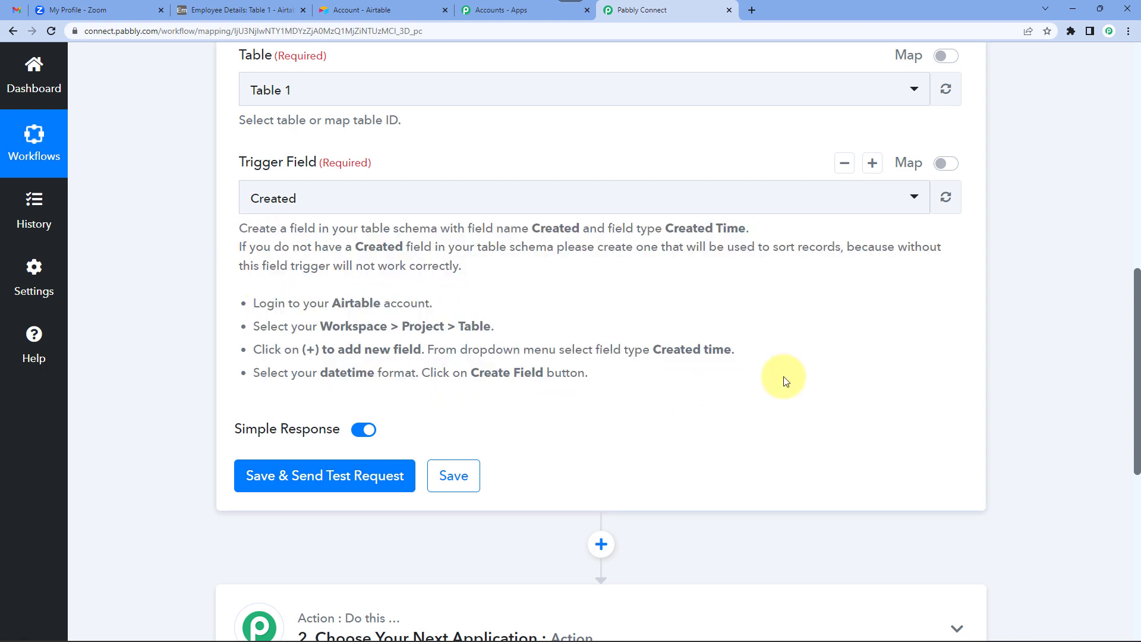
{"action": "scroll", "coordinate": [238, 357], "scroll_direction": "down", "scroll_amount": 1}
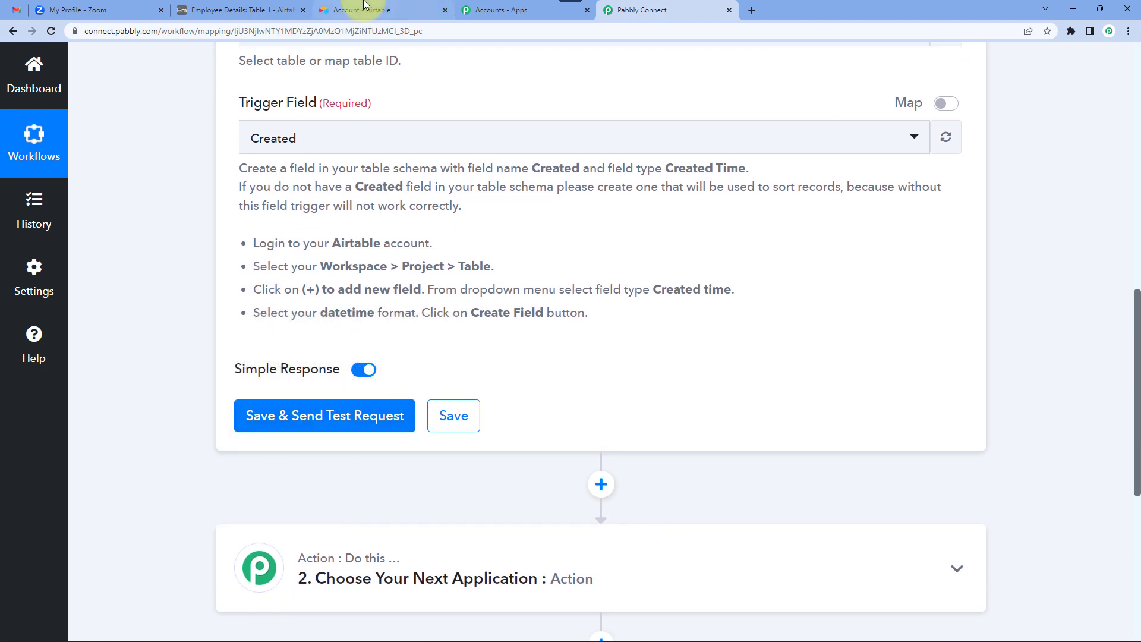
Check the employee record in Airtable, return to Pabbly Connect, and save the trigger while sending a test request.
{"action": "left_click", "coordinate": [238, 10]}
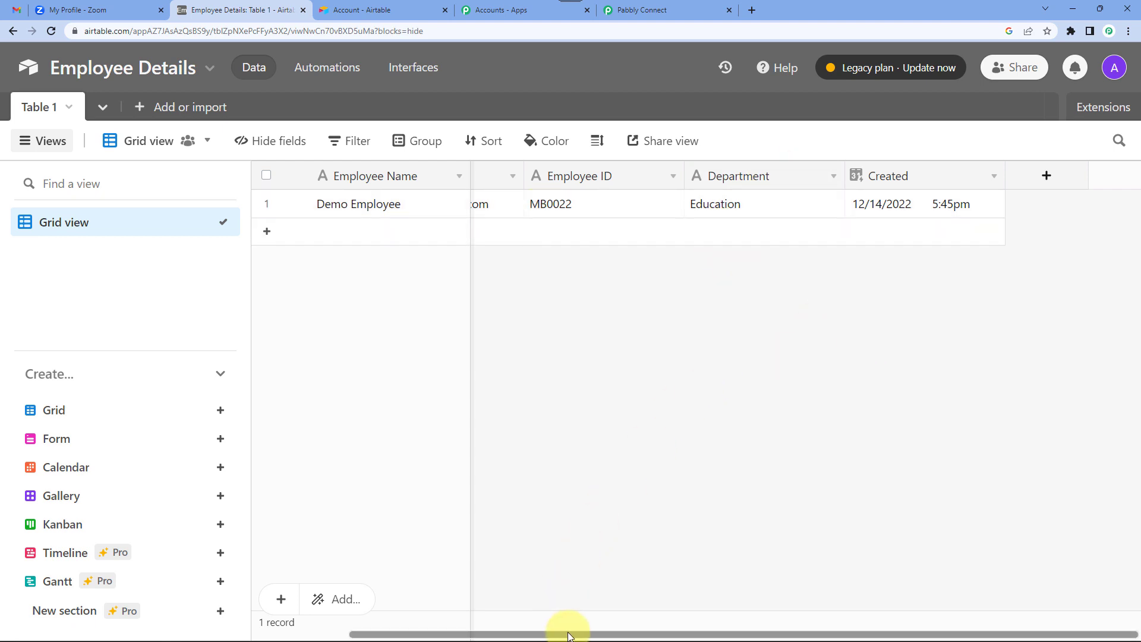
{"action": "left_click_drag", "start_coordinate": [566, 633], "coordinate": [472, 634]}
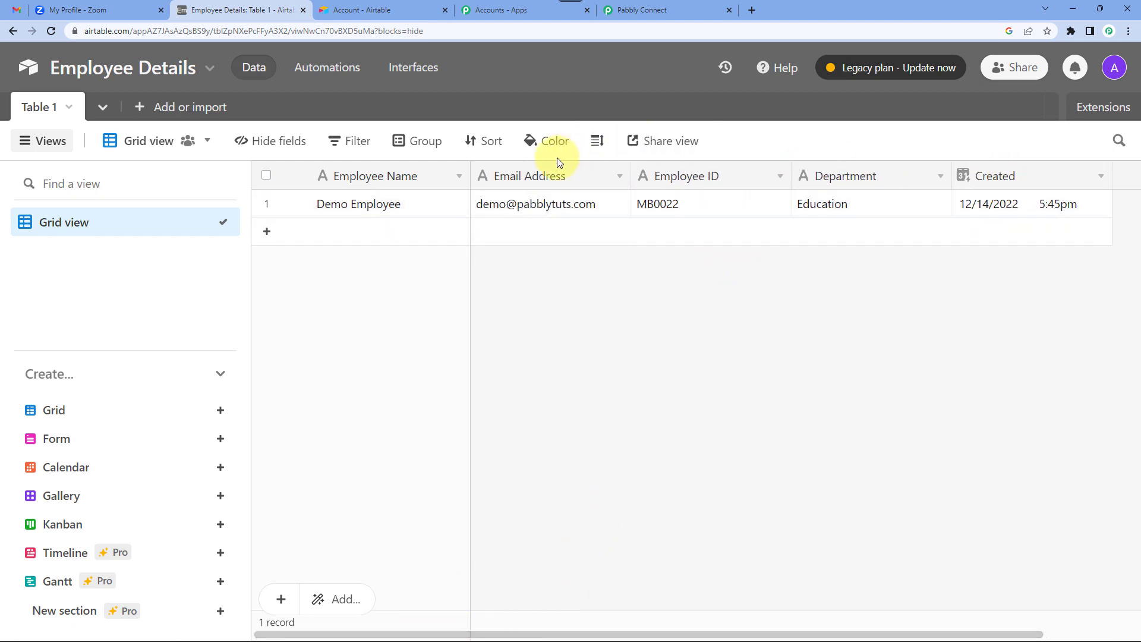
{"action": "left_click", "coordinate": [662, 1]}
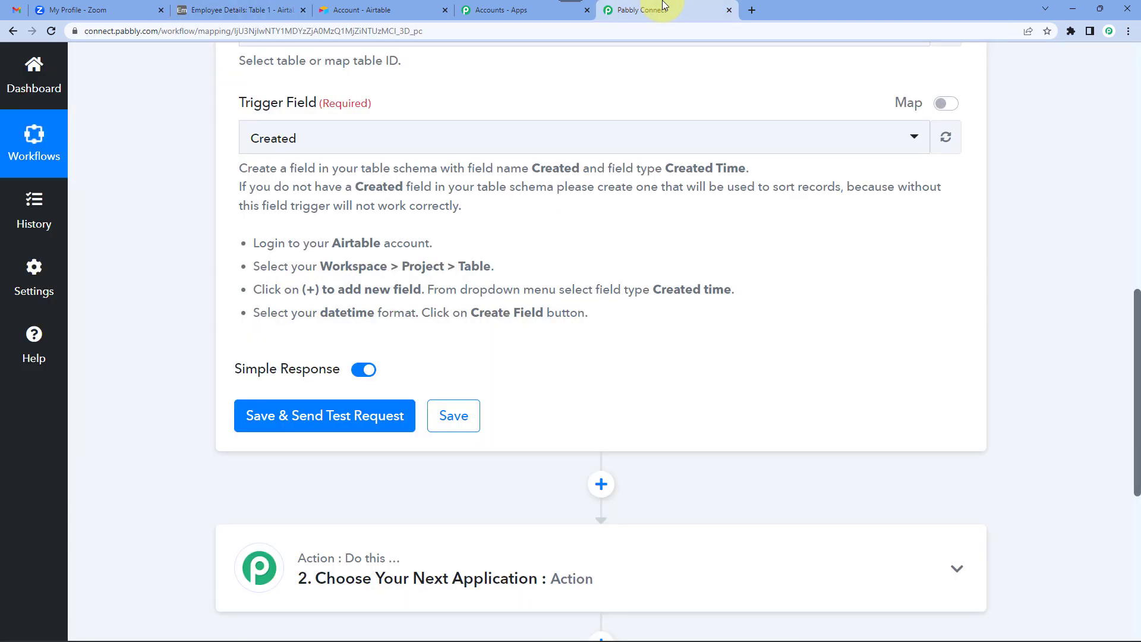
{"action": "left_click", "coordinate": [301, 415]}
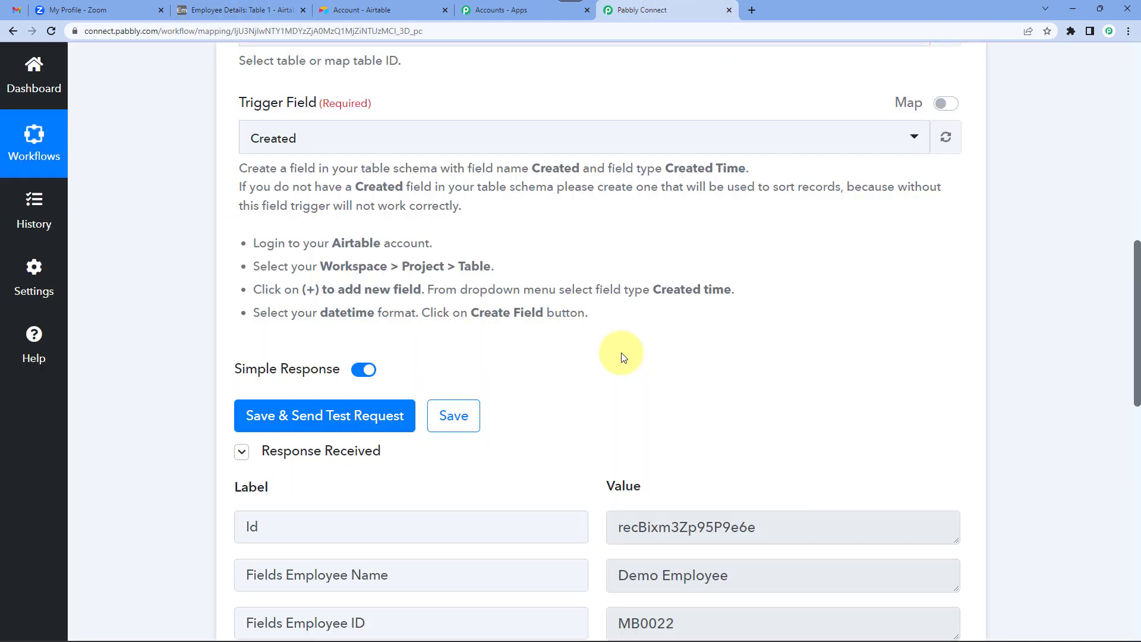
Examine the employee name, ID, email address, department and creation time in the trigger's test response.
{"action": "scroll", "coordinate": [622, 355], "scroll_direction": "down", "scroll_amount": 5}
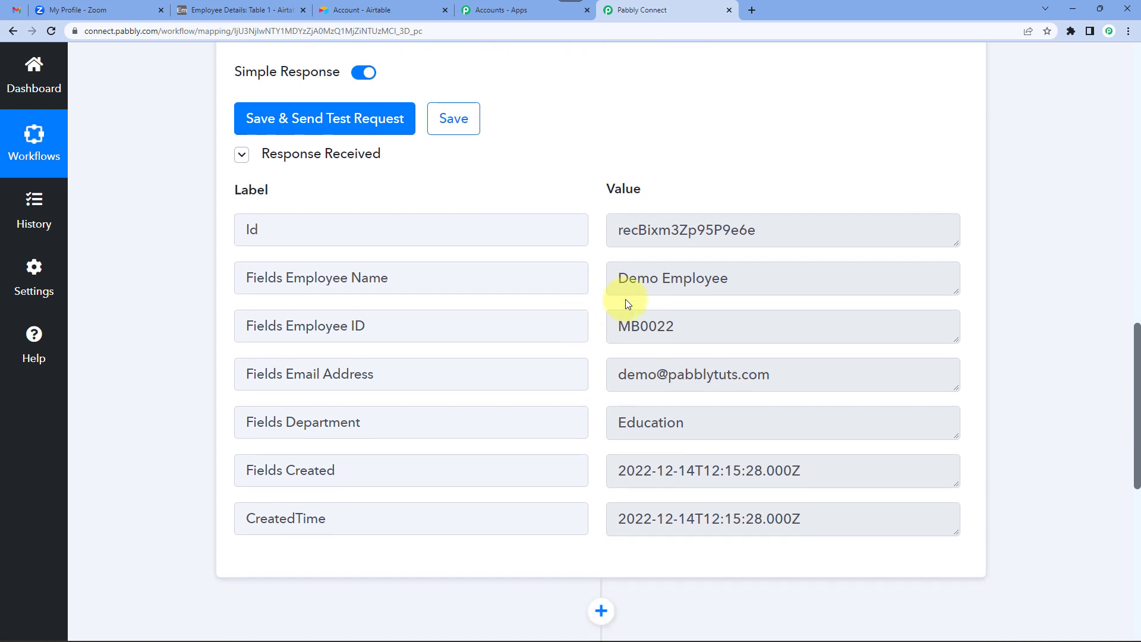
{"action": "left_click_drag", "start_coordinate": [638, 284], "coordinate": [819, 284]}
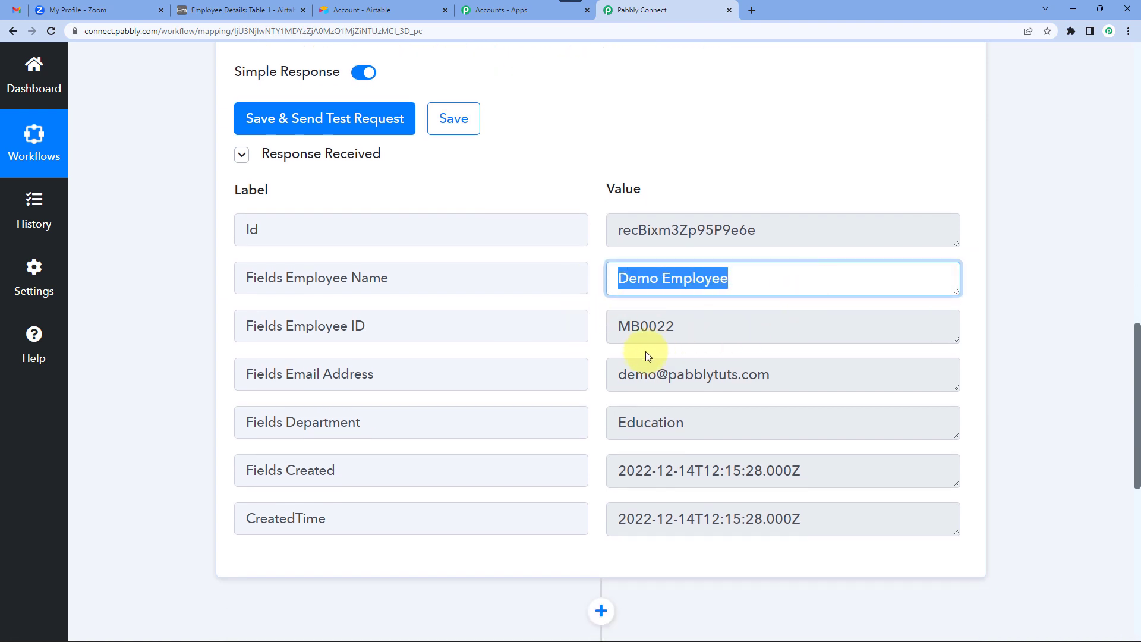
{"action": "double_click", "coordinate": [632, 327]}
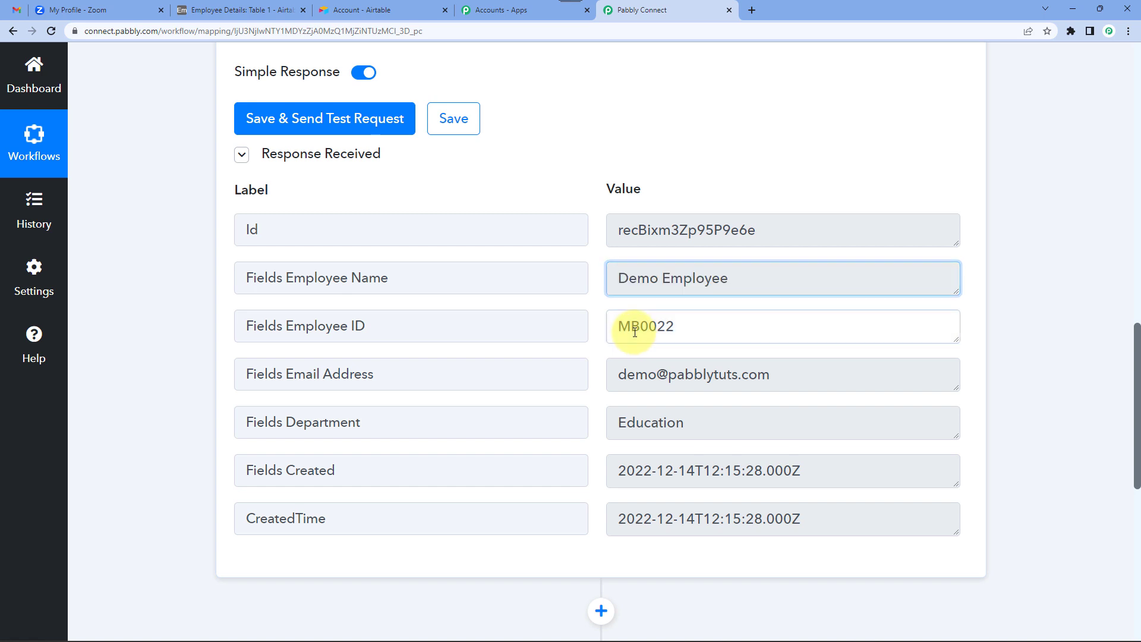
{"action": "triple_click", "coordinate": [641, 375]}
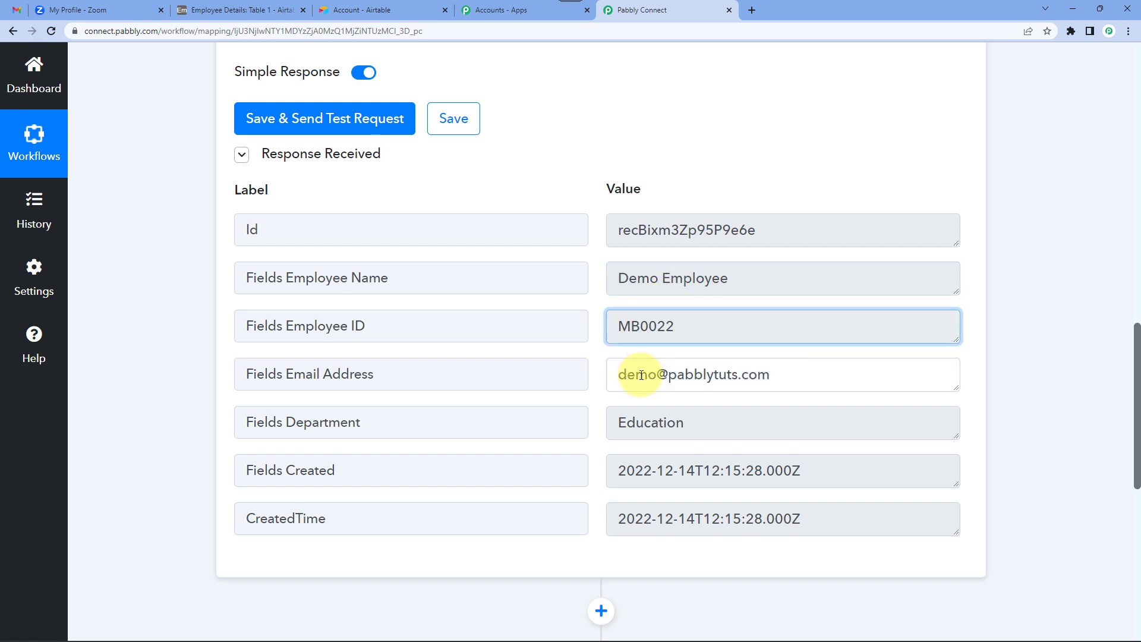
{"action": "double_click", "coordinate": [646, 430]}
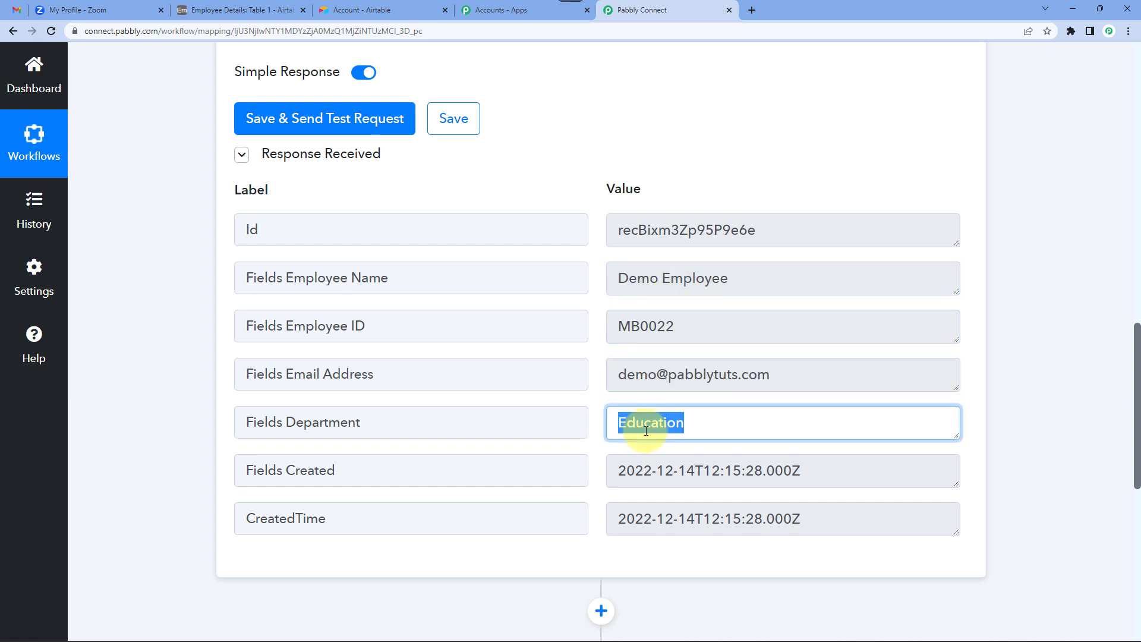
{"action": "double_click", "coordinate": [642, 473]}
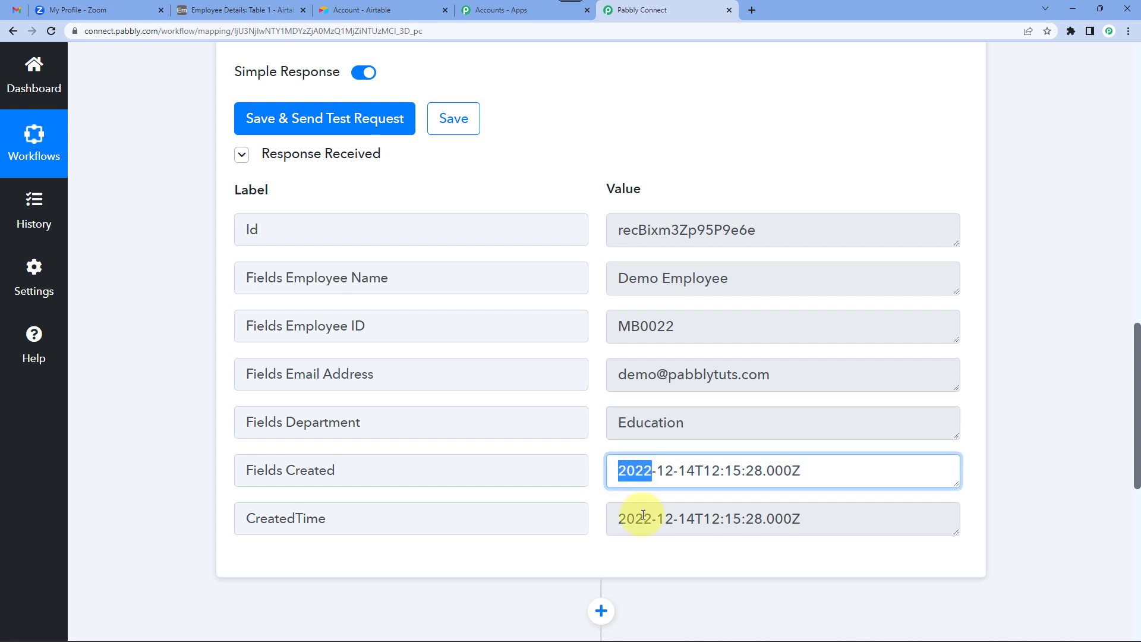
{"action": "left_click", "coordinate": [657, 473]}
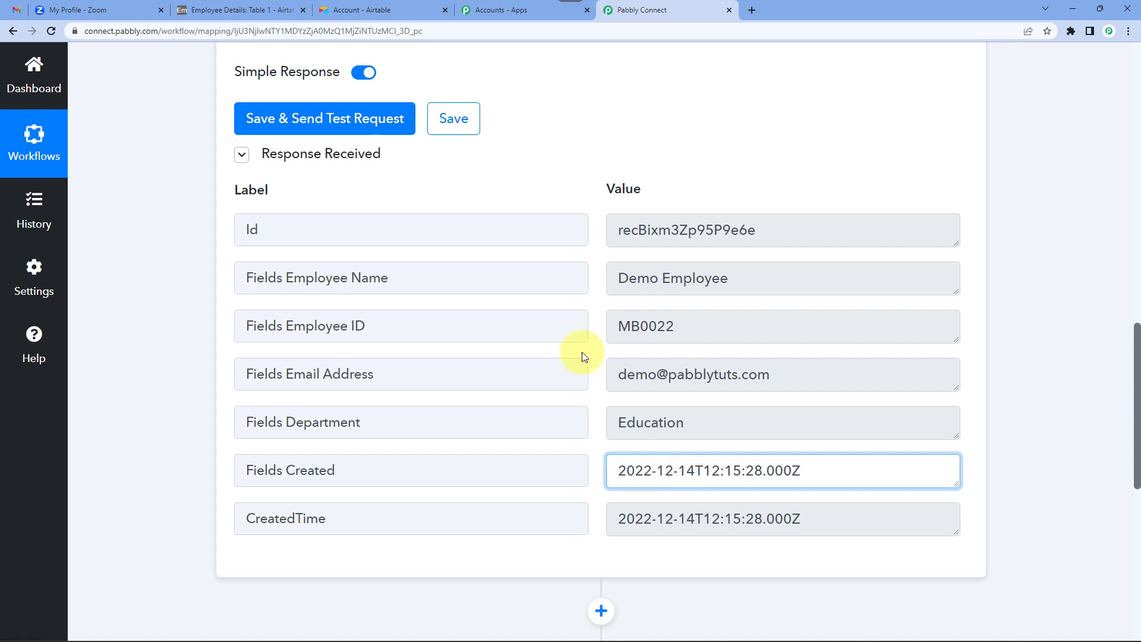
Compare the test response with the employee record in Airtable and check the trigger's polling interval in Pabbly Connect.
{"action": "left_click", "coordinate": [270, 10]}
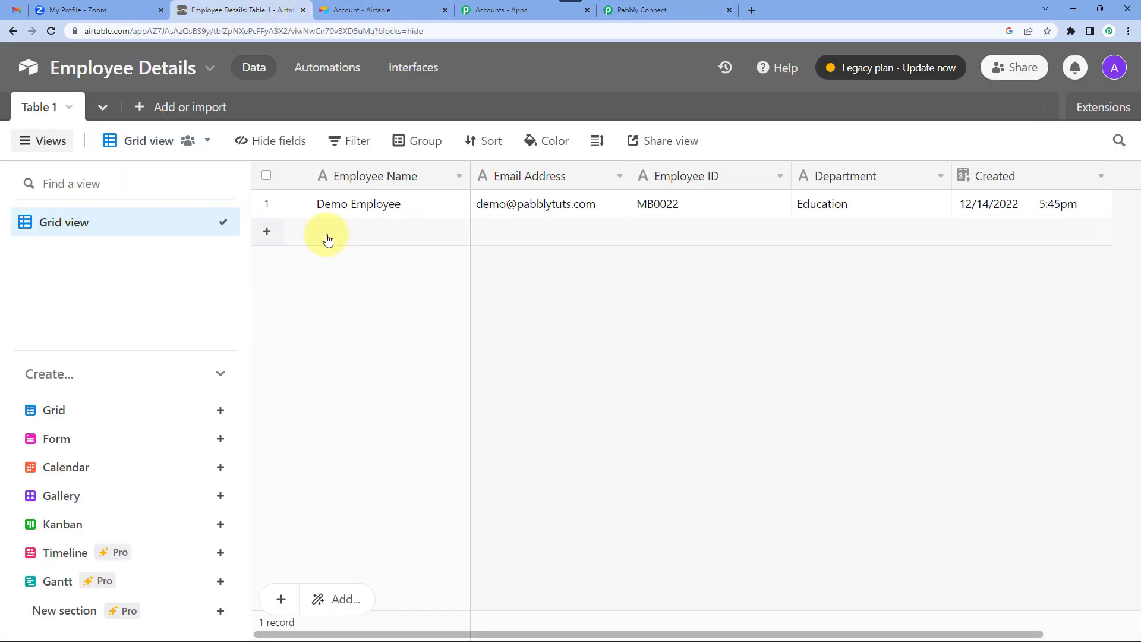
{"action": "left_click", "coordinate": [658, 5]}
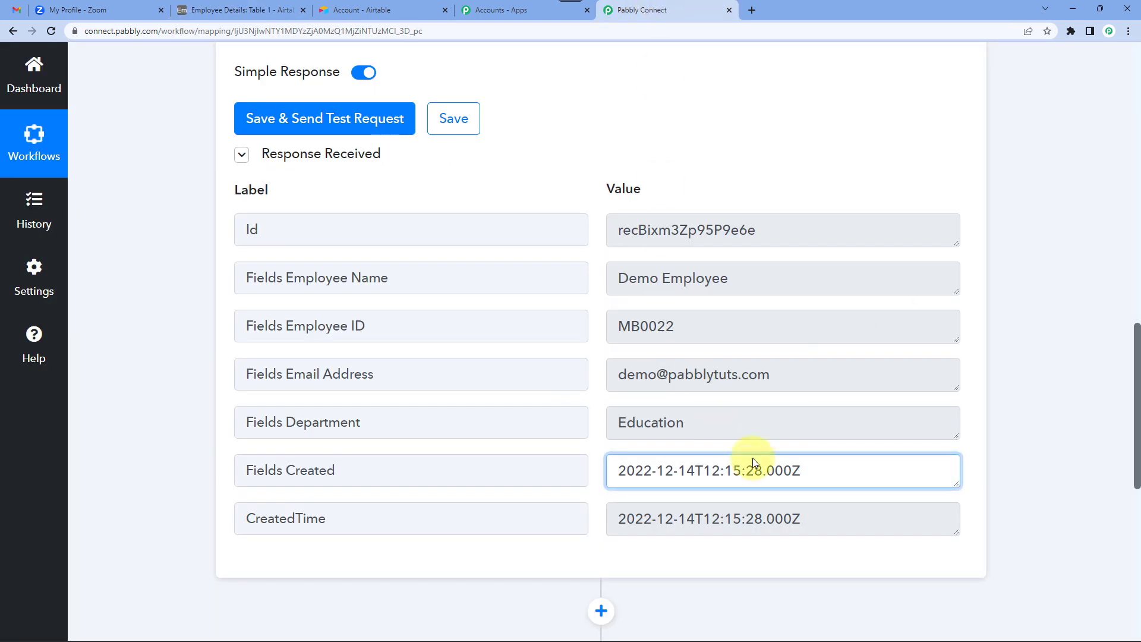
{"action": "scroll", "coordinate": [654, 311], "scroll_direction": "up", "scroll_amount": 15}
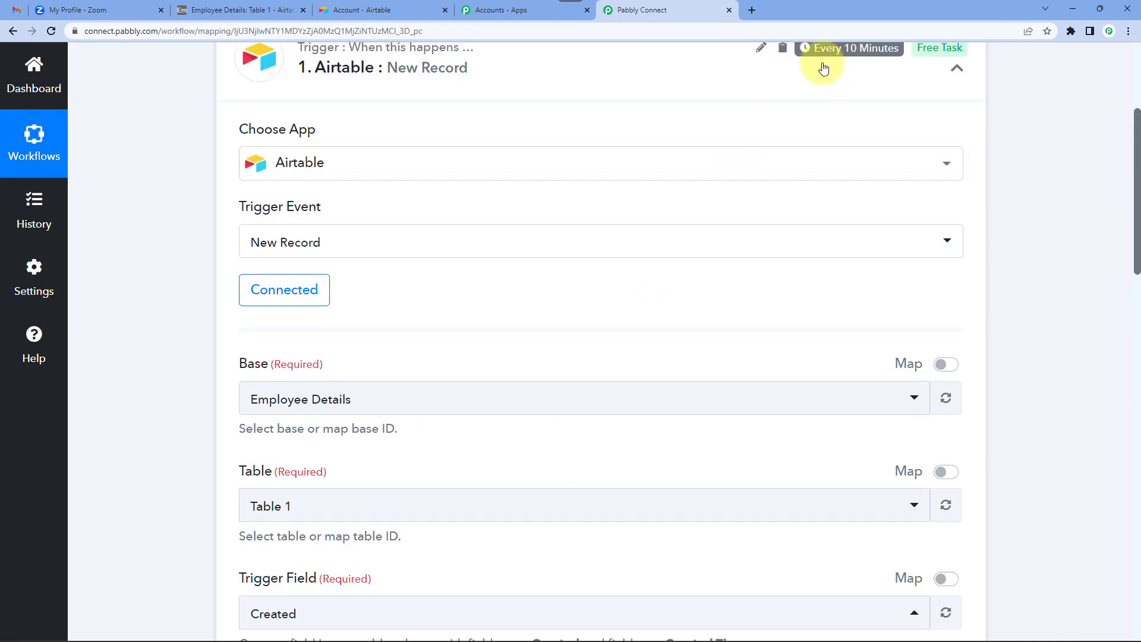
Check the Airtable trigger's polling interval, and review the employee name, ID and email fields in its test response.
{"action": "scroll", "coordinate": [838, 69], "scroll_direction": "up", "scroll_amount": 1}
{"action": "mouse_move", "coordinate": [830, 113]}
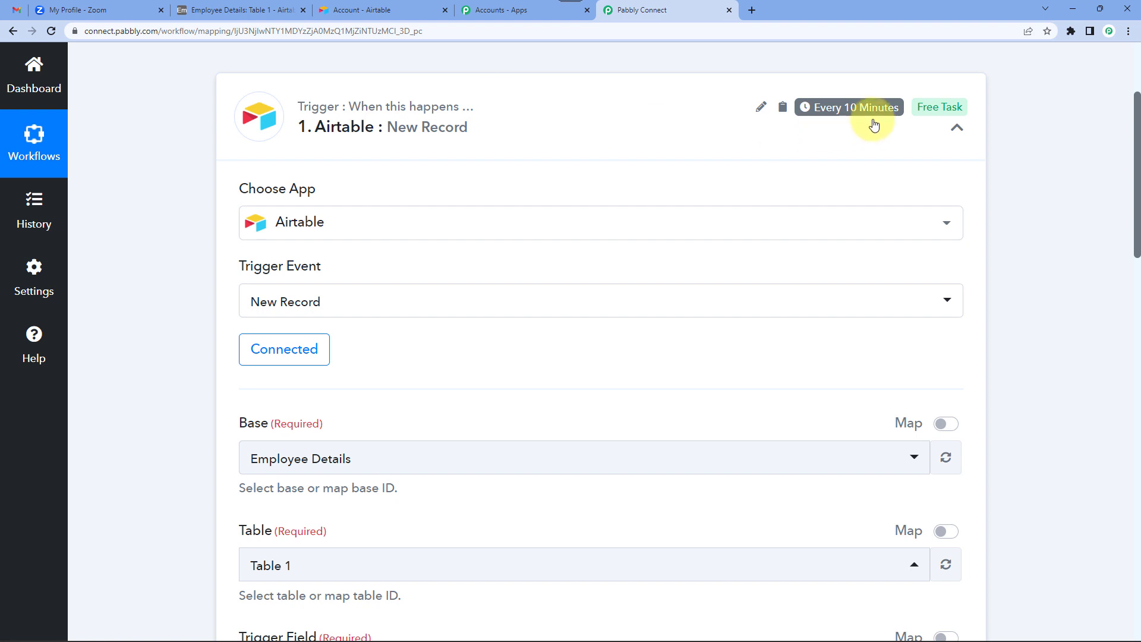
{"action": "scroll", "coordinate": [844, 257], "scroll_direction": "down", "scroll_amount": 1}
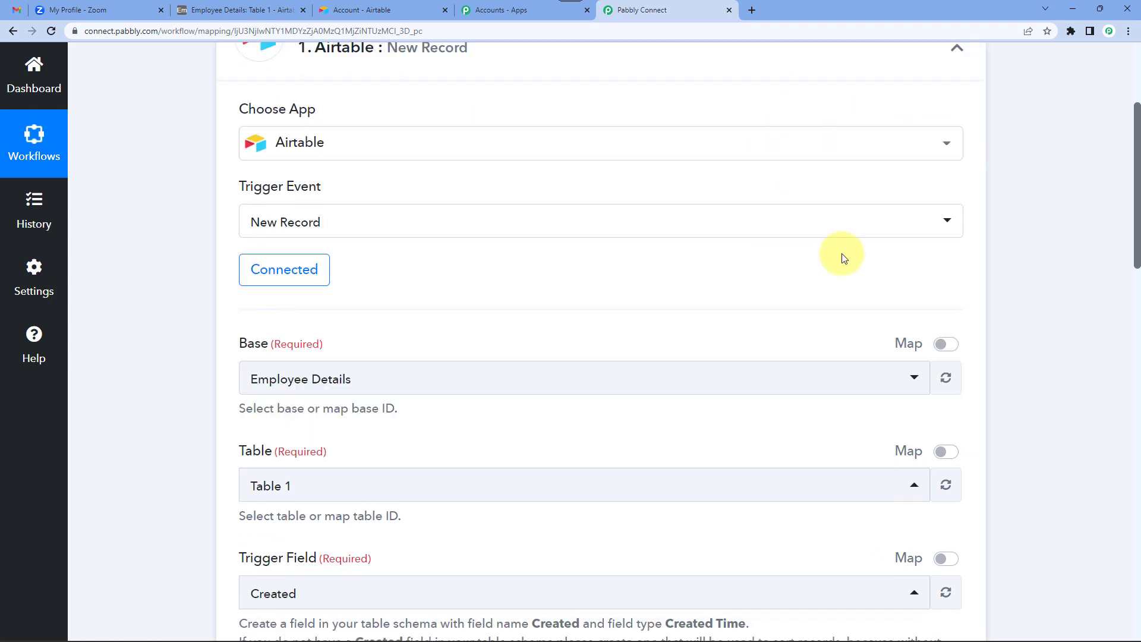
{"action": "scroll", "coordinate": [844, 256], "scroll_direction": "down", "scroll_amount": 10}
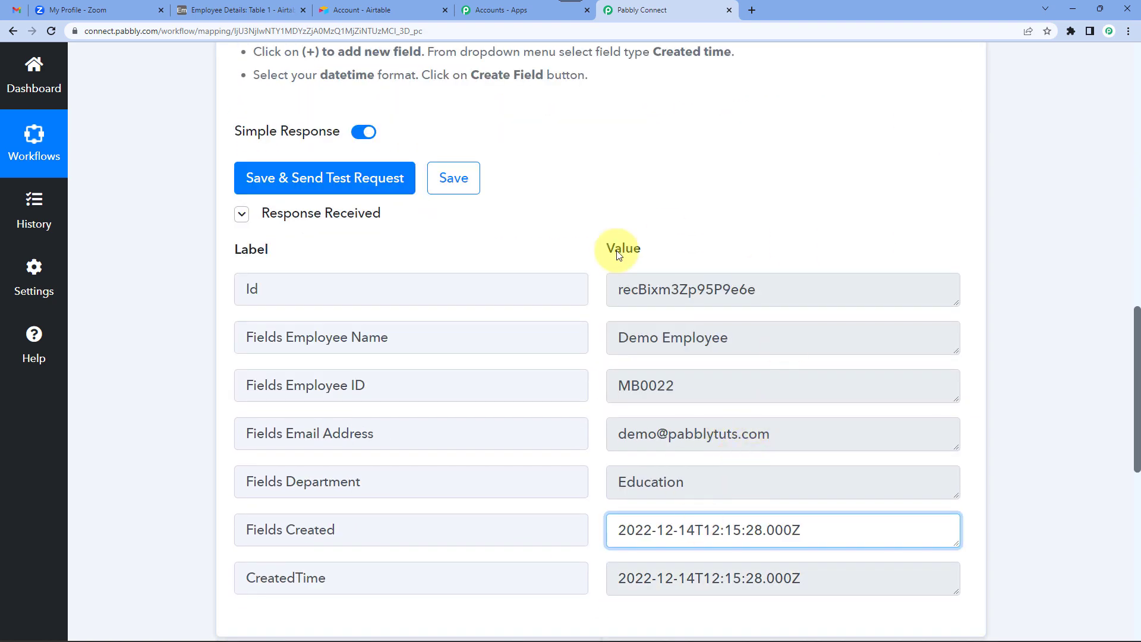
{"action": "left_click", "coordinate": [755, 331]}
{"action": "left_click", "coordinate": [735, 389]}
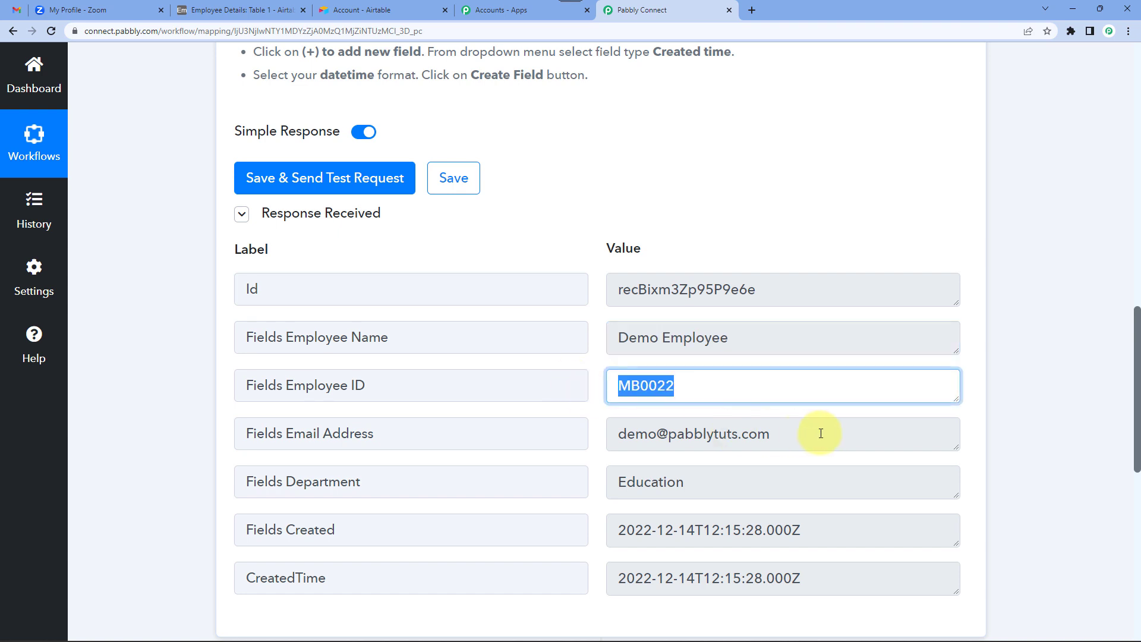
{"action": "left_click", "coordinate": [821, 433]}
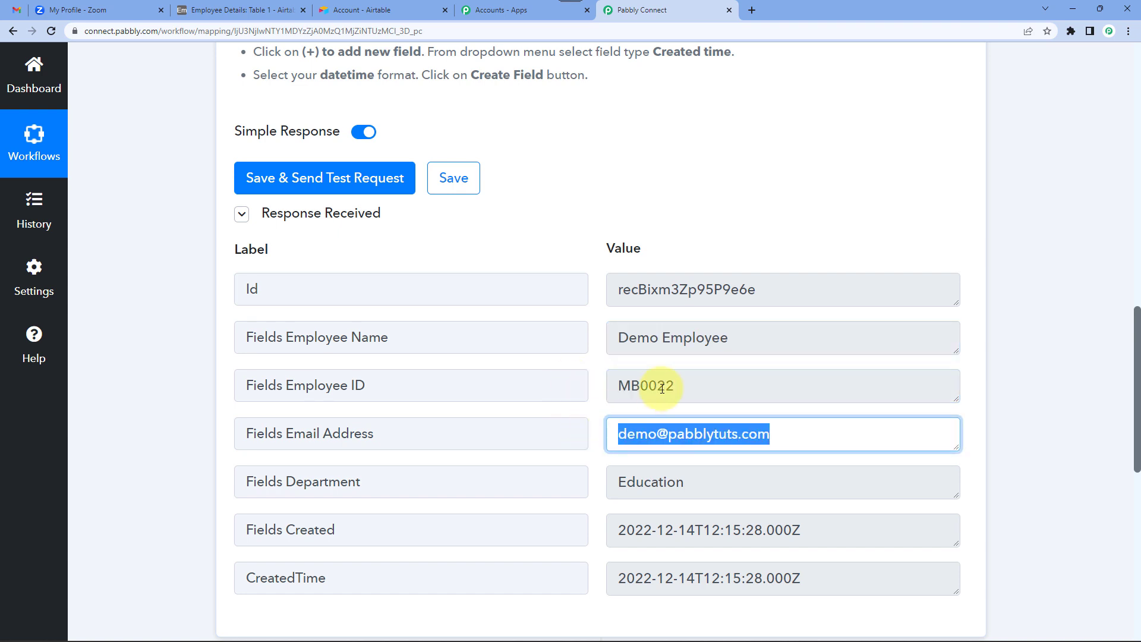
Examine the date and time parts of the CreatedTime value in the trigger's test response.
{"action": "scroll", "coordinate": [713, 410], "scroll_direction": "down", "scroll_amount": 3}
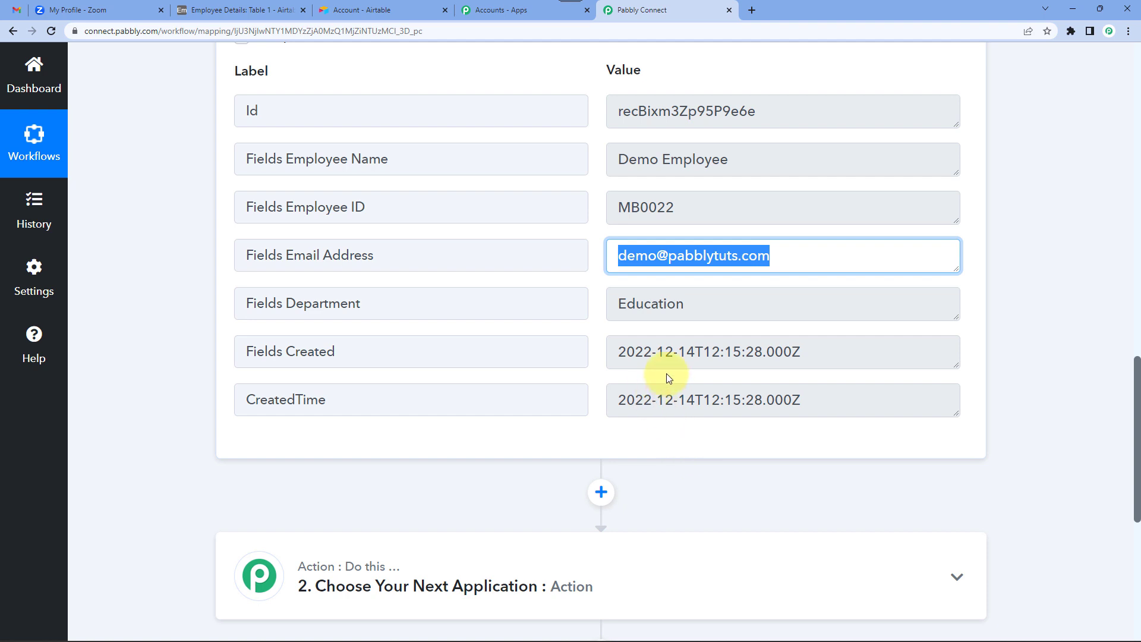
{"action": "double_click", "coordinate": [643, 408]}
{"action": "left_click", "coordinate": [643, 408]}
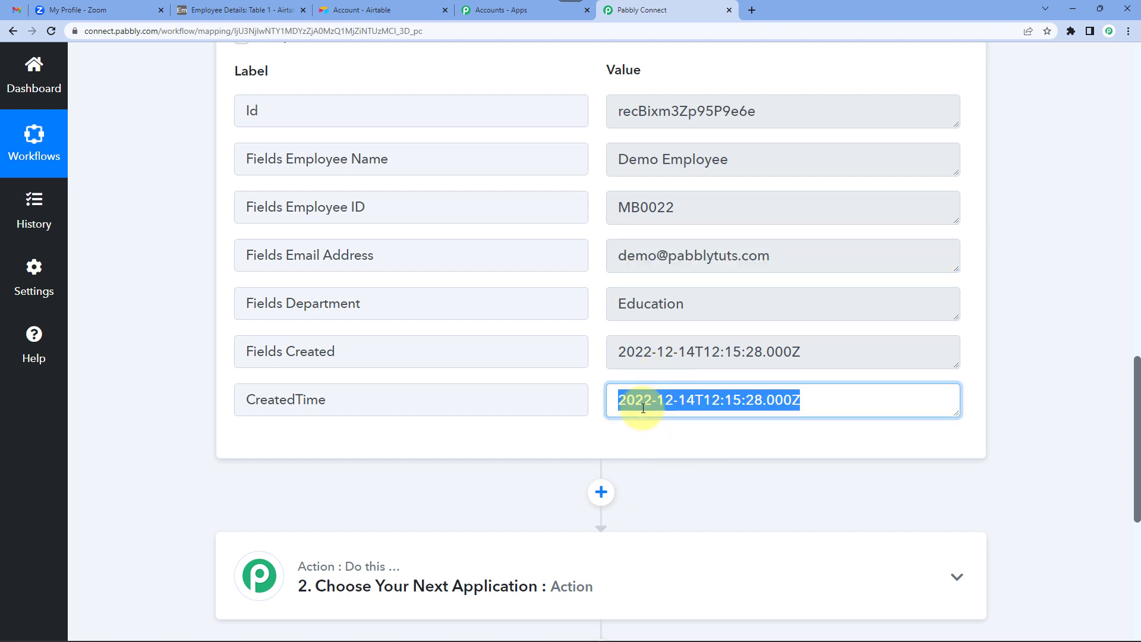
{"action": "double_click", "coordinate": [709, 393]}
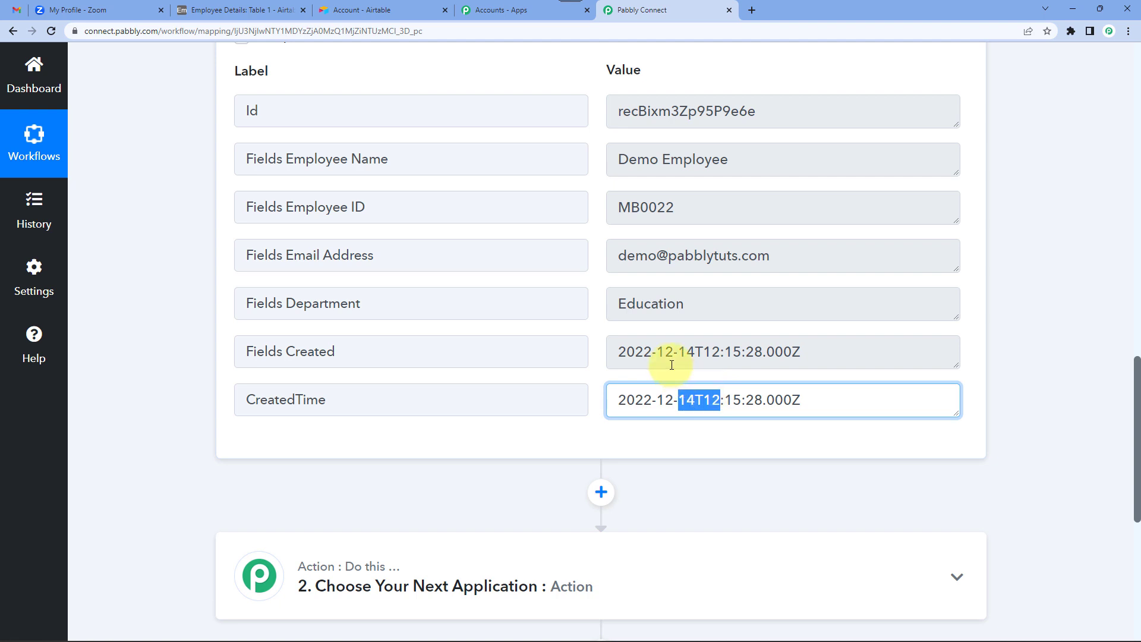
{"action": "left_click", "coordinate": [647, 351]}
{"action": "triple_click", "coordinate": [657, 400]}
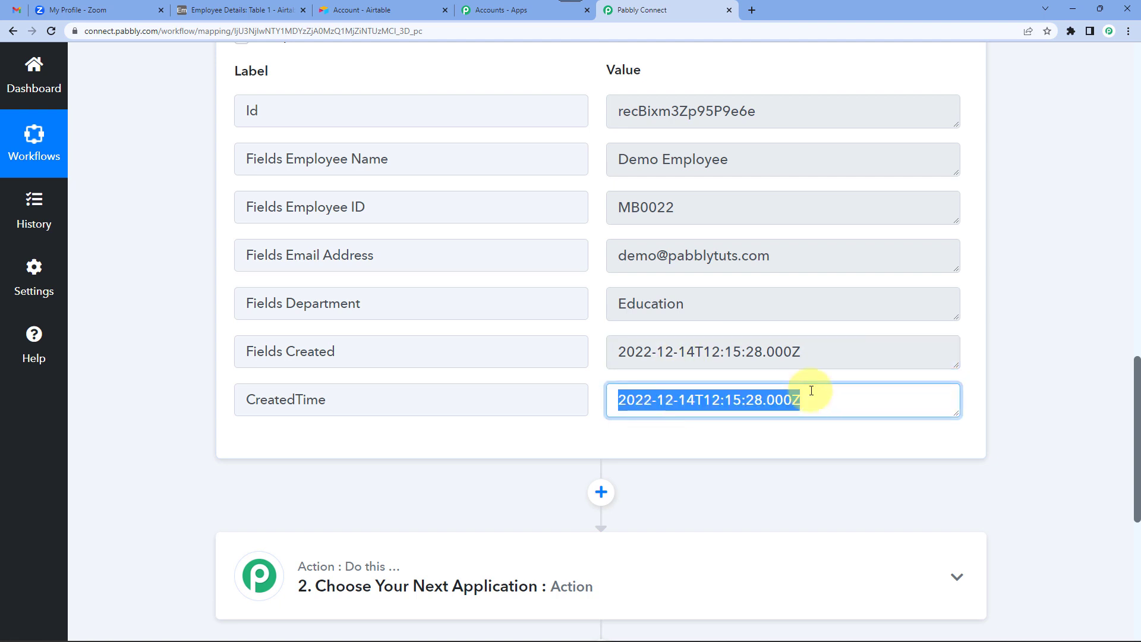
{"action": "left_click", "coordinate": [720, 400]}
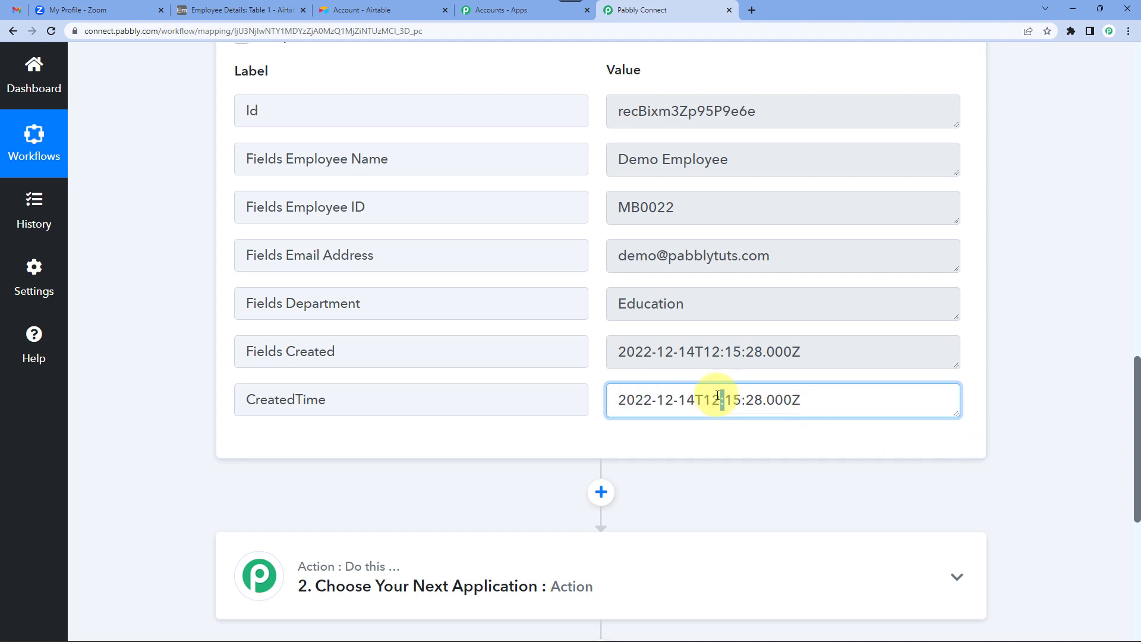
{"action": "triple_click", "coordinate": [770, 397]}
{"action": "left_click", "coordinate": [769, 397]}
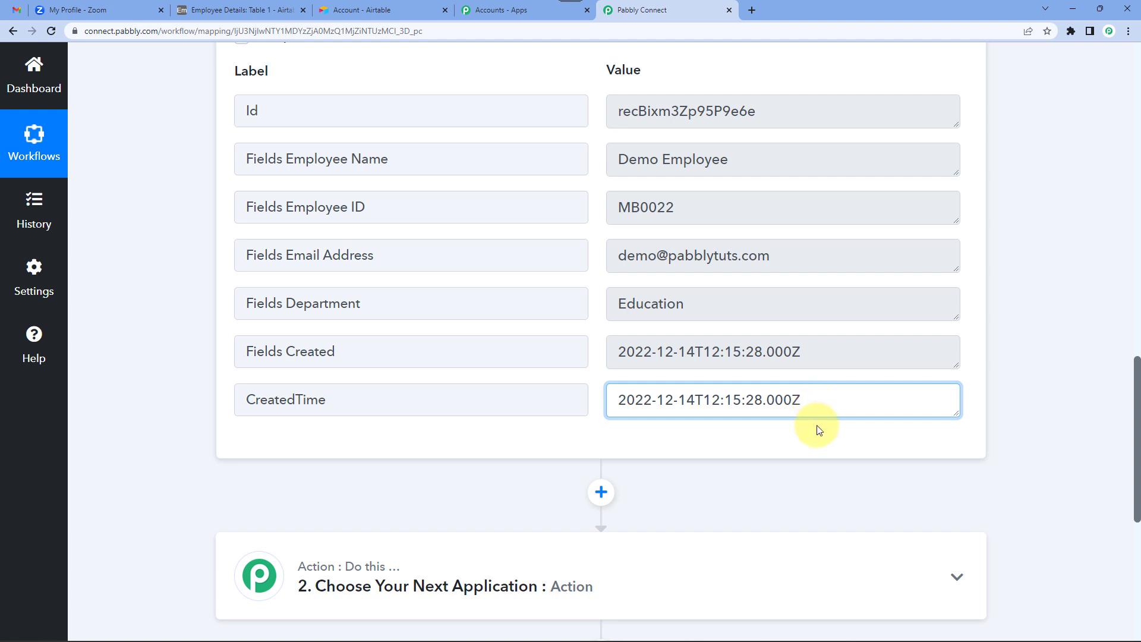
Add an action step after the Airtable trigger, using Zoom with the Create a Meeting action event.
{"action": "scroll", "coordinate": [808, 427], "scroll_direction": "down", "scroll_amount": 2}
{"action": "left_click", "coordinate": [602, 374]}
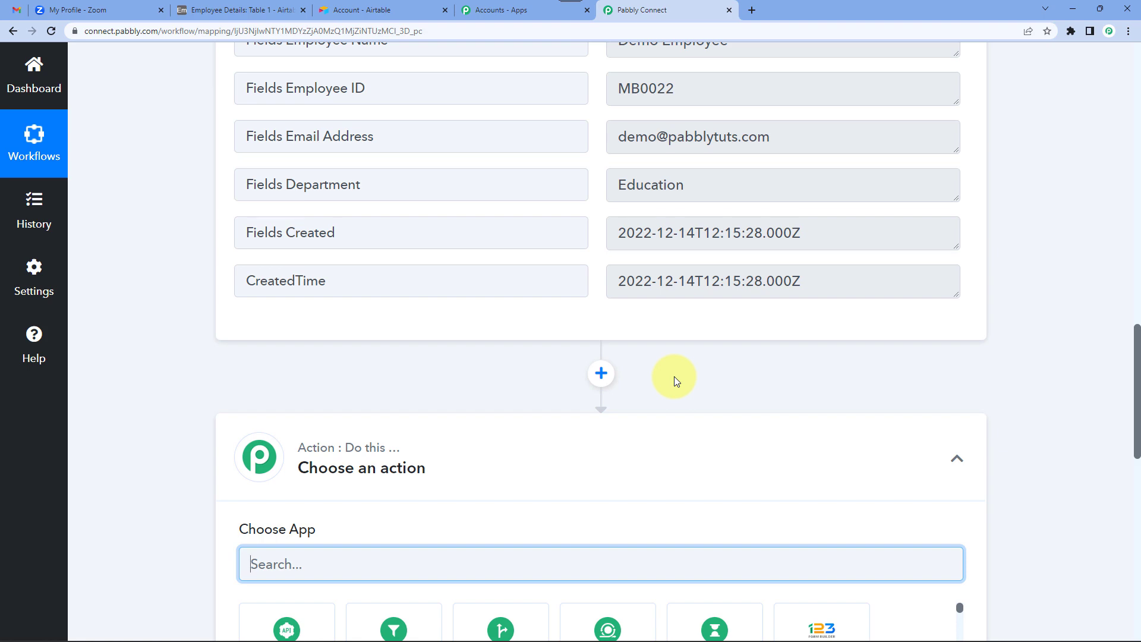
{"action": "scroll", "coordinate": [674, 376], "scroll_direction": "down", "scroll_amount": 3}
{"action": "type", "text": "Zoom"}
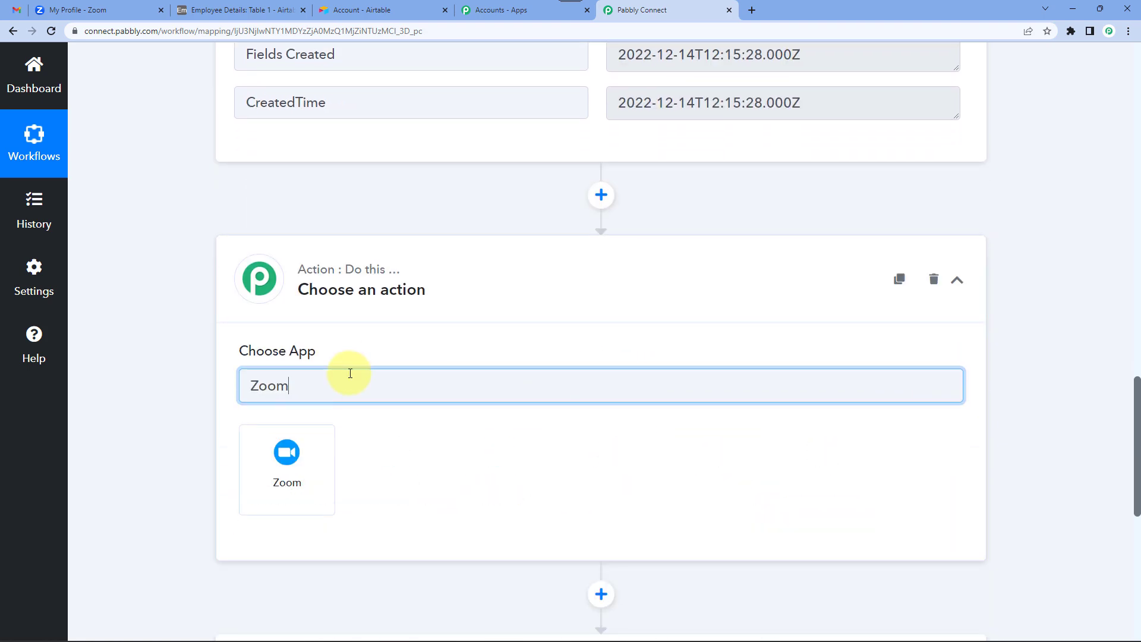
{"action": "left_click", "coordinate": [284, 493]}
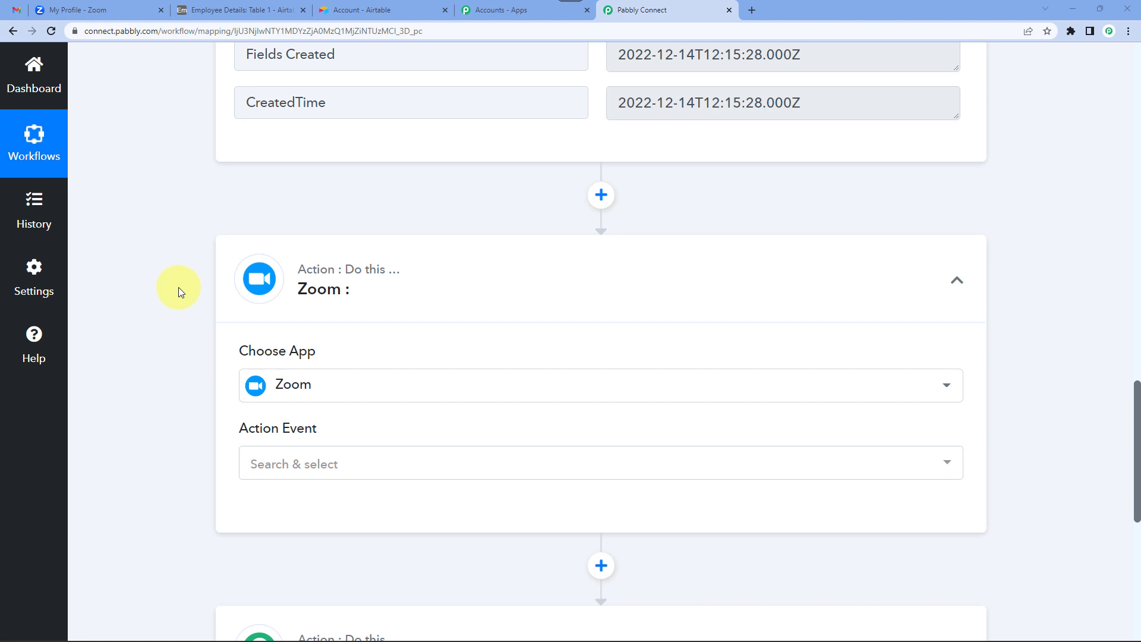
{"action": "left_click", "coordinate": [304, 465]}
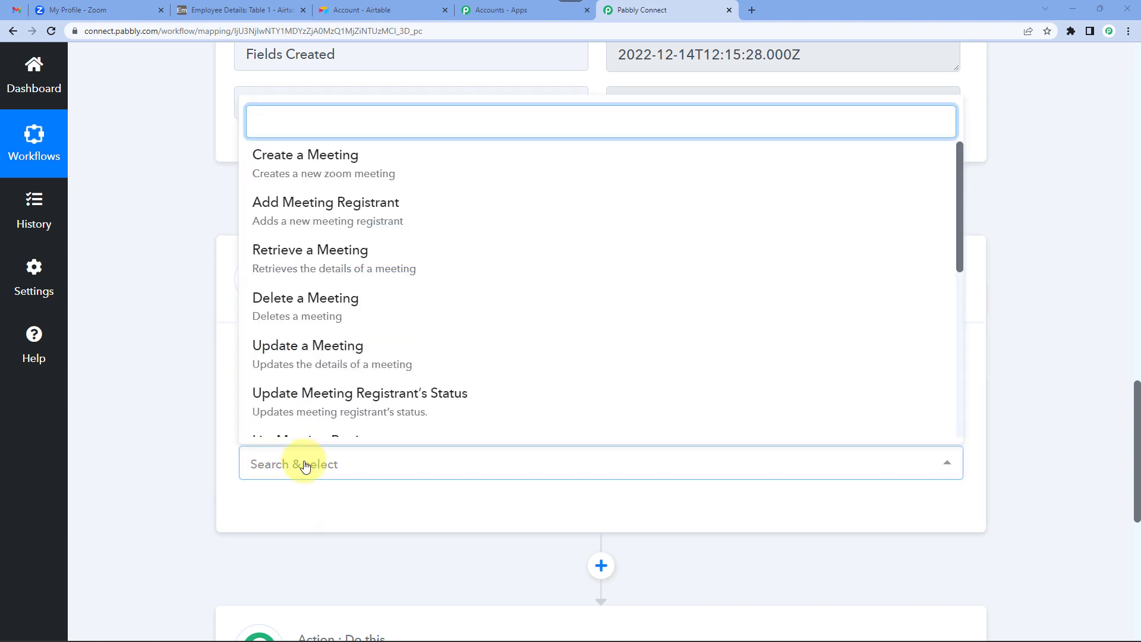
{"action": "left_click", "coordinate": [340, 179]}
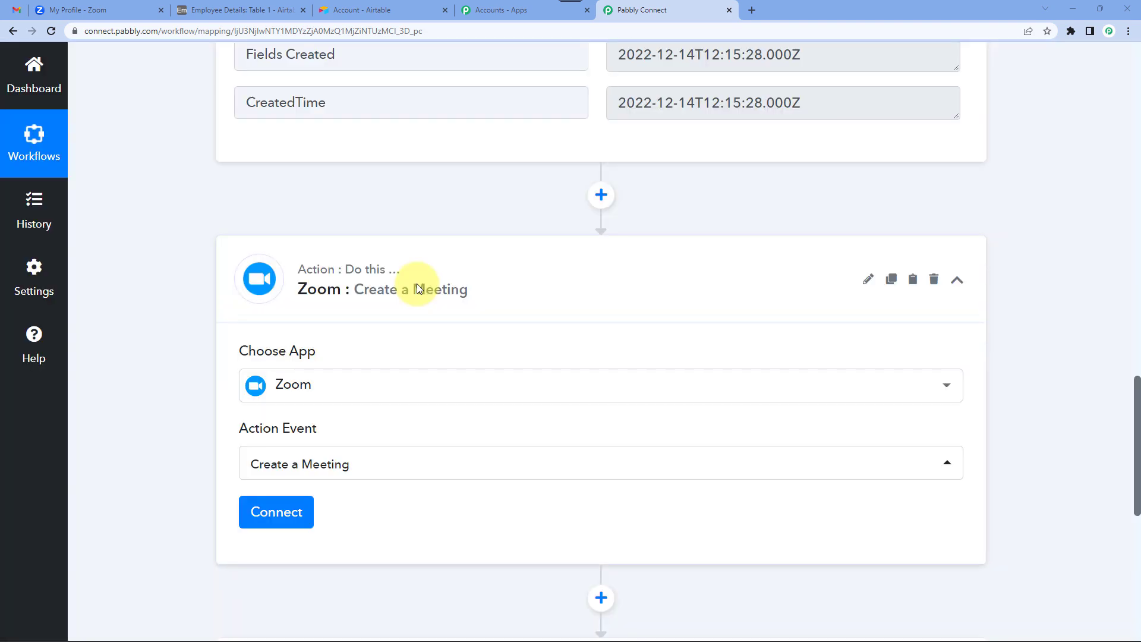
Connect the Create a Meeting action to Zoom by authorizing a new connection named Zoom #43.
{"action": "scroll", "coordinate": [410, 283], "scroll_direction": "down", "scroll_amount": 3}
{"action": "left_click", "coordinate": [295, 332]}
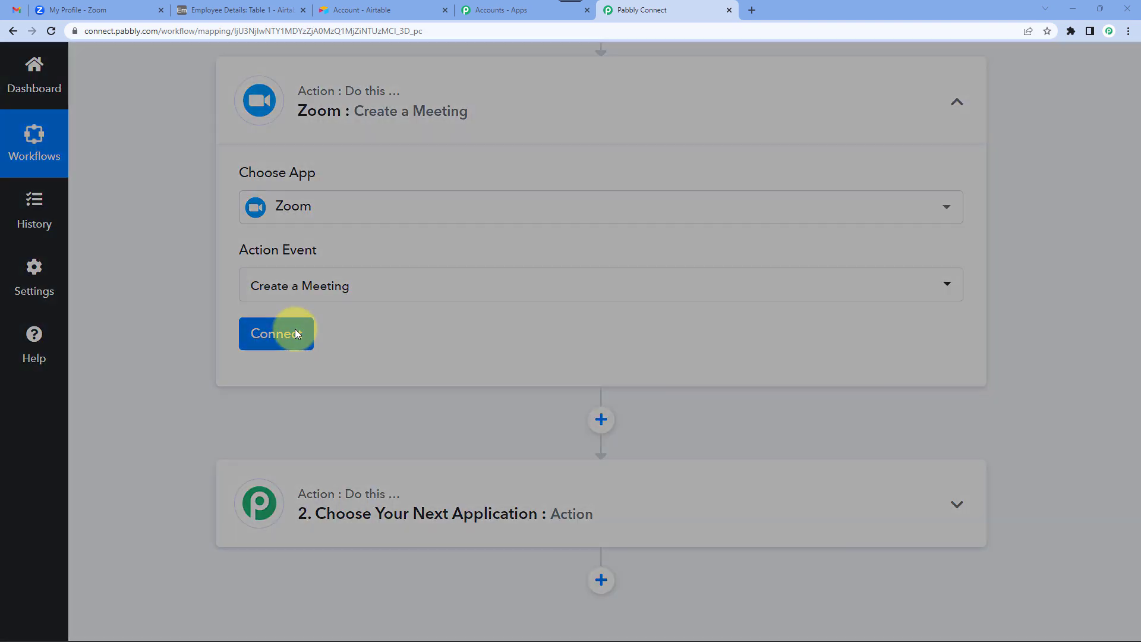
{"action": "left_click", "coordinate": [566, 233]}
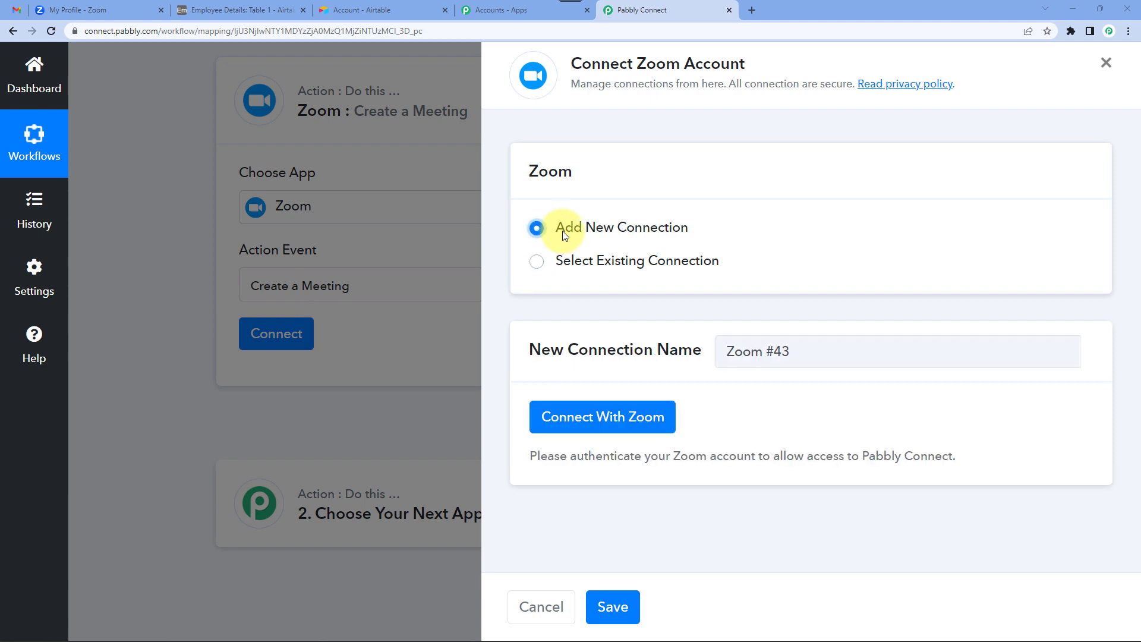
{"action": "left_click", "coordinate": [585, 411]}
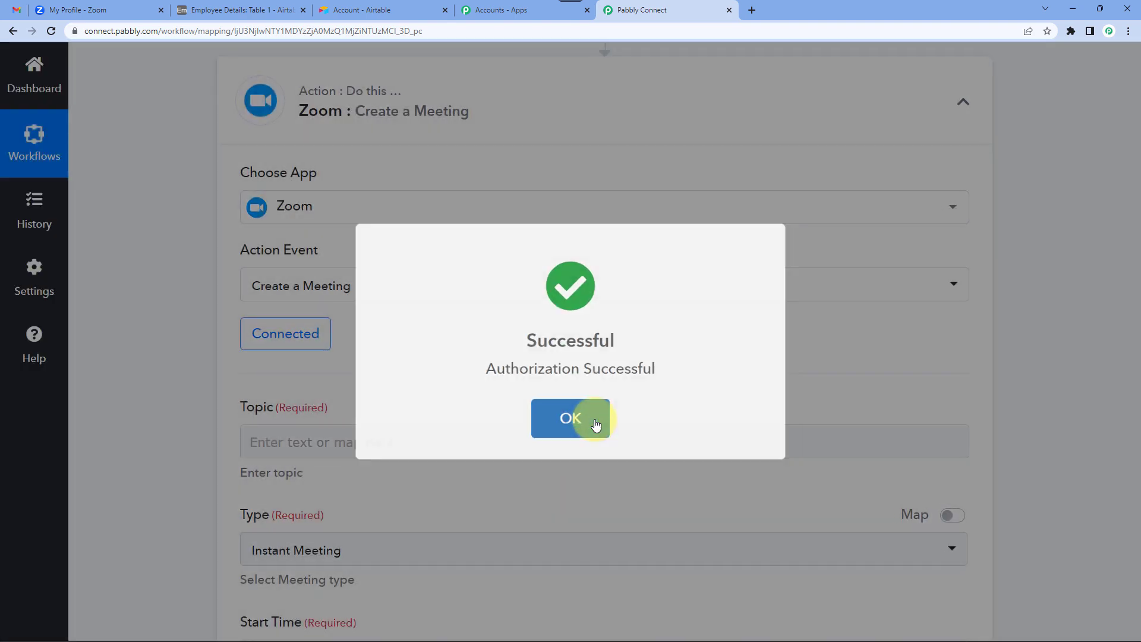
{"action": "left_click", "coordinate": [595, 424]}
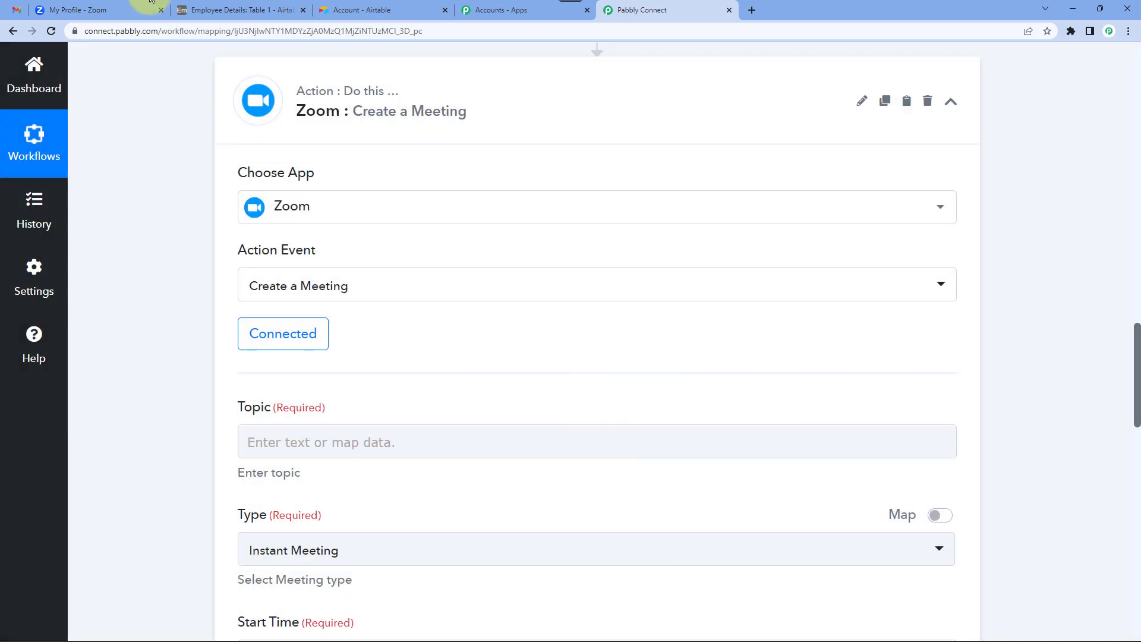
Check the account profile in Zoom, then return to Pabbly Connect and review the Create a Meeting fields.
{"action": "left_click", "coordinate": [65, 5]}
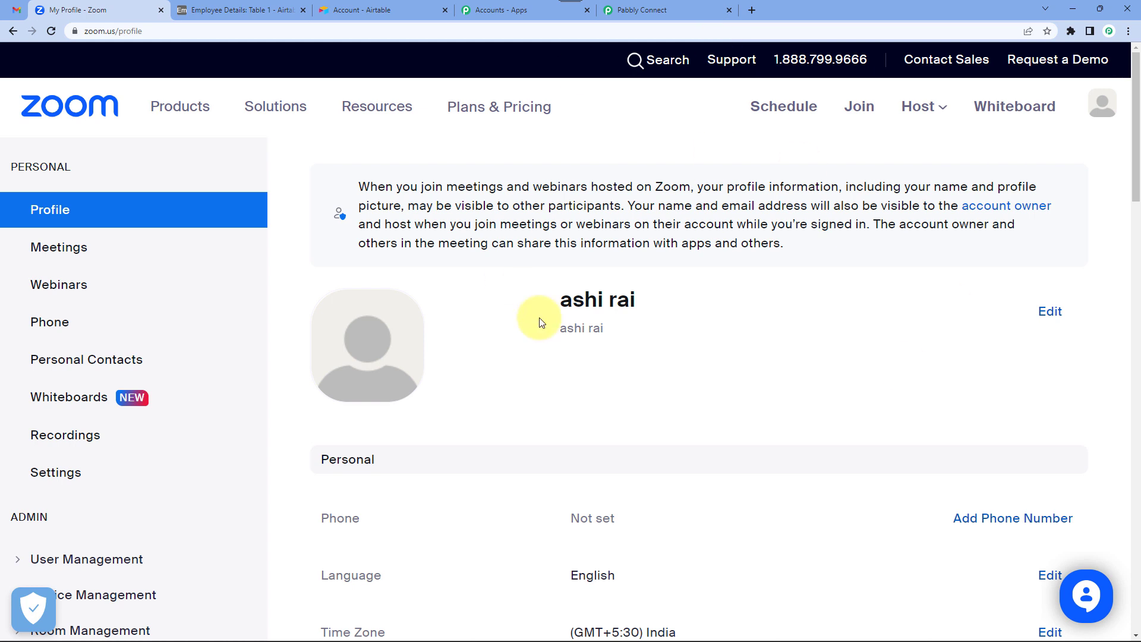
{"action": "left_click", "coordinate": [639, 10]}
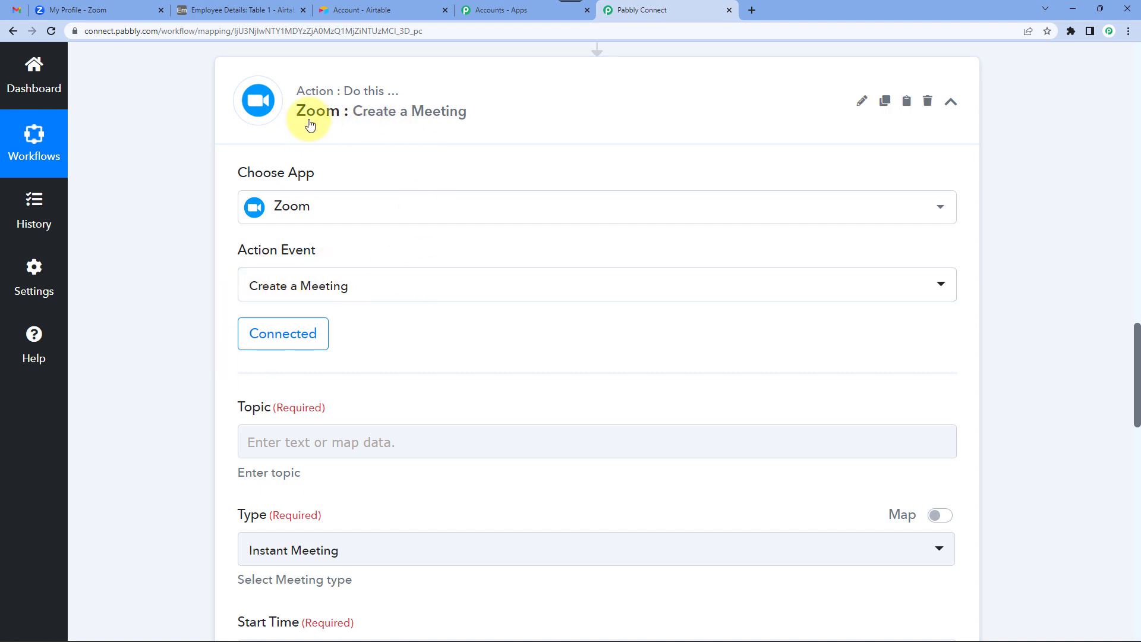
{"action": "scroll", "coordinate": [459, 331], "scroll_direction": "down", "scroll_amount": 2}
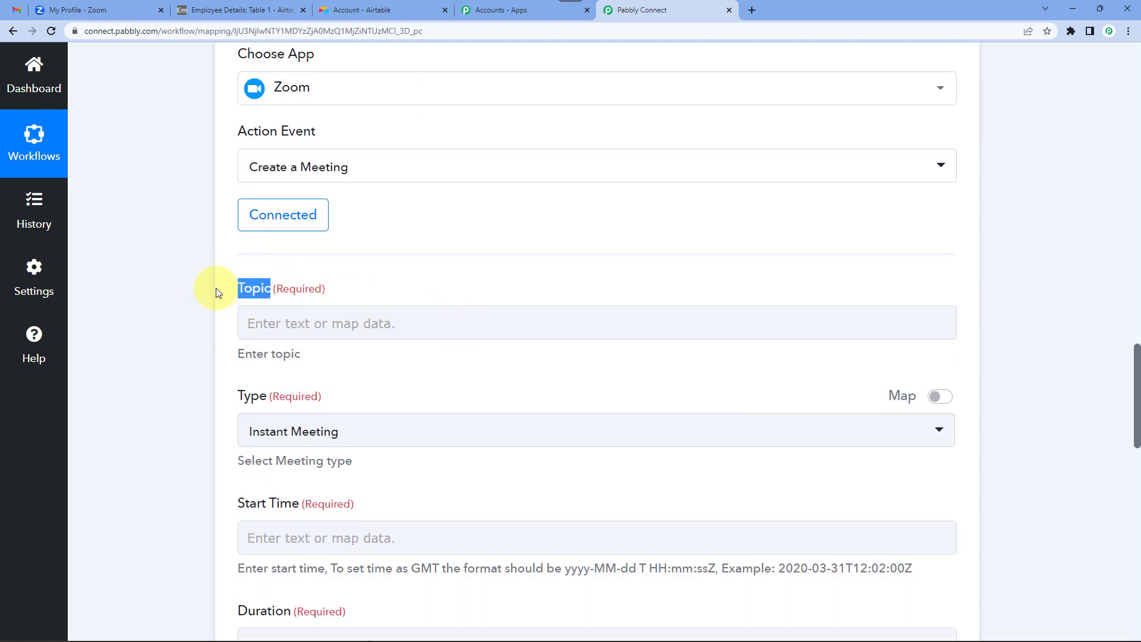
{"action": "scroll", "coordinate": [217, 293], "scroll_direction": "down", "scroll_amount": 2}
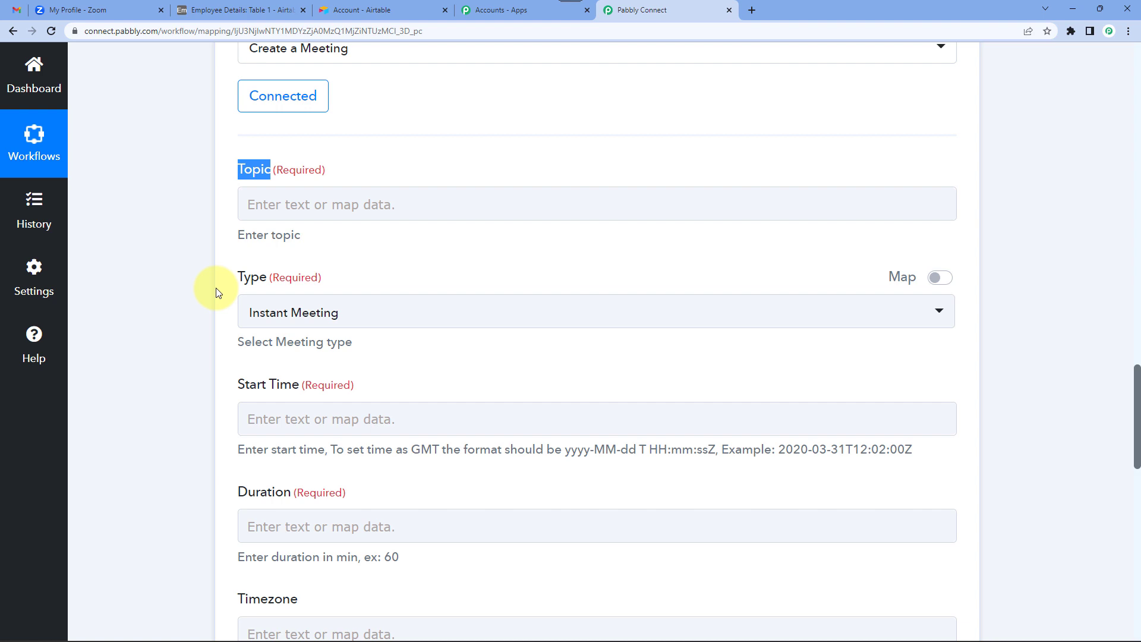
{"action": "scroll", "coordinate": [216, 292], "scroll_direction": "down", "scroll_amount": 2}
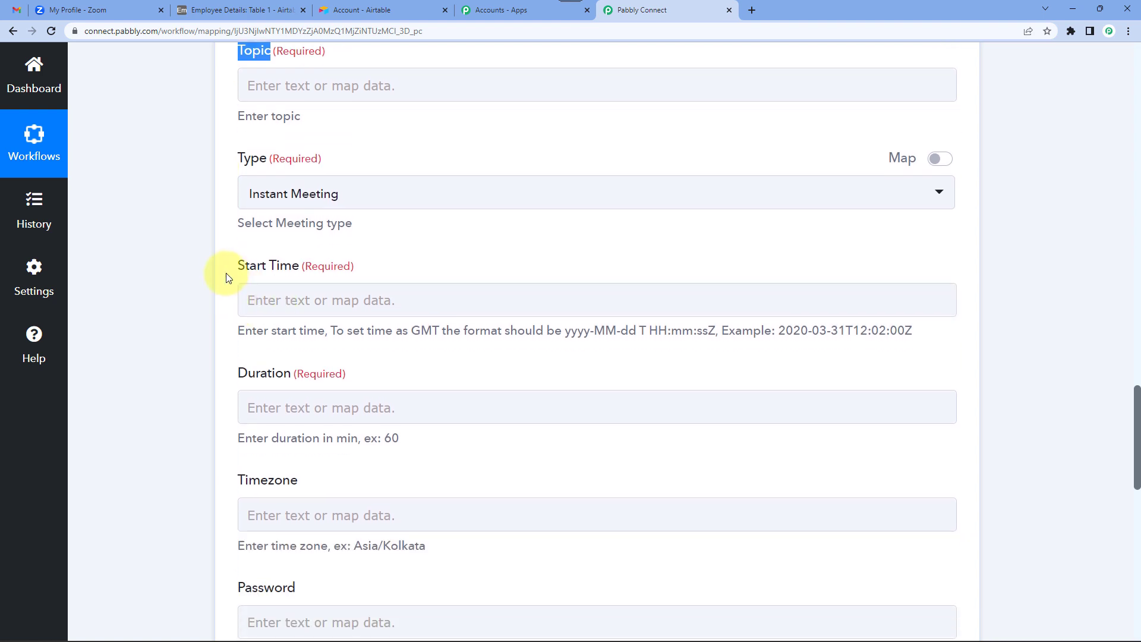
Read the GMT date and time format required by the meeting's Start Time field.
{"action": "left_click_drag", "start_coordinate": [235, 266], "coordinate": [300, 267]}
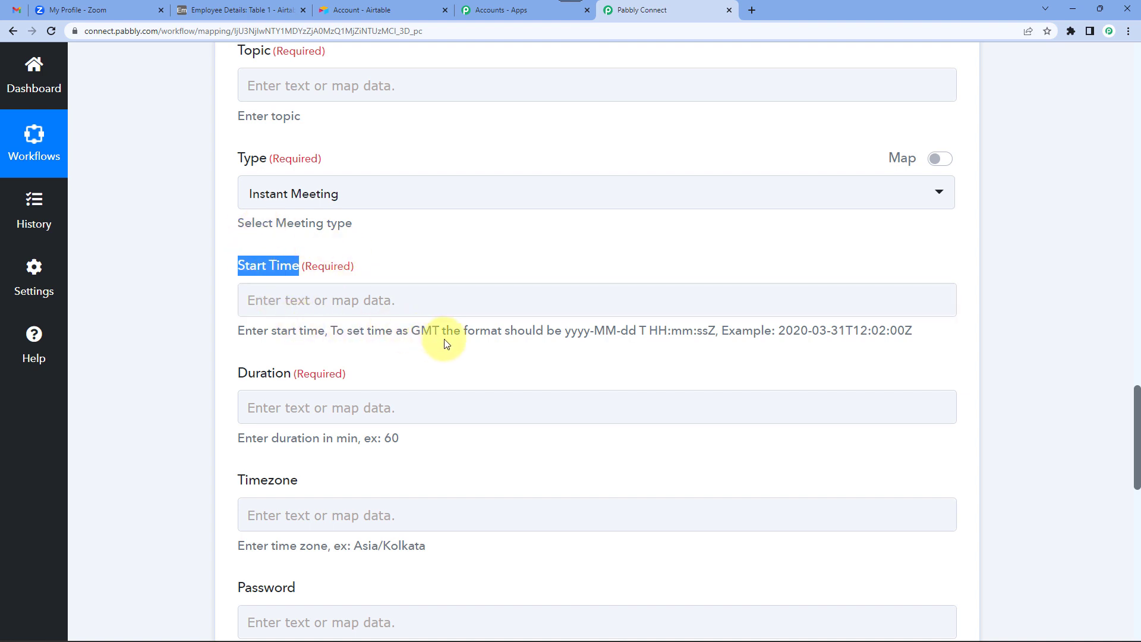
{"action": "double_click", "coordinate": [577, 333]}
{"action": "double_click", "coordinate": [605, 332]}
{"action": "double_click", "coordinate": [630, 333]}
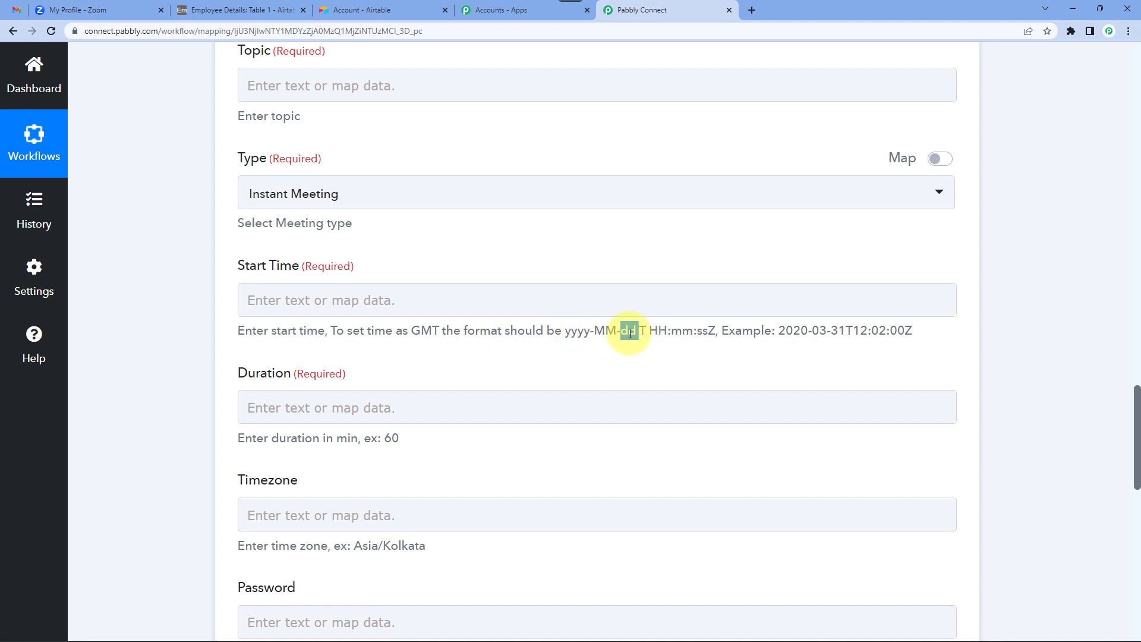
{"action": "double_click", "coordinate": [669, 331]}
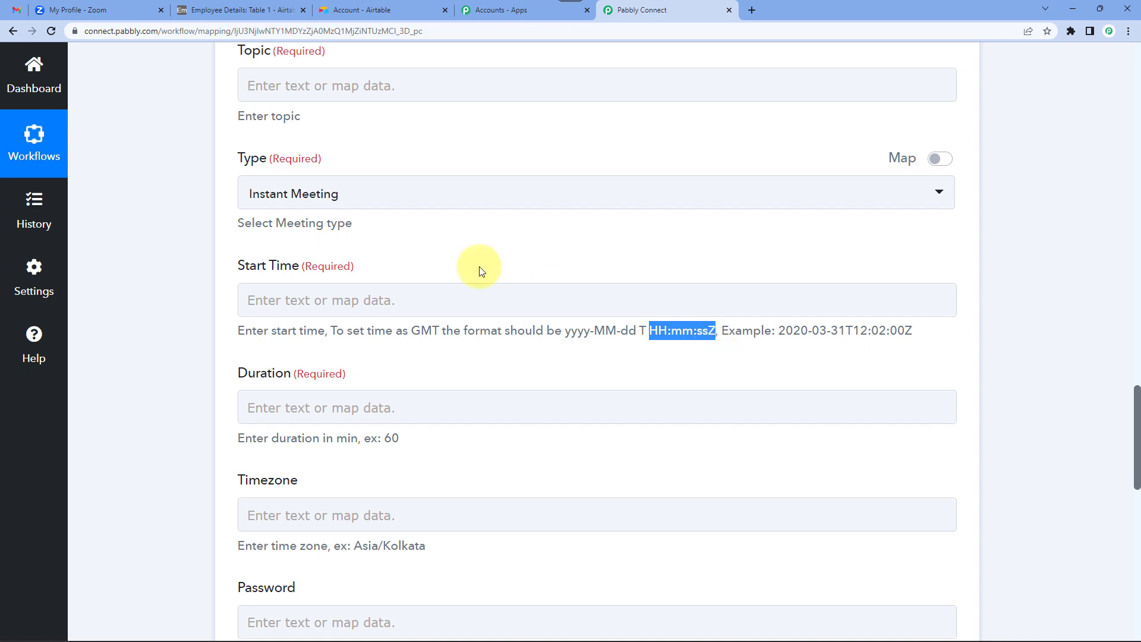
Compare the trigger response's CreatedTime value with the format required for the Zoom start time.
{"action": "scroll", "coordinate": [197, 212], "scroll_direction": "up", "scroll_amount": 10}
{"action": "scroll", "coordinate": [208, 218], "scroll_direction": "up", "scroll_amount": 1}
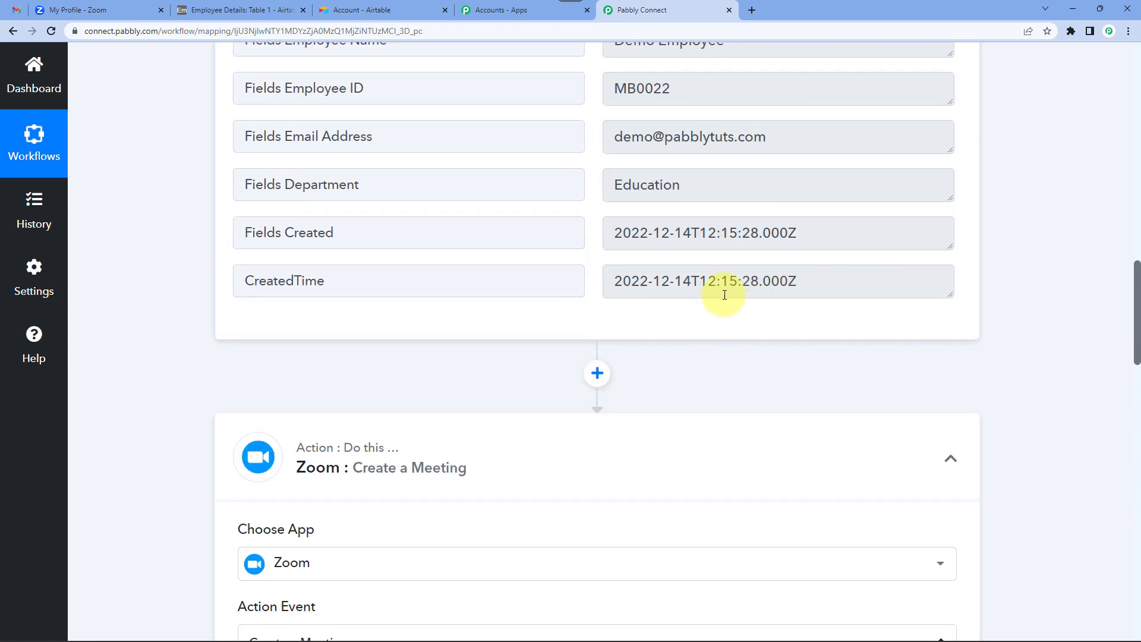
{"action": "left_click_drag", "start_coordinate": [614, 282], "coordinate": [718, 283]}
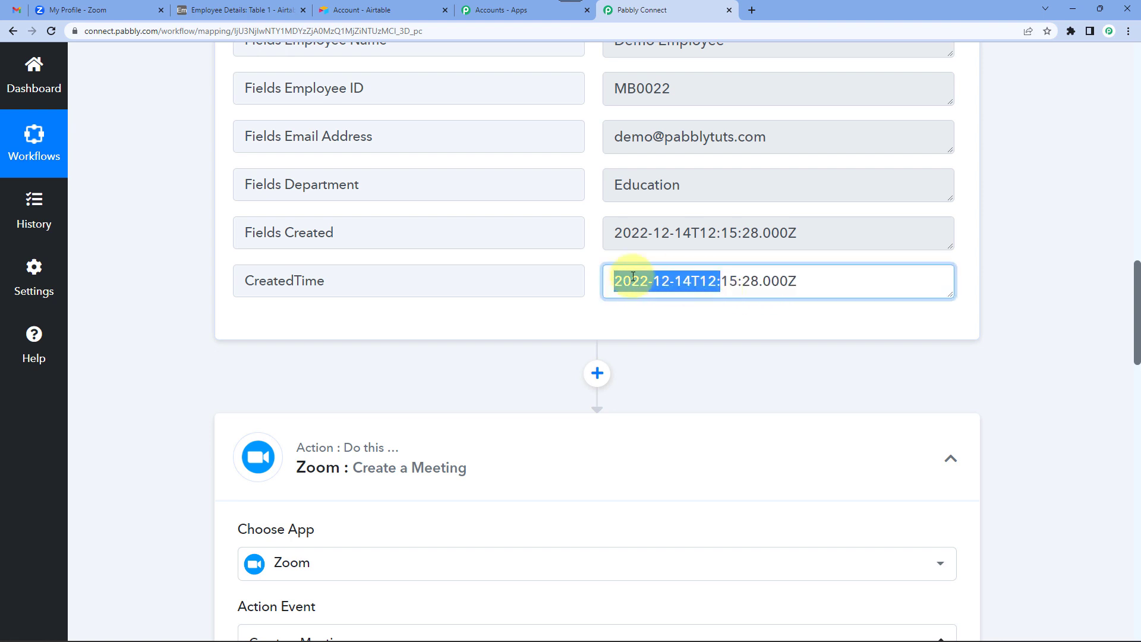
{"action": "double_click", "coordinate": [659, 282]}
{"action": "double_click", "coordinate": [679, 283]}
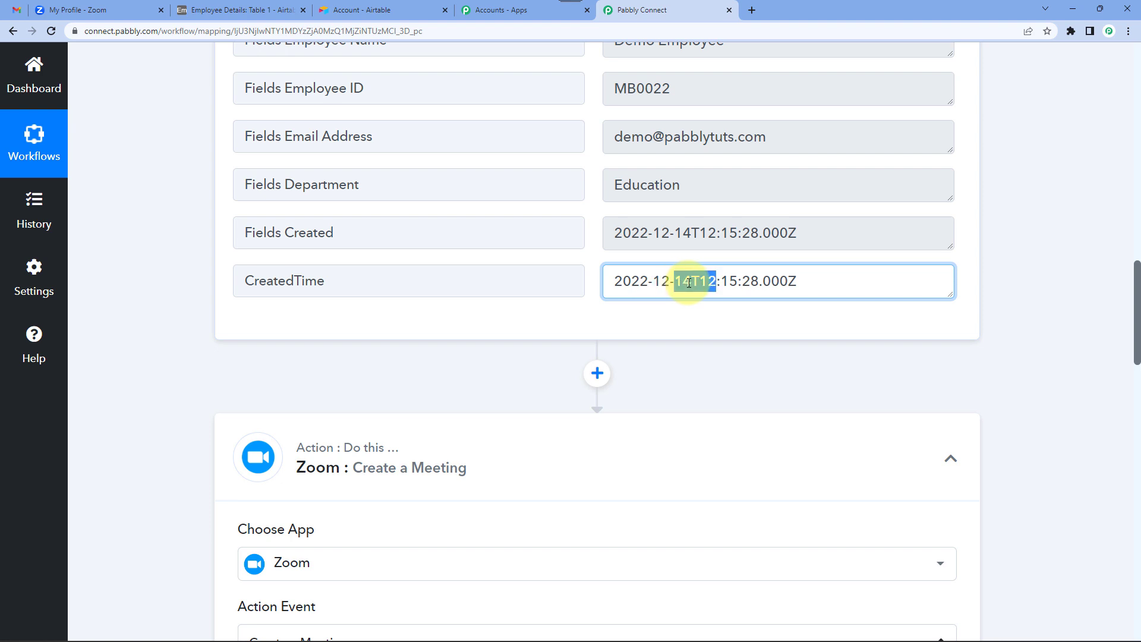
{"action": "left_click", "coordinate": [711, 286]}
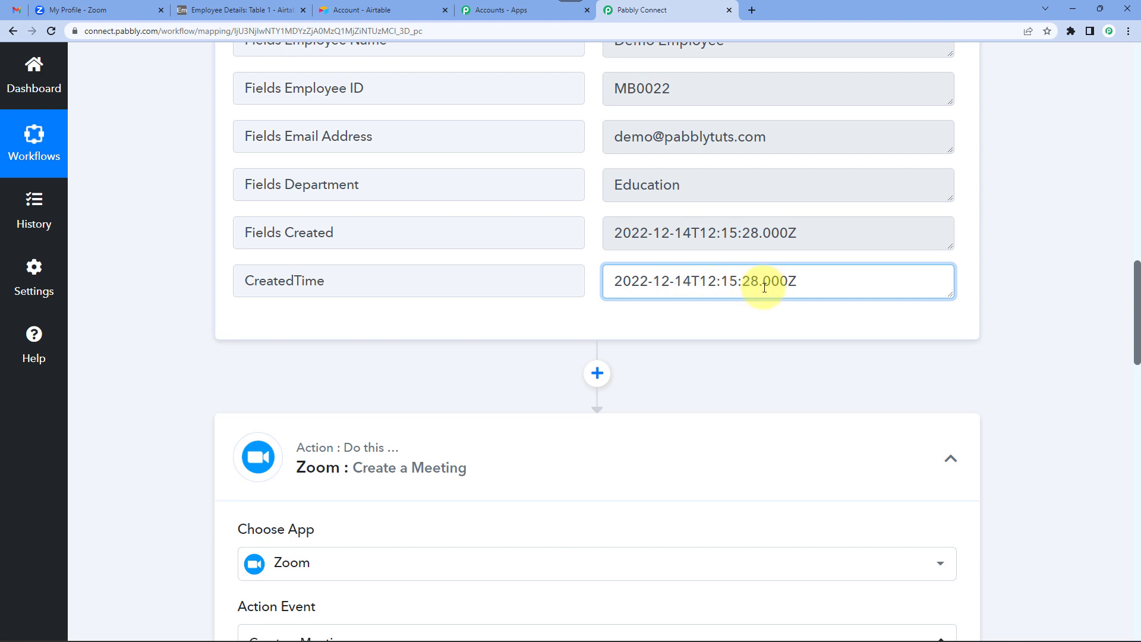
Check the Zoom Start Time format against the trigger's CreatedTime value and the Created column in Airtable, and return to Pabbly Connect.
{"action": "scroll", "coordinate": [655, 371], "scroll_direction": "down", "scroll_amount": 3}
{"action": "scroll", "coordinate": [654, 377], "scroll_direction": "down", "scroll_amount": 3}
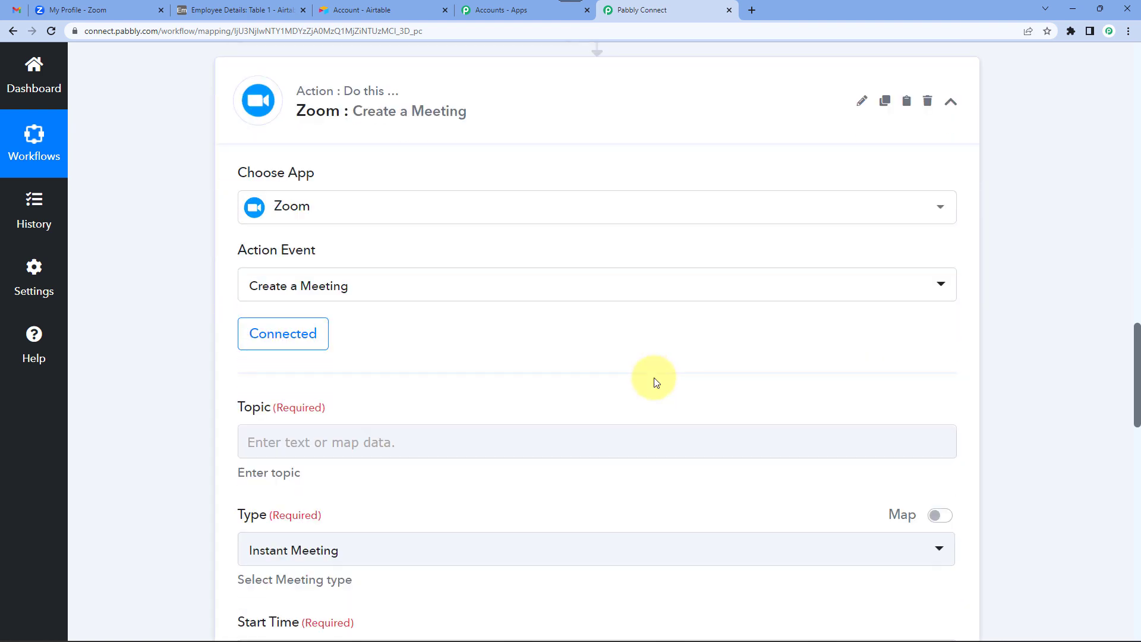
{"action": "scroll", "coordinate": [653, 377], "scroll_direction": "up", "scroll_amount": 6}
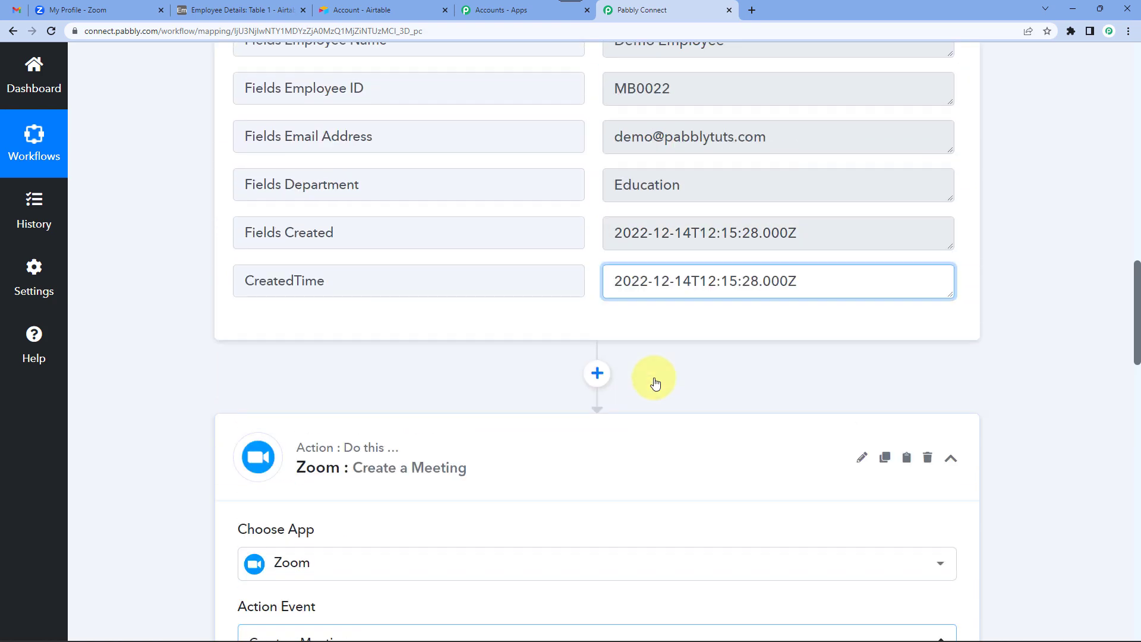
{"action": "scroll", "coordinate": [654, 377], "scroll_direction": "down", "scroll_amount": 6}
{"action": "scroll", "coordinate": [653, 377], "scroll_direction": "down", "scroll_amount": 6}
{"action": "left_click", "coordinate": [321, 300]}
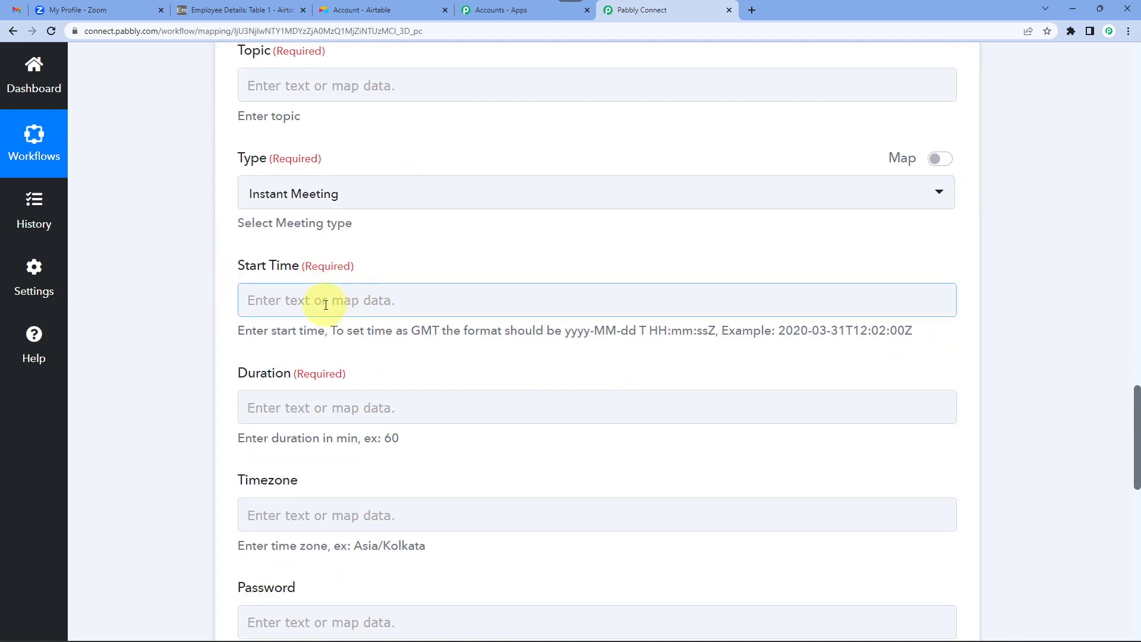
{"action": "left_click", "coordinate": [232, 10]}
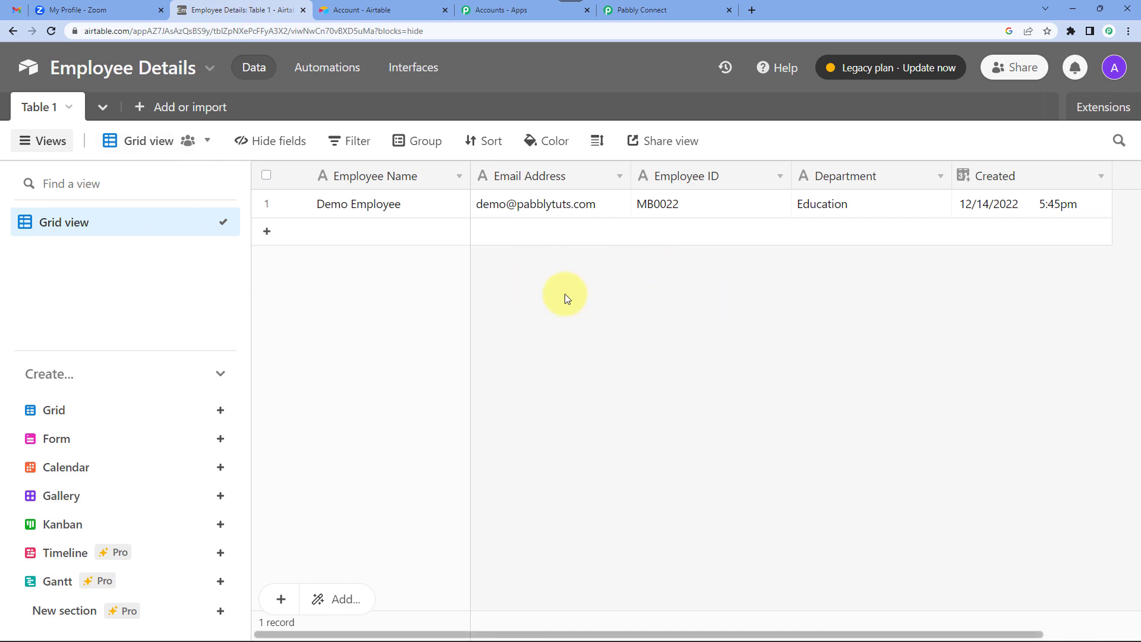
{"action": "left_click", "coordinate": [642, 10]}
Add a Date/Time Formatter by Pabbly action between the Airtable trigger and the Zoom action.
{"action": "scroll", "coordinate": [573, 212], "scroll_direction": "up", "scroll_amount": 10}
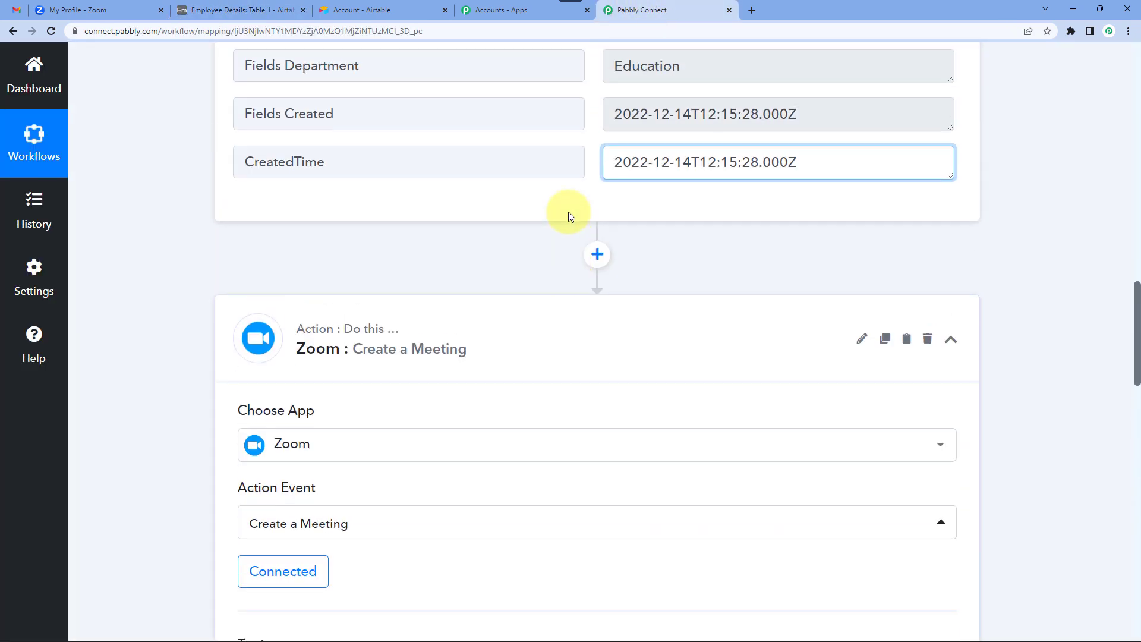
{"action": "scroll", "coordinate": [568, 211], "scroll_direction": "up", "scroll_amount": 3}
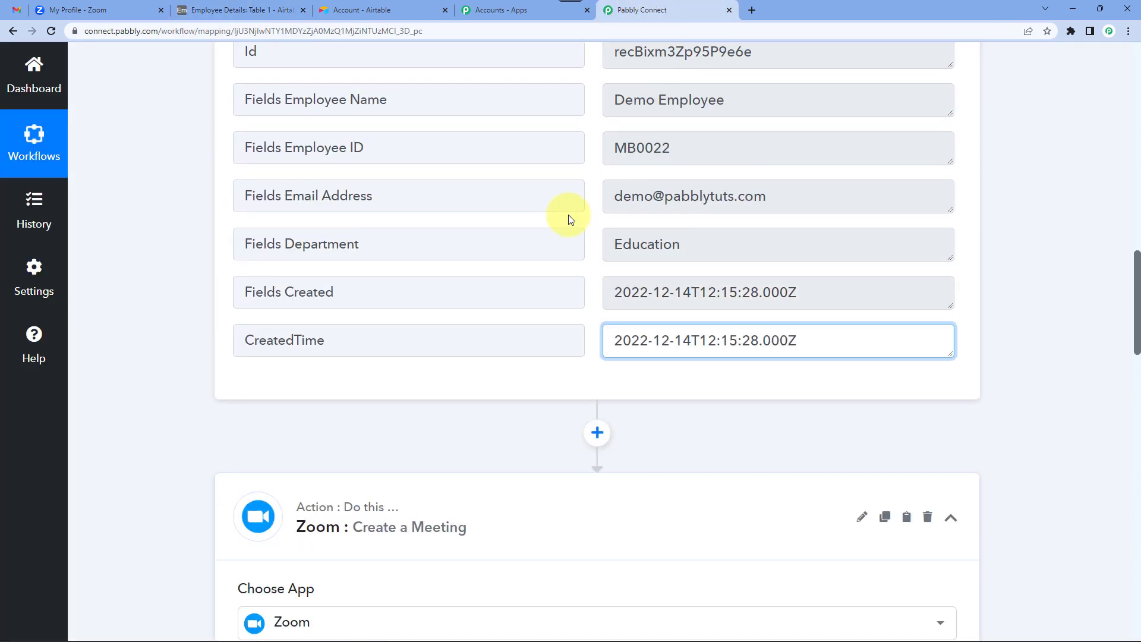
{"action": "left_click", "coordinate": [604, 433]}
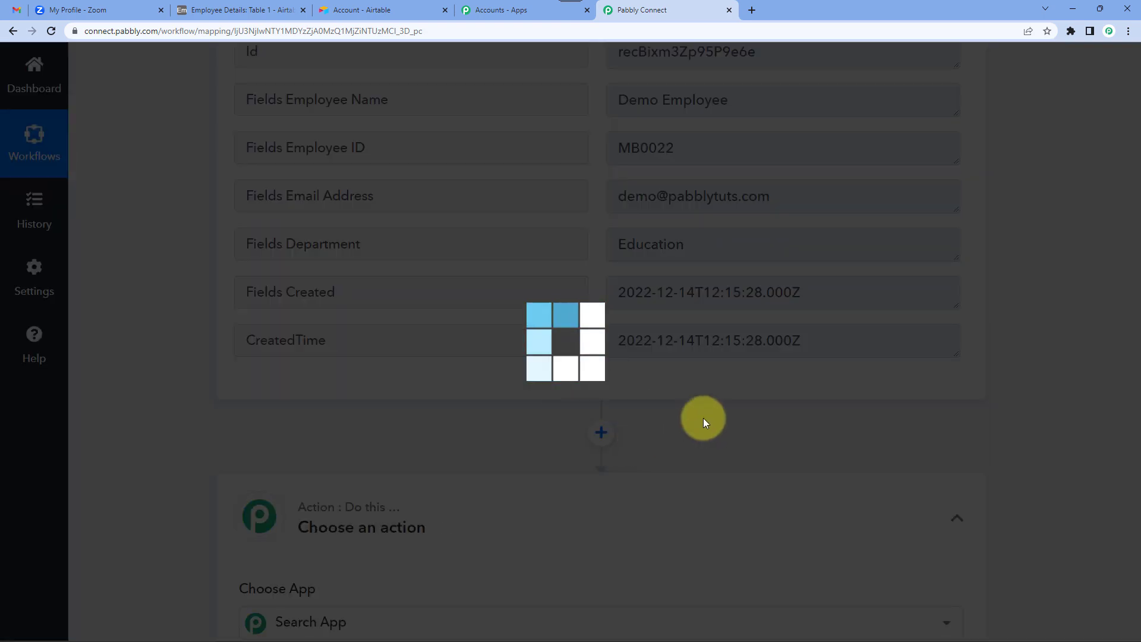
{"action": "scroll", "coordinate": [690, 413], "scroll_direction": "down", "scroll_amount": 4}
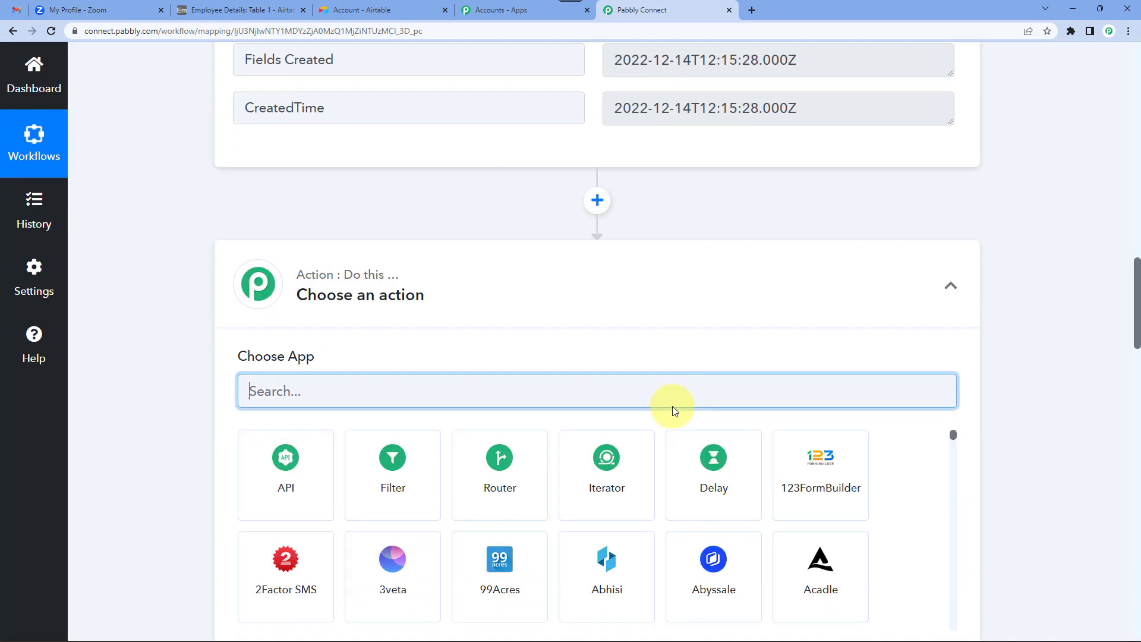
{"action": "type", "text": "date"}
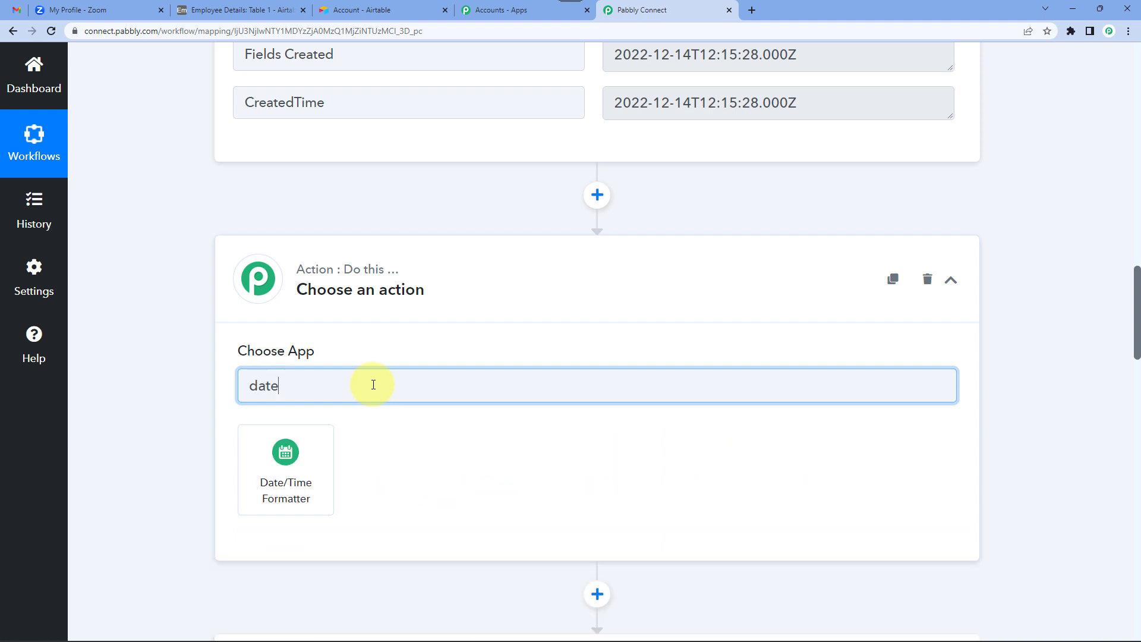
{"action": "left_click", "coordinate": [284, 449]}
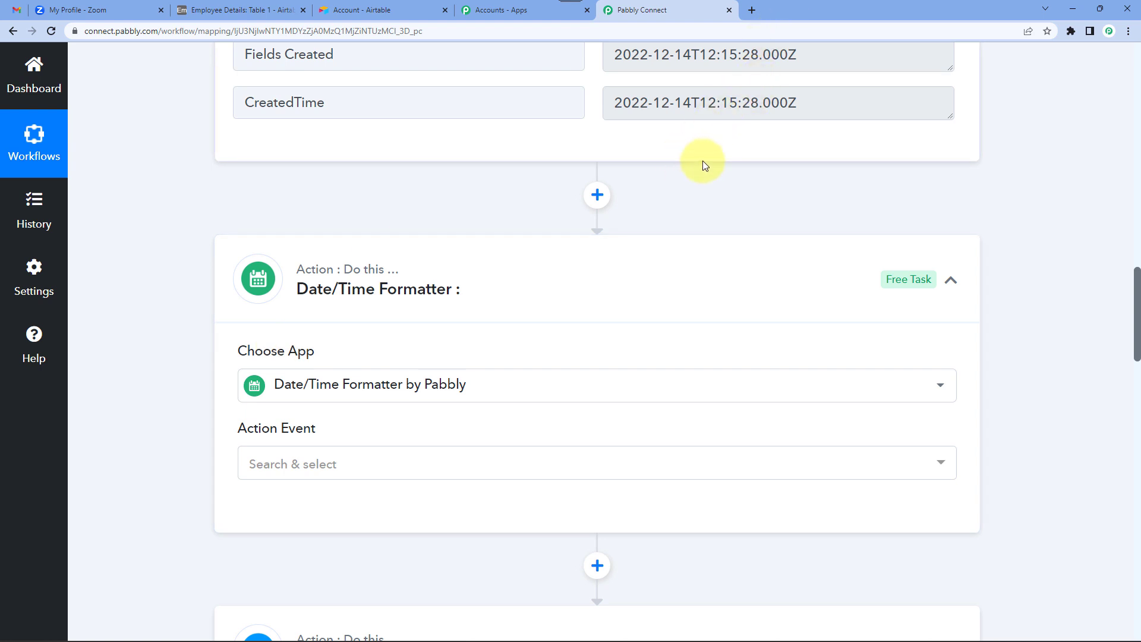
Set the Date/Time Formatter's action event to Add/Subtract Time and connect it.
{"action": "scroll", "coordinate": [660, 242], "scroll_direction": "down", "scroll_amount": 2}
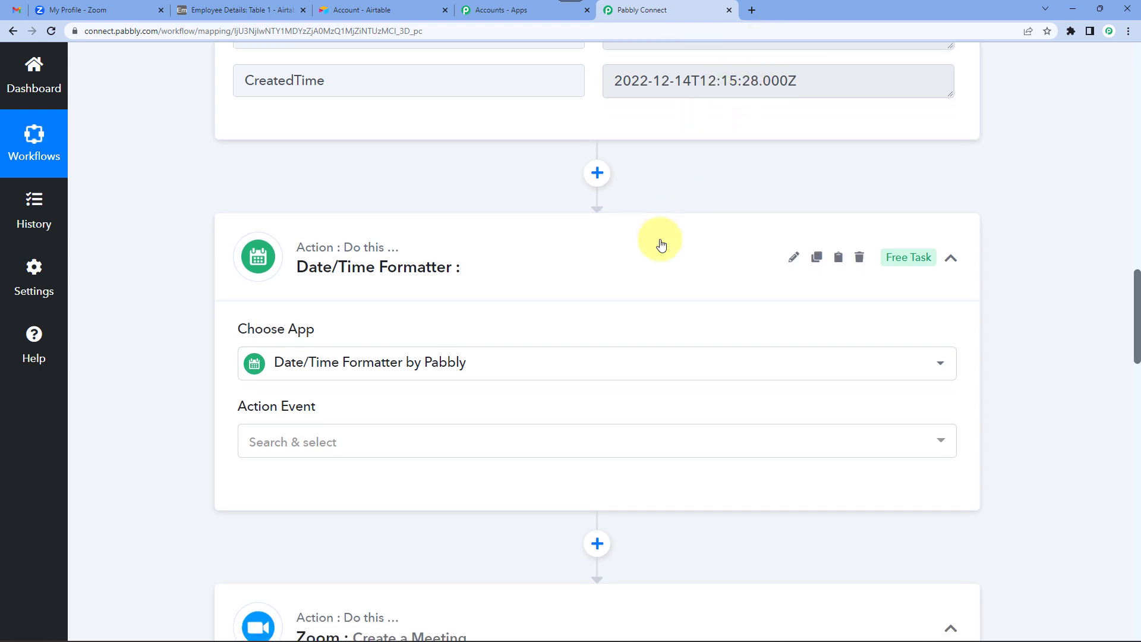
{"action": "left_click", "coordinate": [277, 351]}
{"action": "scroll", "coordinate": [209, 352], "scroll_direction": "down", "scroll_amount": 3}
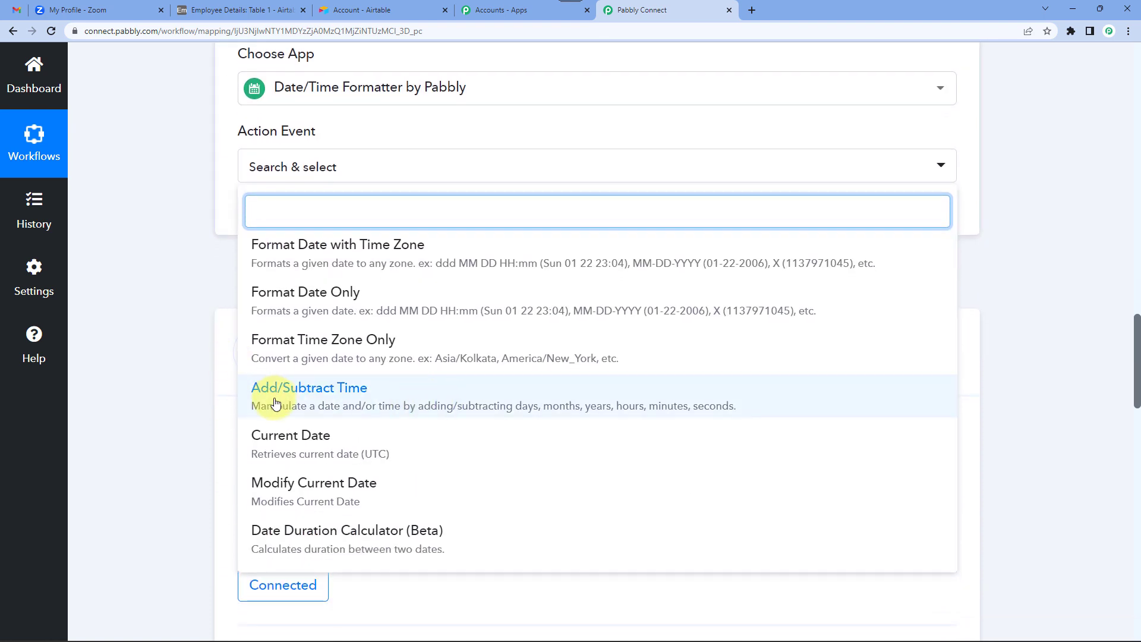
{"action": "left_click", "coordinate": [363, 395]}
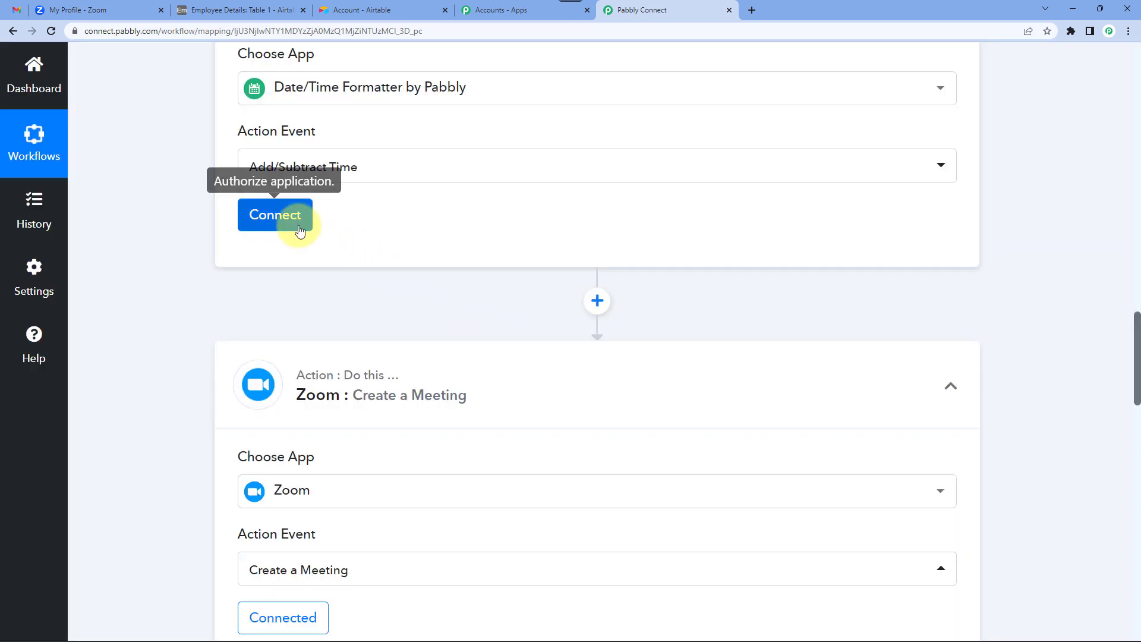
{"action": "left_click", "coordinate": [291, 223]}
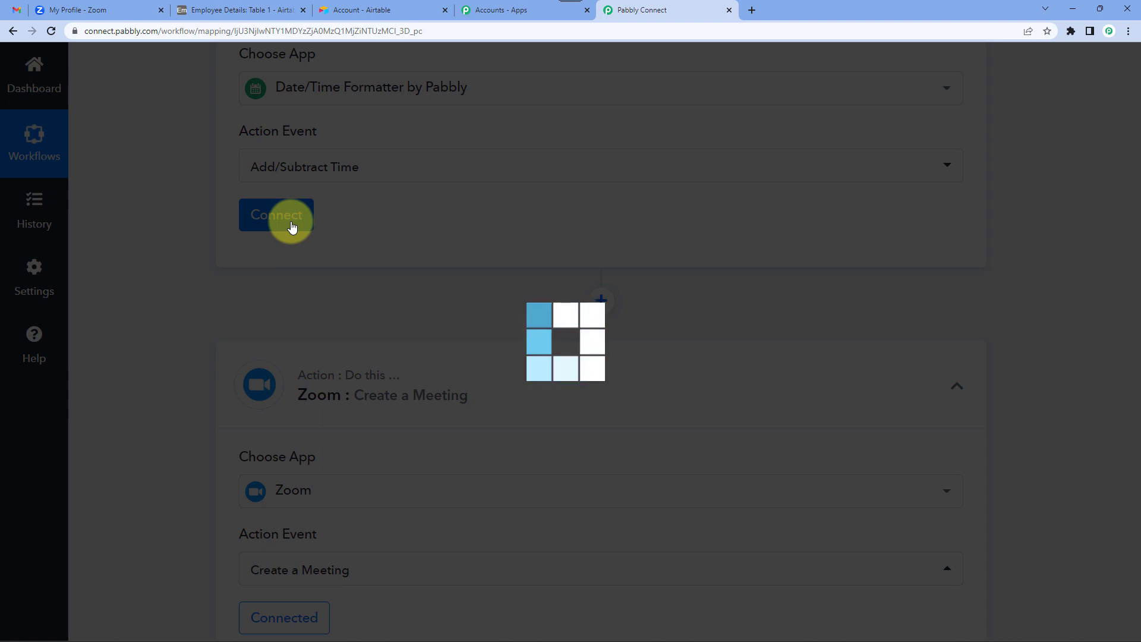
{"action": "scroll", "coordinate": [210, 232], "scroll_direction": "down", "scroll_amount": 3}
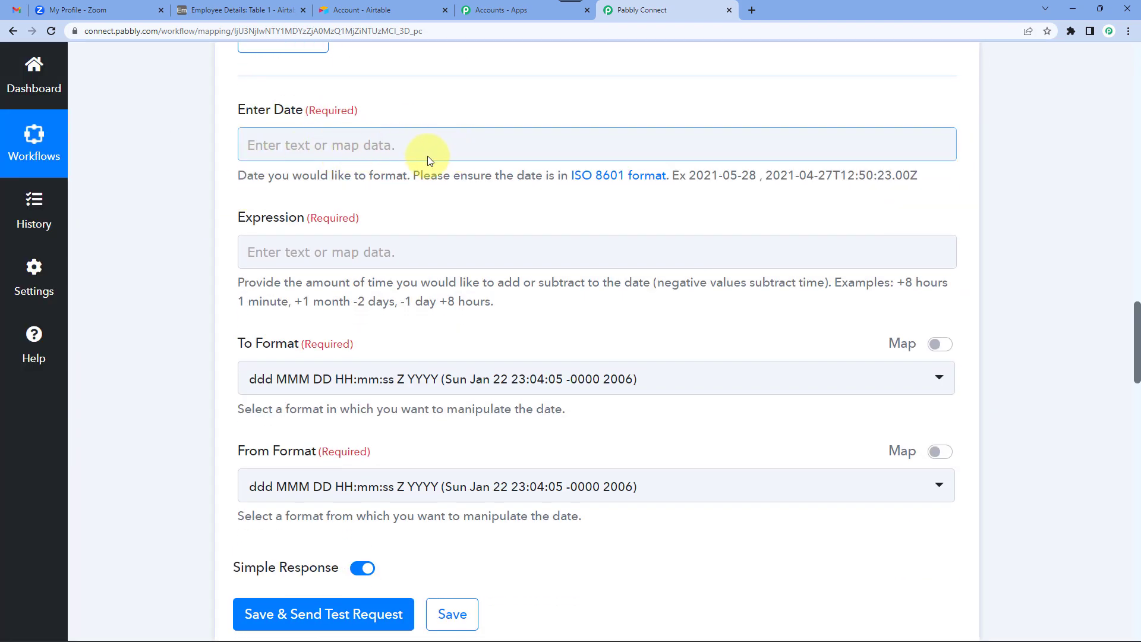
Map the CreatedTime value from the Airtable New Record response into the formatter's Enter Date field.
{"action": "scroll", "coordinate": [306, 168], "scroll_direction": "up", "scroll_amount": 2}
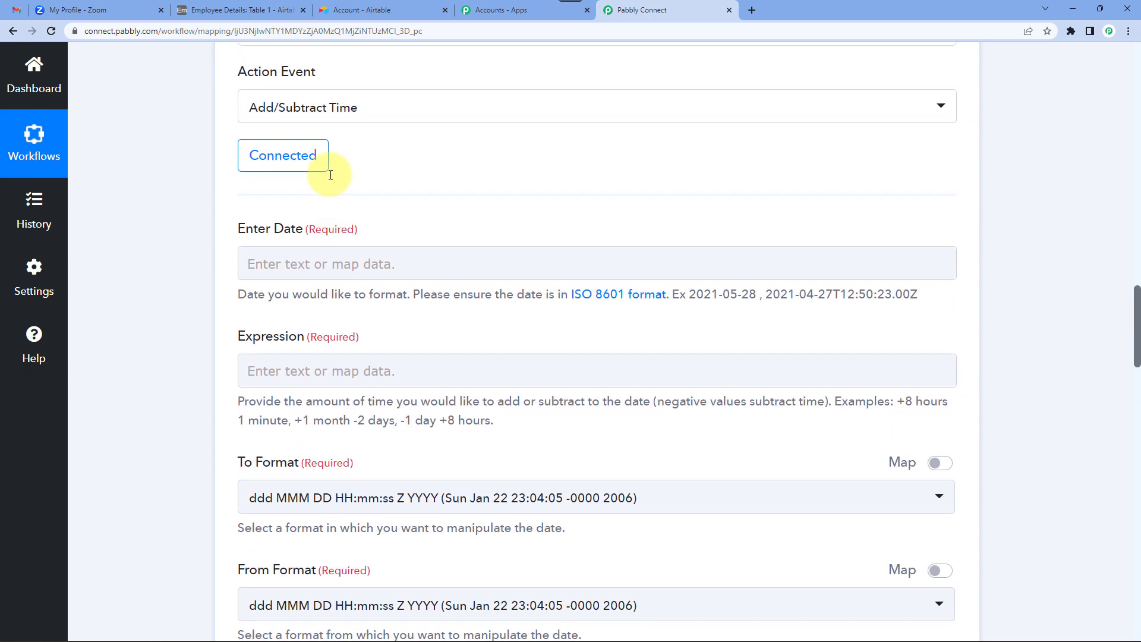
{"action": "scroll", "coordinate": [612, 166], "scroll_direction": "up", "scroll_amount": 8}
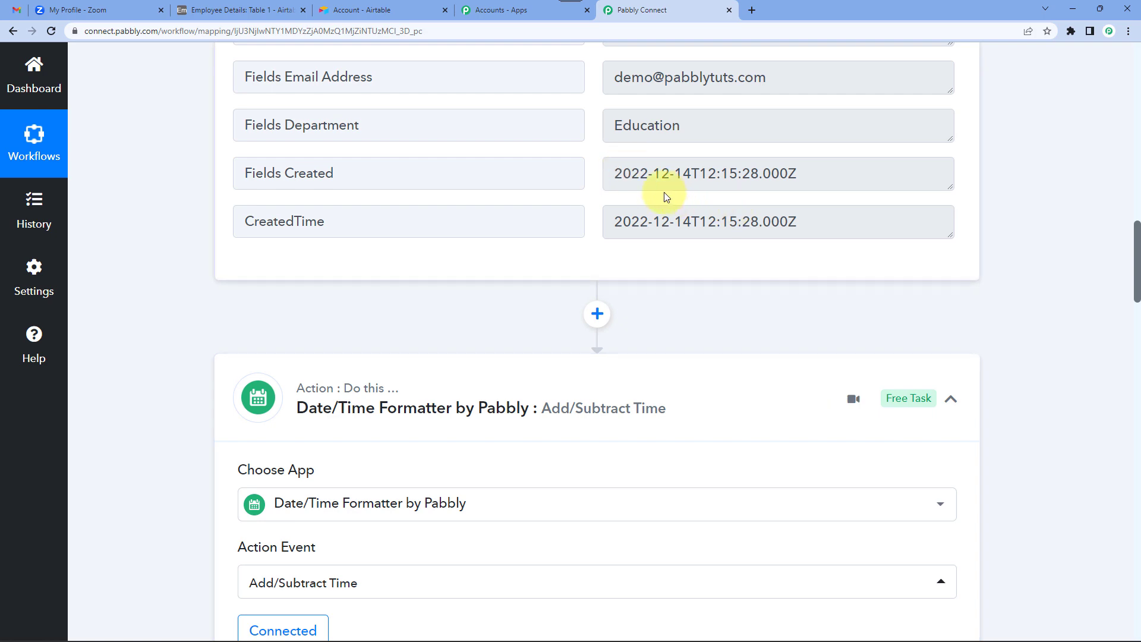
{"action": "triple_click", "coordinate": [664, 224]}
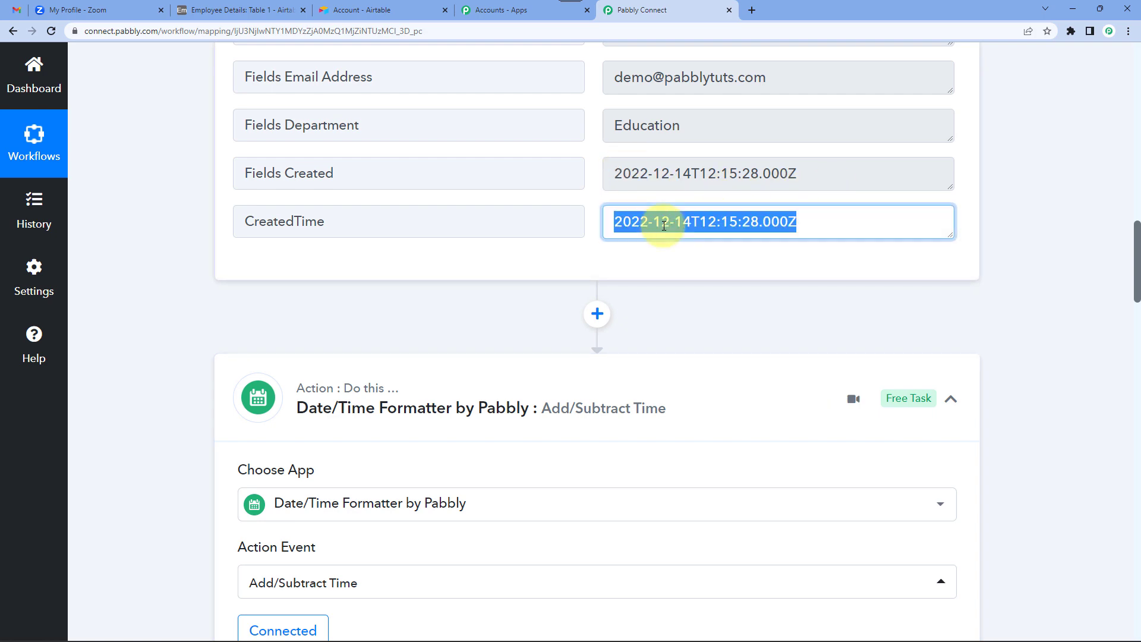
{"action": "scroll", "coordinate": [593, 377], "scroll_direction": "down", "scroll_amount": 7}
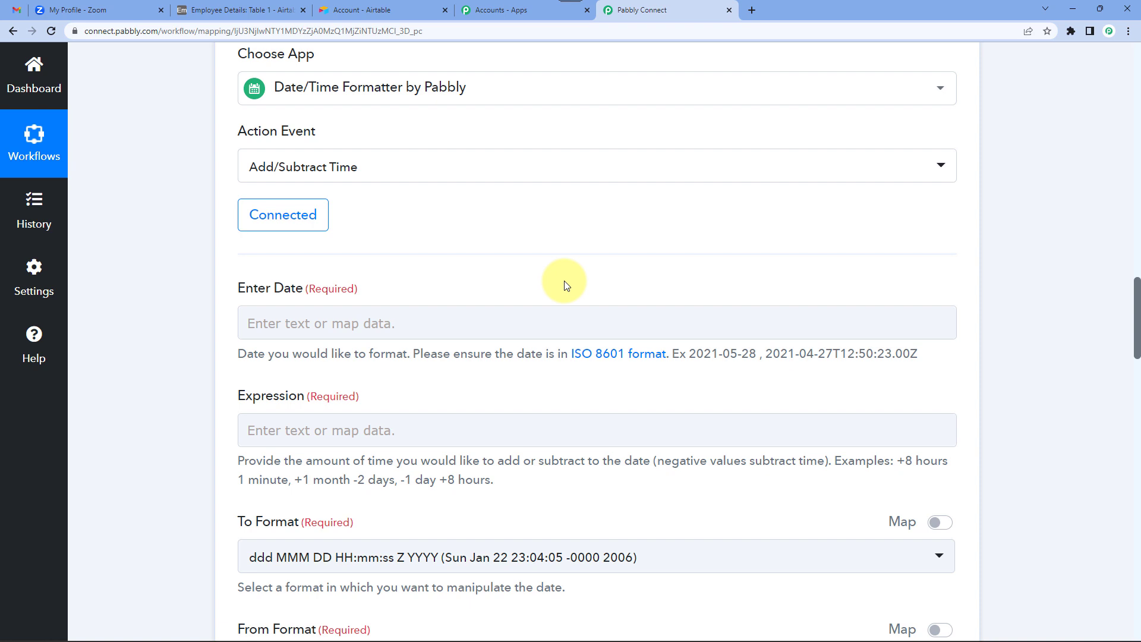
{"action": "left_click", "coordinate": [371, 324]}
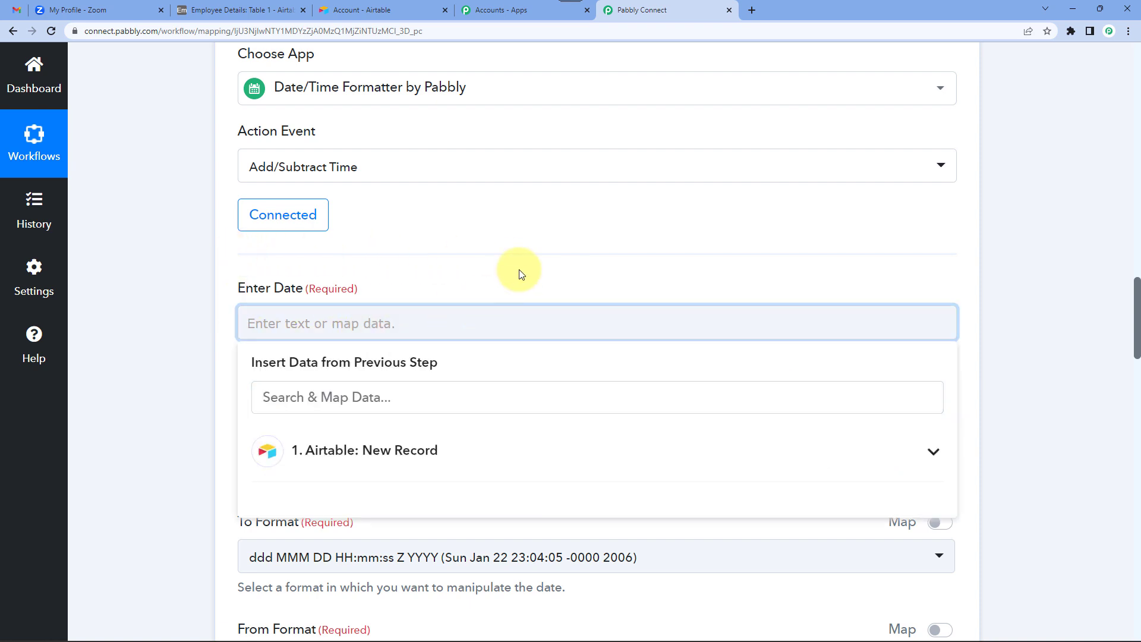
{"action": "left_click", "coordinate": [365, 451]}
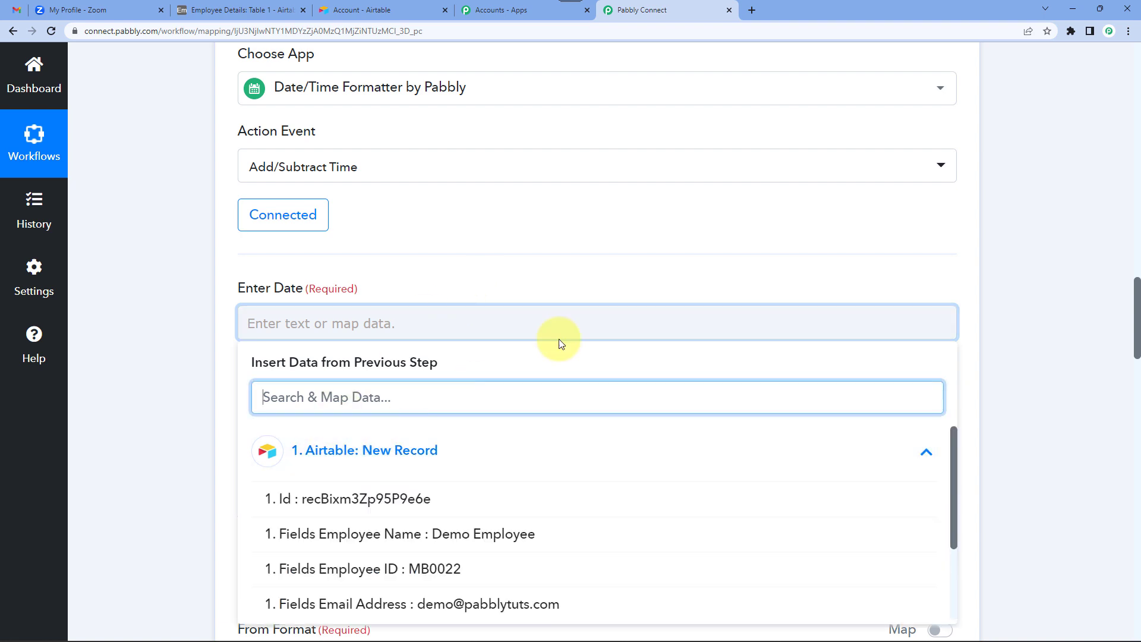
{"action": "scroll", "coordinate": [148, 294], "scroll_direction": "down", "scroll_amount": 3}
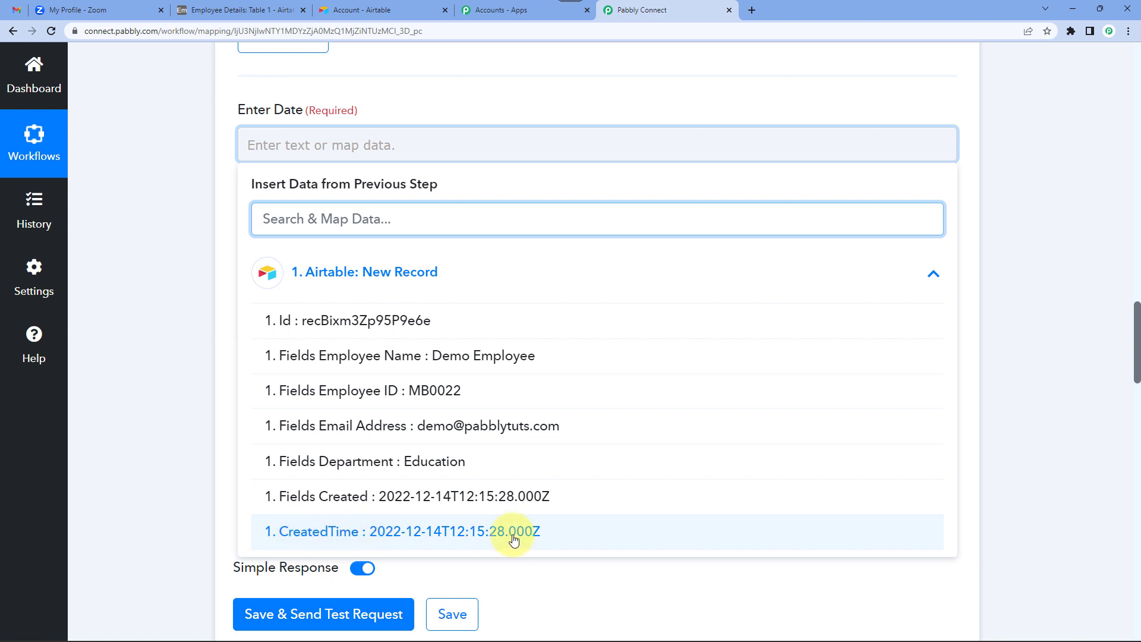
{"action": "left_click", "coordinate": [406, 542]}
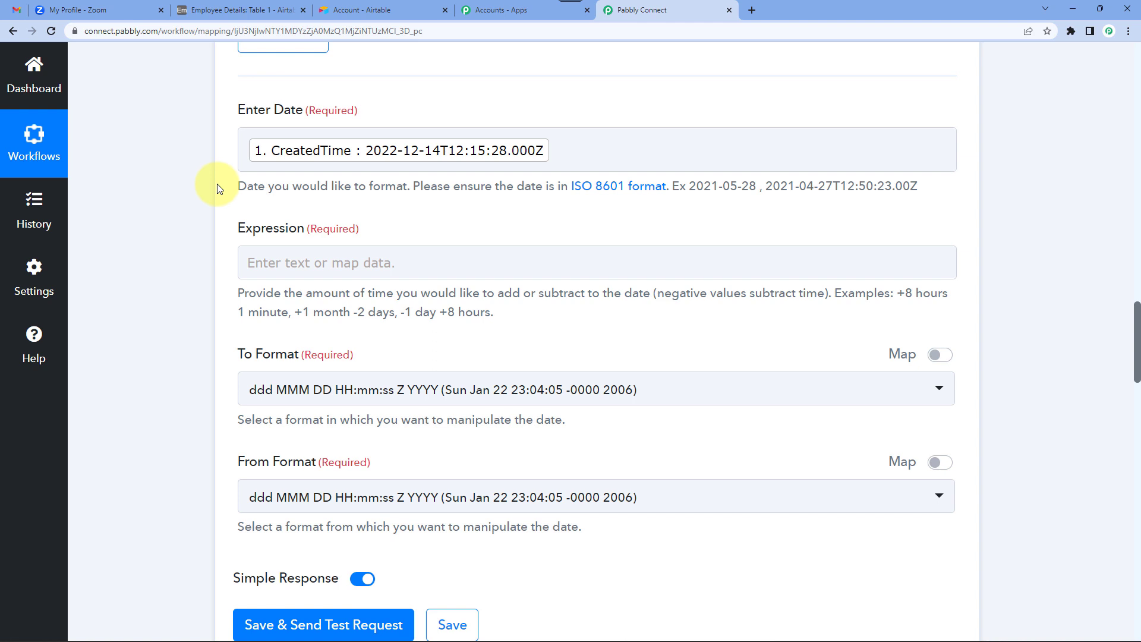
Switch to Airtable and add an empty record to the Employee Details table to see its Created time.
{"action": "left_click", "coordinate": [244, 10]}
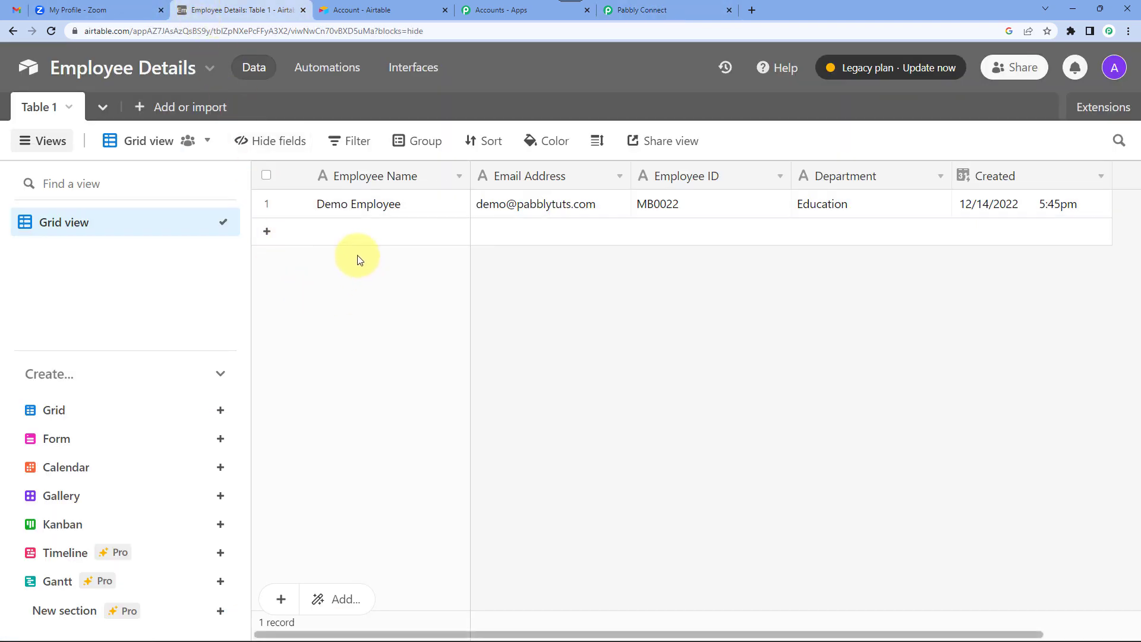
{"action": "left_click", "coordinate": [610, 238]}
{"action": "left_click", "coordinate": [609, 243]}
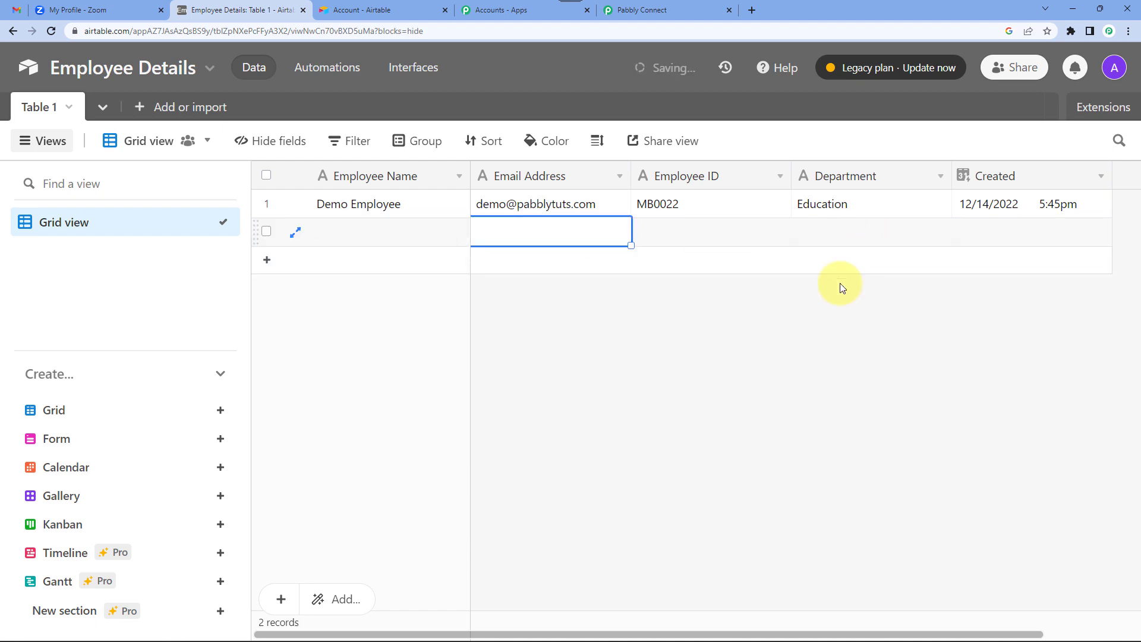
{"action": "left_click", "coordinate": [783, 318]}
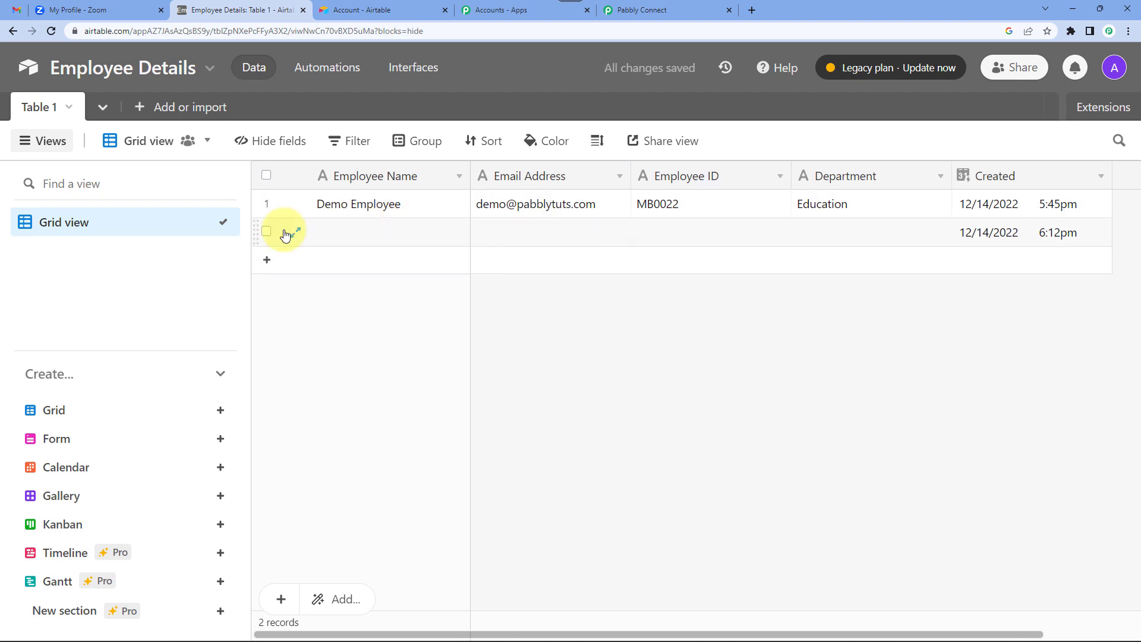
Delete the empty record from the Employee Details table and return to Pabbly Connect.
{"action": "left_click", "coordinate": [267, 235]}
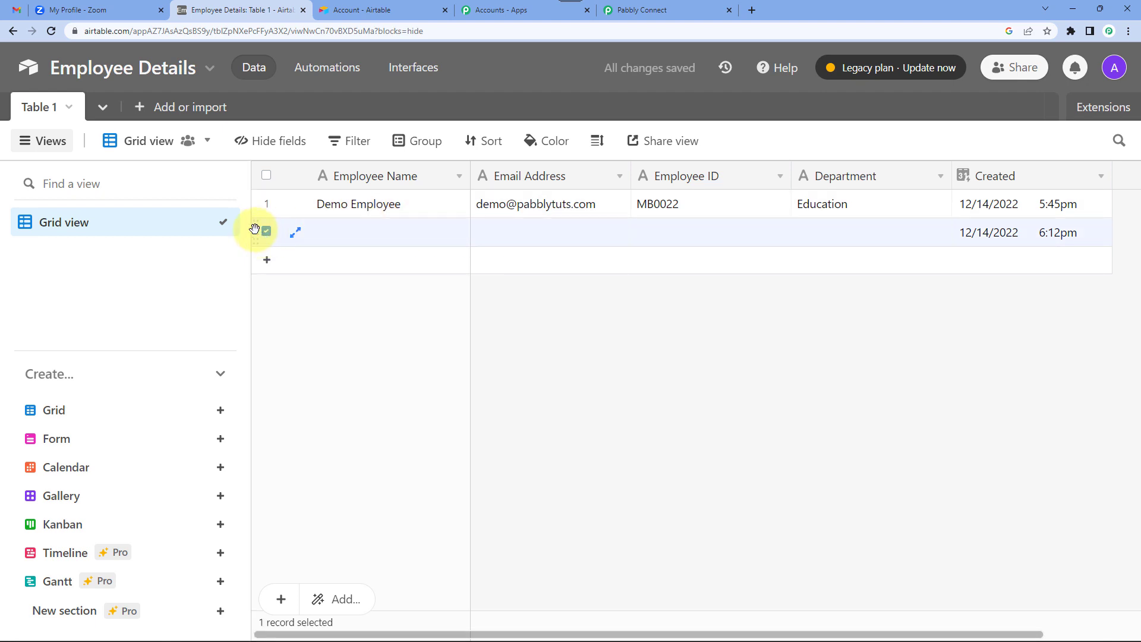
{"action": "right_click", "coordinate": [261, 231]}
{"action": "left_click", "coordinate": [339, 482]}
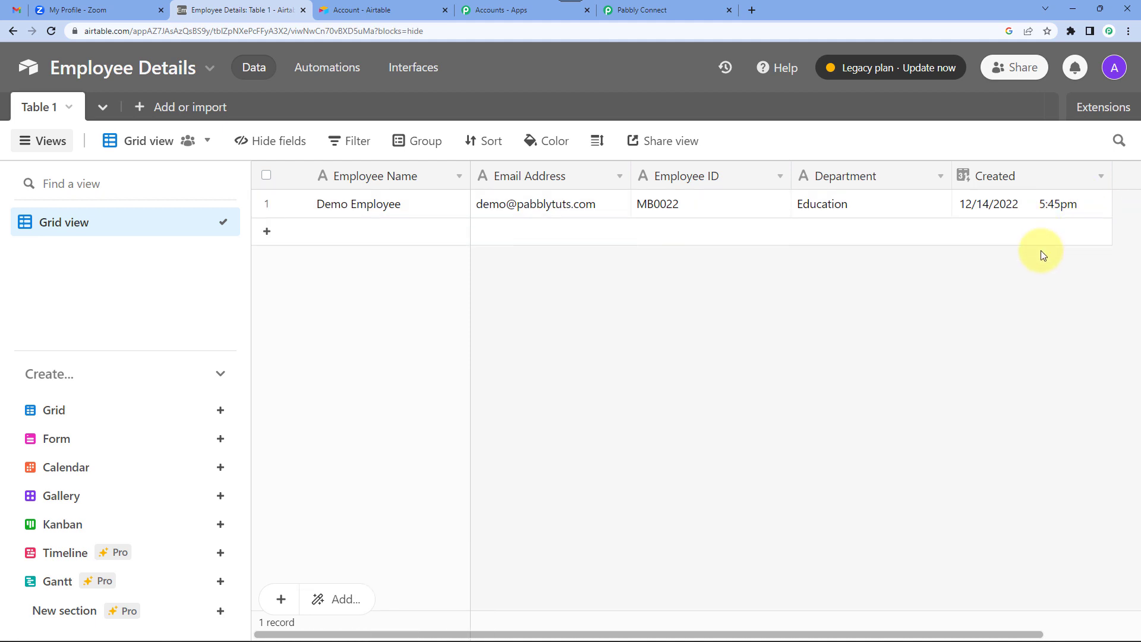
{"action": "left_click", "coordinate": [628, 7]}
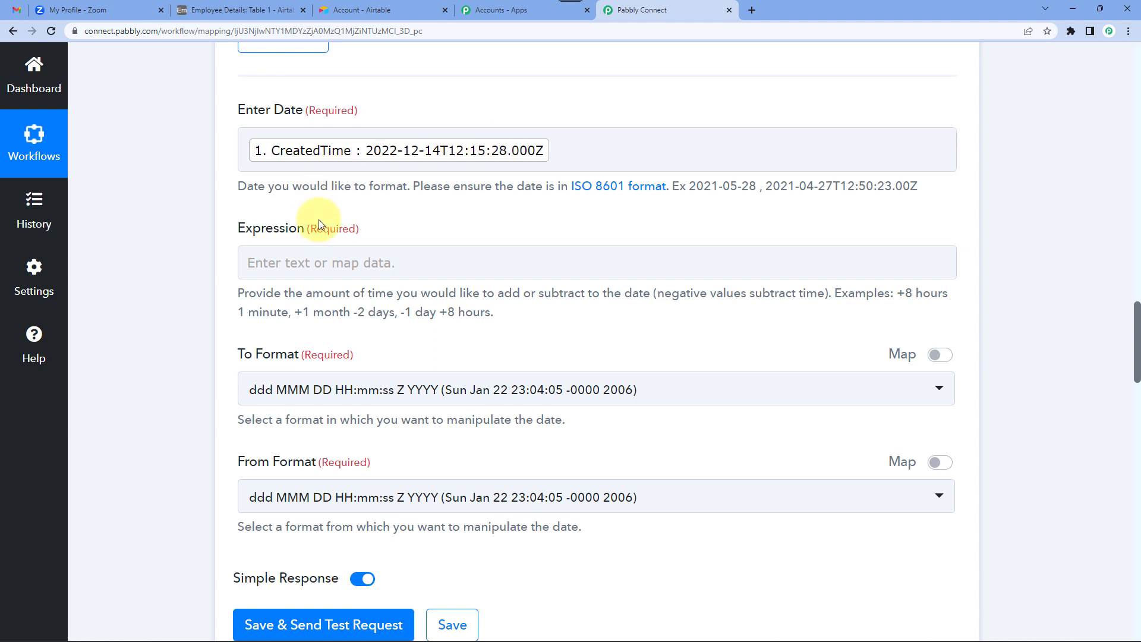
Set the formatter's Expression to +1 day, adapting the "-1 day" example from the help text.
{"action": "scroll", "coordinate": [237, 217], "scroll_direction": "down", "scroll_amount": 1}
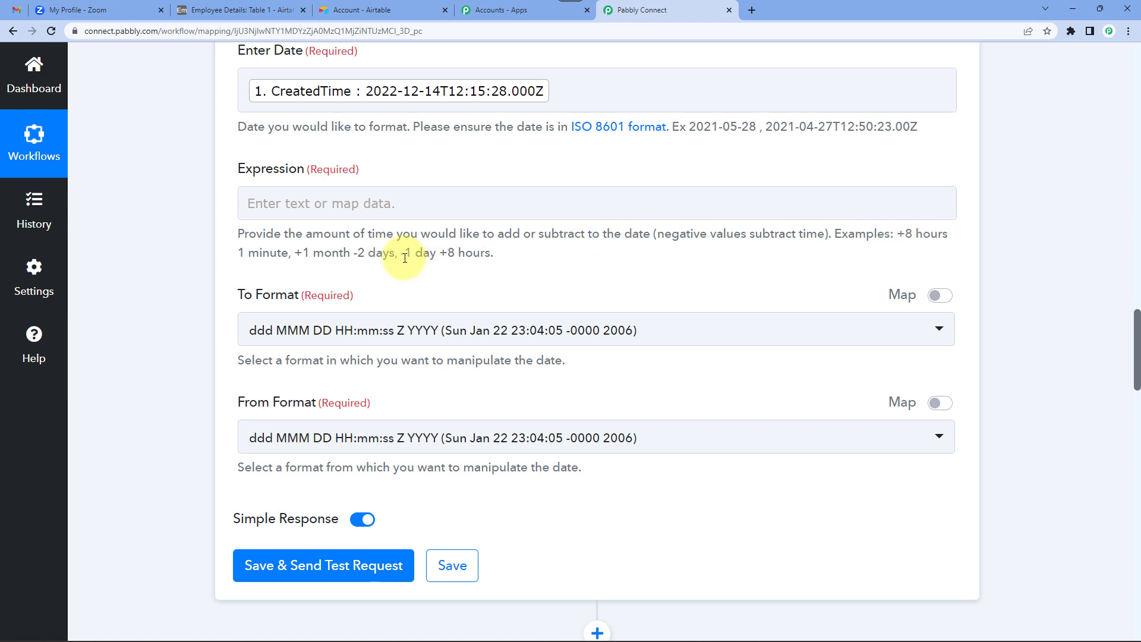
{"action": "left_click_drag", "start_coordinate": [401, 255], "coordinate": [435, 258]}
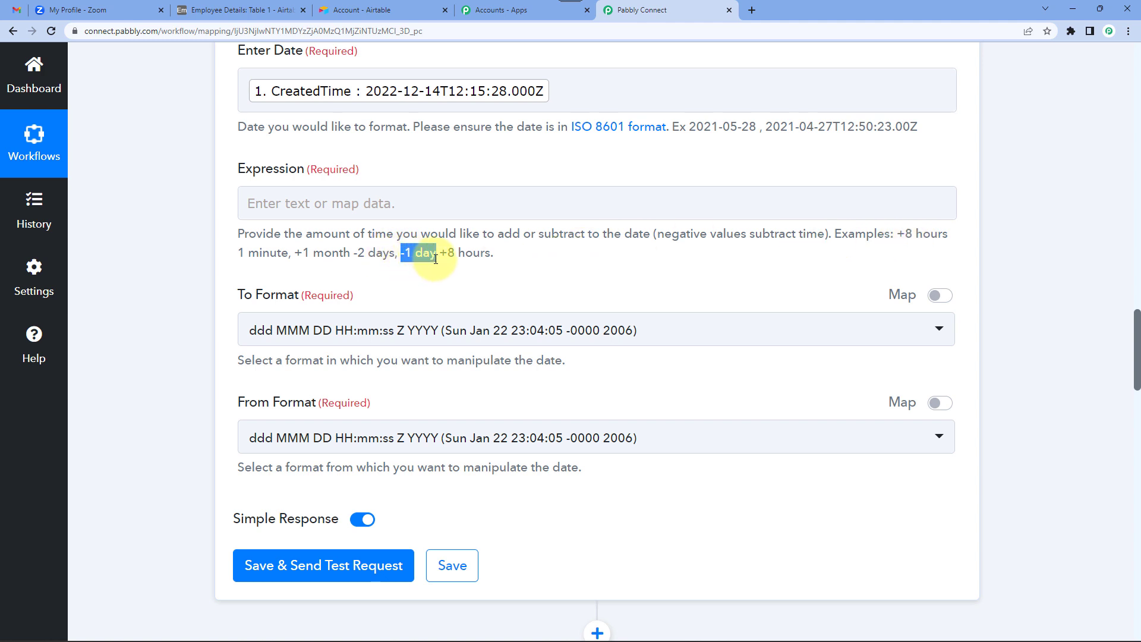
{"action": "key", "text": "ctrl+c"}
{"action": "left_click", "coordinate": [307, 200]}
{"action": "key", "text": "ctrl+v"}
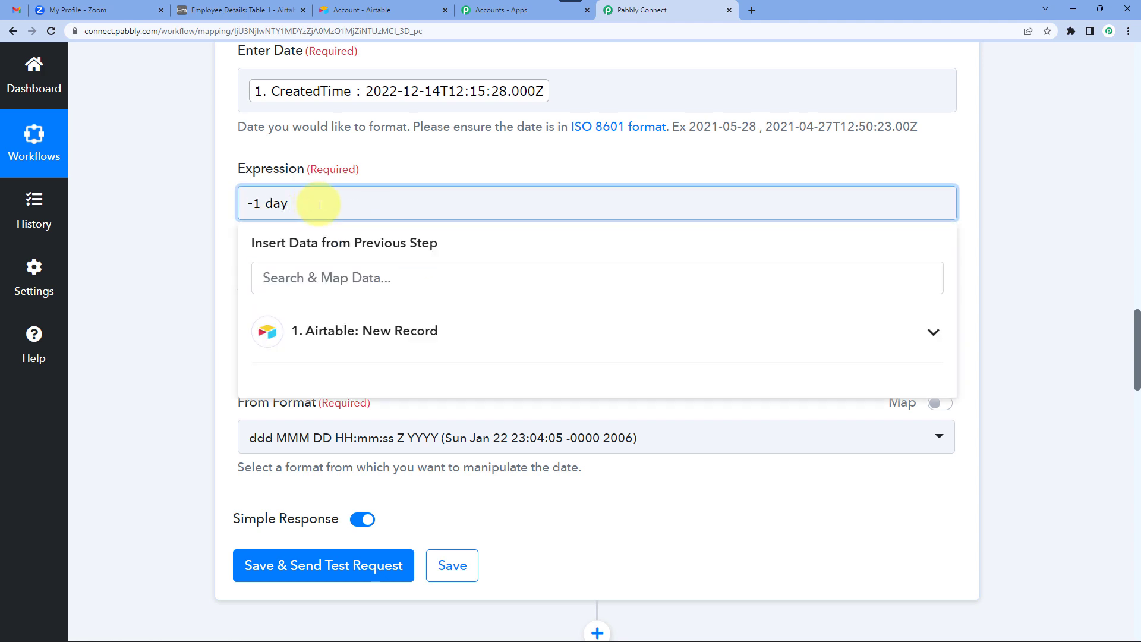
{"action": "left_click_drag", "start_coordinate": [253, 206], "coordinate": [247, 207]}
{"action": "type", "text": "+"}
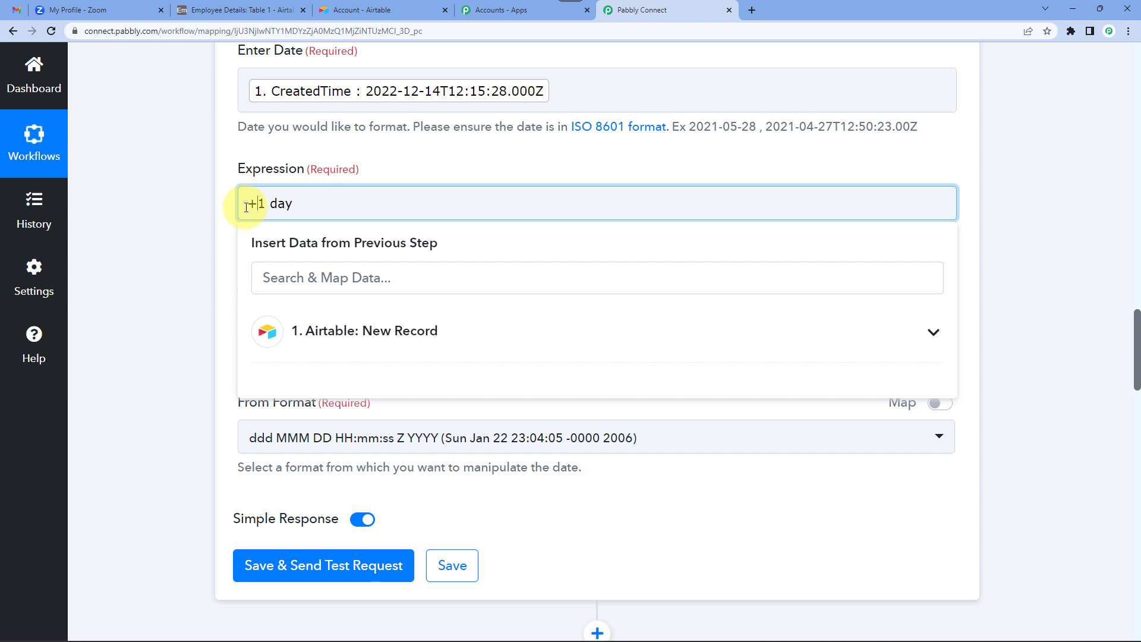
{"action": "left_click", "coordinate": [216, 195]}
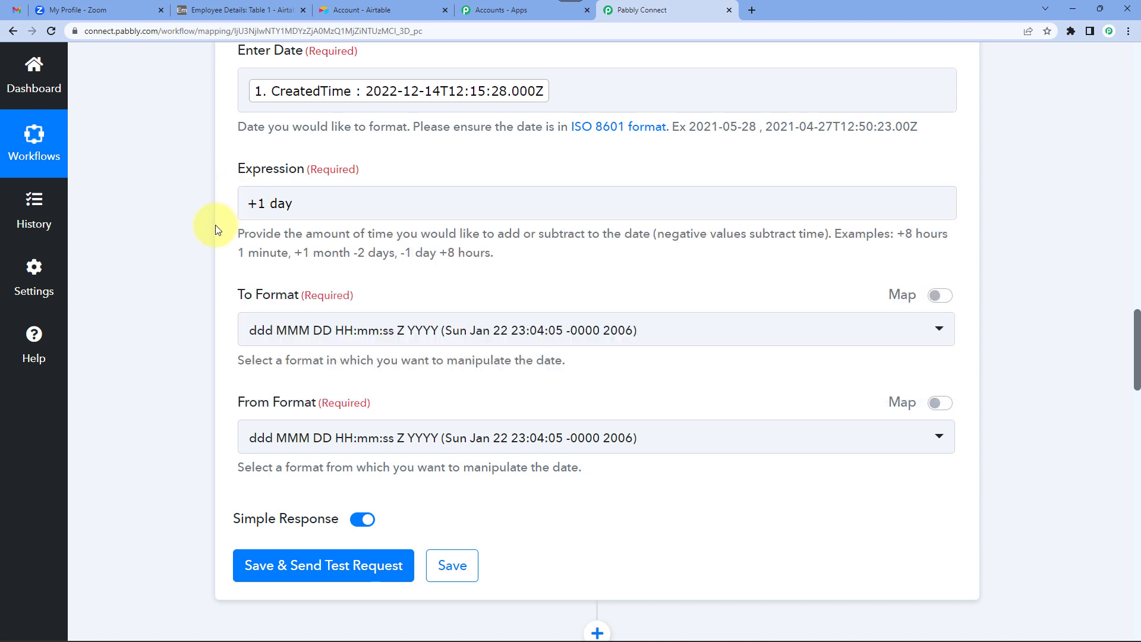
{"action": "scroll", "coordinate": [215, 229], "scroll_direction": "down", "scroll_amount": 2}
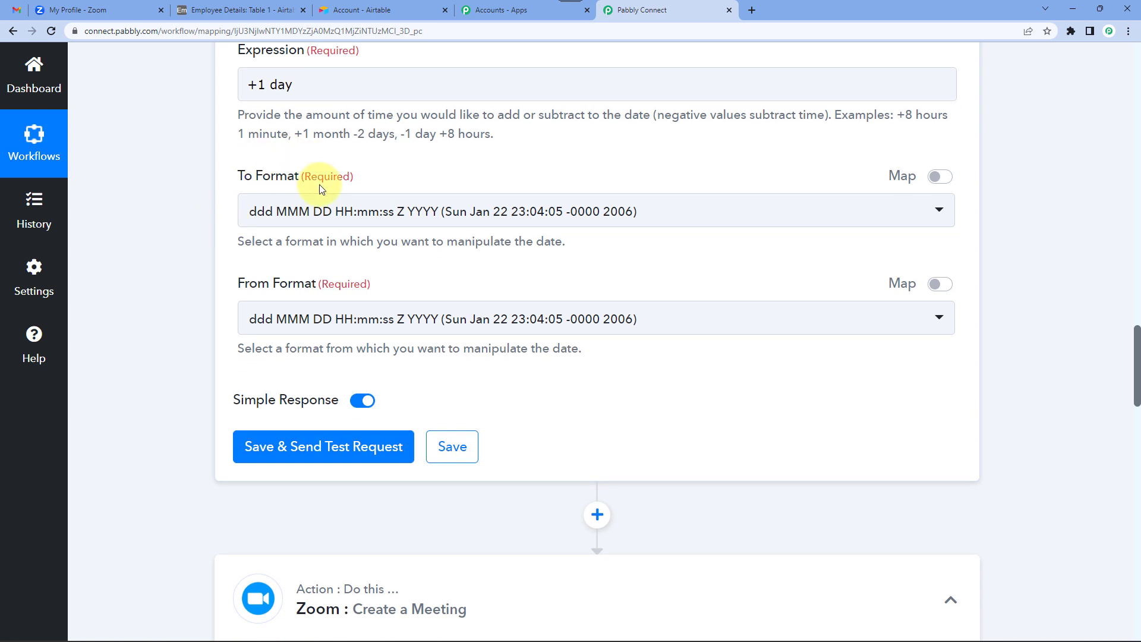
Check the date format required by the Zoom step's Start Time and set the formatter's To Format to YYYY-MM-DDTHH:mm:ssZ.
{"action": "left_click", "coordinate": [377, 224]}
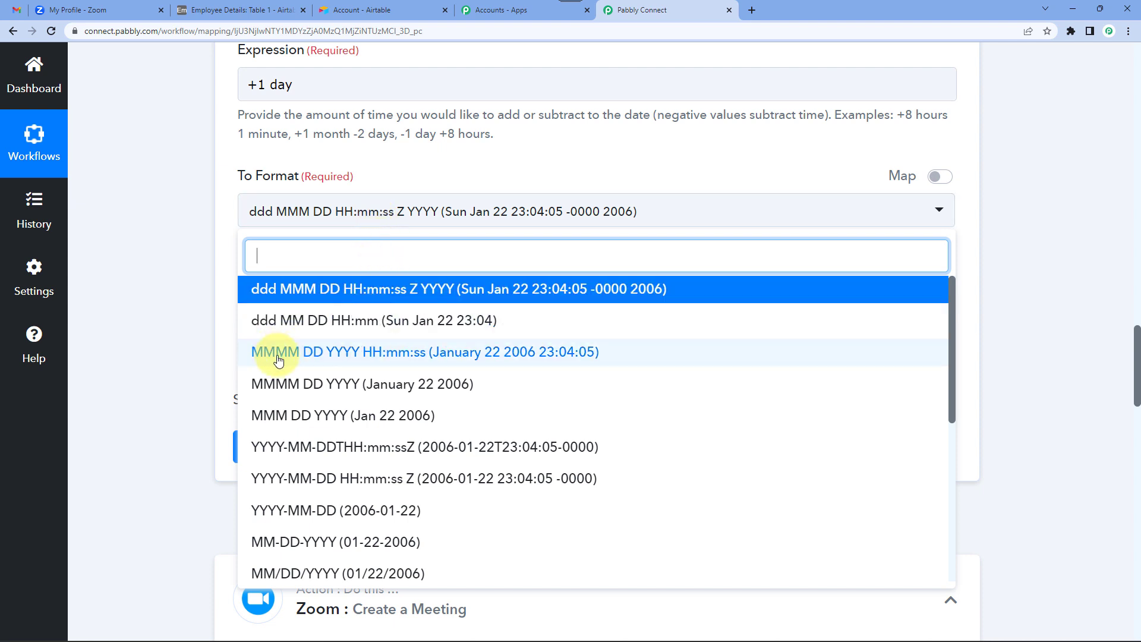
{"action": "scroll", "coordinate": [319, 368], "scroll_direction": "down", "scroll_amount": 2}
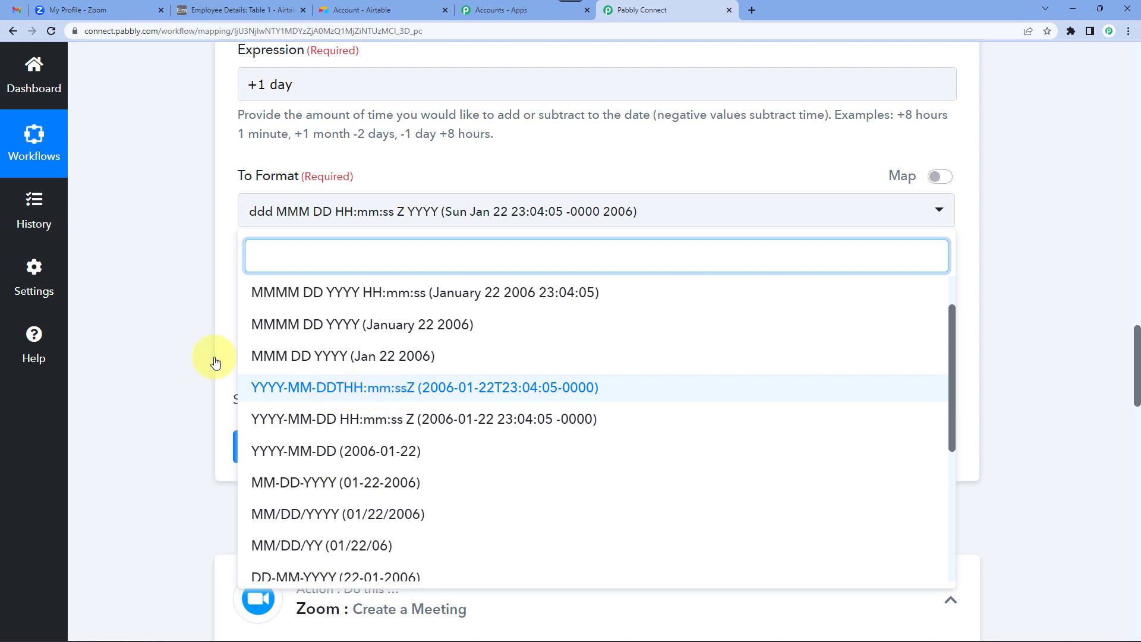
{"action": "left_click", "coordinate": [145, 332]}
{"action": "scroll", "coordinate": [152, 337], "scroll_direction": "down", "scroll_amount": 12}
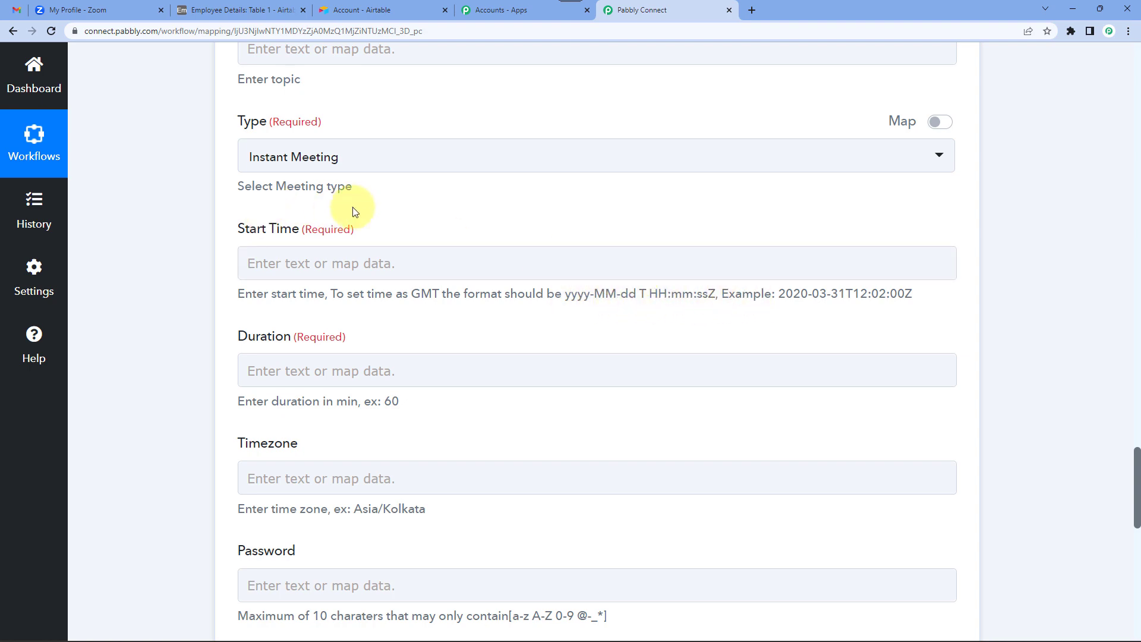
{"action": "scroll", "coordinate": [190, 190], "scroll_direction": "up", "scroll_amount": 20}
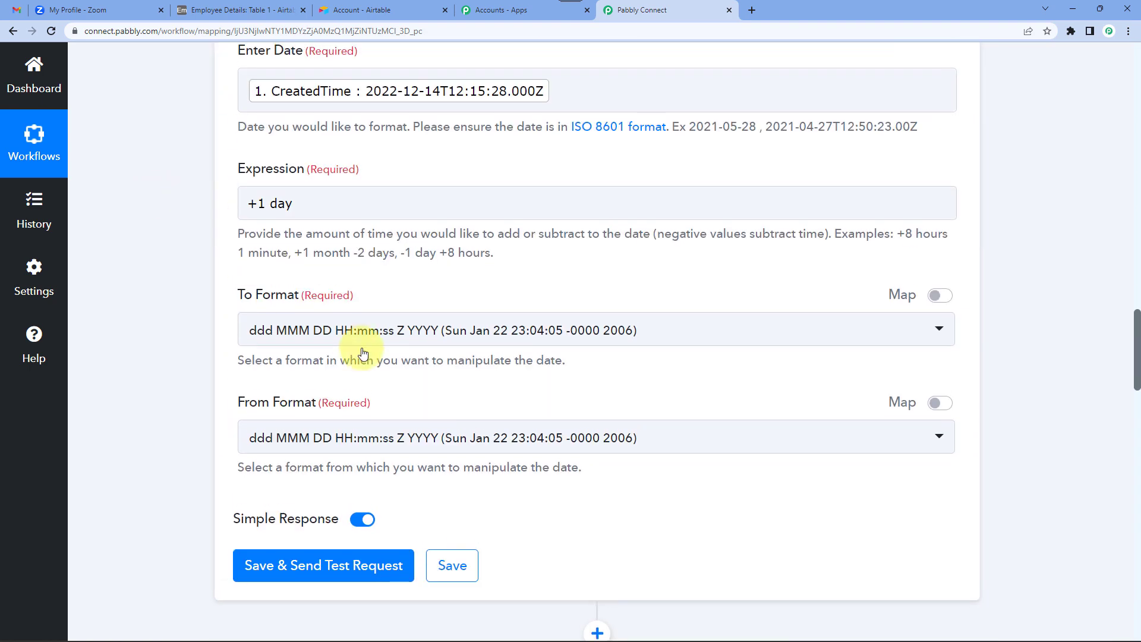
{"action": "left_click", "coordinate": [355, 332]}
{"action": "scroll", "coordinate": [187, 326], "scroll_direction": "down", "scroll_amount": 4}
{"action": "scroll", "coordinate": [382, 324], "scroll_direction": "down", "scroll_amount": 3}
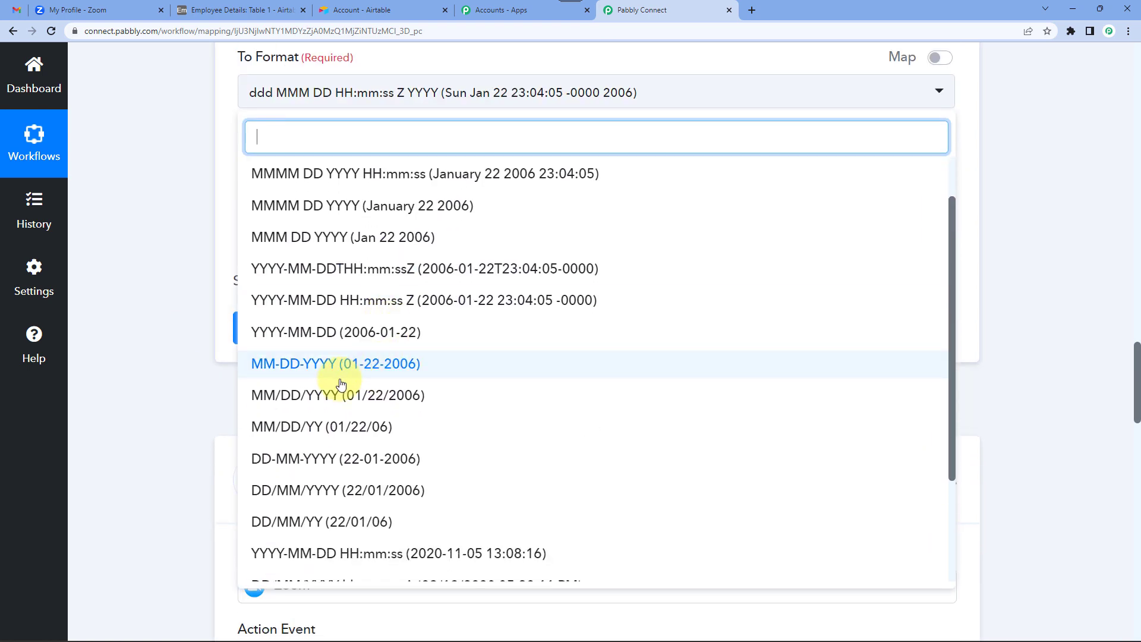
{"action": "left_click", "coordinate": [374, 273]}
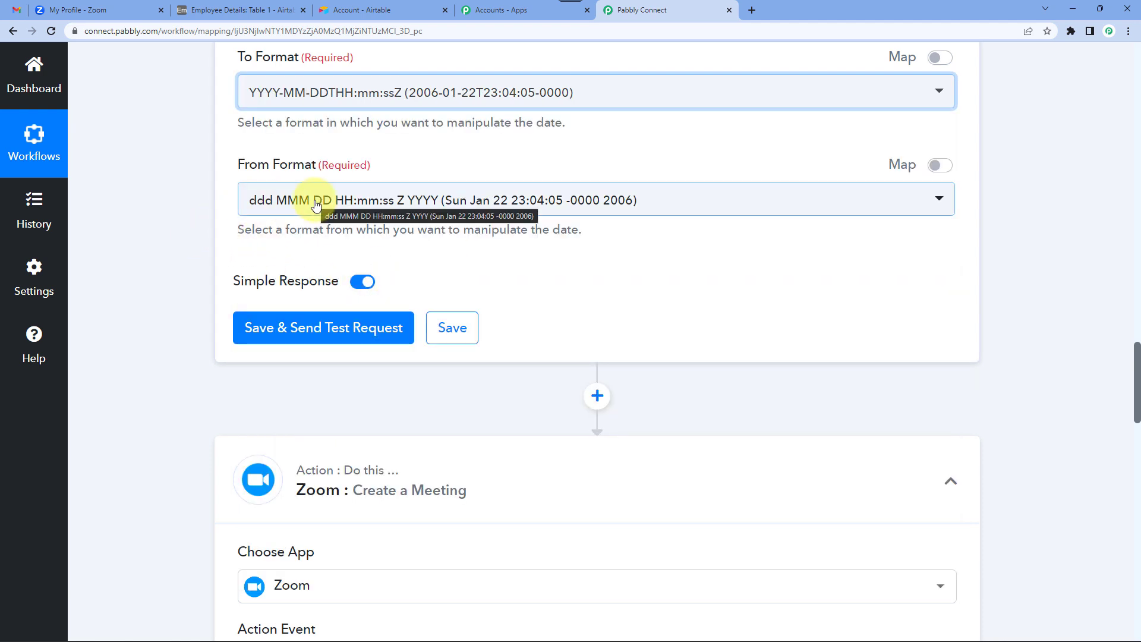
Set the formatter's From Format to YYYY-MM-DDTHH:mm:ssZ, save the step and send a test request.
{"action": "scroll", "coordinate": [339, 258], "scroll_direction": "up", "scroll_amount": 7}
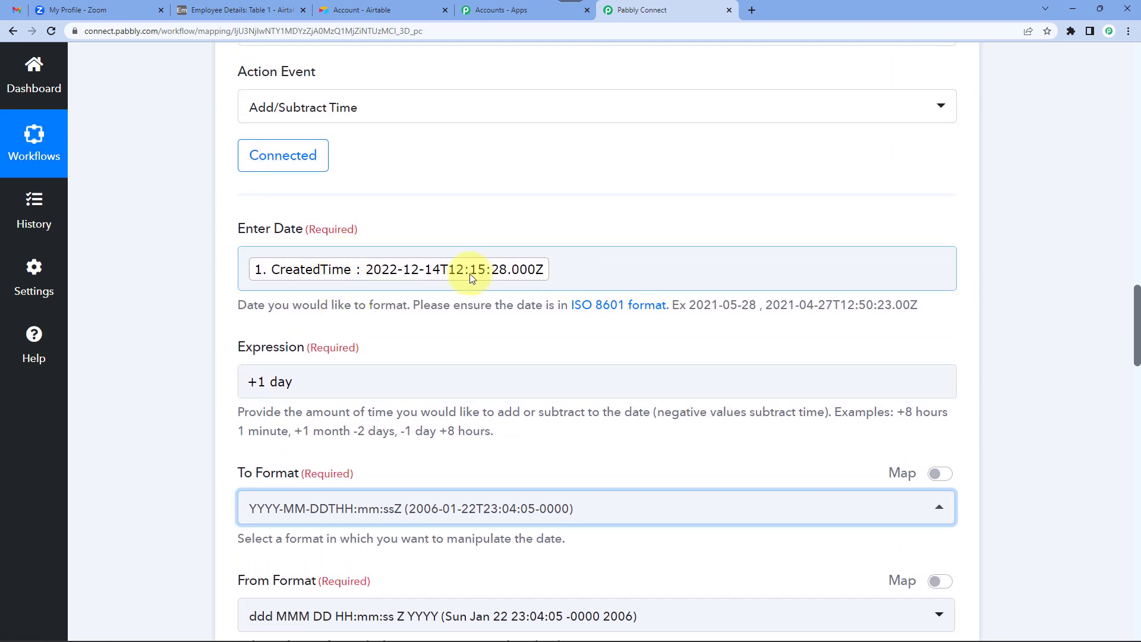
{"action": "scroll", "coordinate": [446, 294], "scroll_direction": "down", "scroll_amount": 1}
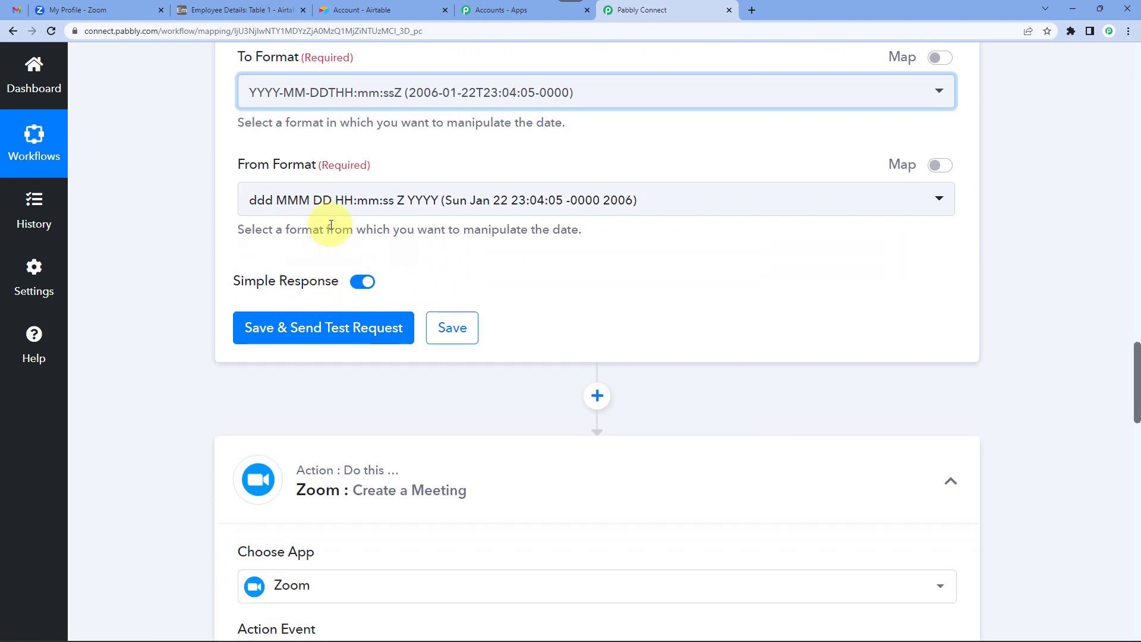
{"action": "left_click", "coordinate": [341, 199]}
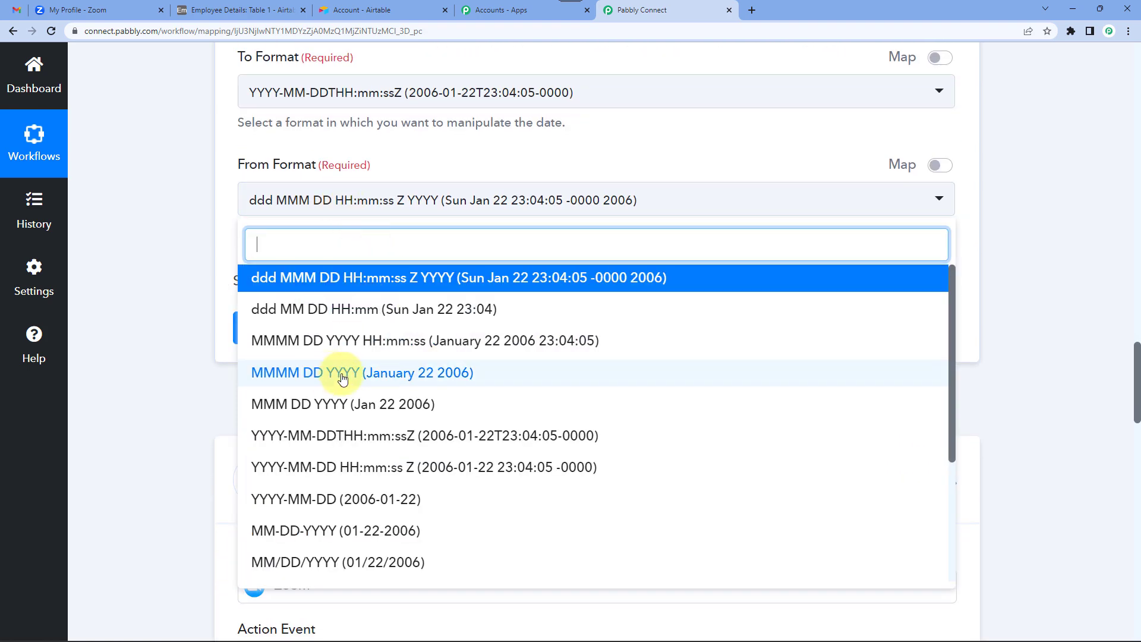
{"action": "scroll", "coordinate": [342, 377], "scroll_direction": "down", "scroll_amount": 2}
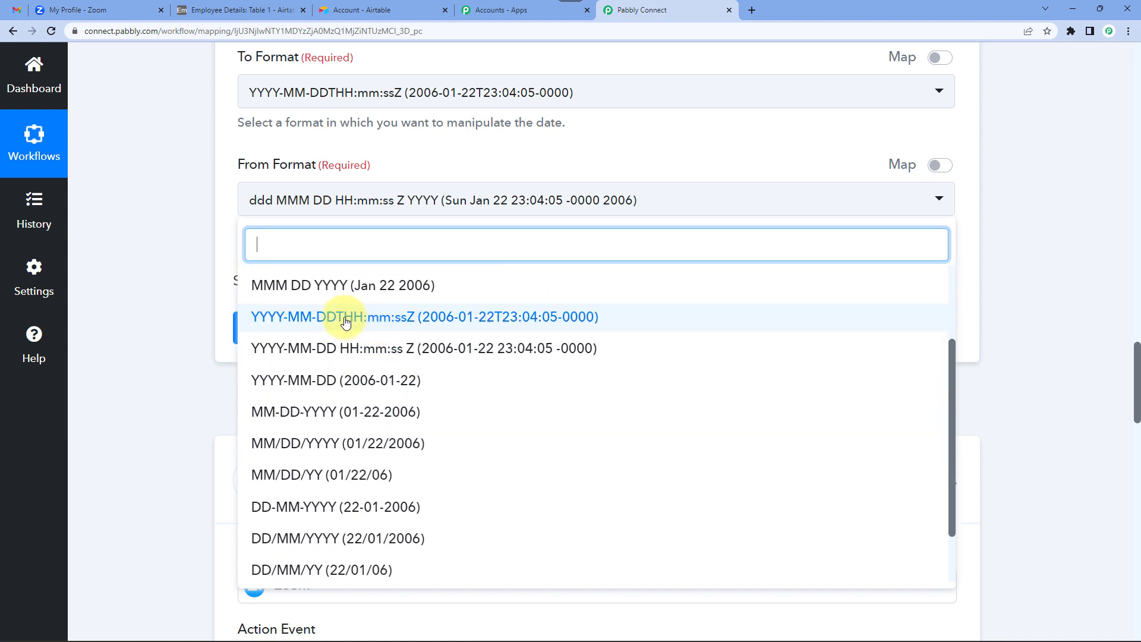
{"action": "left_click", "coordinate": [415, 322]}
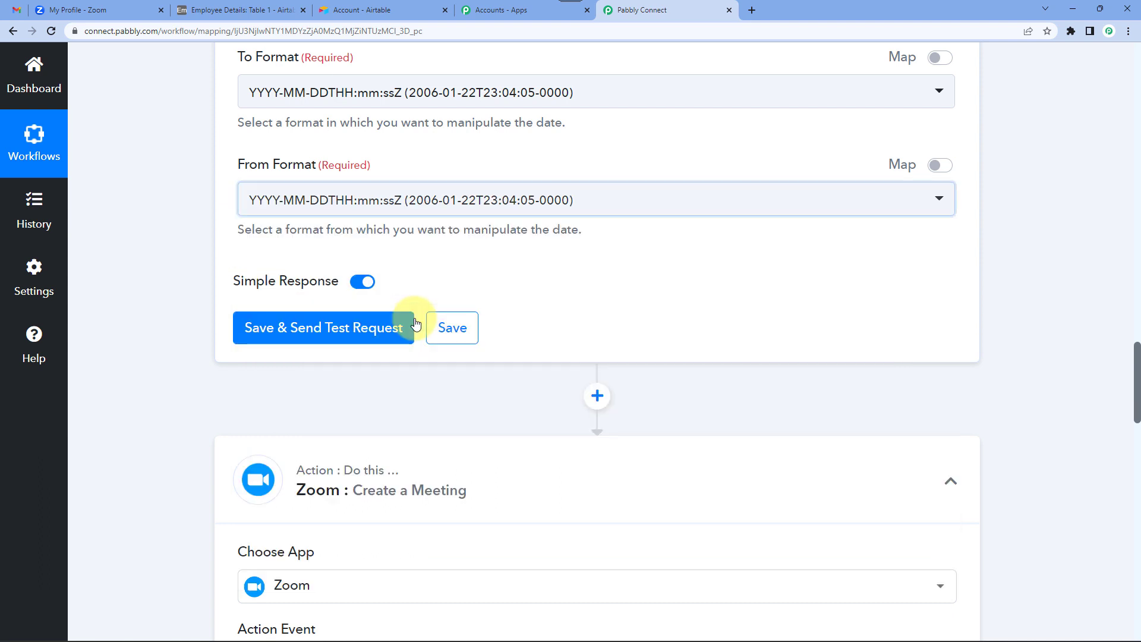
{"action": "left_click", "coordinate": [318, 335]}
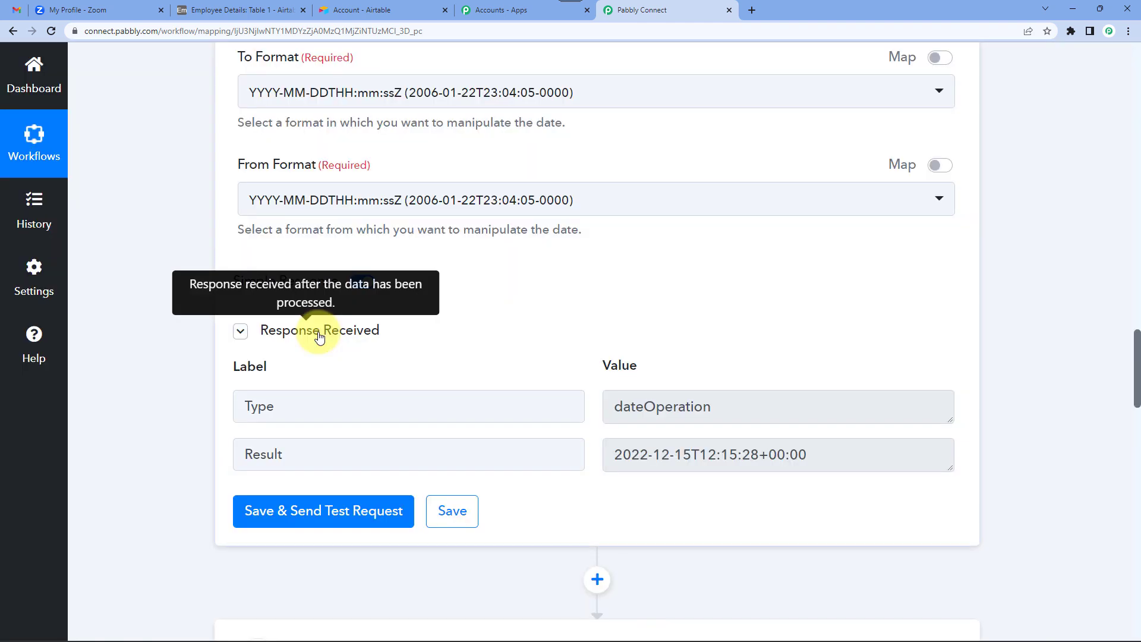
Examine the date and time parts of the Result value in the Add/Subtract Time formatter's response.
{"action": "scroll", "coordinate": [832, 366], "scroll_direction": "down", "scroll_amount": 1}
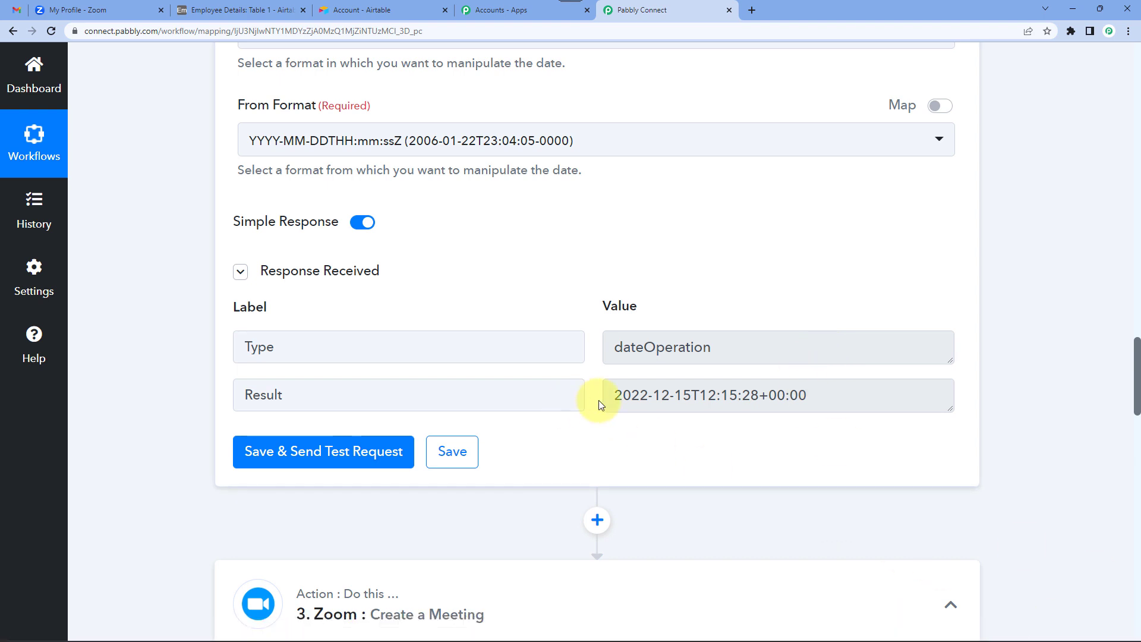
{"action": "left_click", "coordinate": [693, 395]}
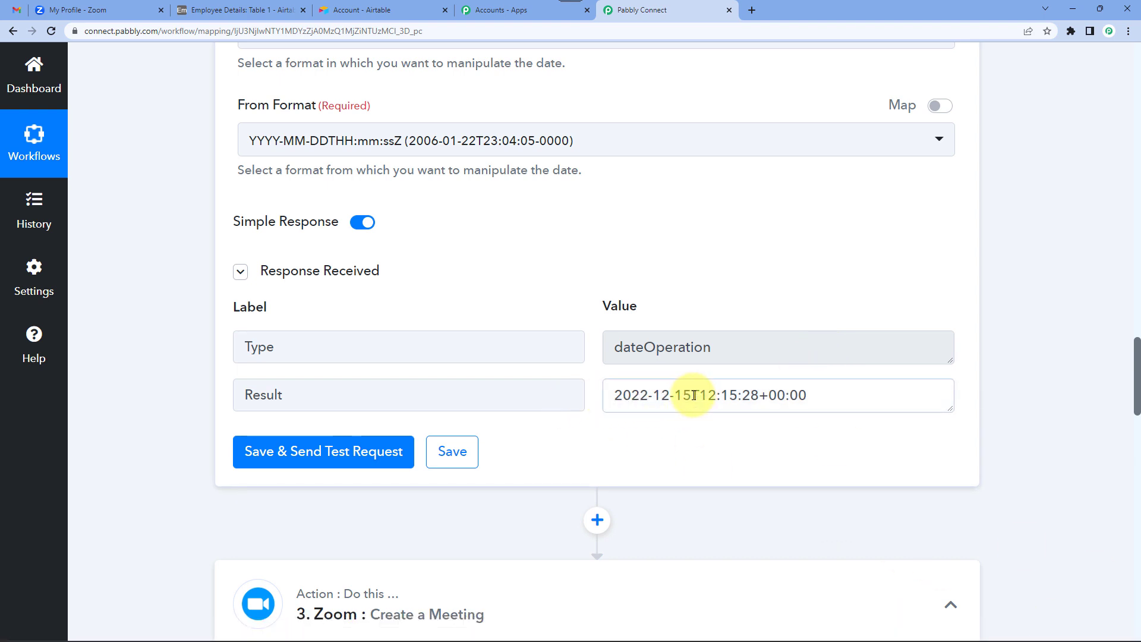
{"action": "left_click_drag", "start_coordinate": [615, 395], "coordinate": [809, 395]}
{"action": "left_click", "coordinate": [785, 395]}
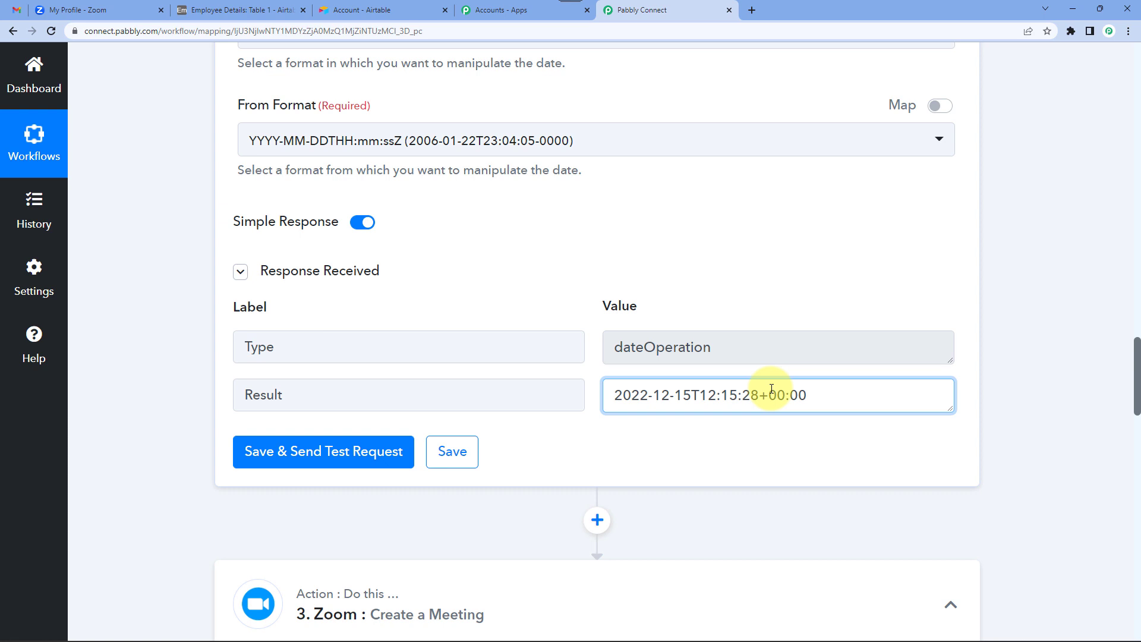
{"action": "scroll", "coordinate": [771, 388], "scroll_direction": "down", "scroll_amount": 2}
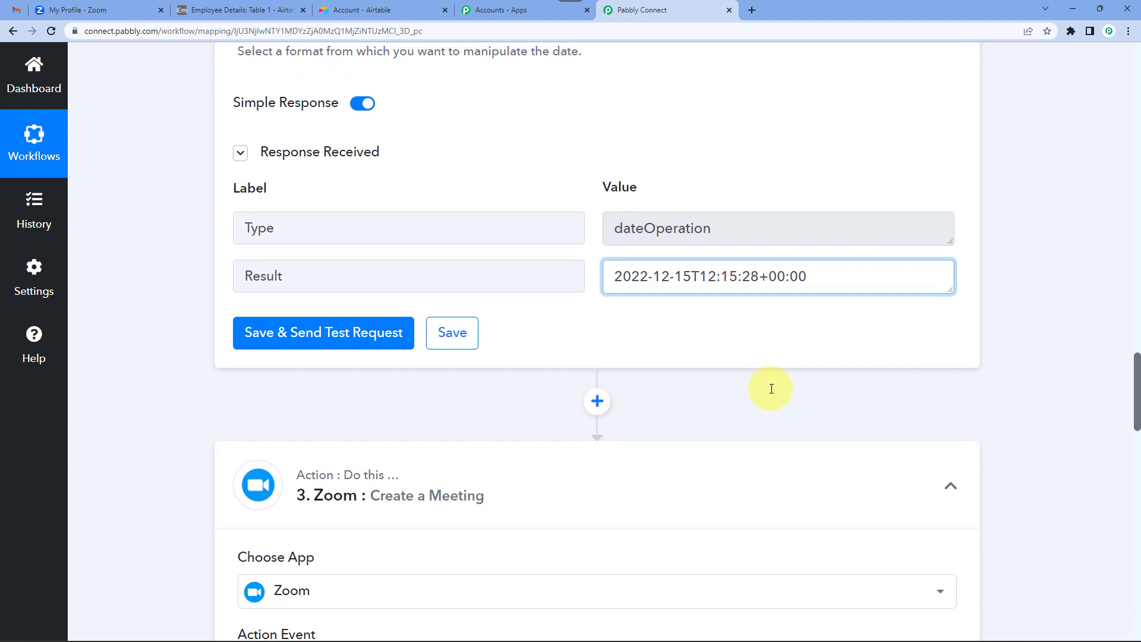
{"action": "scroll", "coordinate": [731, 315], "scroll_direction": "down", "scroll_amount": 1}
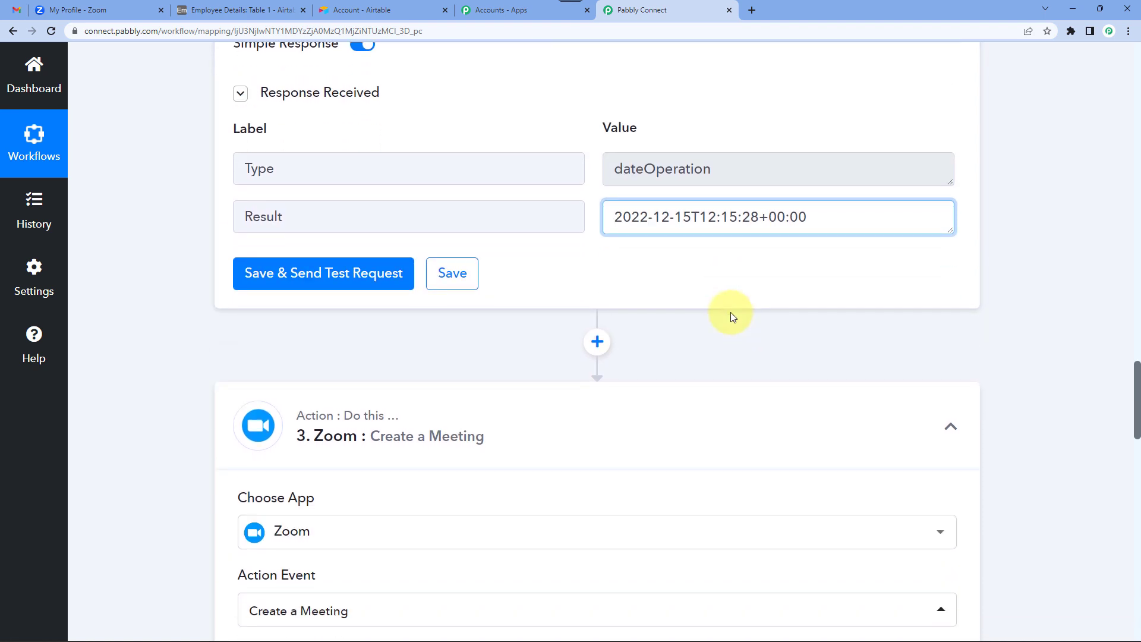
{"action": "scroll", "coordinate": [731, 315], "scroll_direction": "down", "scroll_amount": 2}
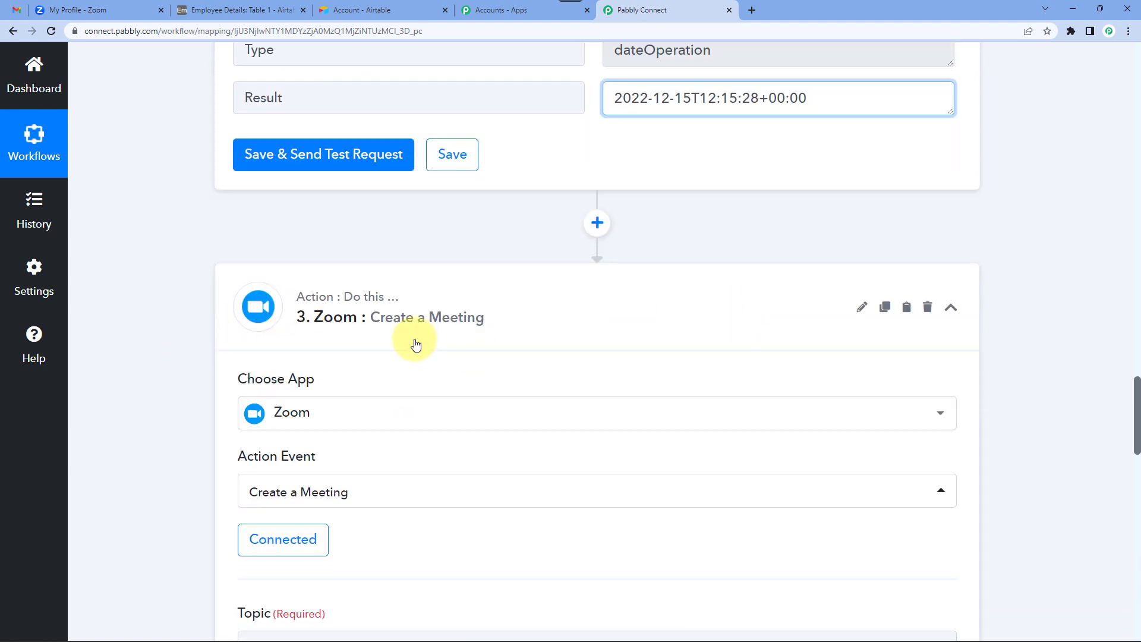
{"action": "scroll", "coordinate": [777, 260], "scroll_direction": "up", "scroll_amount": 3}
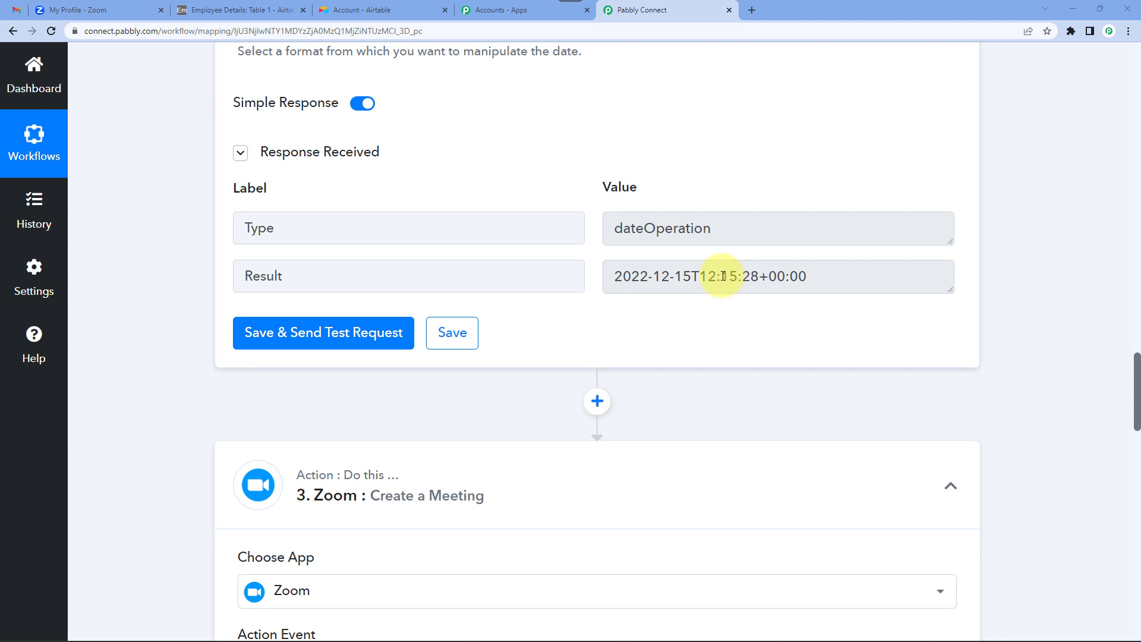
{"action": "left_click_drag", "start_coordinate": [700, 276], "coordinate": [759, 274]}
{"action": "left_click", "coordinate": [629, 276]}
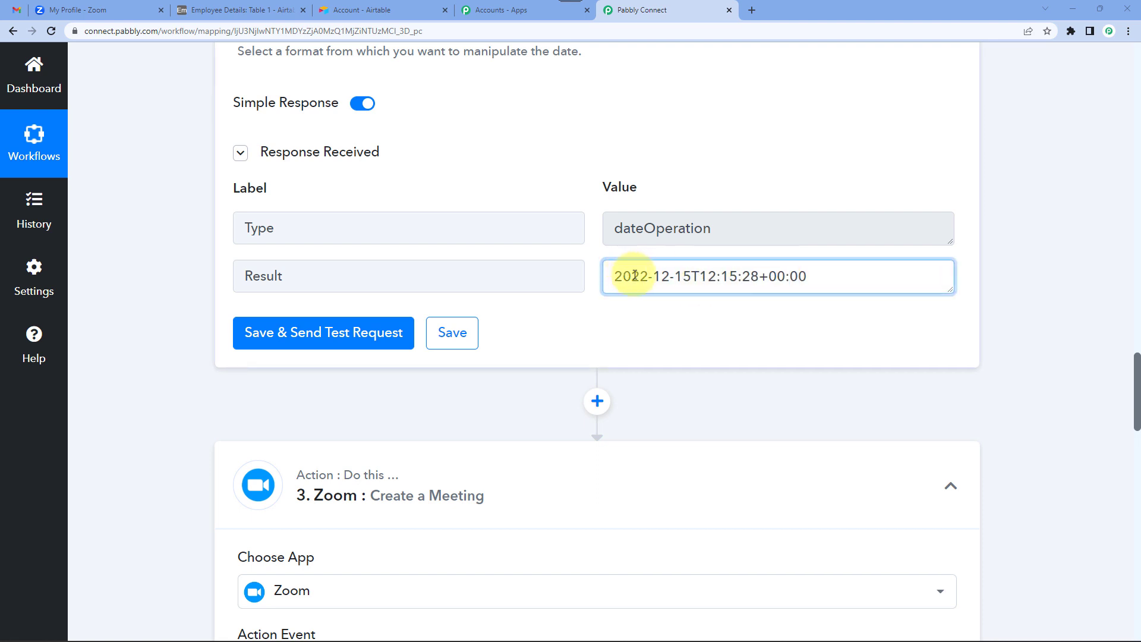
{"action": "left_click_drag", "start_coordinate": [683, 275], "coordinate": [592, 276]}
{"action": "left_click", "coordinate": [726, 277]}
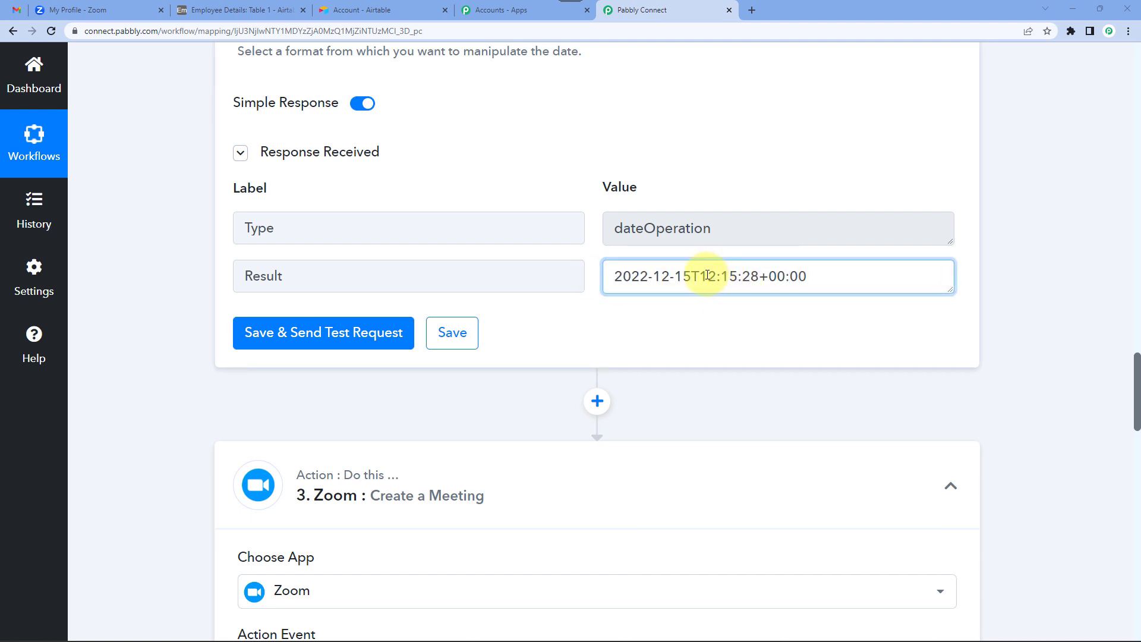
Switch to Airtable to read the record's Created time, and return to Pabbly Connect to compare it with the formatter's Result time.
{"action": "left_click", "coordinate": [250, 9]}
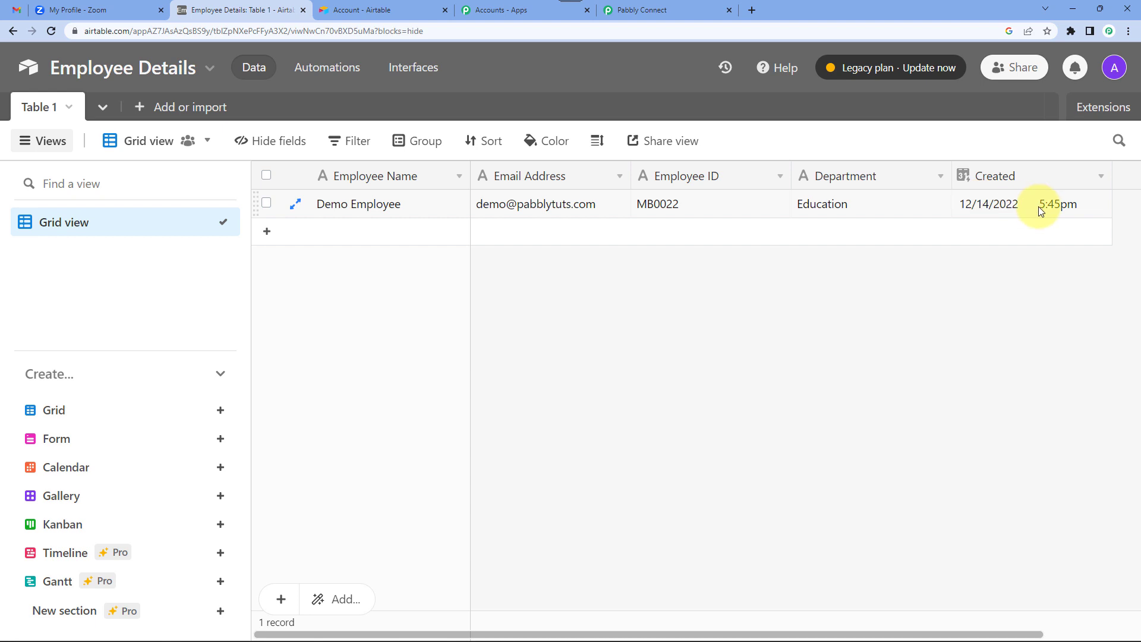
{"action": "left_click", "coordinate": [700, 5]}
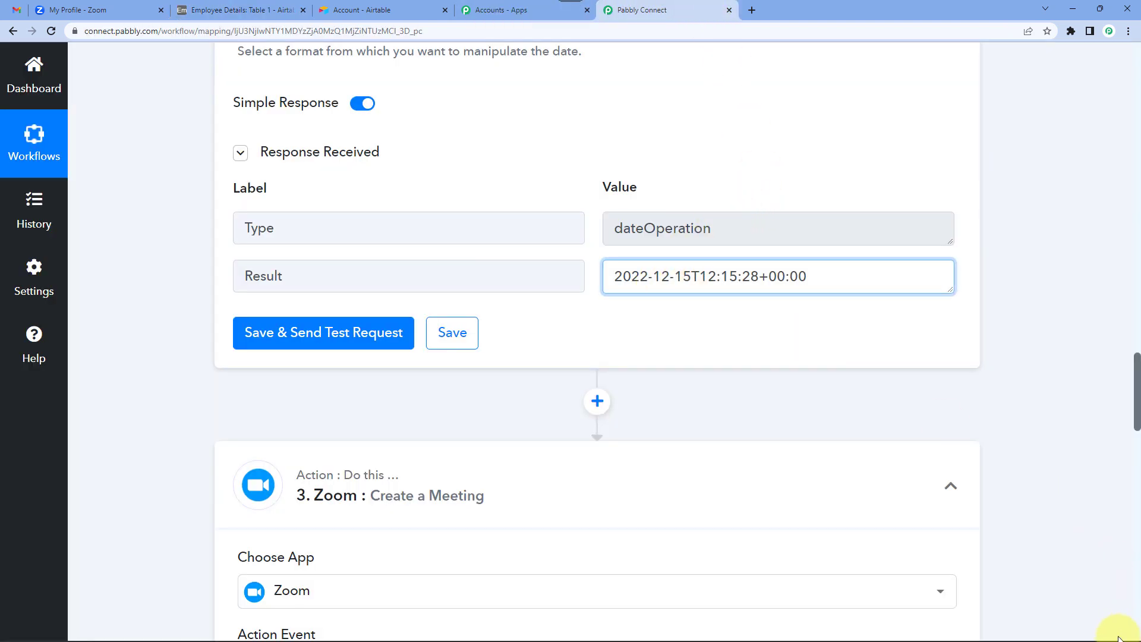
{"action": "mouse_move", "coordinate": [1106, 638]}
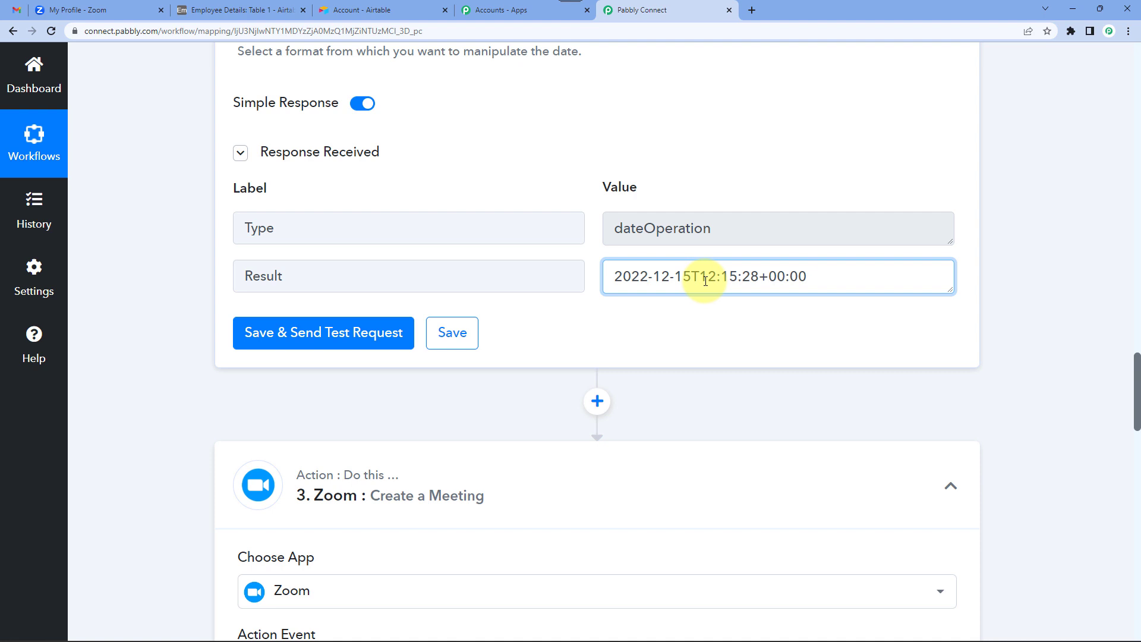
{"action": "left_click_drag", "start_coordinate": [700, 277], "coordinate": [761, 276]}
{"action": "left_click", "coordinate": [764, 276]}
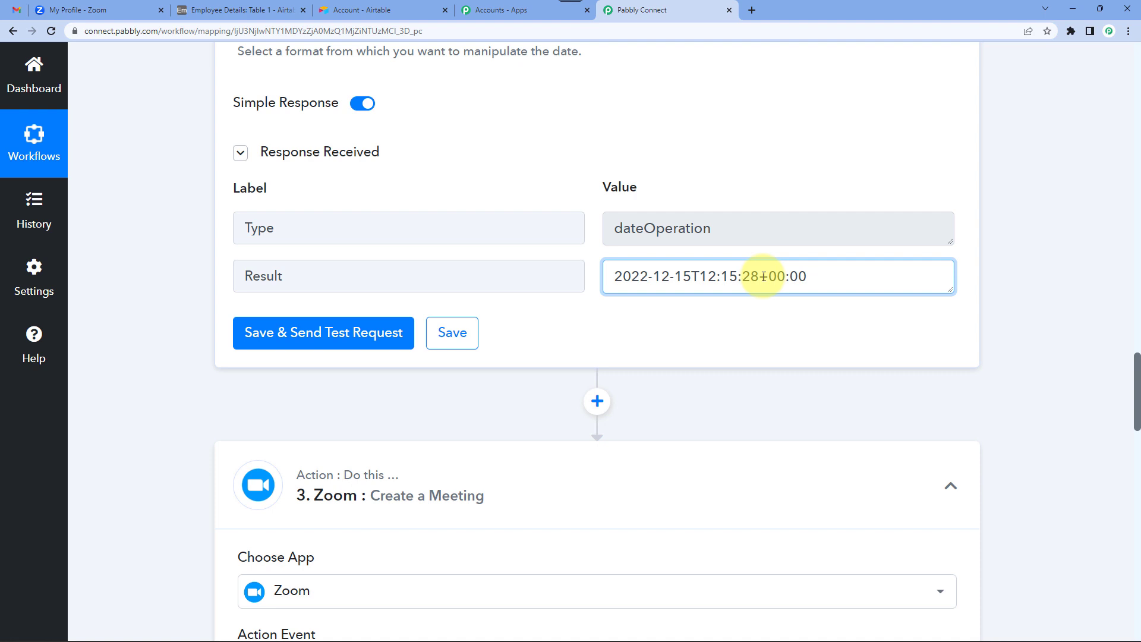
Insert a Date/Time Formatter by Pabbly action before the Zoom step with the Format Time Zone Only event, and connect it.
{"action": "left_click", "coordinate": [597, 401]}
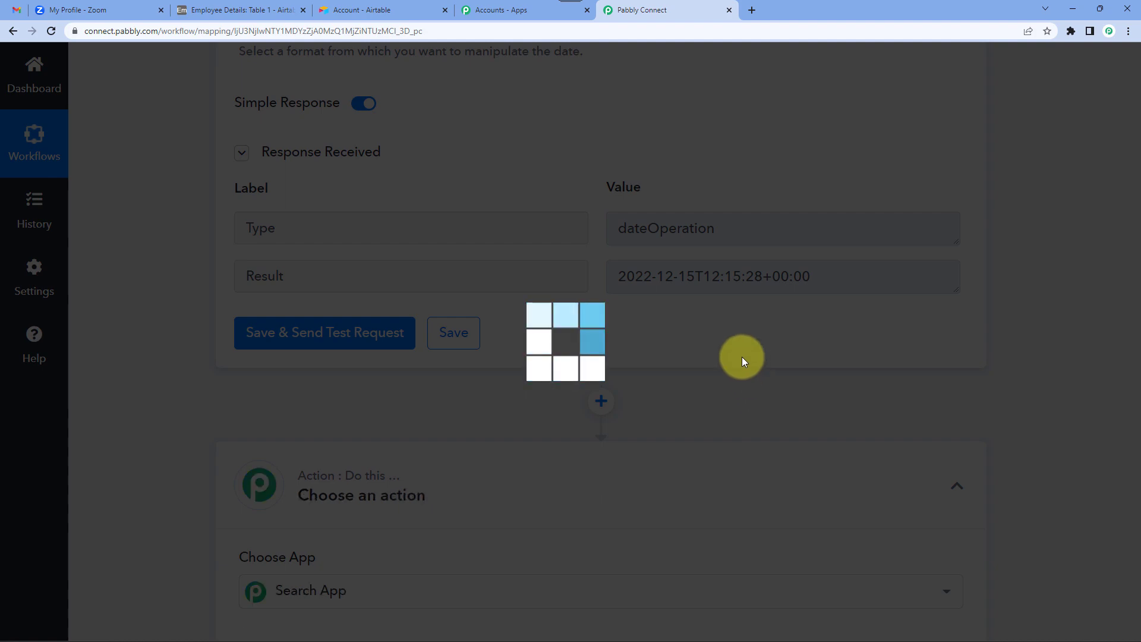
{"action": "type", "text": "date"}
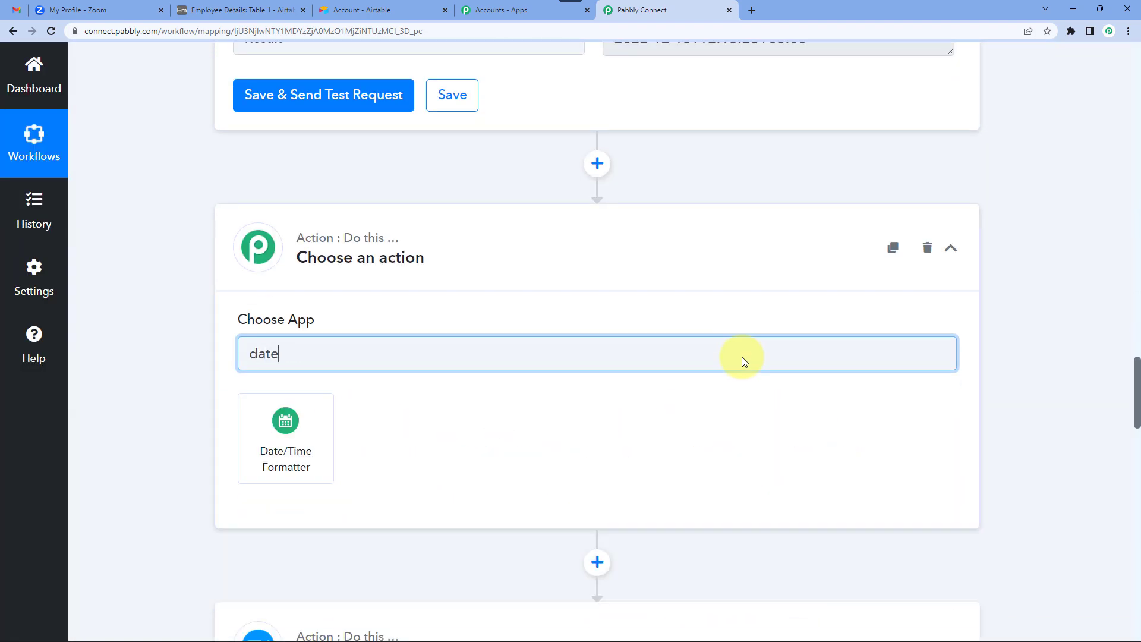
{"action": "left_click", "coordinate": [289, 434]}
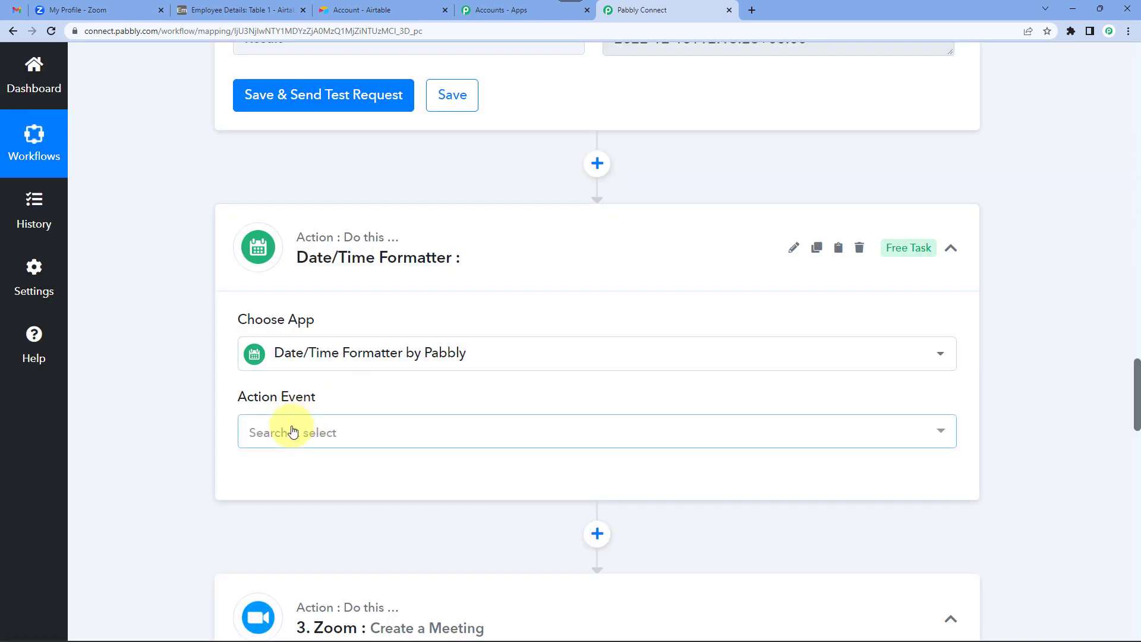
{"action": "left_click", "coordinate": [293, 432]}
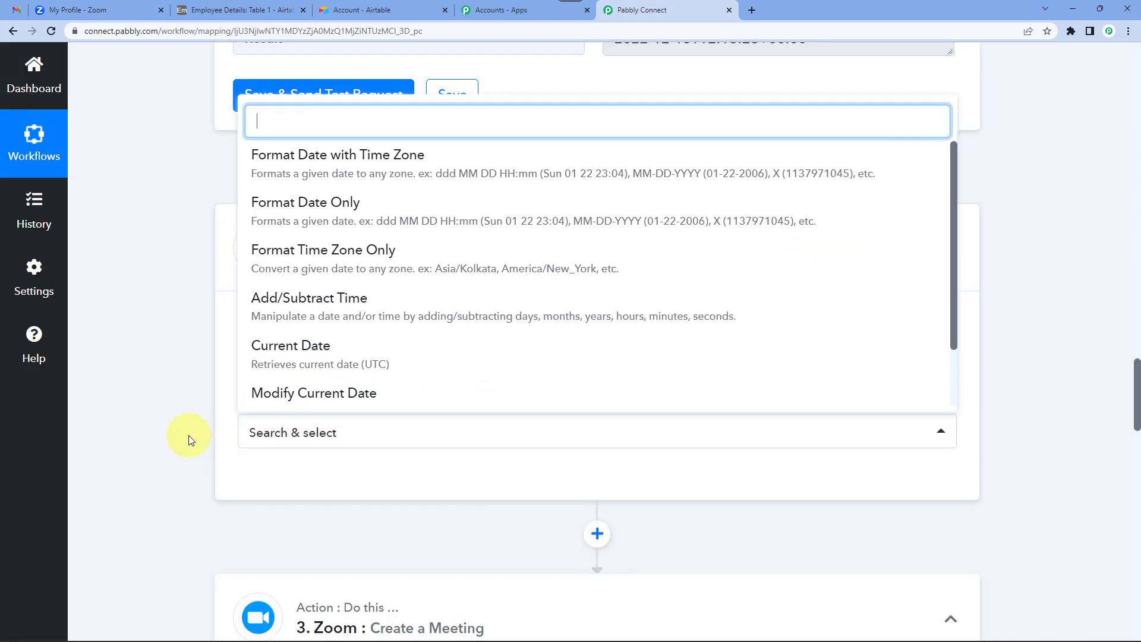
{"action": "left_click", "coordinate": [384, 266]}
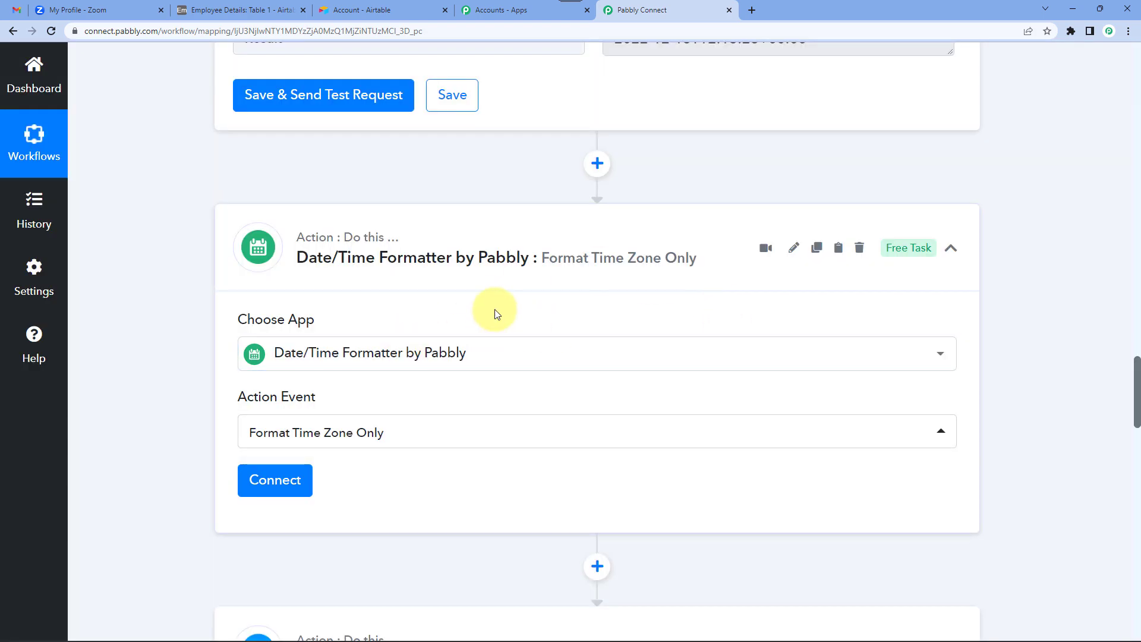
{"action": "scroll", "coordinate": [496, 313], "scroll_direction": "up", "scroll_amount": 3}
{"action": "triple_click", "coordinate": [759, 220]}
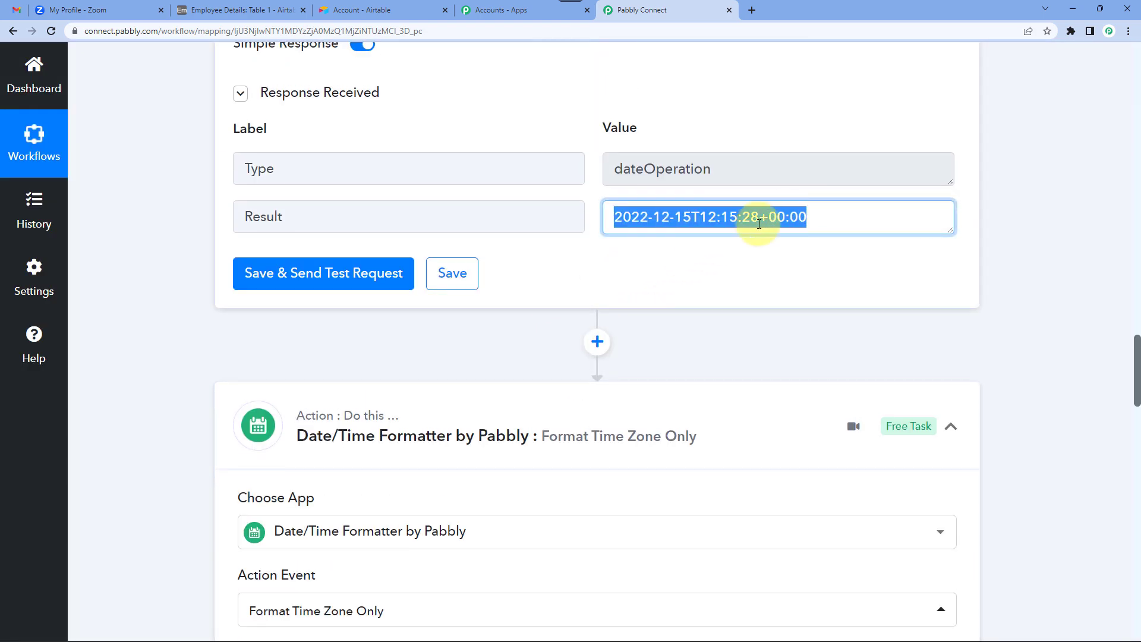
{"action": "scroll", "coordinate": [701, 338], "scroll_direction": "down", "scroll_amount": 5}
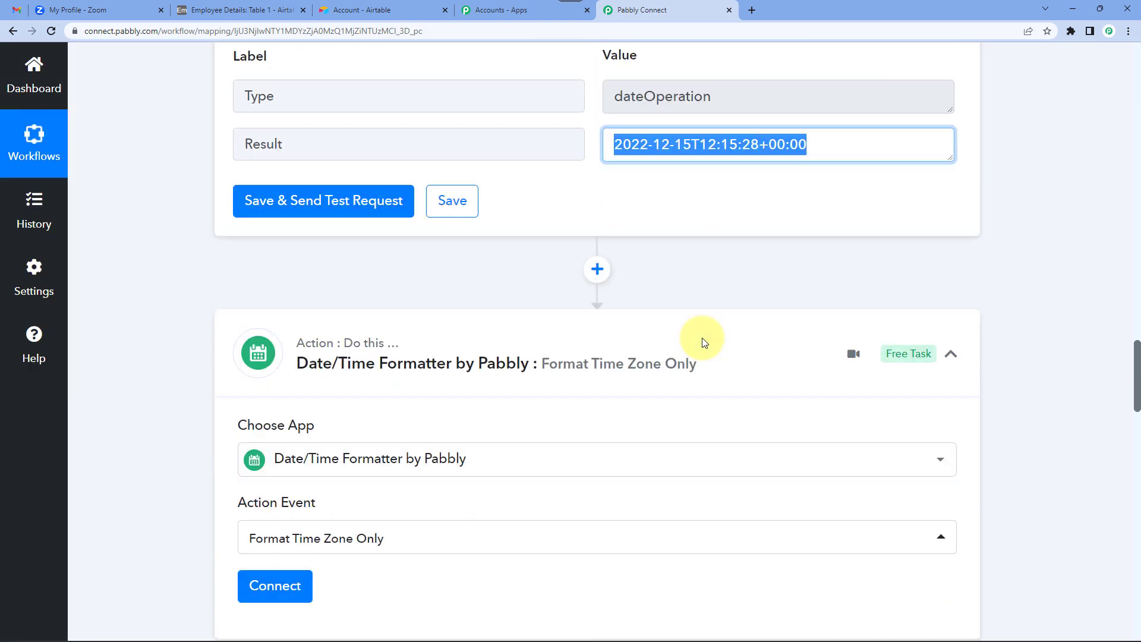
{"action": "left_click", "coordinate": [274, 360]}
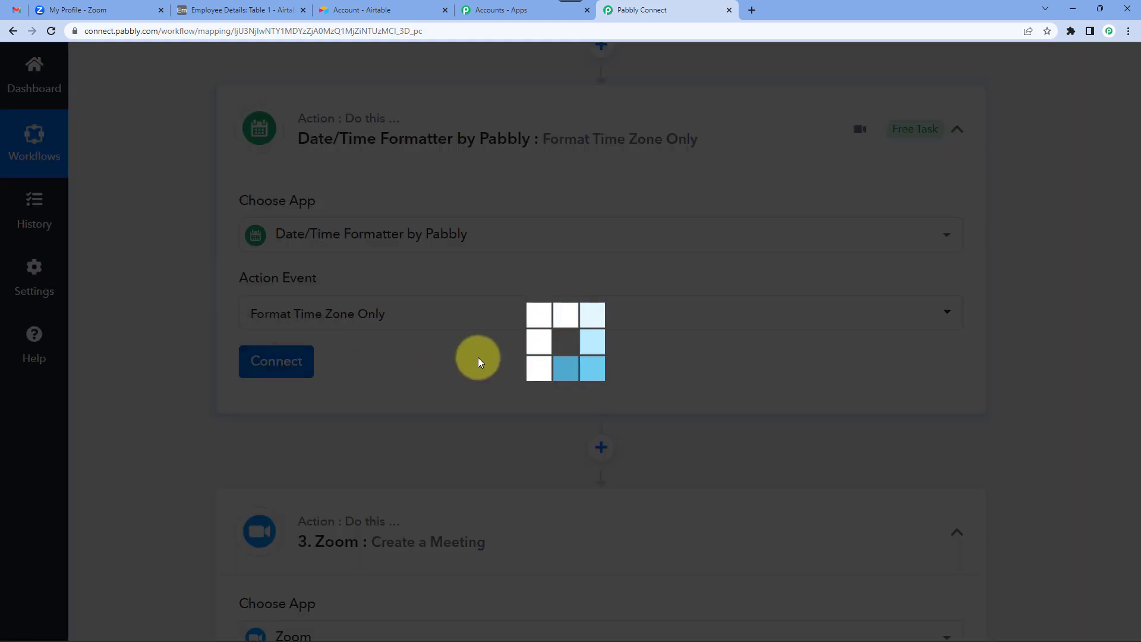
Map the Format Time Zone Only step's Date to the Result of the Add/Subtract Time formatter.
{"action": "scroll", "coordinate": [224, 369], "scroll_direction": "down", "scroll_amount": 3}
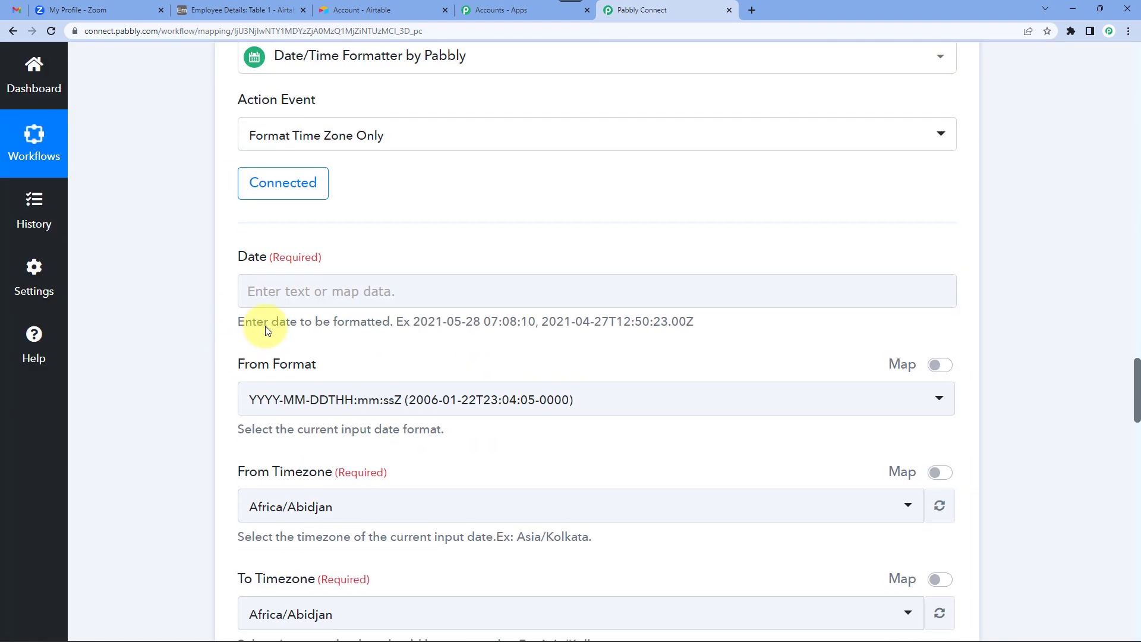
{"action": "left_click", "coordinate": [302, 290]}
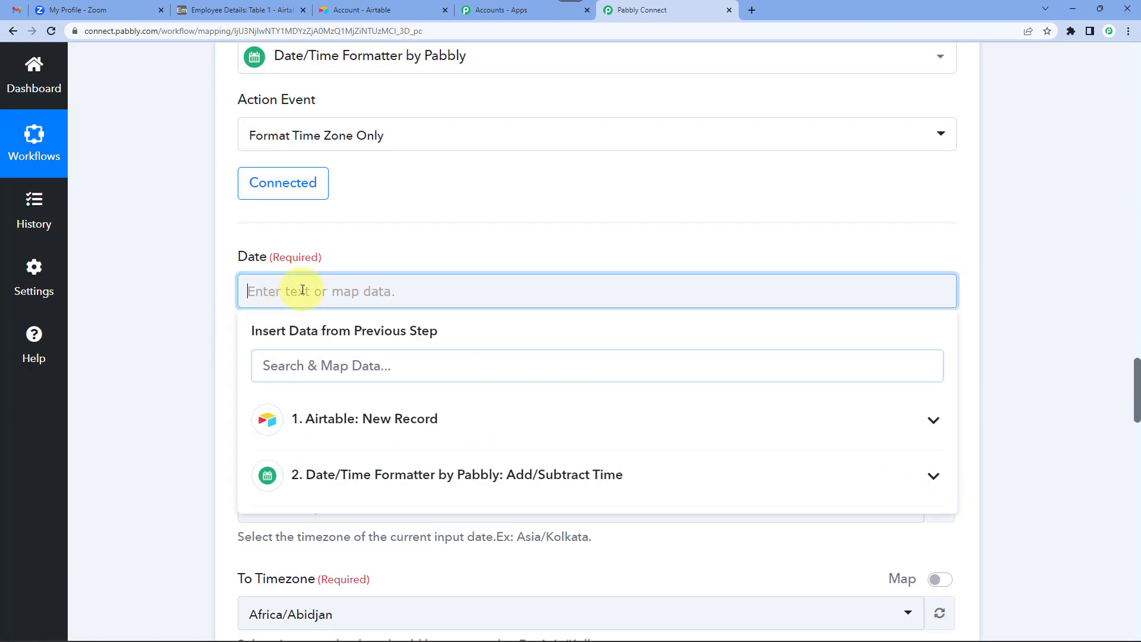
{"action": "left_click", "coordinate": [387, 475]}
{"action": "scroll", "coordinate": [156, 435], "scroll_direction": "down", "scroll_amount": 2}
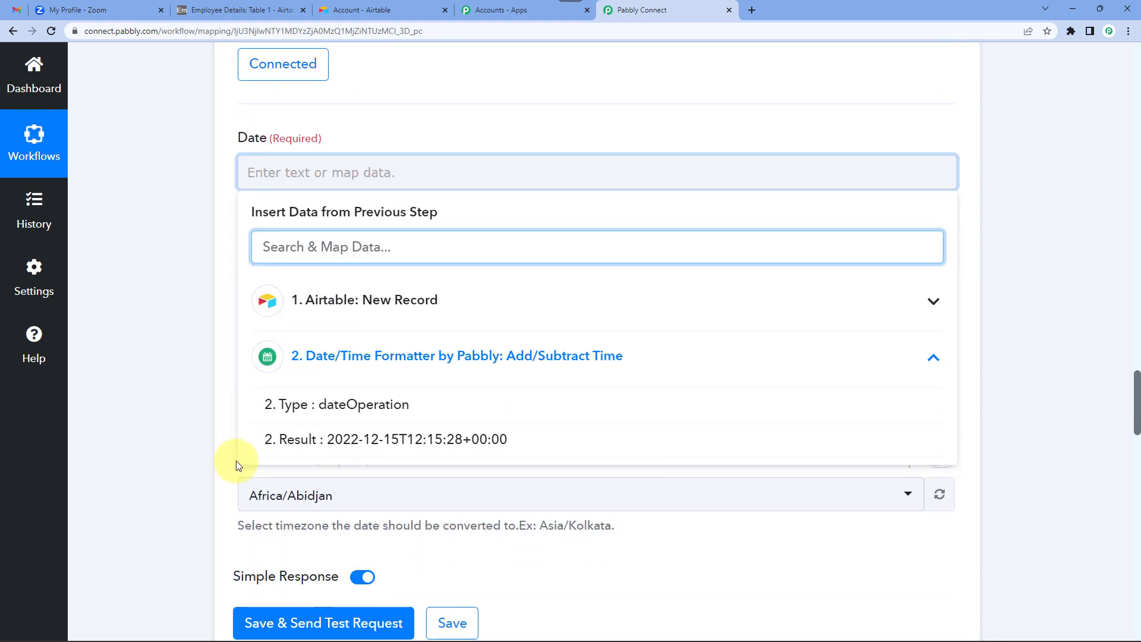
{"action": "left_click", "coordinate": [391, 439]}
{"action": "left_click", "coordinate": [201, 173]}
Set the formatter's From Timezone to Etc/UTC.
{"action": "scroll", "coordinate": [224, 227], "scroll_direction": "down", "scroll_amount": 1}
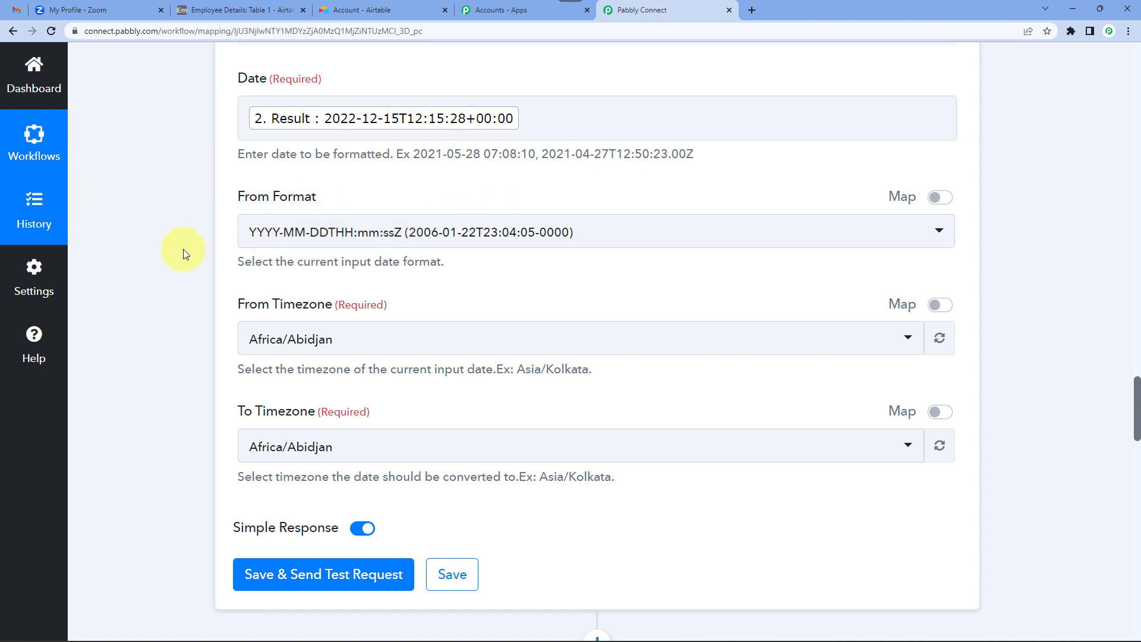
{"action": "scroll", "coordinate": [256, 265], "scroll_direction": "down", "scroll_amount": 1}
{"action": "scroll", "coordinate": [255, 265], "scroll_direction": "down", "scroll_amount": 1}
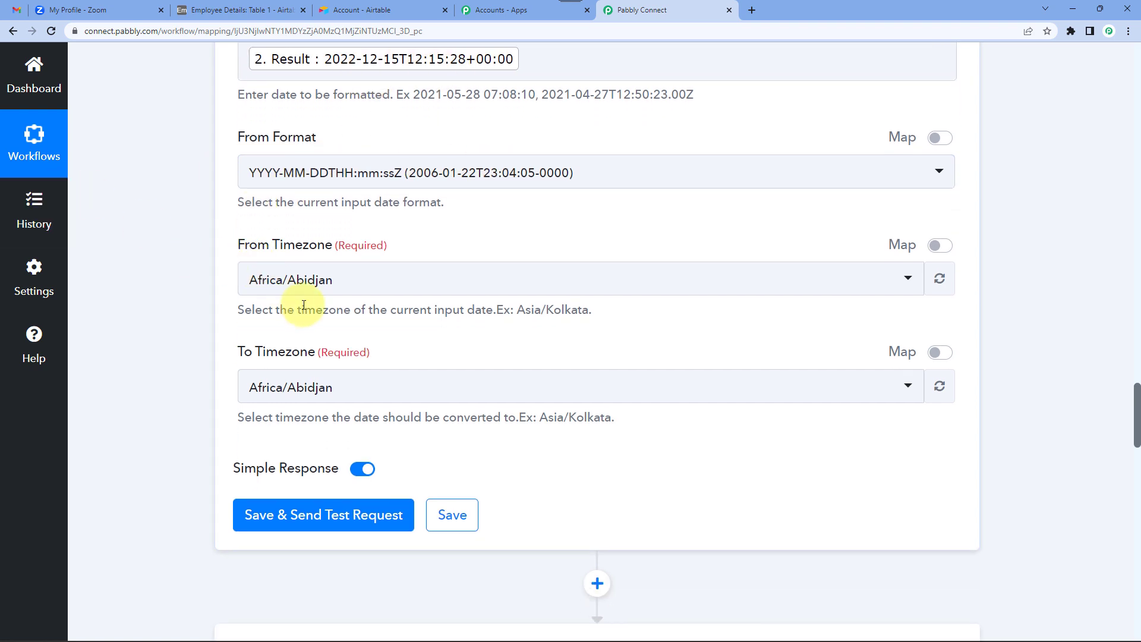
{"action": "left_click", "coordinate": [335, 285]}
{"action": "type", "text": "utc"}
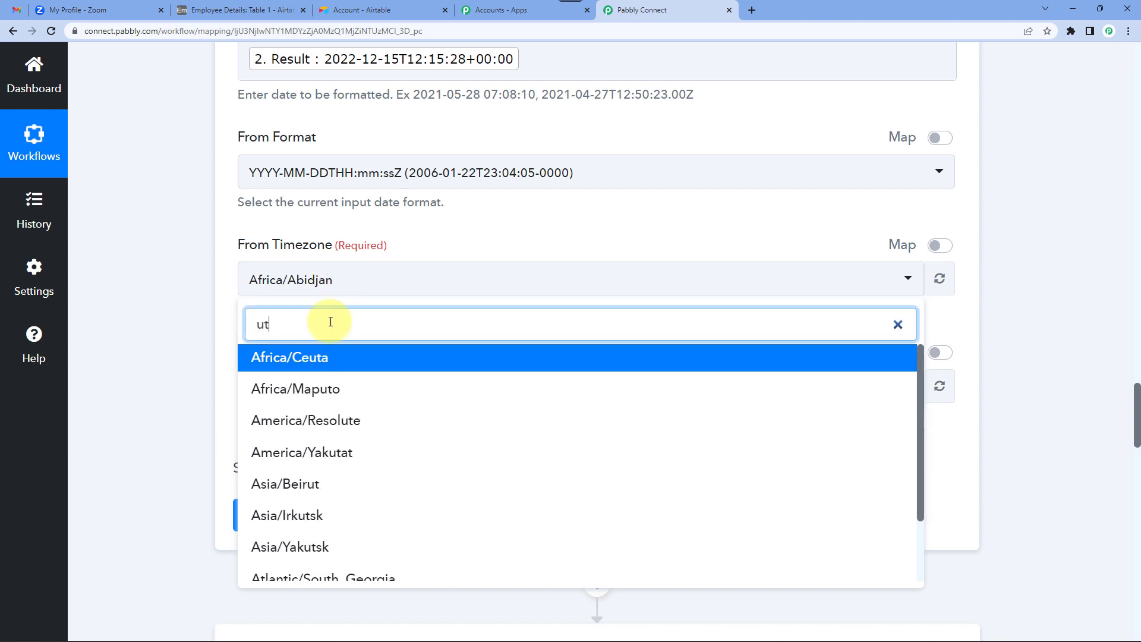
{"action": "left_click", "coordinate": [275, 359]}
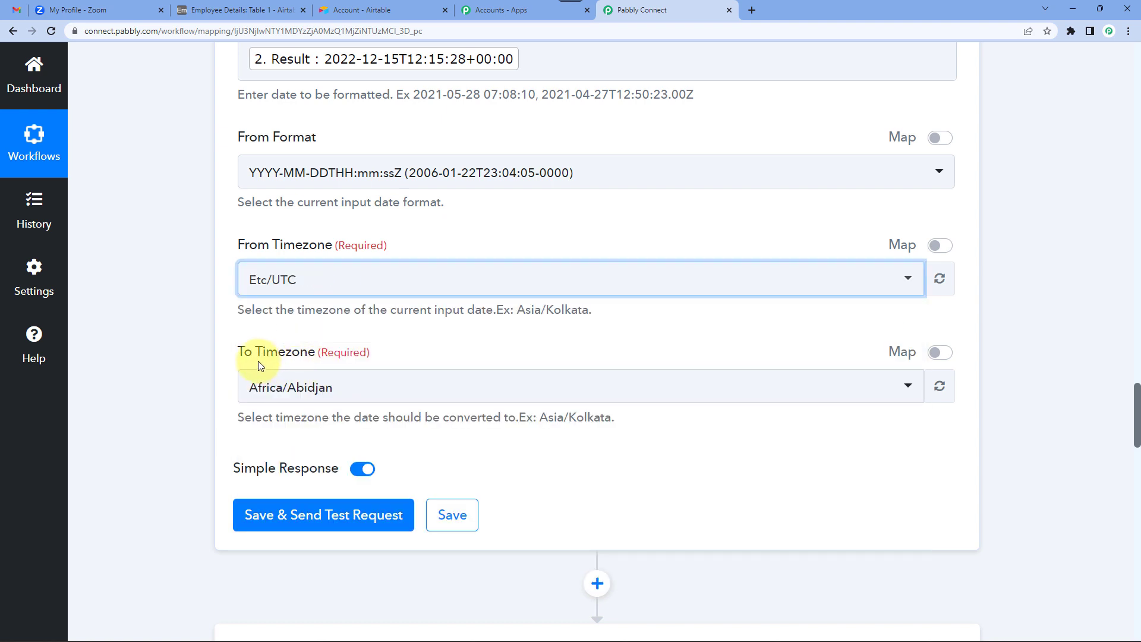
Set the formatter's To Timezone to Asia/Kolkata, and save the step with a test request.
{"action": "left_click", "coordinate": [305, 391]}
{"action": "type", "text": "kol"}
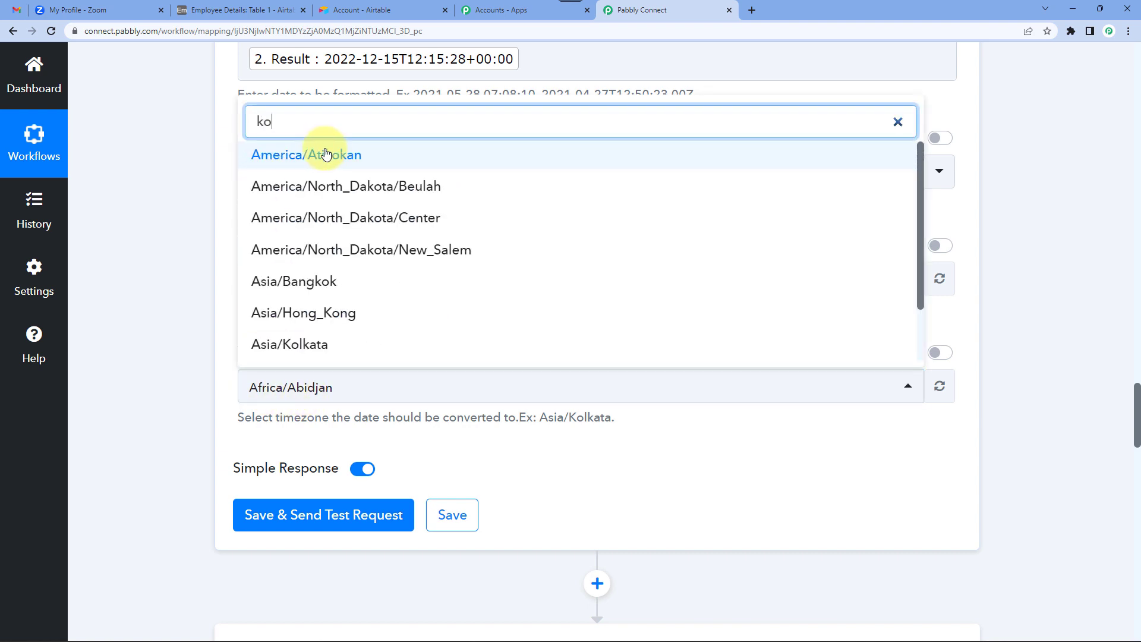
{"action": "left_click", "coordinate": [307, 311]}
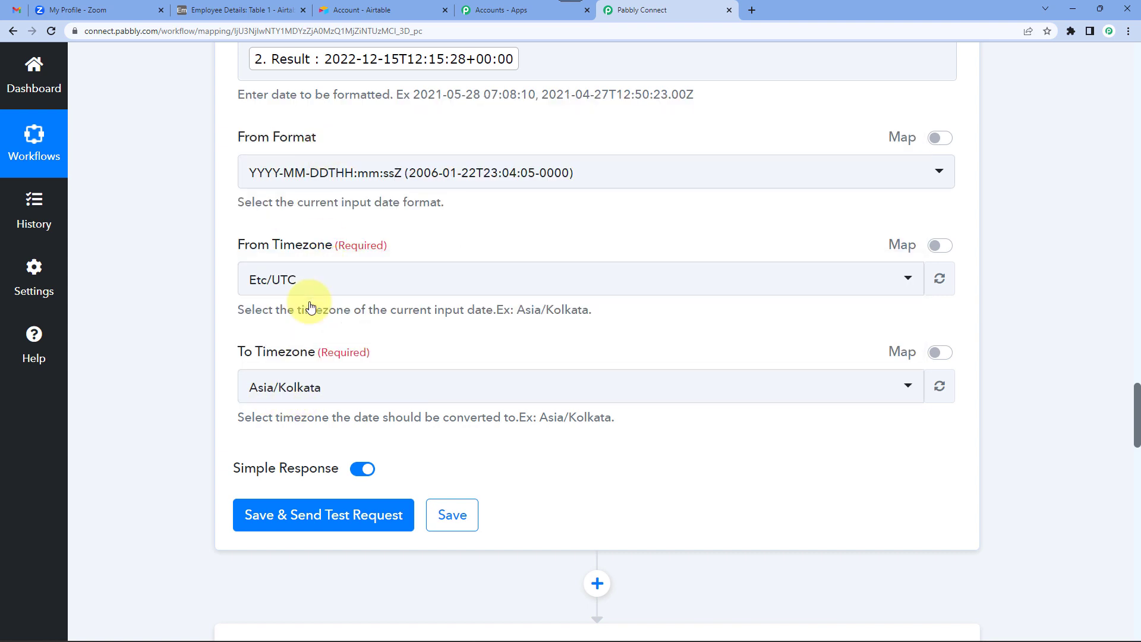
{"action": "left_click", "coordinate": [293, 512]}
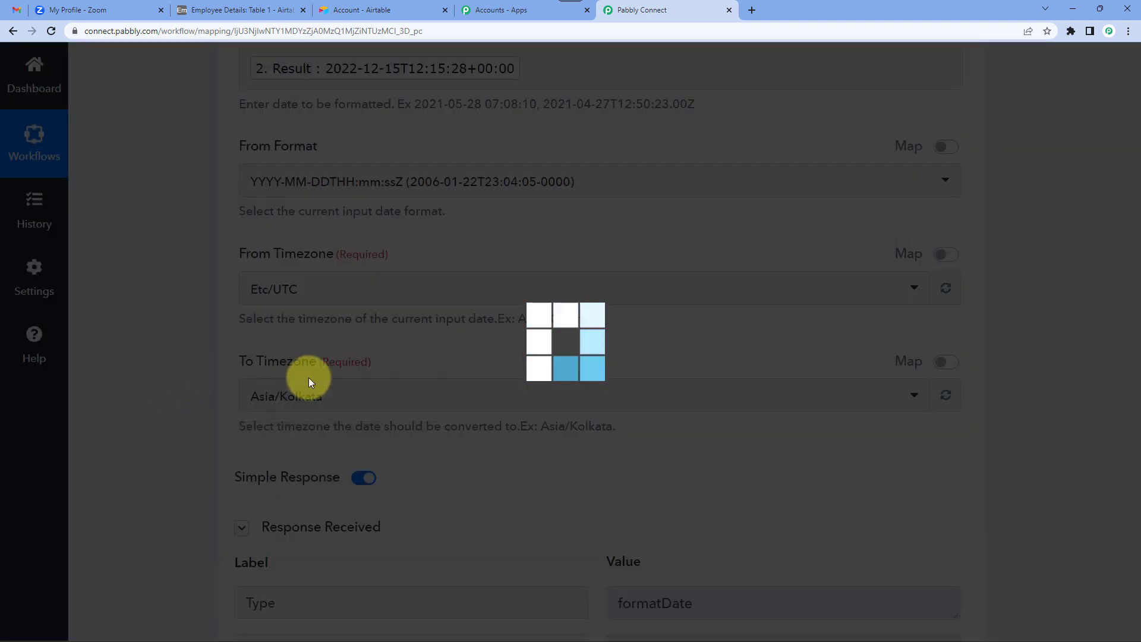
Examine the converted date, time and offset in the Result value of the time zone formatter's response.
{"action": "scroll", "coordinate": [174, 416], "scroll_direction": "down", "scroll_amount": 3}
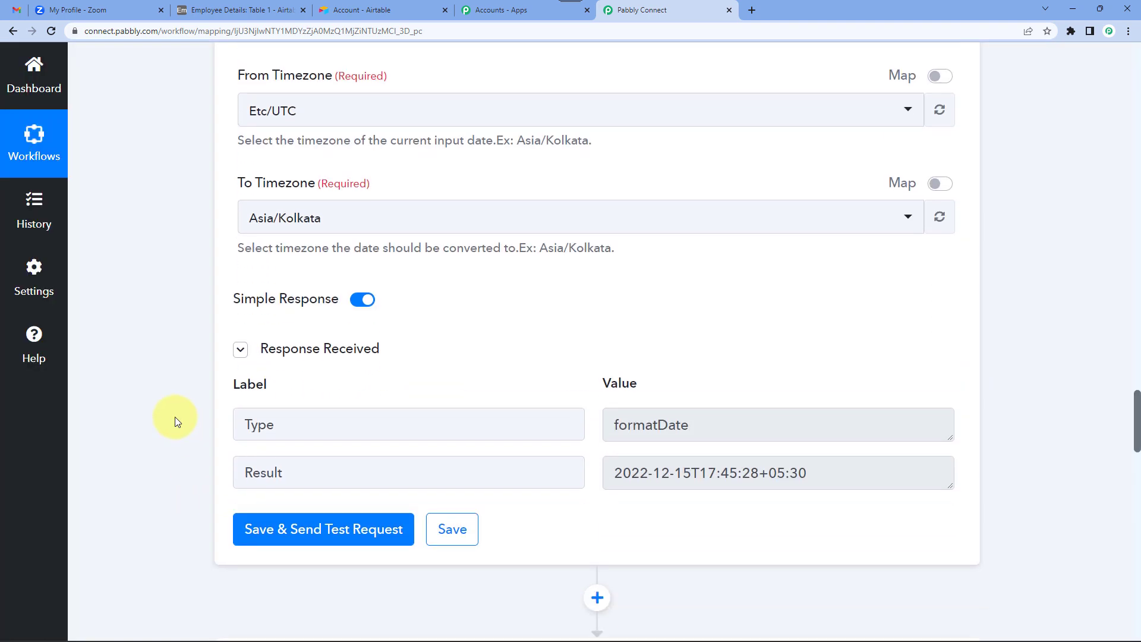
{"action": "left_click_drag", "start_coordinate": [699, 474], "coordinate": [870, 480]}
{"action": "mouse_move", "coordinate": [699, 473]}
{"action": "left_mouse_down"}
{"action": "mouse_move", "coordinate": [689, 473]}
{"action": "mouse_move", "coordinate": [718, 474]}
{"action": "left_mouse_up"}
{"action": "left_click", "coordinate": [713, 476]}
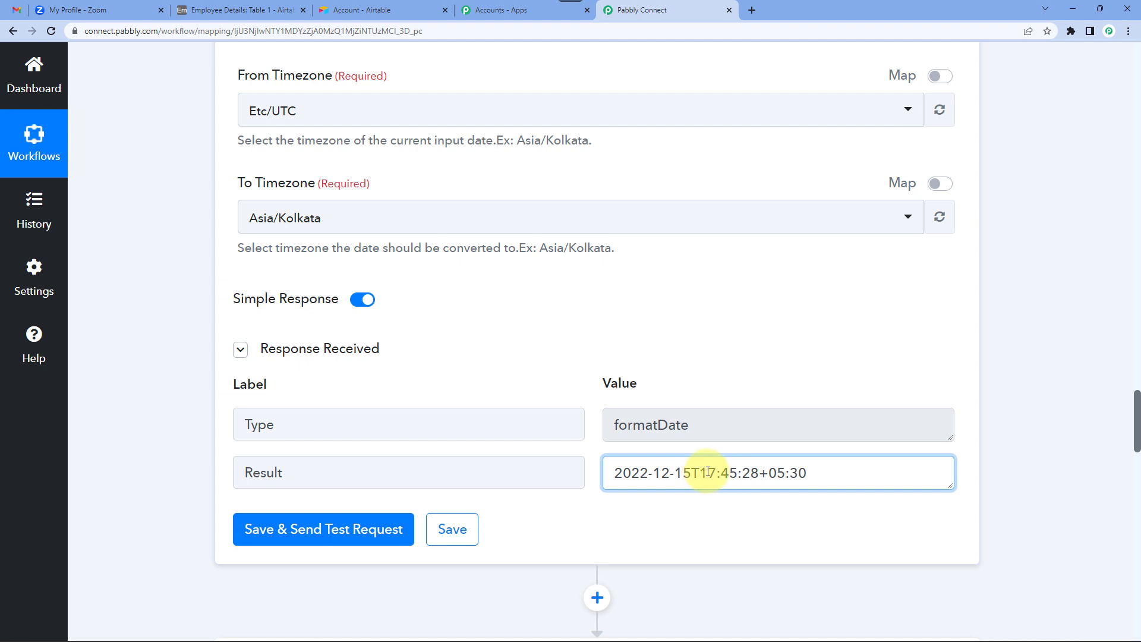
{"action": "left_click_drag", "start_coordinate": [694, 473], "coordinate": [829, 474]}
{"action": "left_click", "coordinate": [673, 470]}
{"action": "triple_click", "coordinate": [672, 470]}
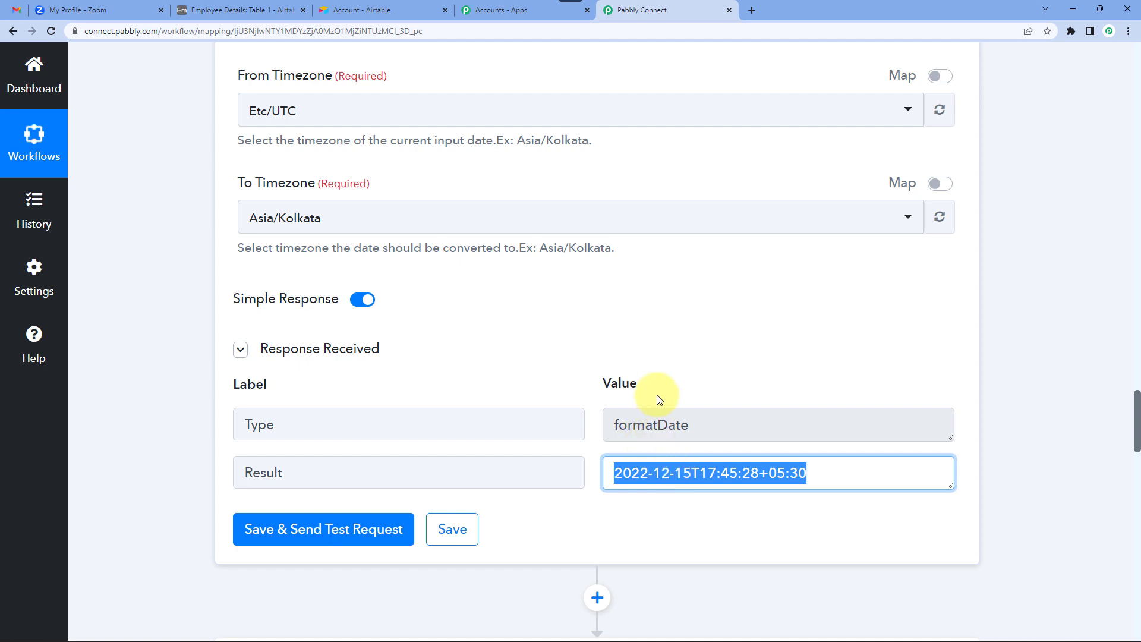
Open the connection of the Zoom Create a Meeting step and save it with the existing connection Zoom #43.
{"action": "scroll", "coordinate": [515, 352], "scroll_direction": "down", "scroll_amount": 2}
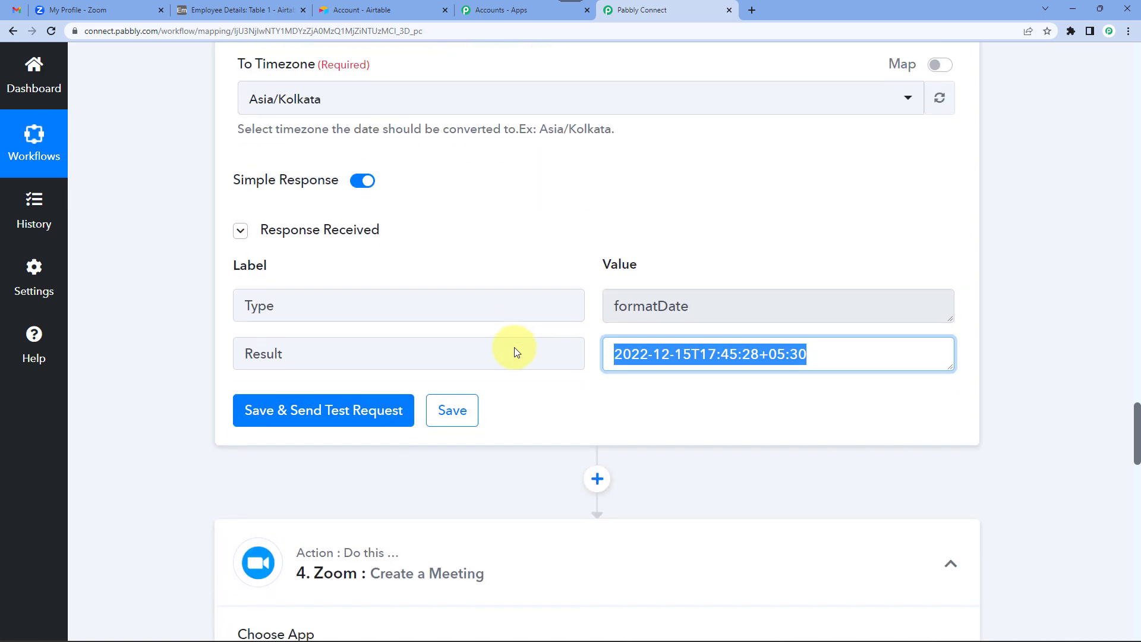
{"action": "scroll", "coordinate": [516, 351], "scroll_direction": "down", "scroll_amount": 6}
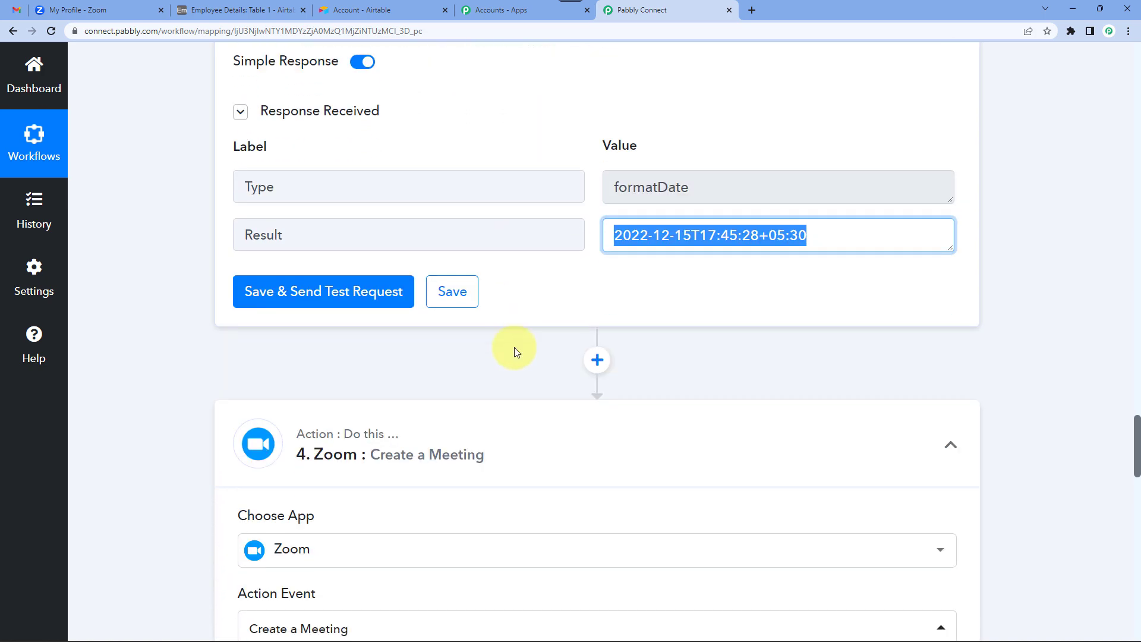
{"action": "scroll", "coordinate": [515, 352], "scroll_direction": "down", "scroll_amount": 1}
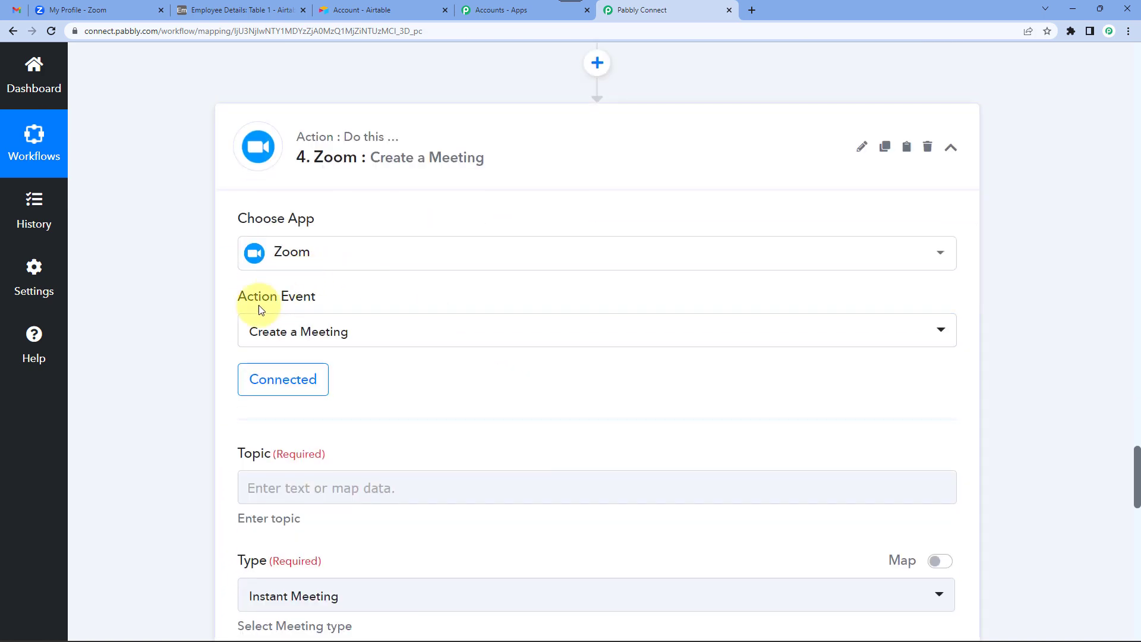
{"action": "left_click", "coordinate": [280, 382]}
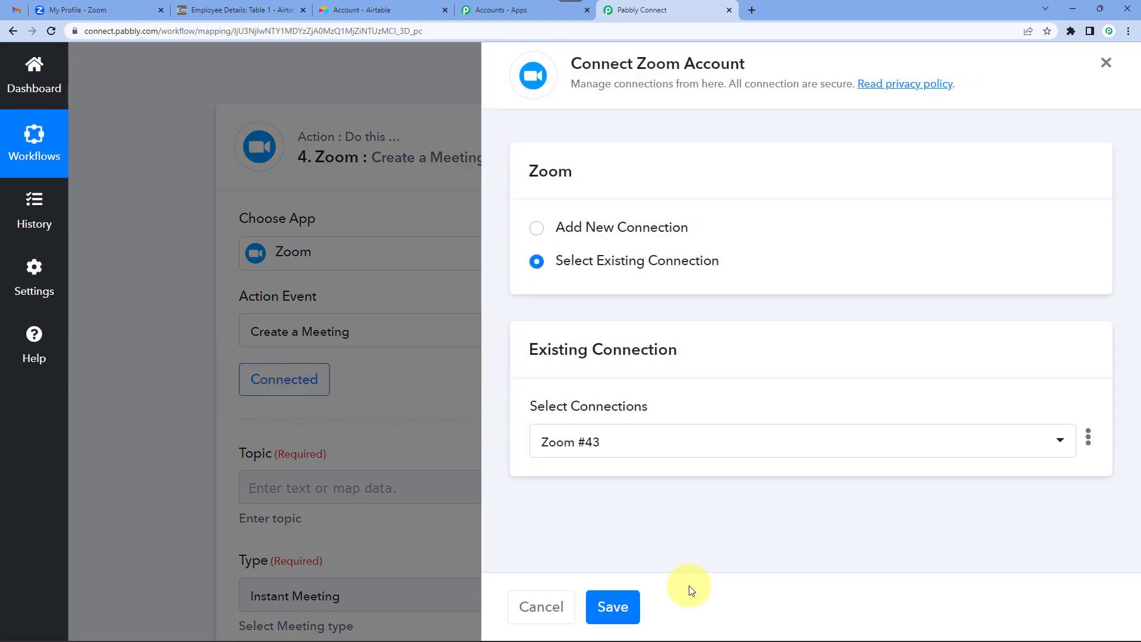
{"action": "left_click", "coordinate": [611, 606]}
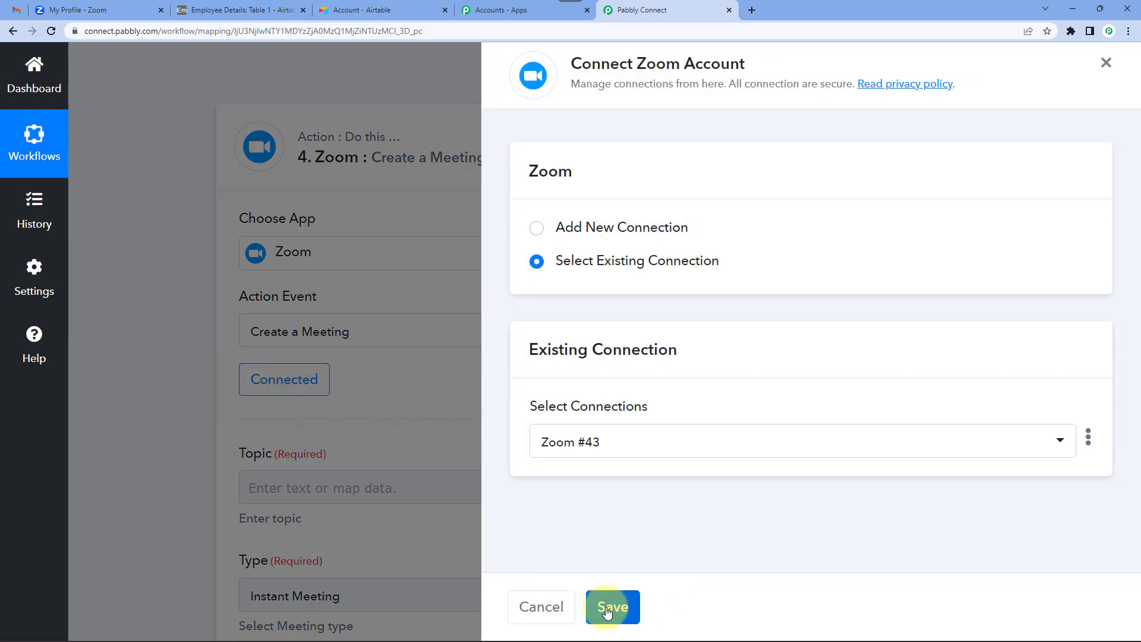
{"action": "left_click", "coordinate": [614, 607]}
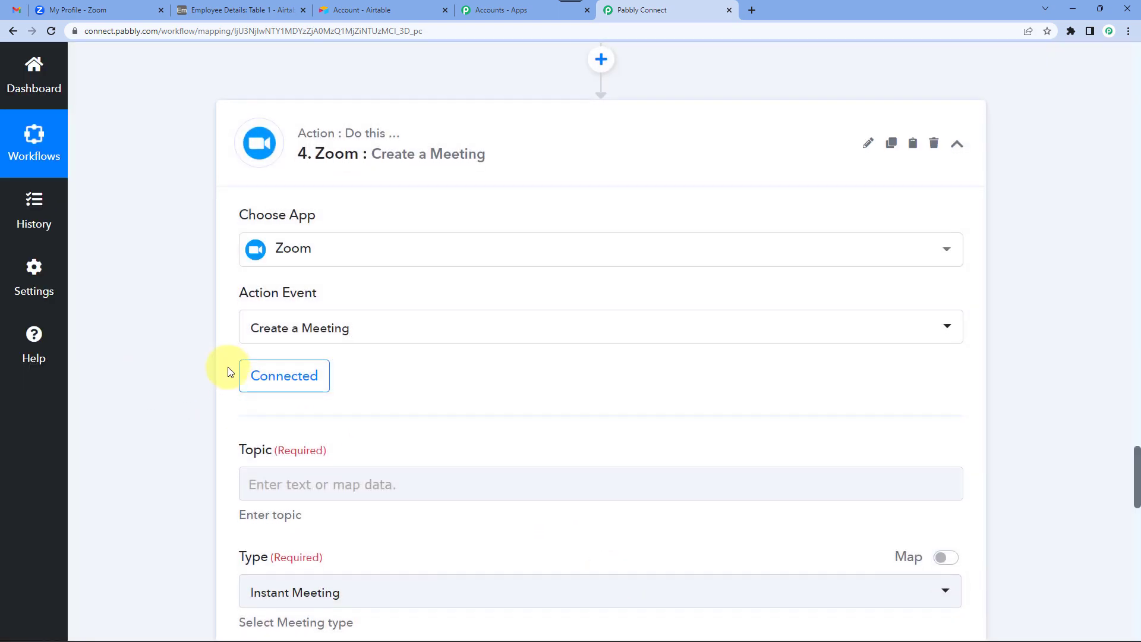
Enter "New Employee Onboarding Meeting" as the Zoom meeting's Topic.
{"action": "scroll", "coordinate": [217, 359], "scroll_direction": "down", "scroll_amount": 2}
{"action": "scroll", "coordinate": [203, 351], "scroll_direction": "down", "scroll_amount": 2}
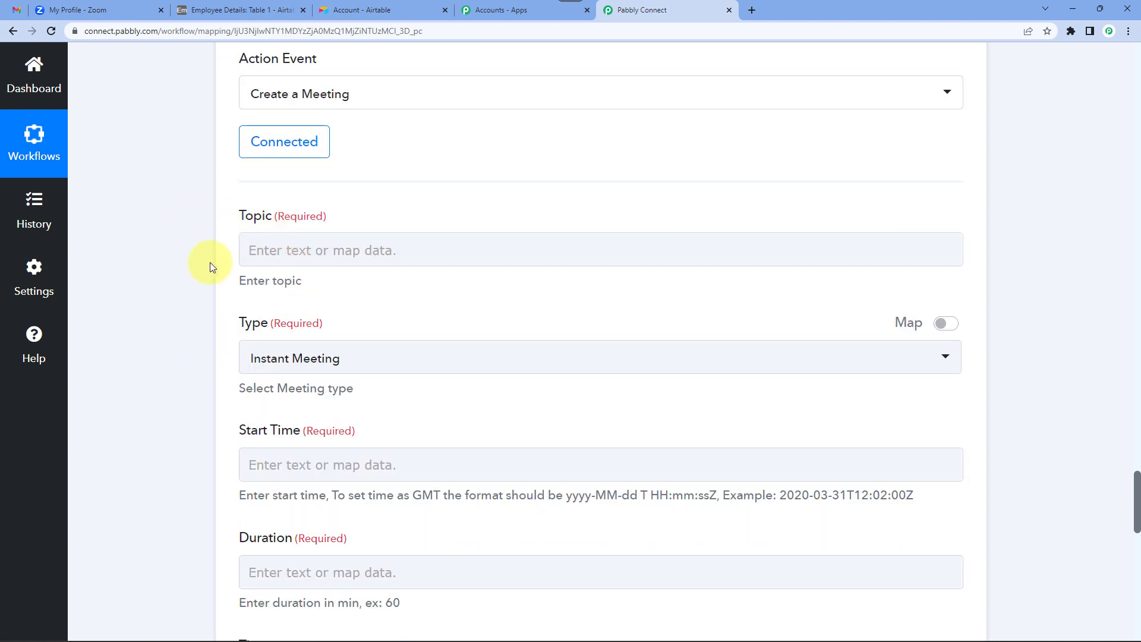
{"action": "left_click", "coordinate": [303, 249]}
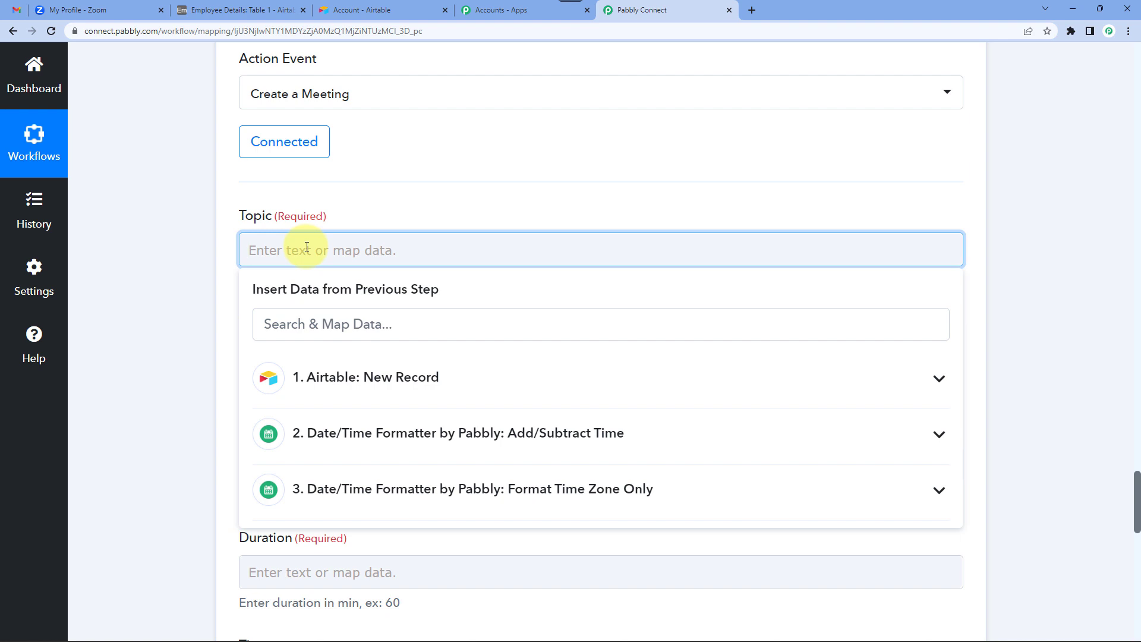
{"action": "type", "text": "Onboarding"}
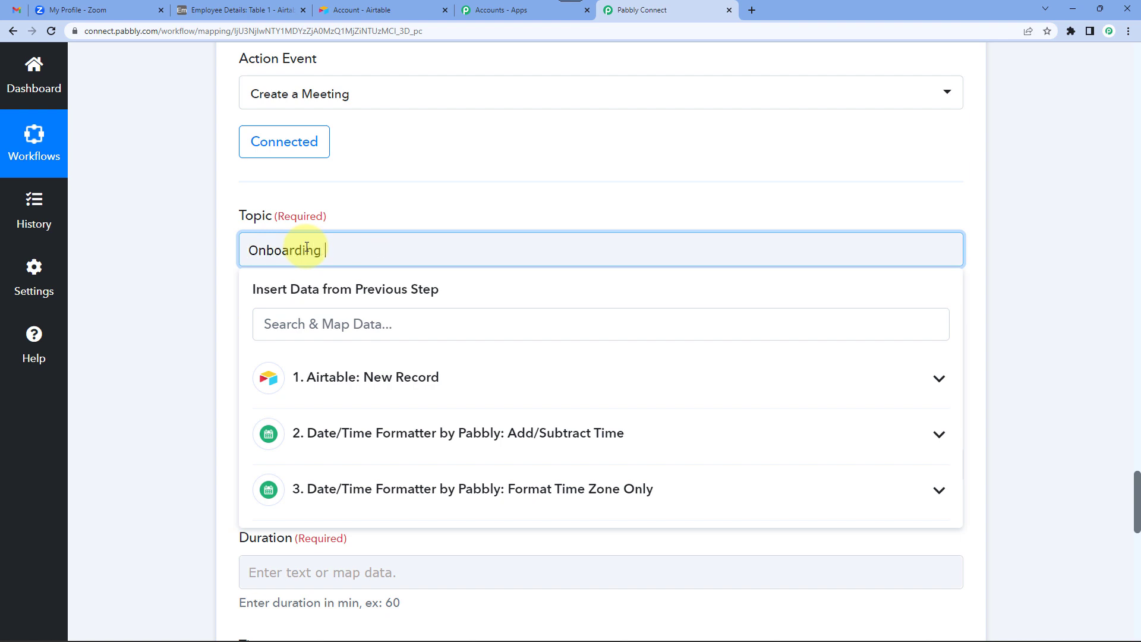
{"action": "type", "text": " New Employee"}
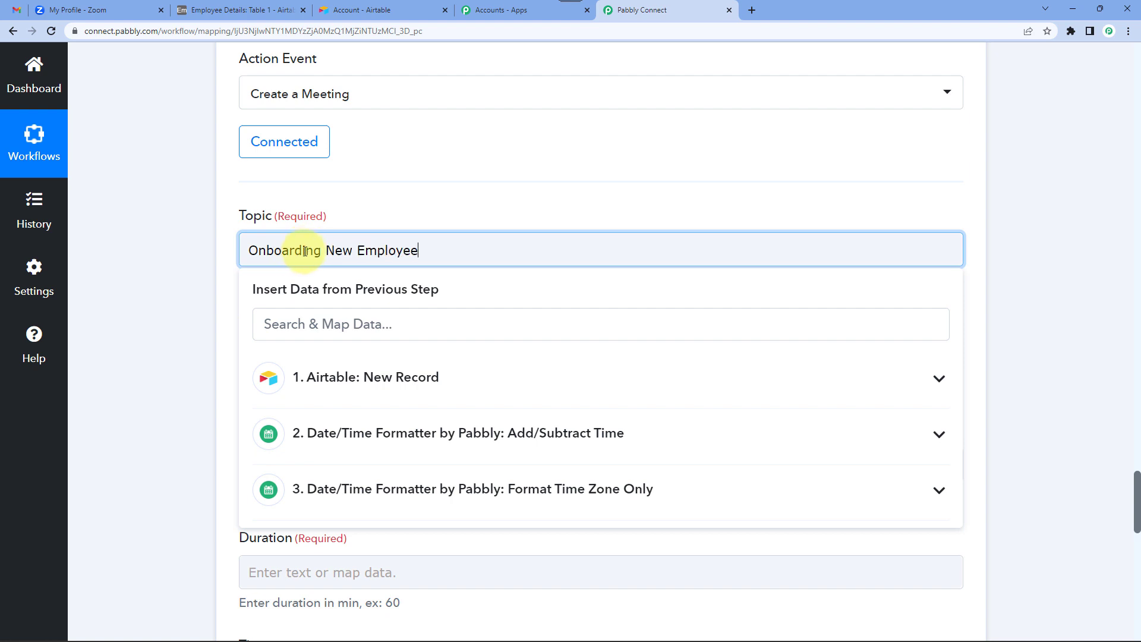
{"action": "double_click", "coordinate": [305, 251]}
{"action": "key", "text": "BackSpace"}
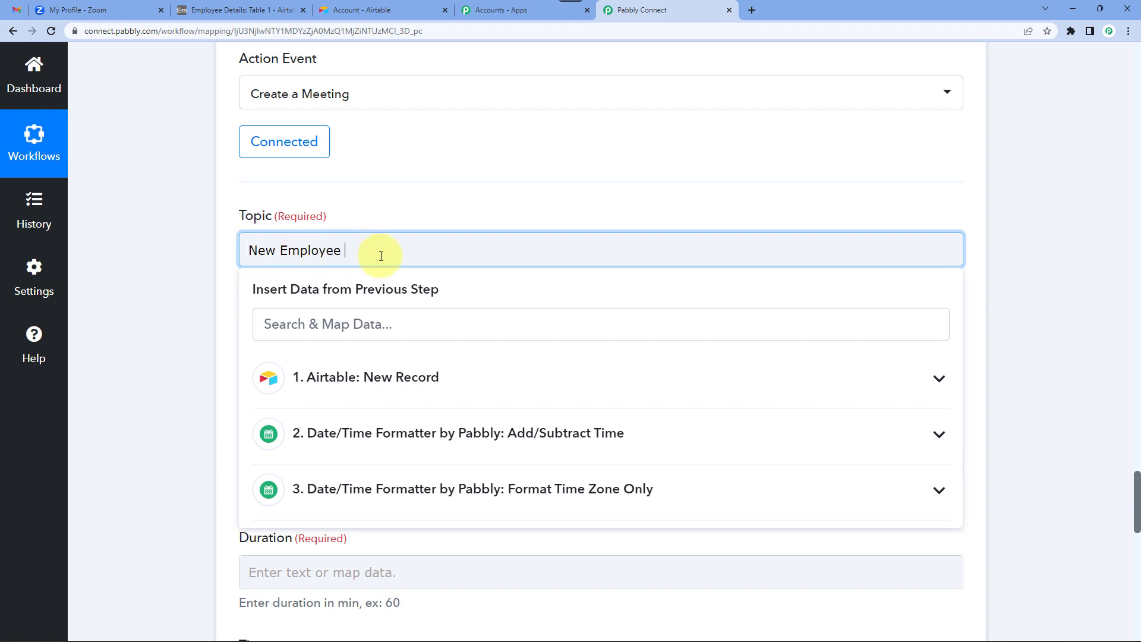
{"action": "type", "text": "Onboarding Meeting"}
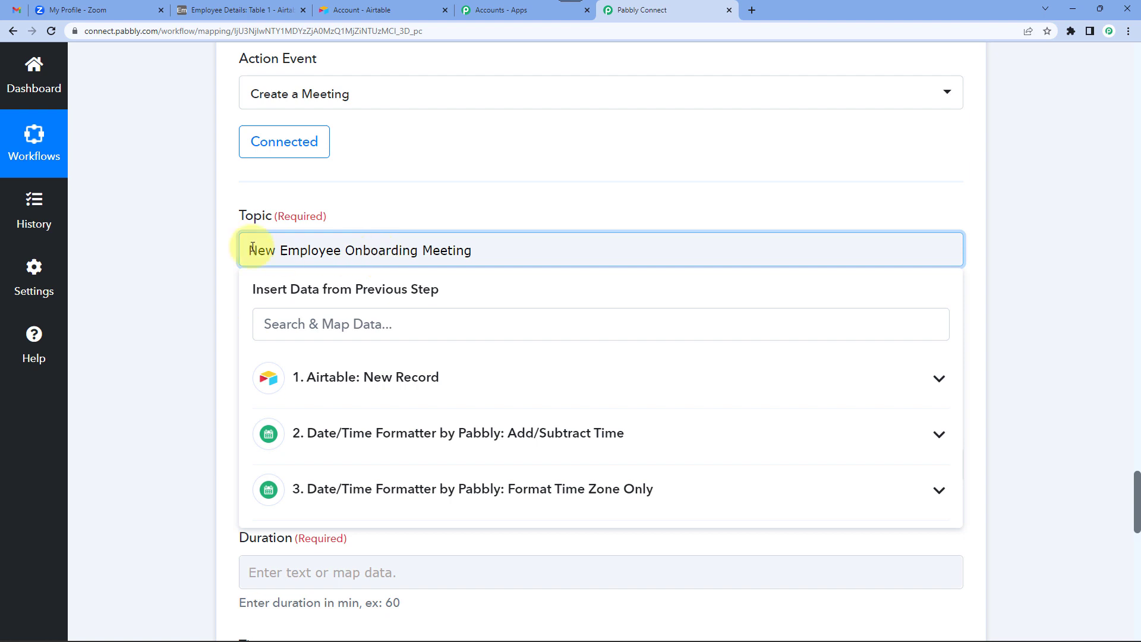
{"action": "left_click", "coordinate": [218, 250]}
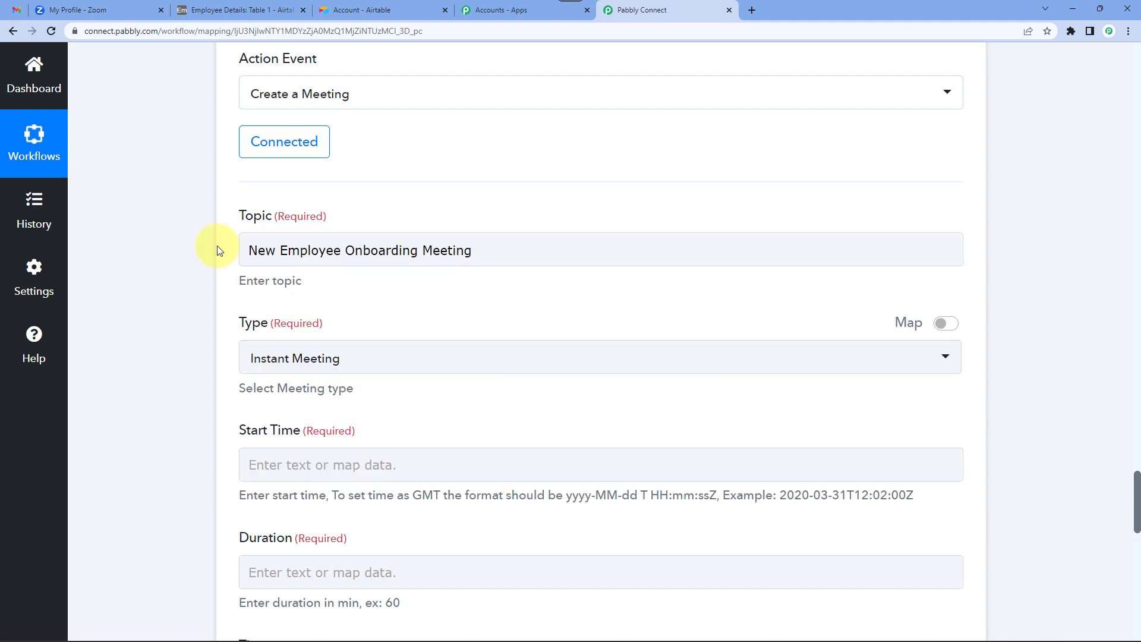
{"action": "left_click", "coordinate": [270, 262]}
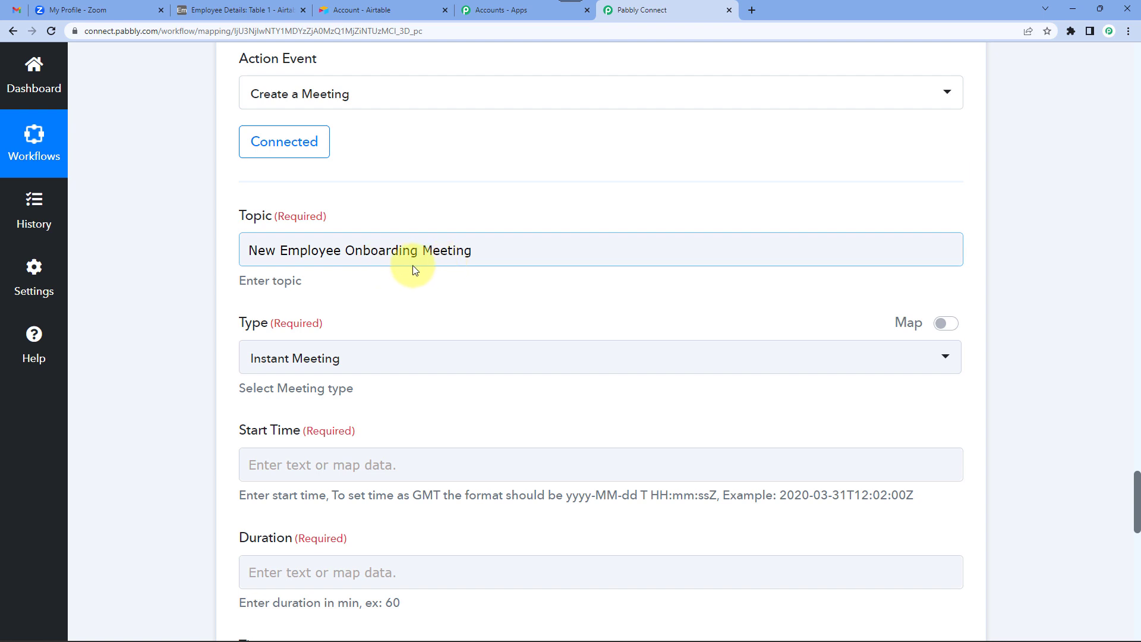
{"action": "left_click", "coordinate": [208, 269]}
Set the Zoom meeting's Type to Scheduled Meeting.
{"action": "scroll", "coordinate": [206, 270], "scroll_direction": "down", "scroll_amount": 2}
{"action": "scroll", "coordinate": [206, 271], "scroll_direction": "down", "scroll_amount": 1}
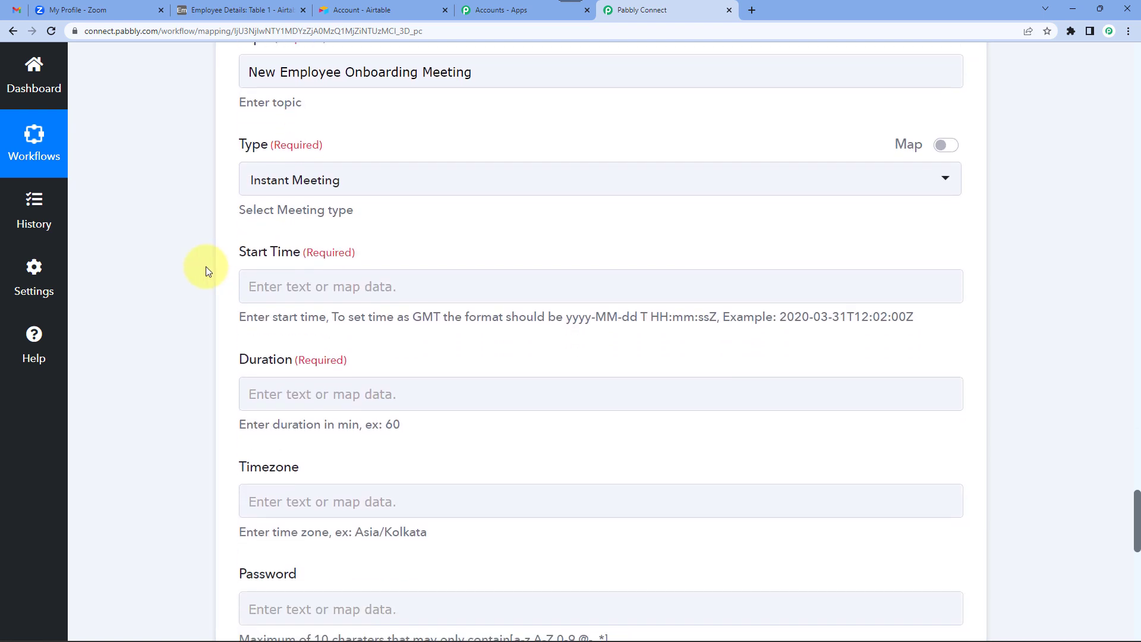
{"action": "left_click", "coordinate": [303, 173]}
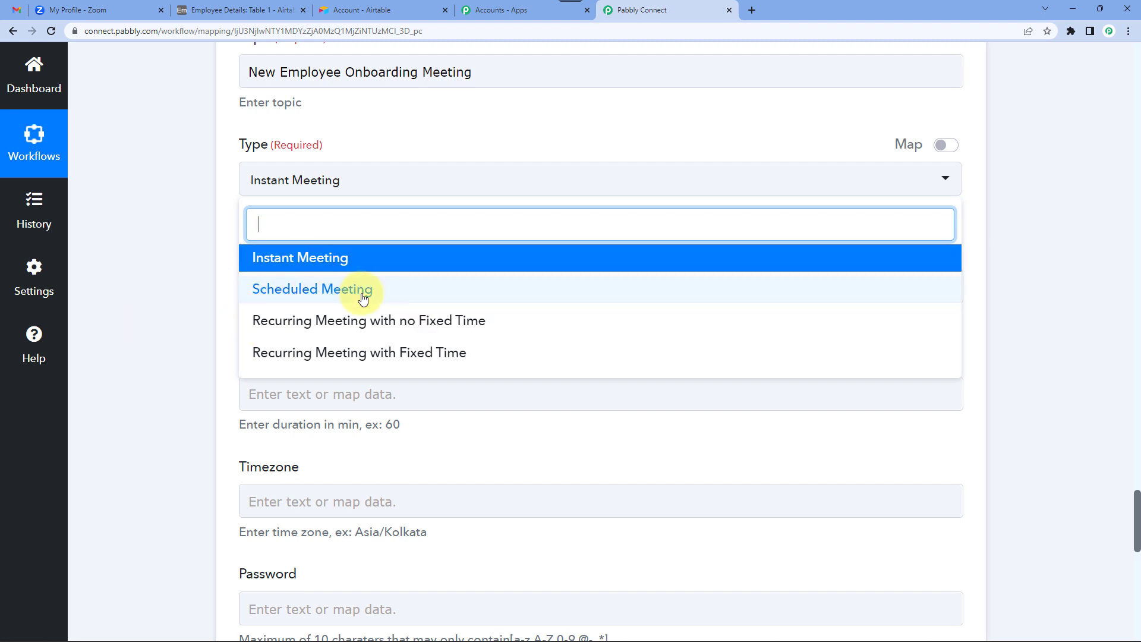
{"action": "left_click", "coordinate": [320, 290]}
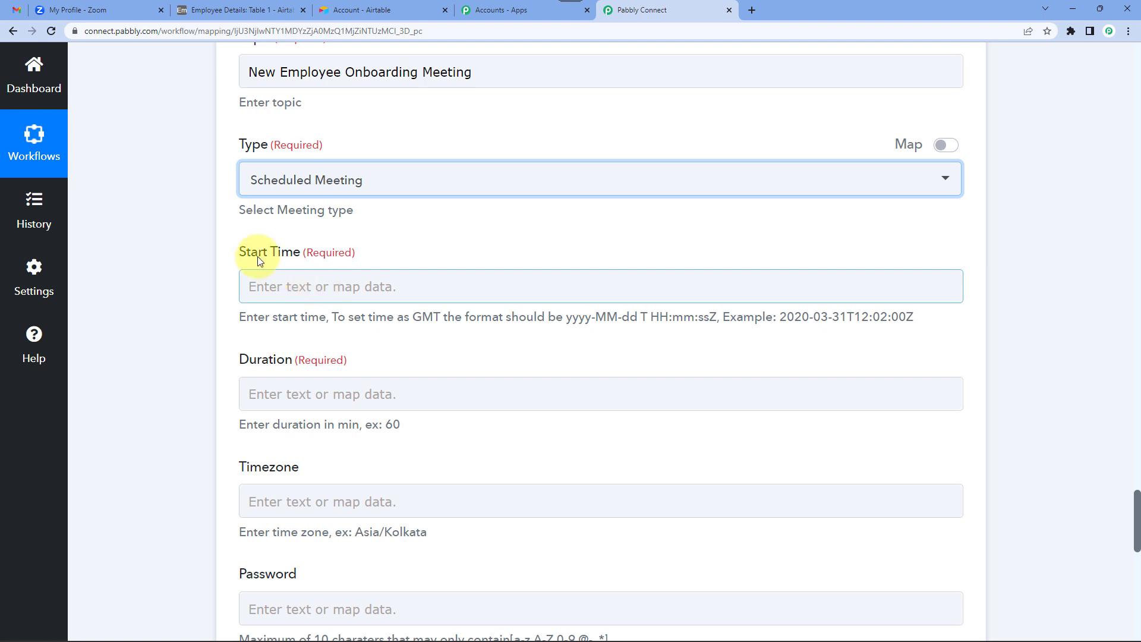
Check the Format Time Zone Only result available for the Zoom meeting's Start Time against the field's required format.
{"action": "scroll", "coordinate": [208, 219], "scroll_direction": "down", "scroll_amount": 1}
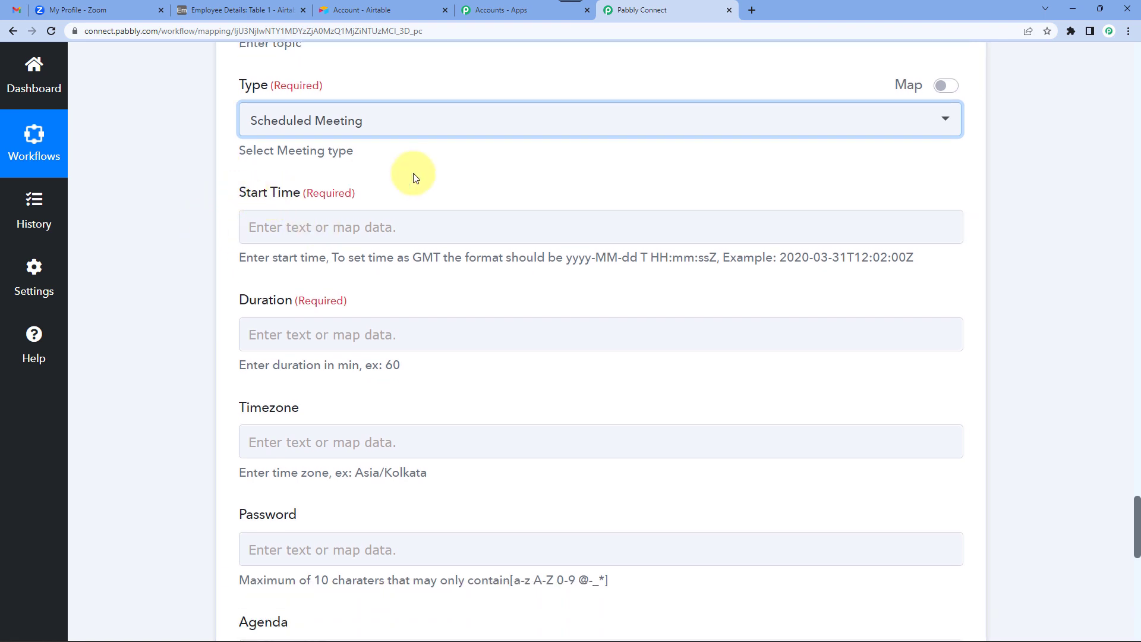
{"action": "left_click", "coordinate": [309, 220]}
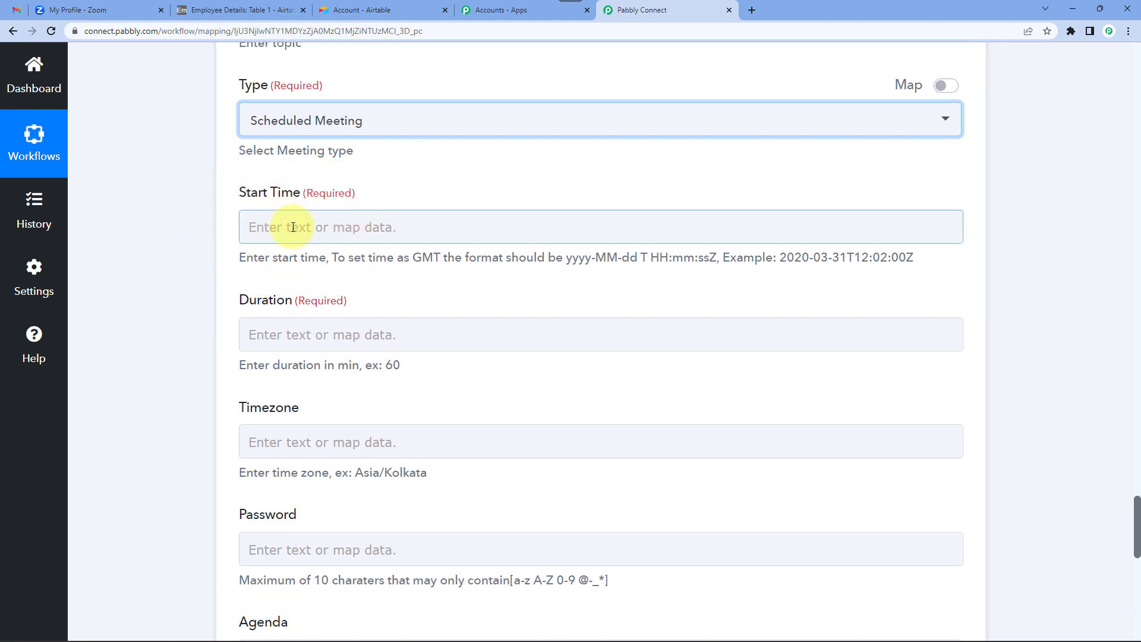
{"action": "left_click", "coordinate": [293, 227]}
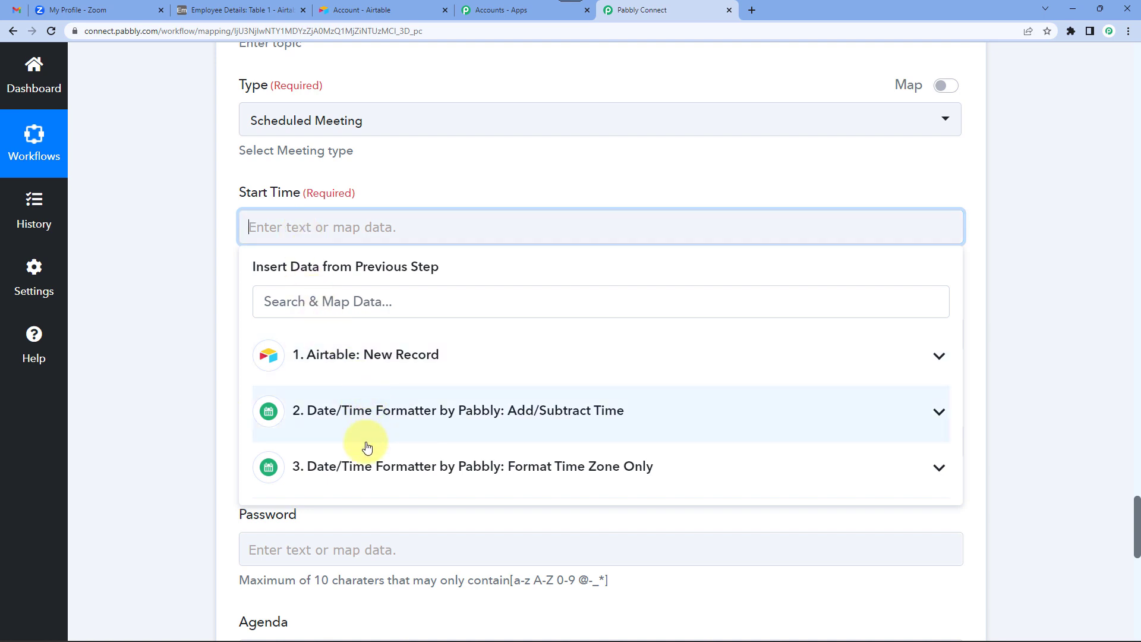
{"action": "left_click", "coordinate": [456, 470]}
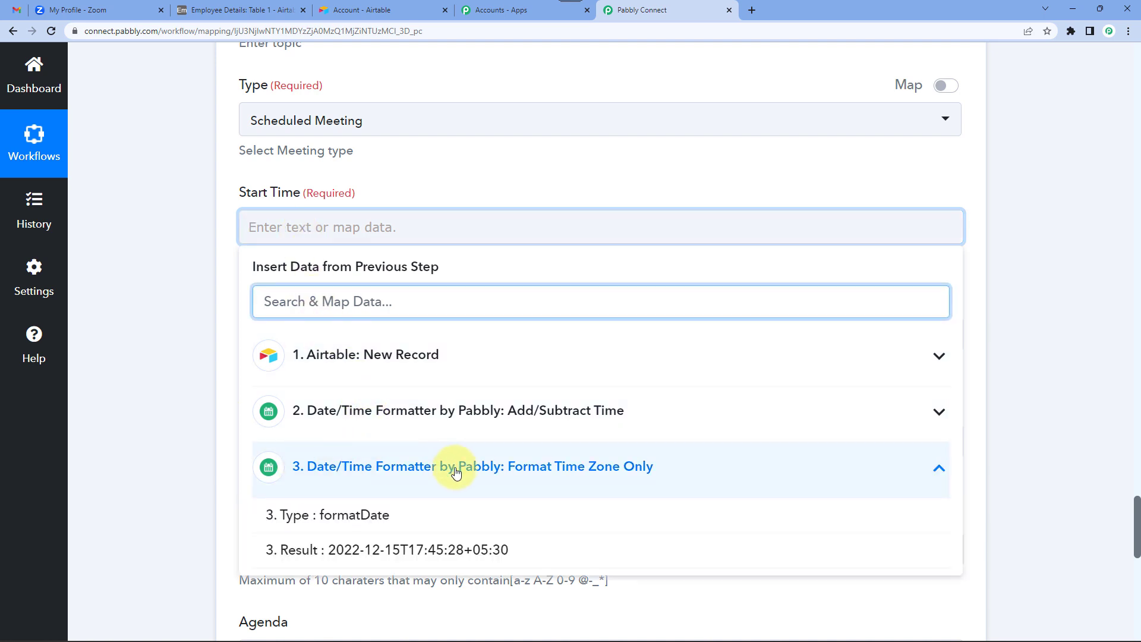
{"action": "left_click", "coordinate": [208, 252]}
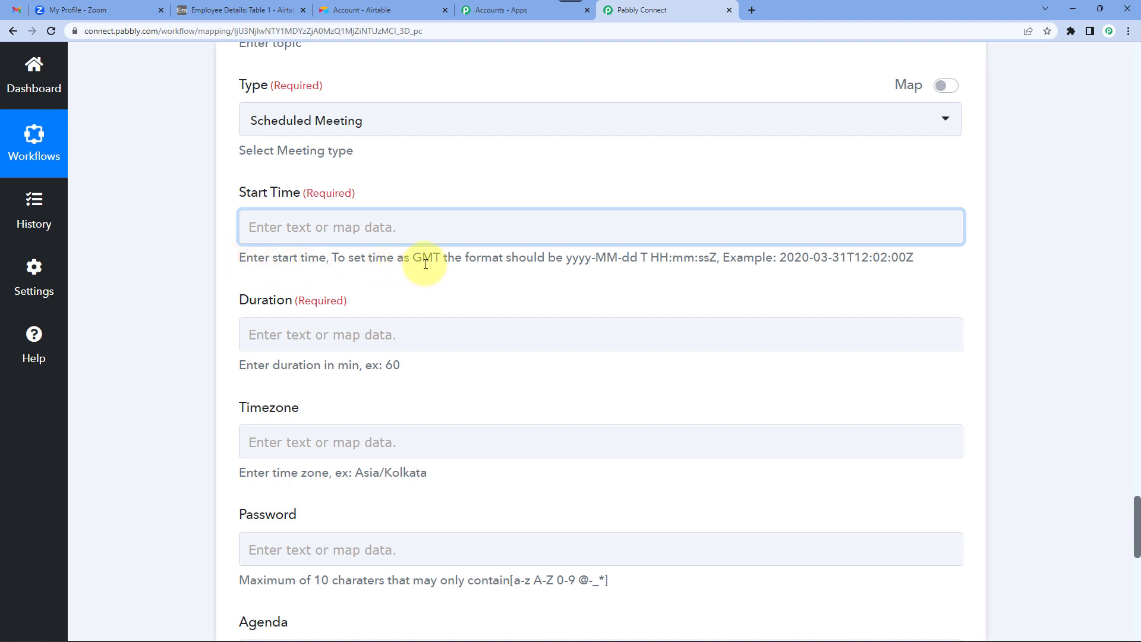
Map the Zoom meeting's Start Time to the Result of the Format Time Zone Only step.
{"action": "triple_click", "coordinate": [610, 259]}
{"action": "left_click", "coordinate": [598, 260]}
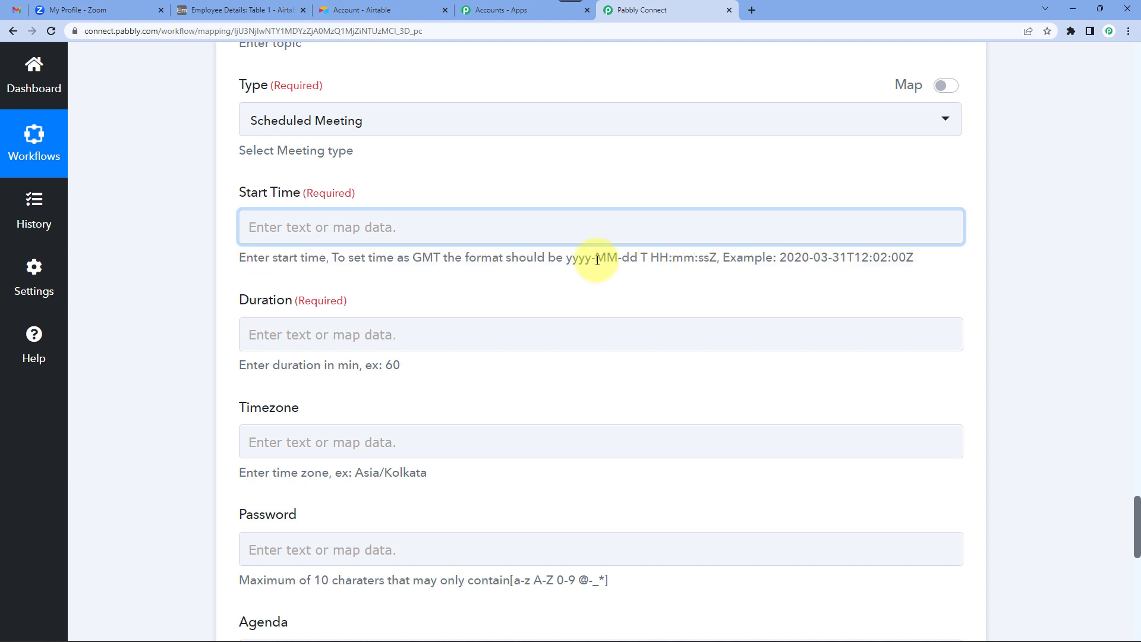
{"action": "left_click", "coordinate": [292, 228]}
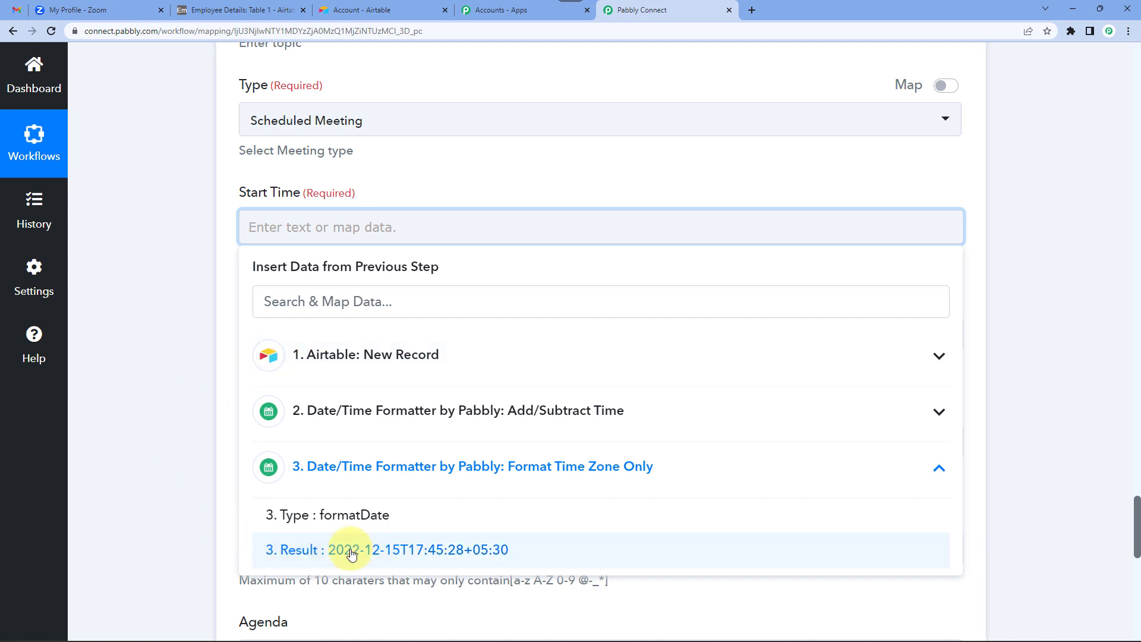
{"action": "left_click", "coordinate": [404, 549]}
{"action": "left_click", "coordinate": [542, 214]}
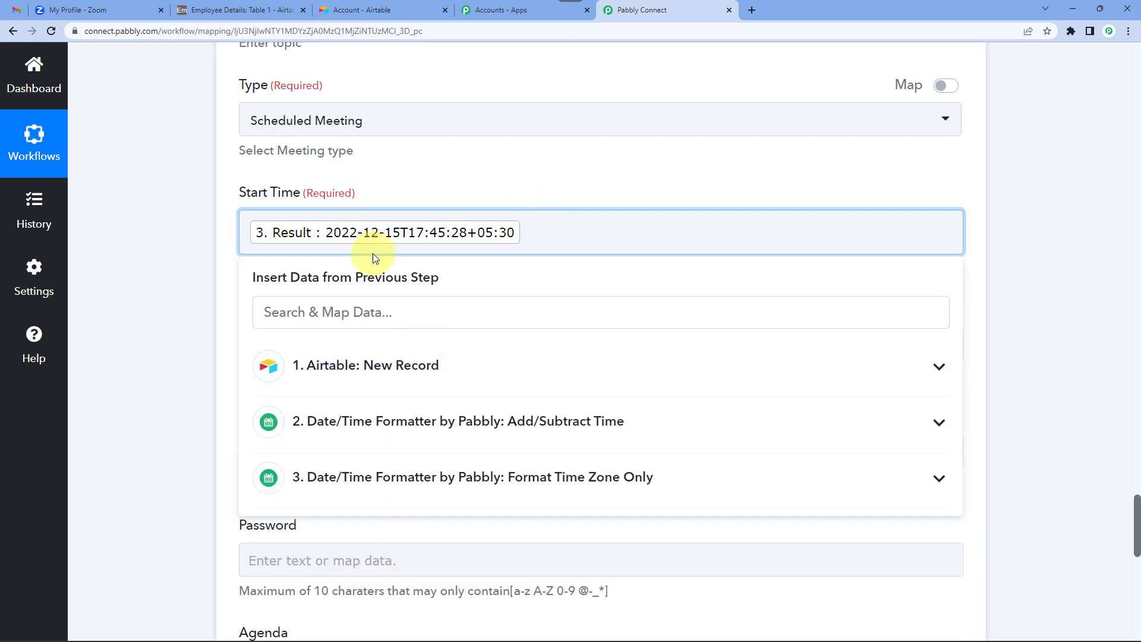
{"action": "left_click", "coordinate": [174, 251]}
Set the Zoom meeting's Duration to 60 minutes.
{"action": "scroll", "coordinate": [175, 252], "scroll_direction": "down", "scroll_amount": 2}
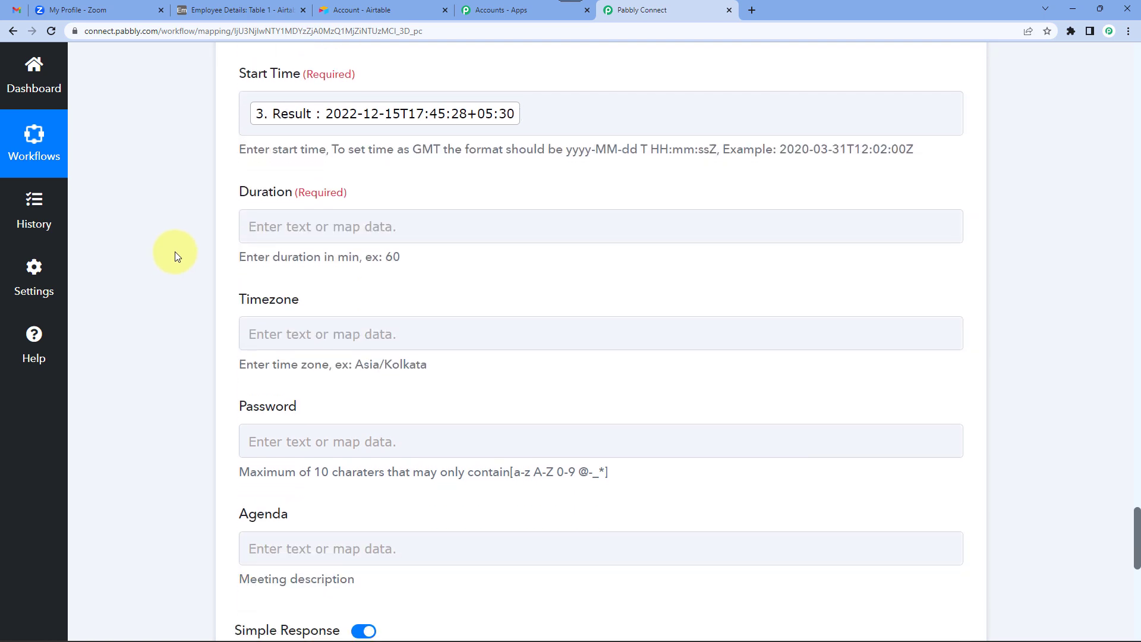
{"action": "left_click", "coordinate": [303, 224]}
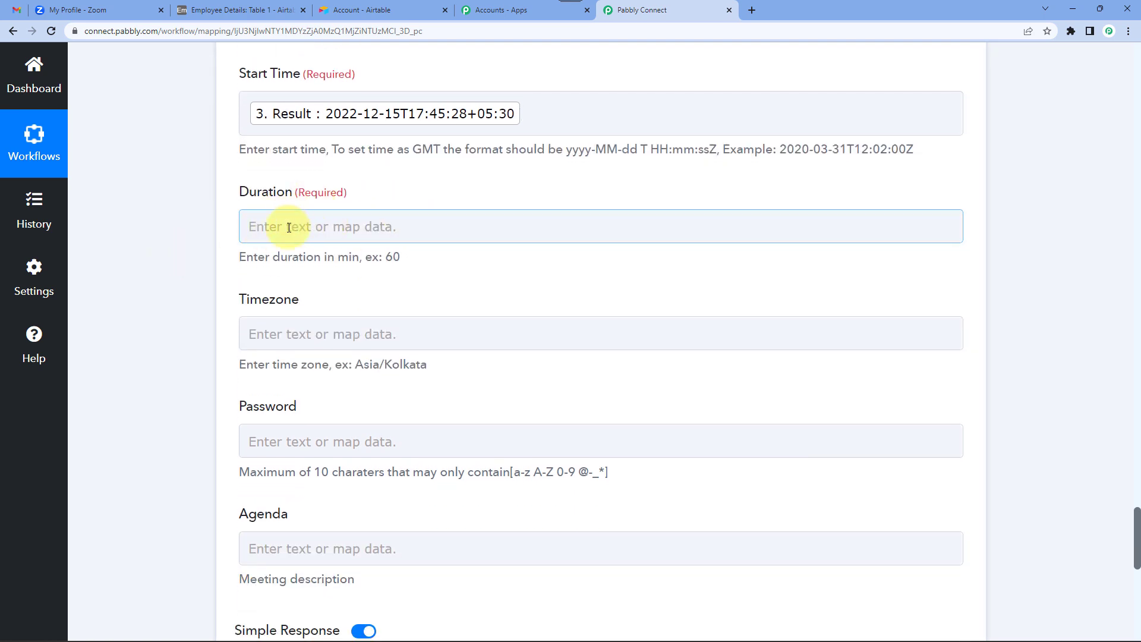
{"action": "left_click", "coordinate": [289, 228]}
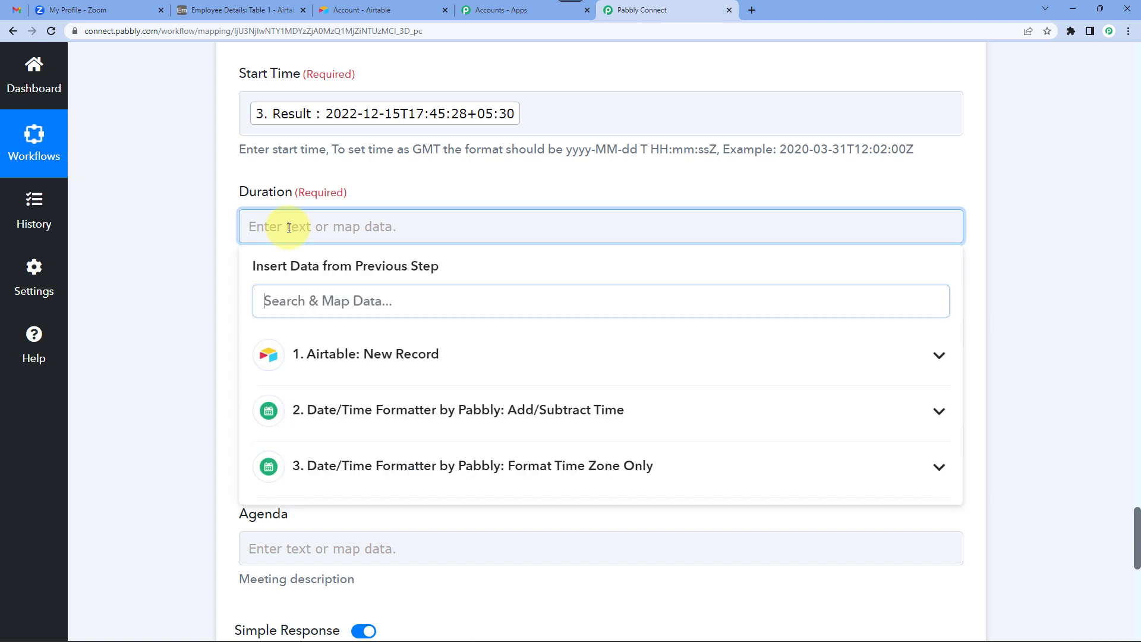
{"action": "type", "text": "60"}
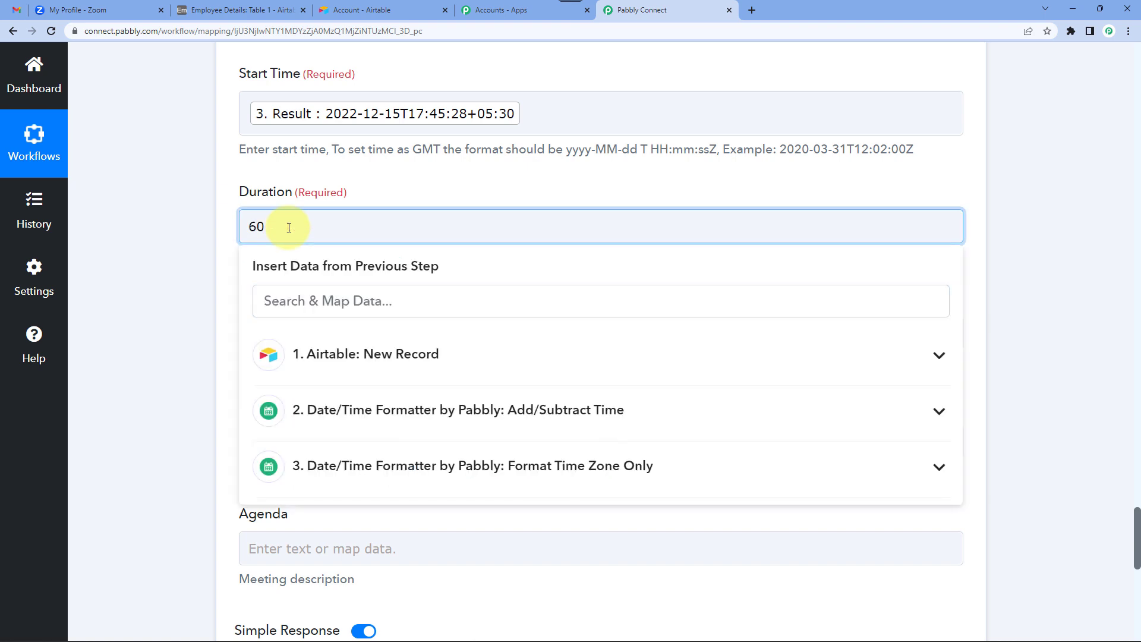
{"action": "left_click", "coordinate": [208, 233]}
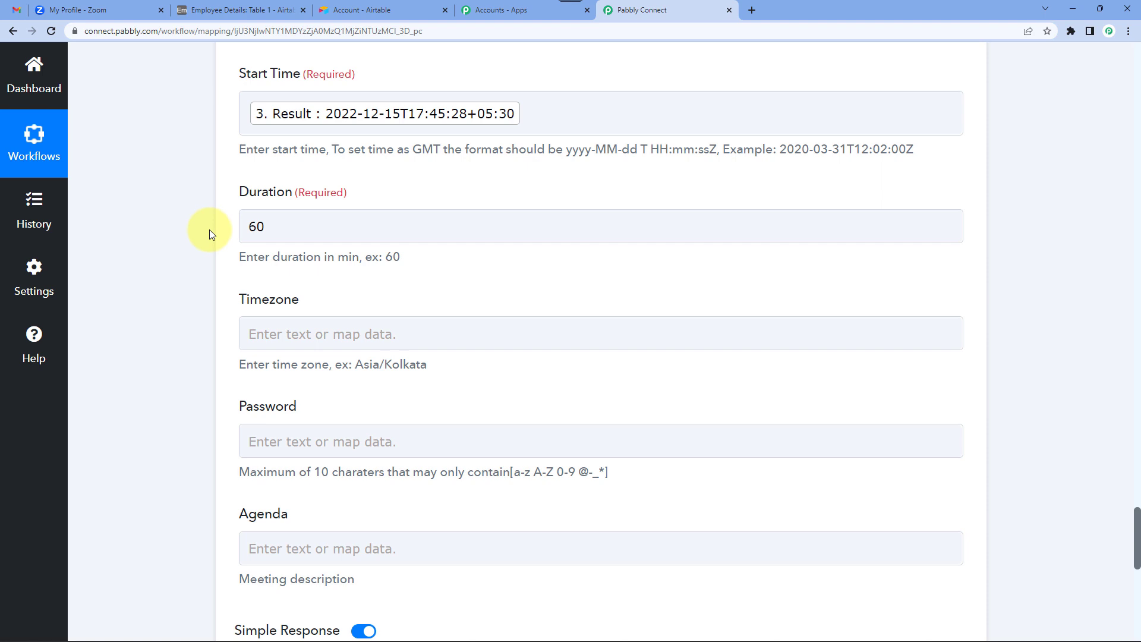
{"action": "left_click", "coordinate": [256, 227]}
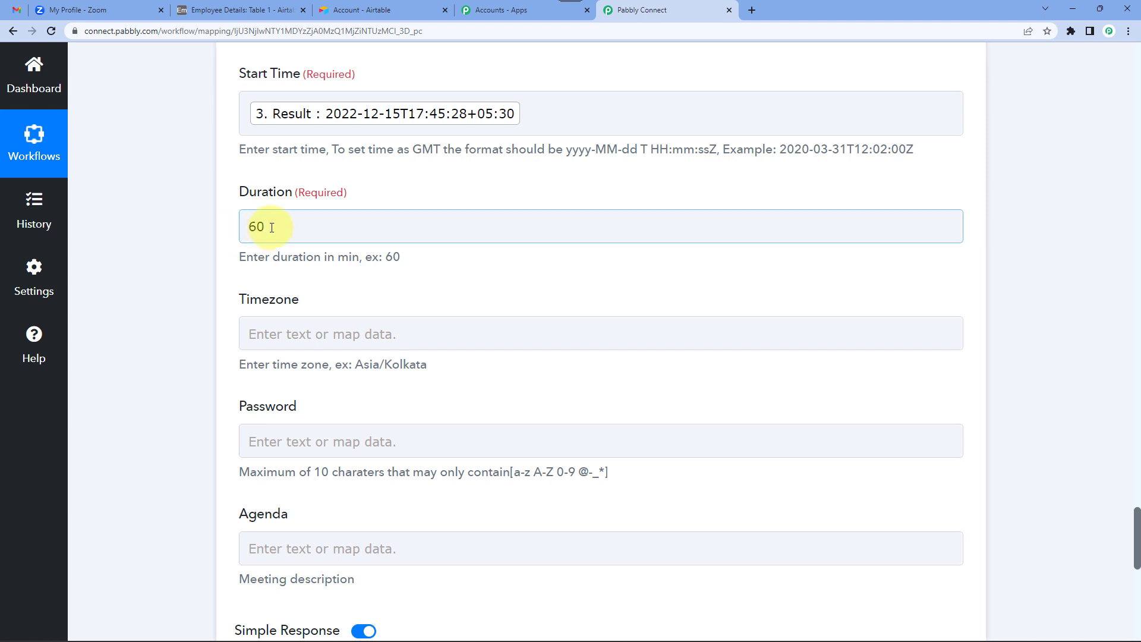
{"action": "left_click", "coordinate": [202, 236]}
{"action": "scroll", "coordinate": [198, 238], "scroll_direction": "down", "scroll_amount": 2}
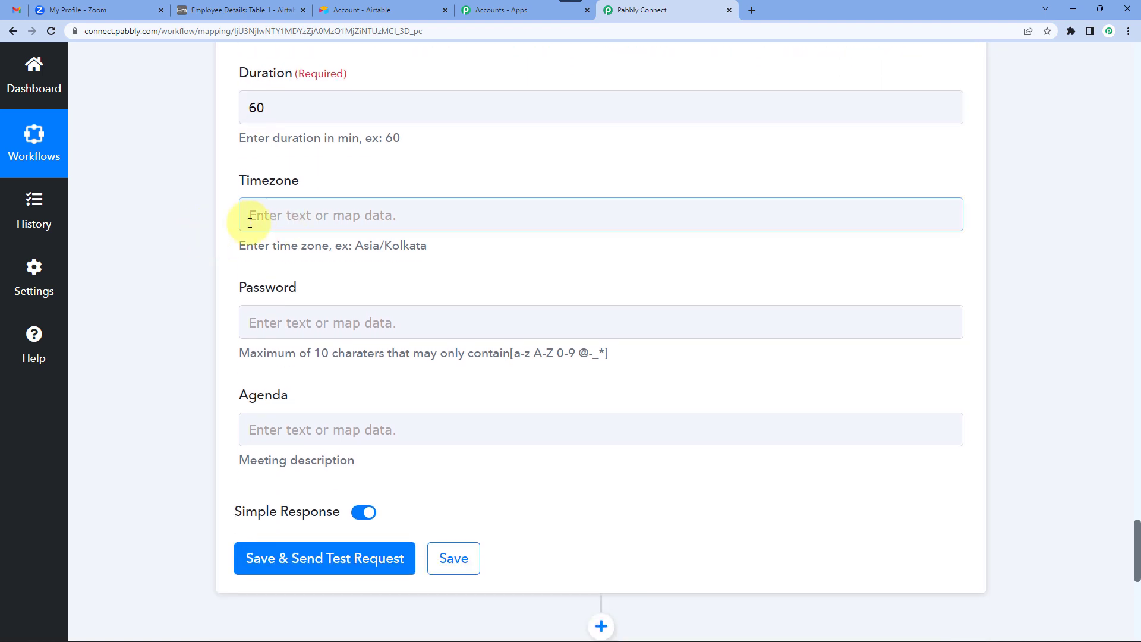
Switch to Zoom and open the Meetings page to check the upcoming meetings before testing the Create a Meeting step.
{"action": "scroll", "coordinate": [178, 247], "scroll_direction": "down", "scroll_amount": 2}
{"action": "left_click", "coordinate": [341, 324]}
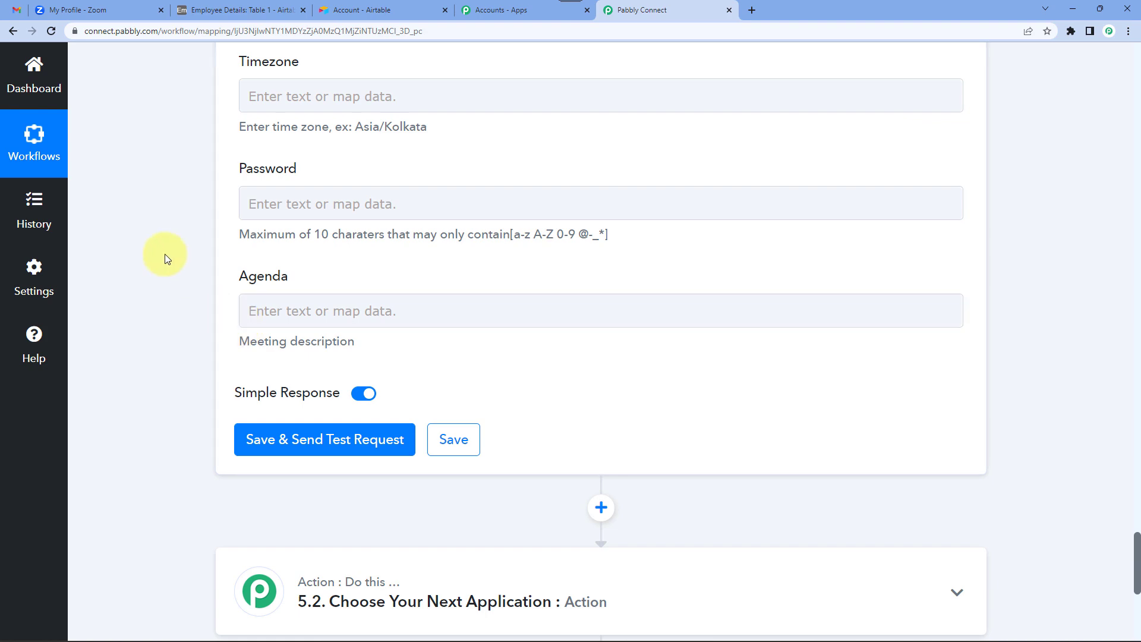
{"action": "scroll", "coordinate": [164, 256], "scroll_direction": "down", "scroll_amount": 1}
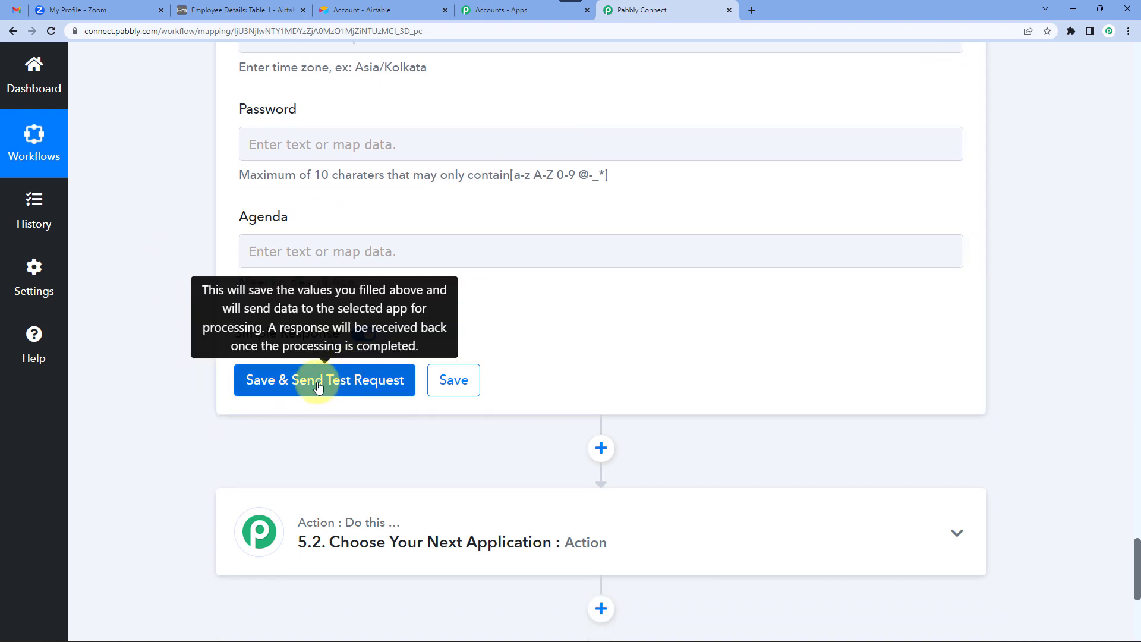
{"action": "left_click", "coordinate": [119, 10]}
{"action": "left_click", "coordinate": [86, 252]}
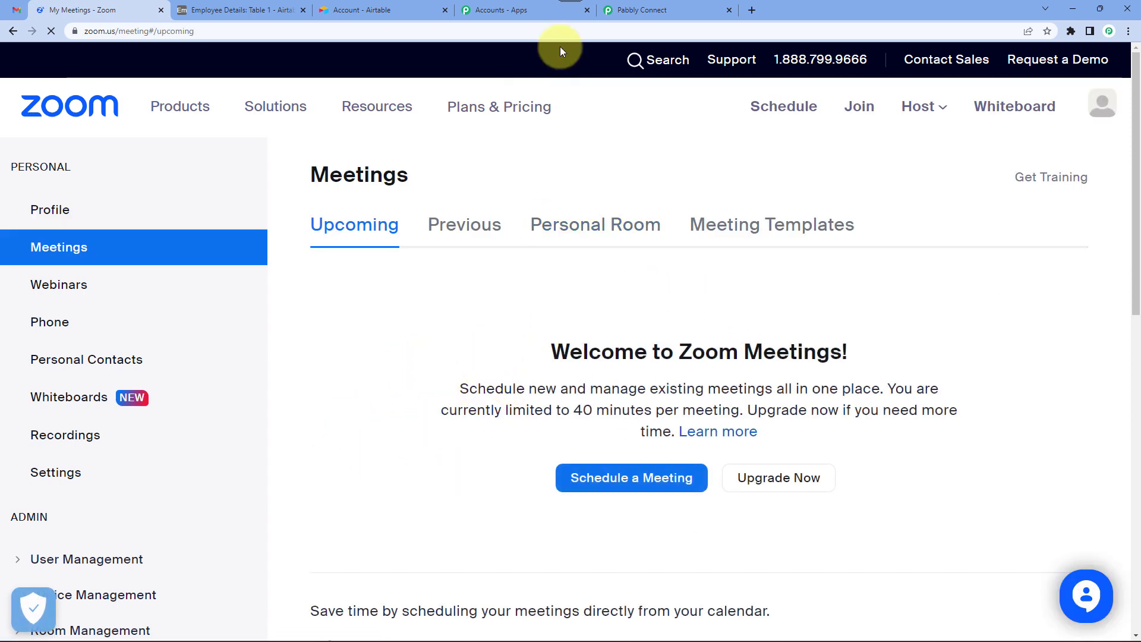
Return to Pabbly Connect, save the Create a Meeting step with a test request, and collapse the received response.
{"action": "left_click", "coordinate": [642, 10]}
{"action": "scroll", "coordinate": [365, 285], "scroll_direction": "up", "scroll_amount": 10}
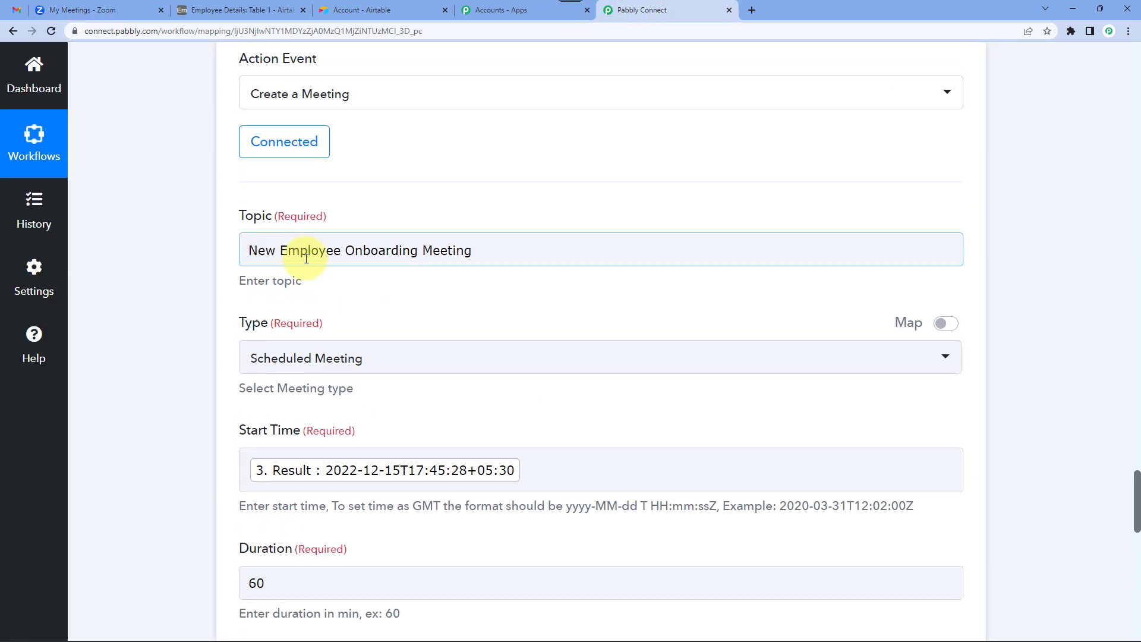
{"action": "scroll", "coordinate": [214, 296], "scroll_direction": "down", "scroll_amount": 8}
{"action": "scroll", "coordinate": [214, 296], "scroll_direction": "down", "scroll_amount": 4}
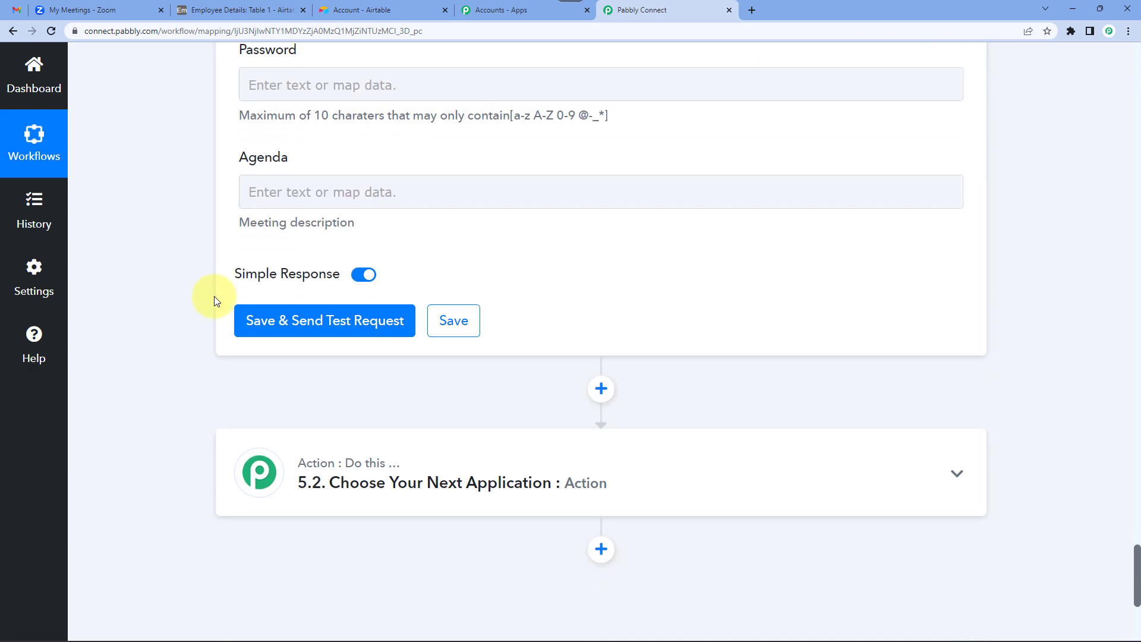
{"action": "left_click", "coordinate": [269, 315]}
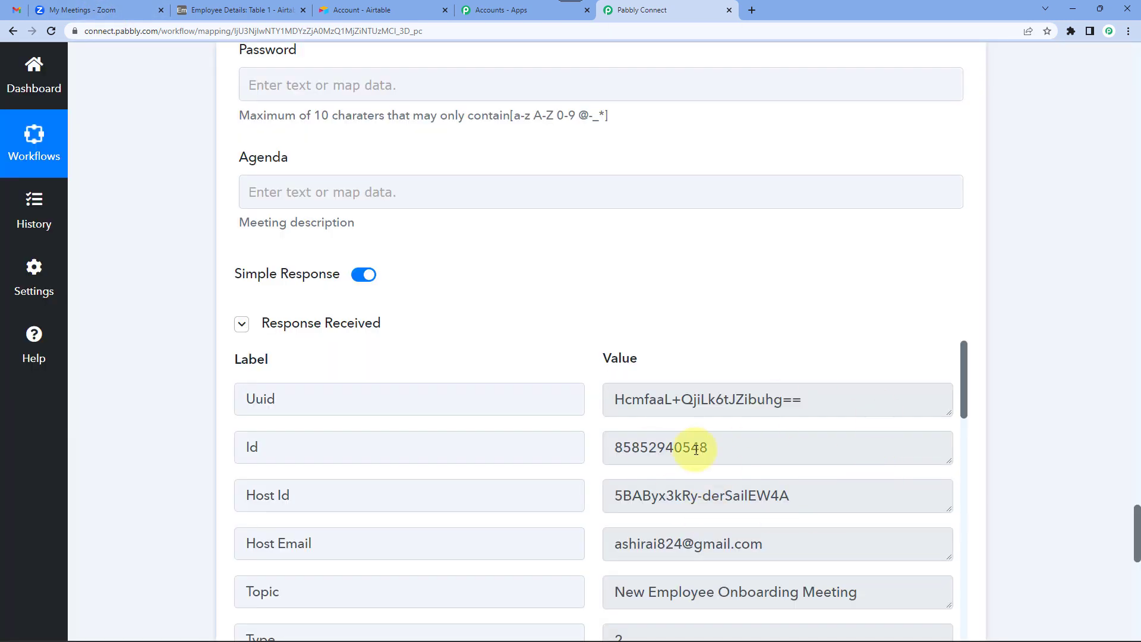
{"action": "left_click", "coordinate": [342, 328]}
Switch to Zoom and reload the upcoming meetings to check the day and time of New Employee Onboarding Meeting.
{"action": "left_click", "coordinate": [98, 10]}
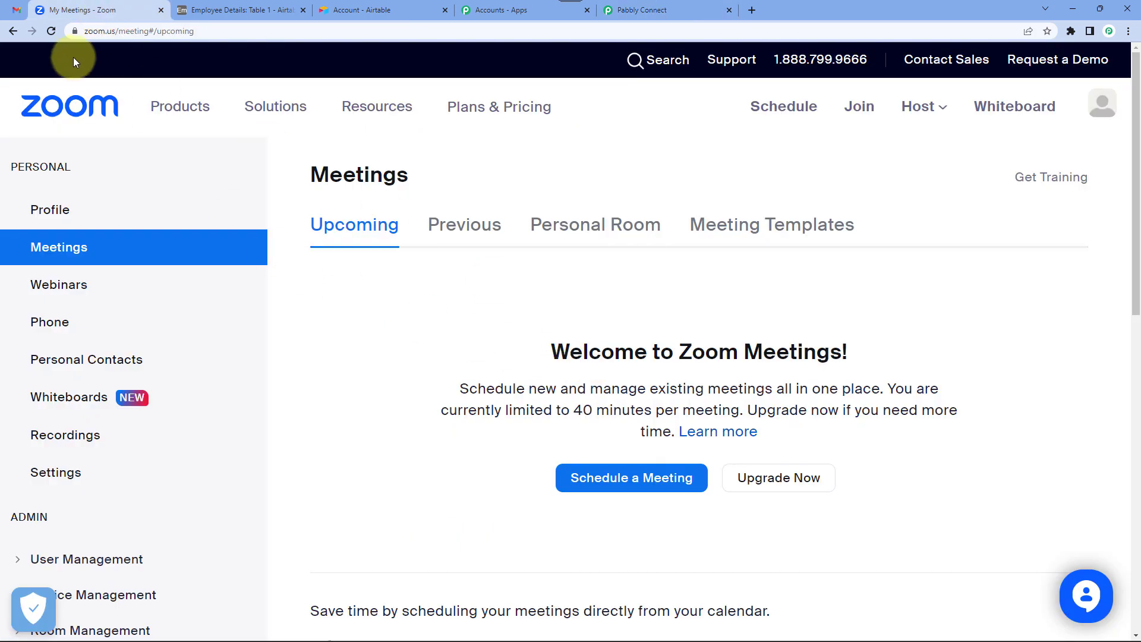
{"action": "left_click", "coordinate": [51, 30]}
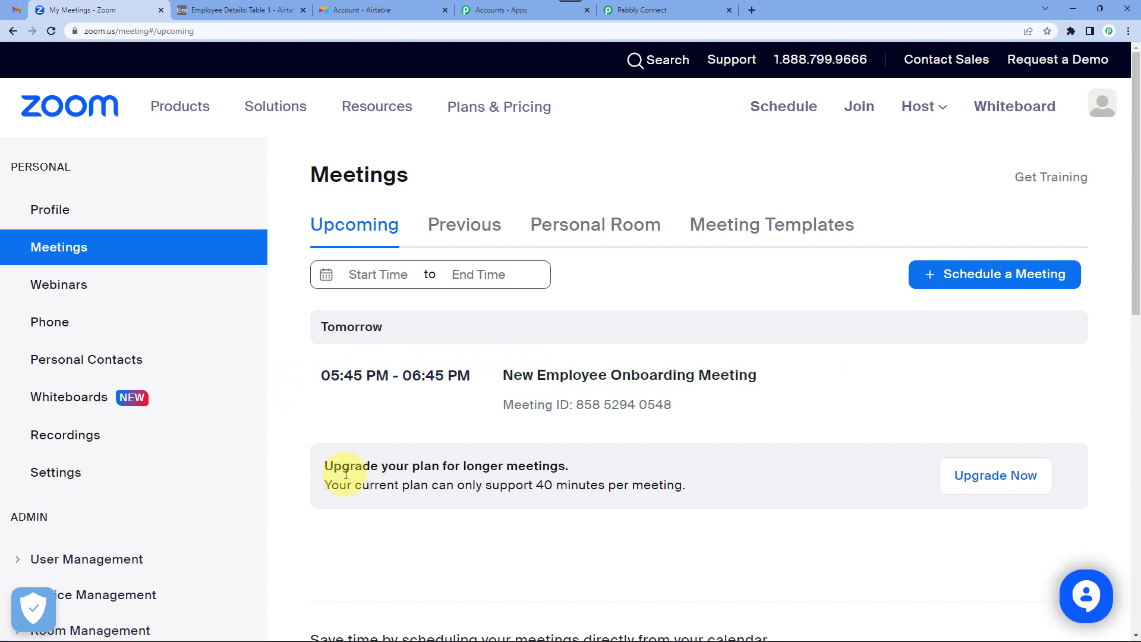
{"action": "mouse_move", "coordinate": [342, 376]}
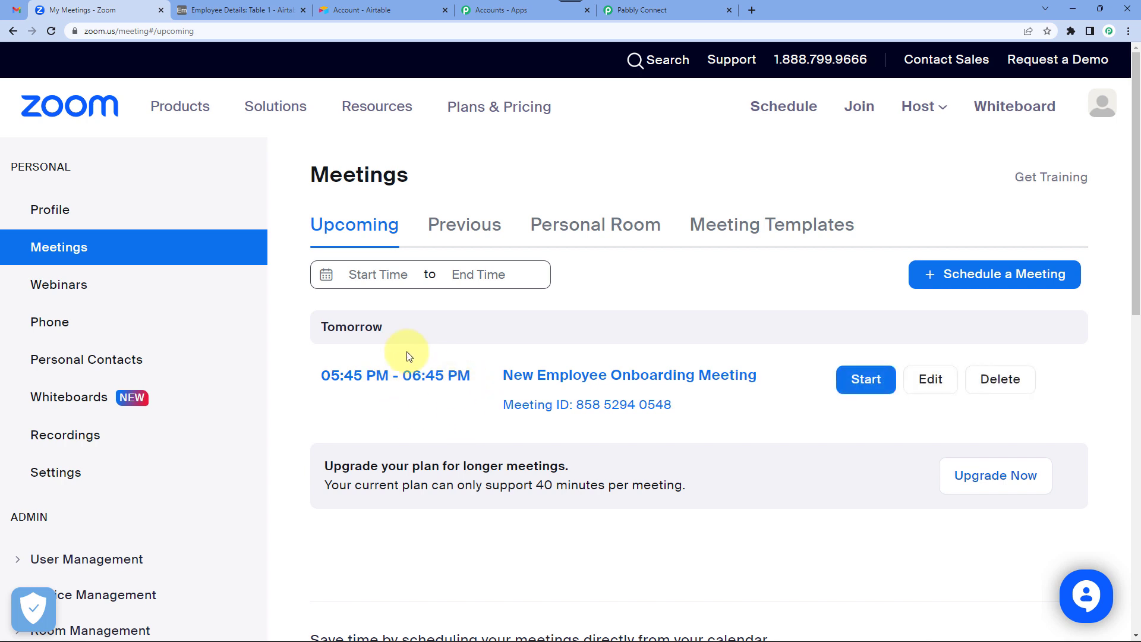
{"action": "double_click", "coordinate": [350, 327]}
{"action": "left_click", "coordinate": [365, 328]}
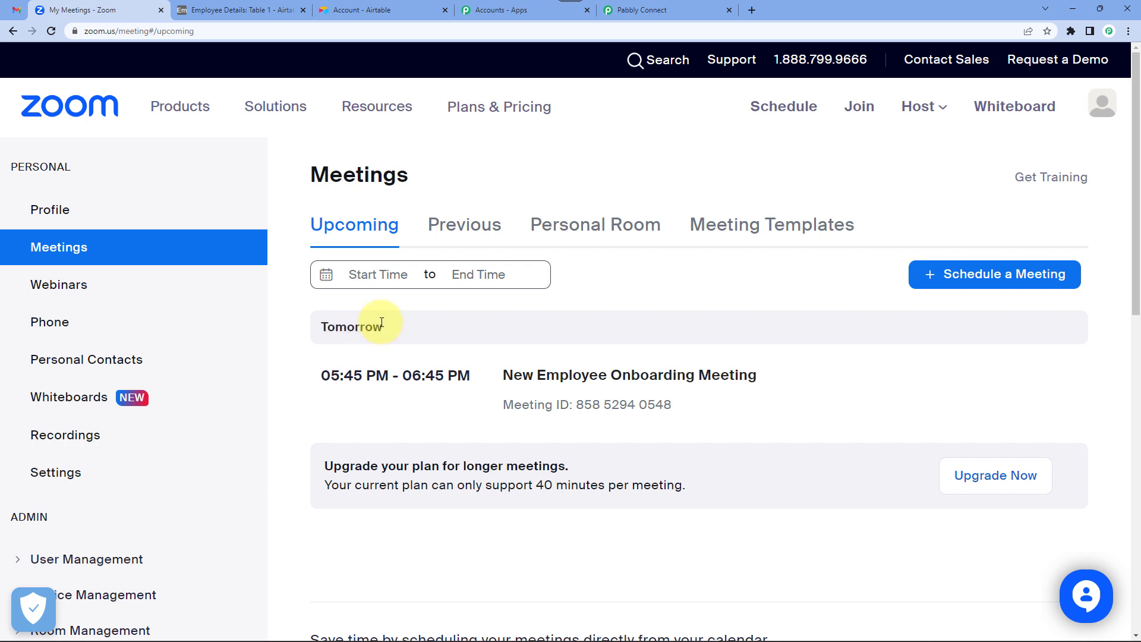
Compare the employee record and its Created time in Airtable with the day and time of the onboarding meeting in Zoom.
{"action": "left_click", "coordinate": [214, 10]}
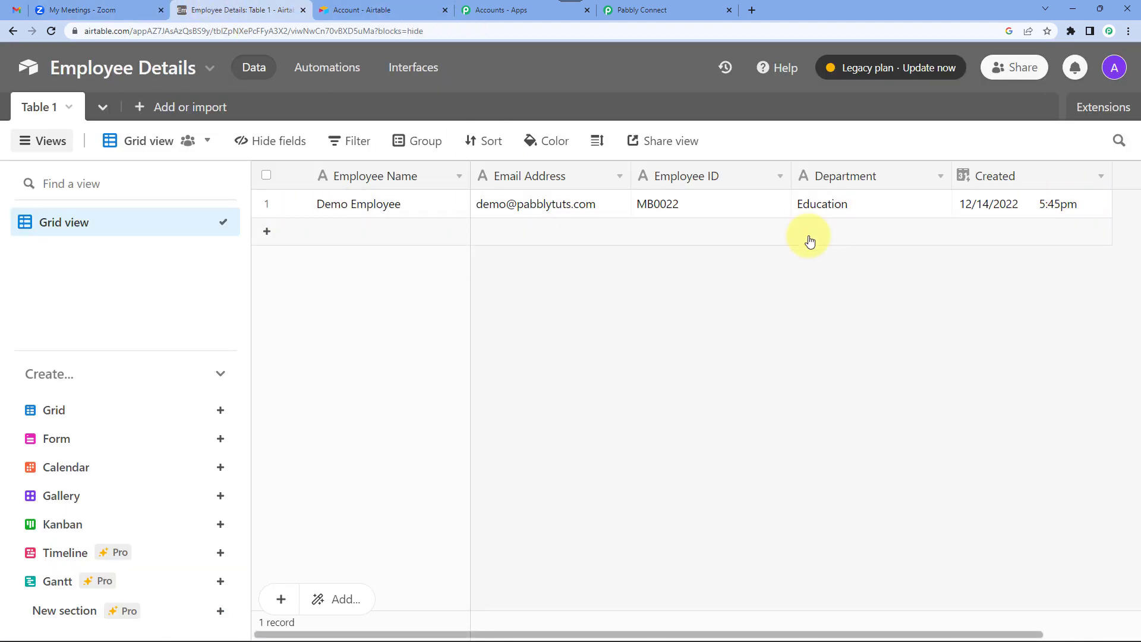
{"action": "left_click", "coordinate": [84, 10]}
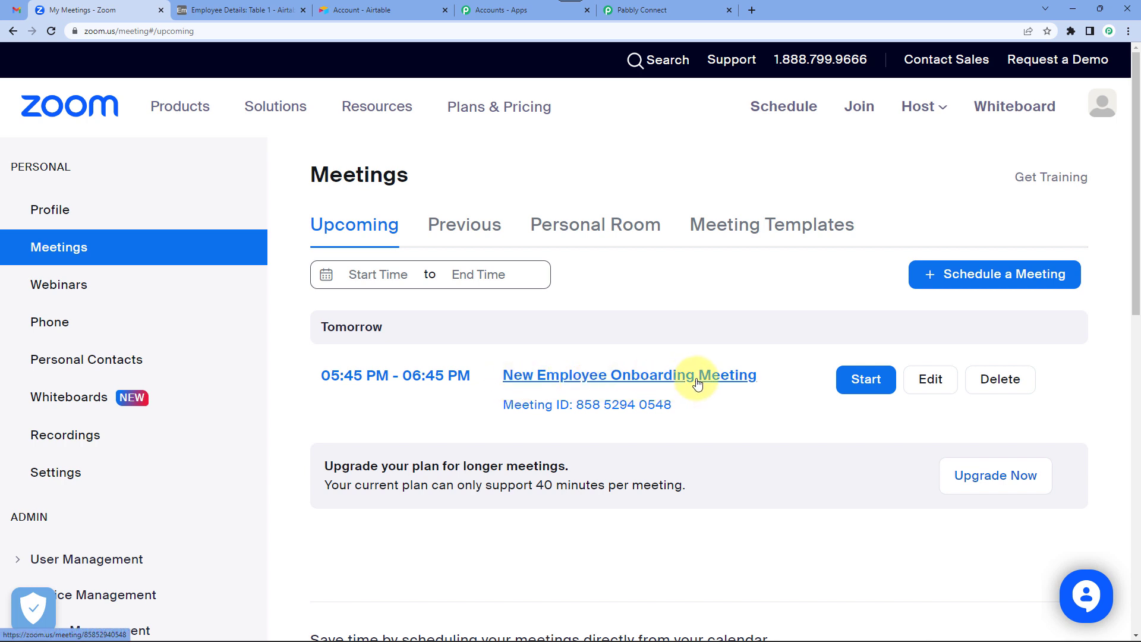
{"action": "left_click", "coordinate": [666, 12]}
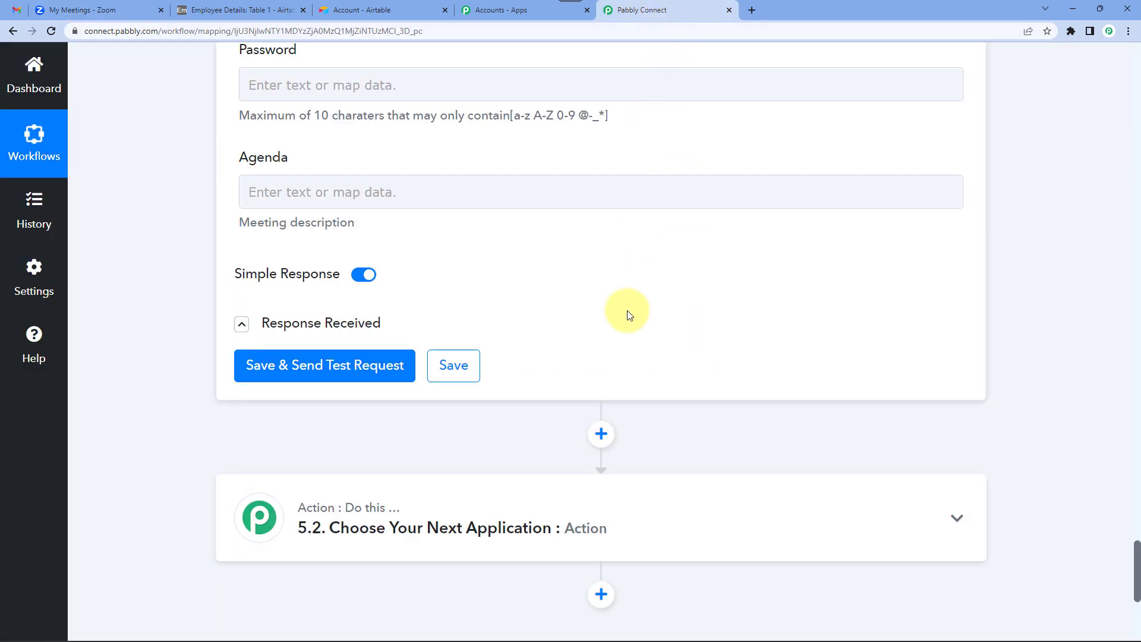
{"action": "left_click", "coordinate": [280, 12]}
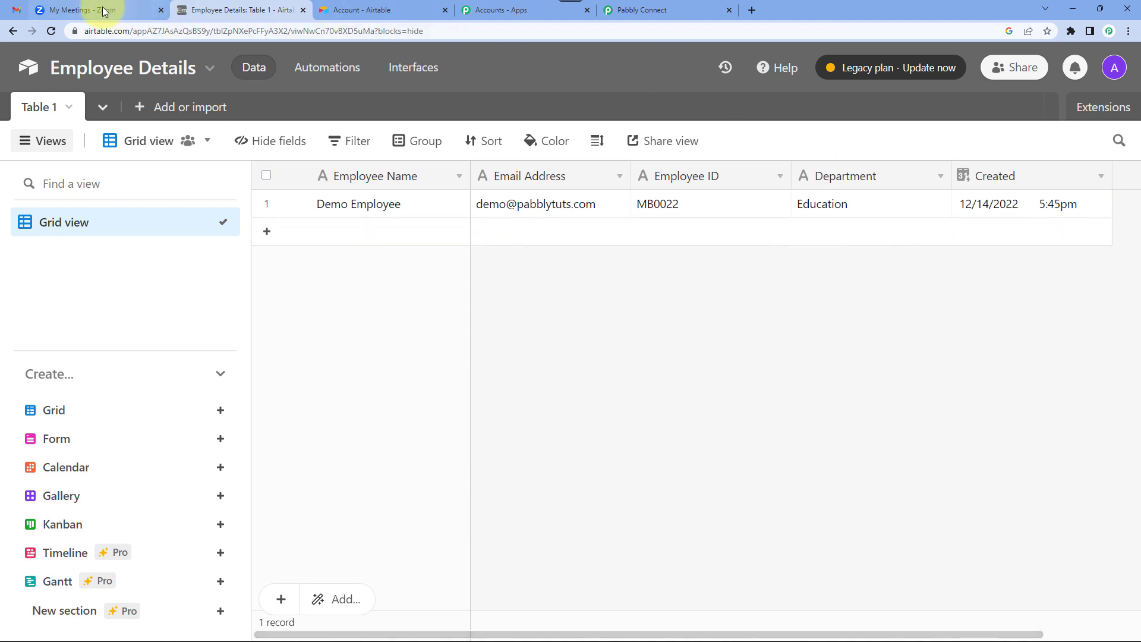
{"action": "mouse_move", "coordinate": [104, 11]}
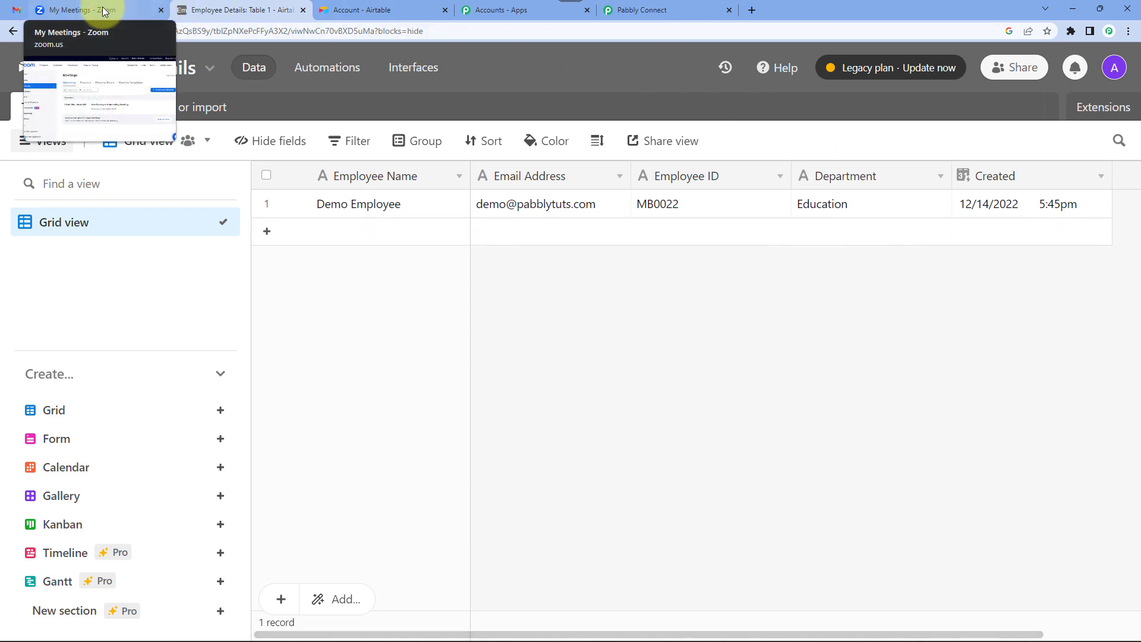
{"action": "left_click", "coordinate": [103, 11]}
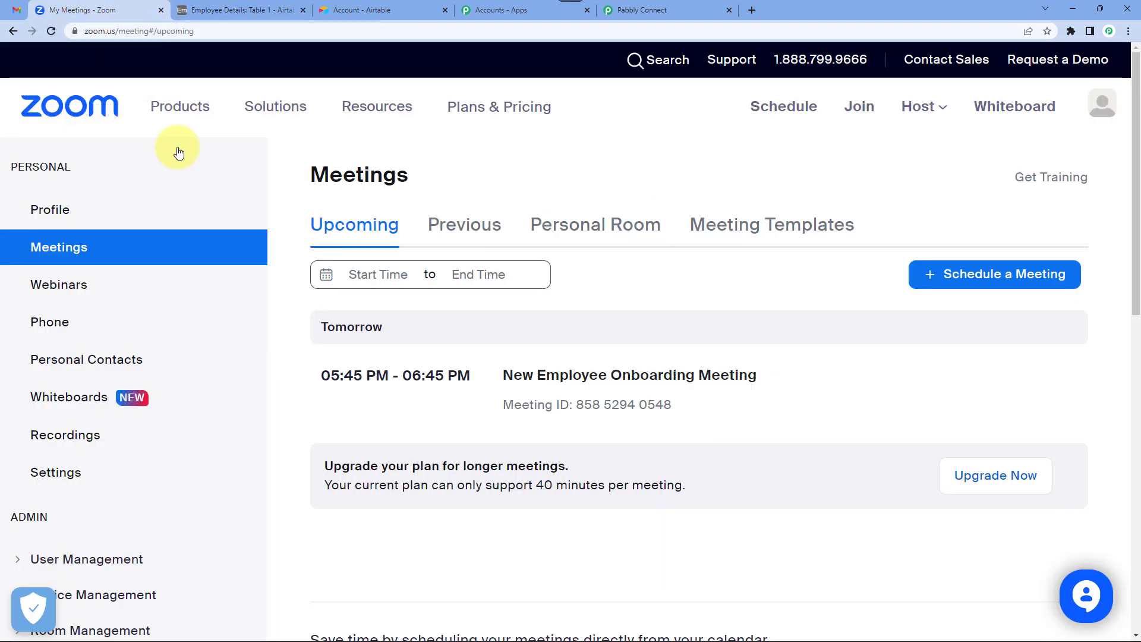
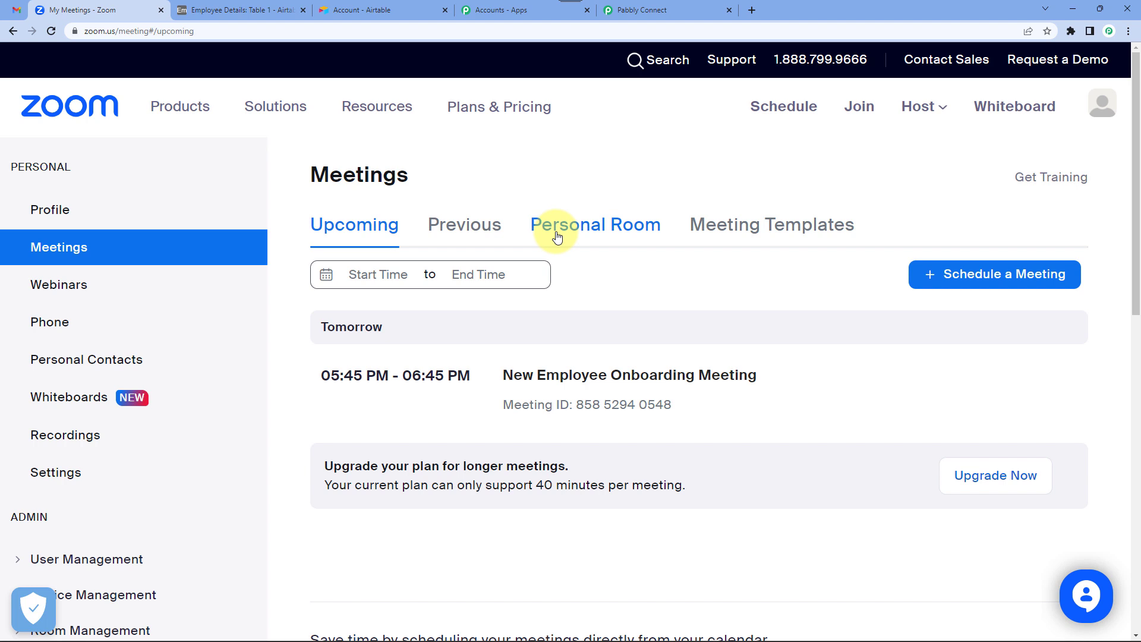
{"action": "double_click", "coordinate": [344, 327]}
{"action": "left_click", "coordinate": [482, 325]}
{"action": "left_click", "coordinate": [642, 10]}
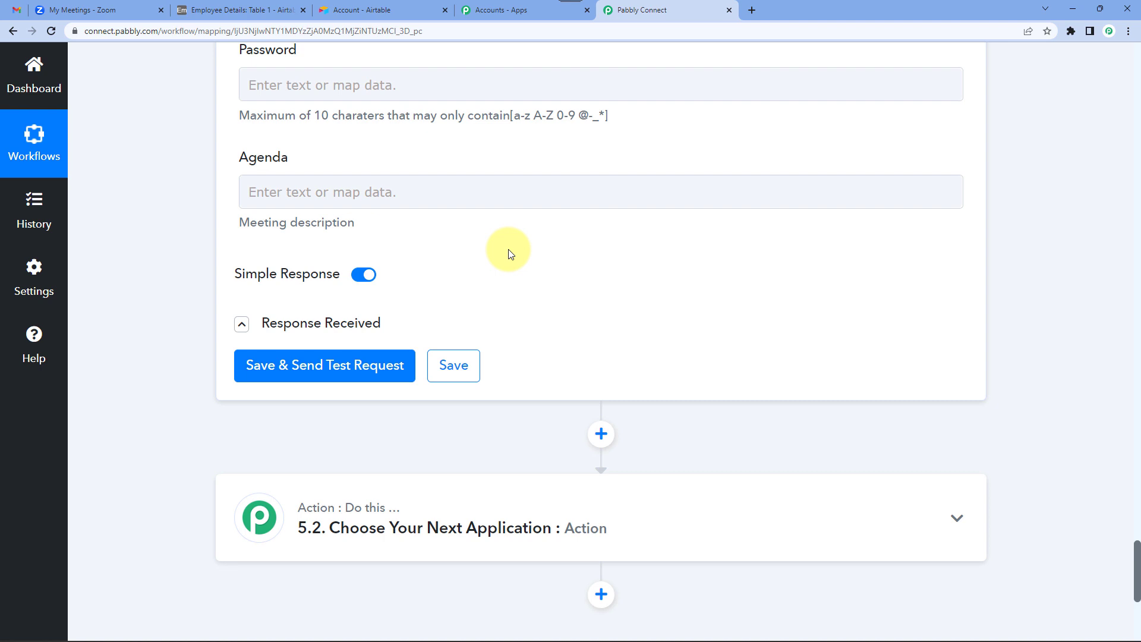
{"action": "left_click", "coordinate": [237, 10]}
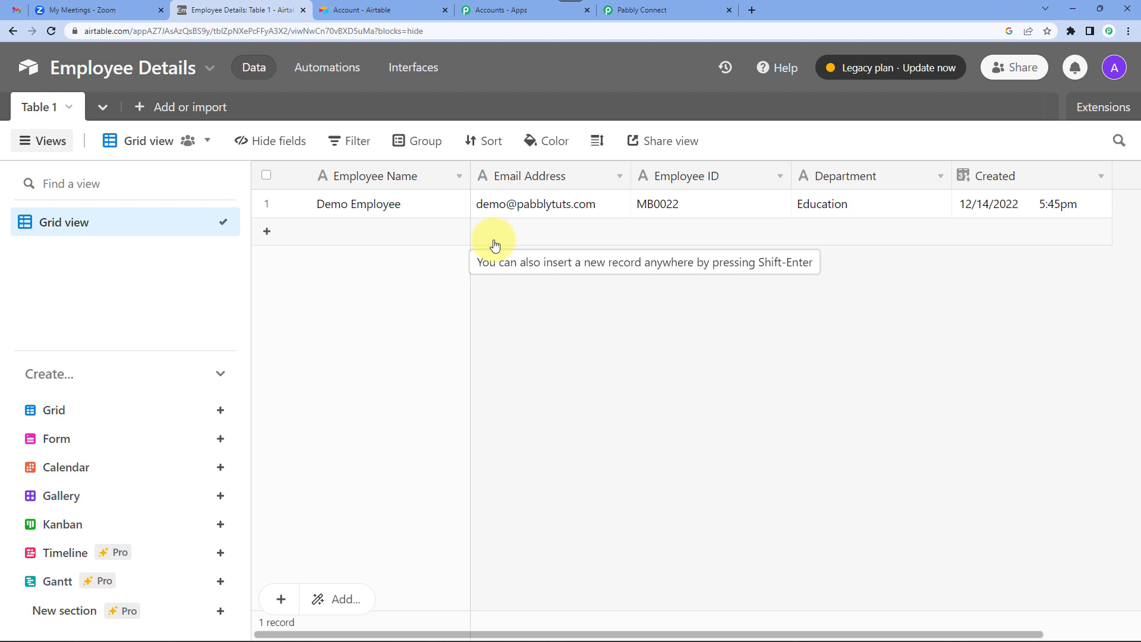
Switch to Pabbly Connect and choose Gmail as the app for the empty action step after the Zoom step.
{"action": "left_click", "coordinate": [654, 10]}
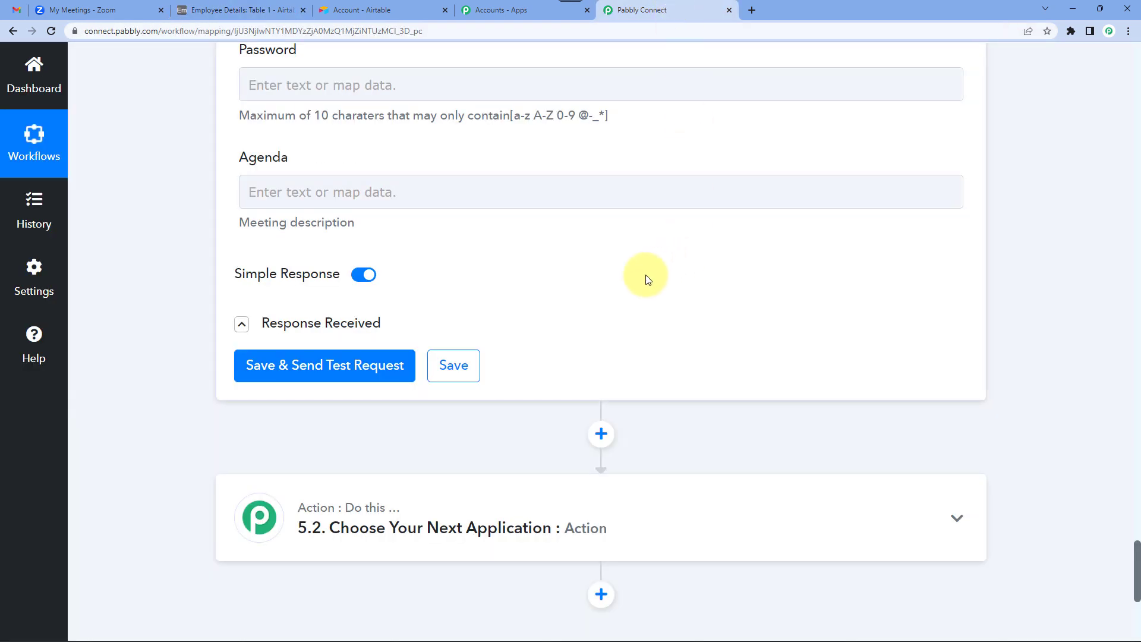
{"action": "scroll", "coordinate": [640, 276], "scroll_direction": "down", "scroll_amount": 3}
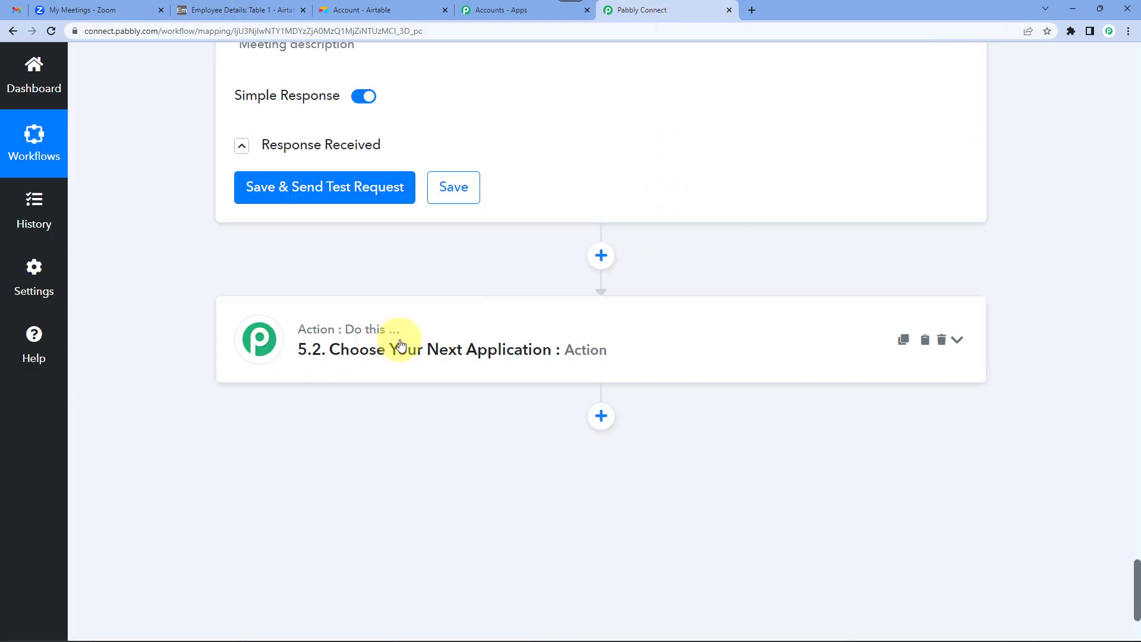
{"action": "left_click", "coordinate": [357, 349]}
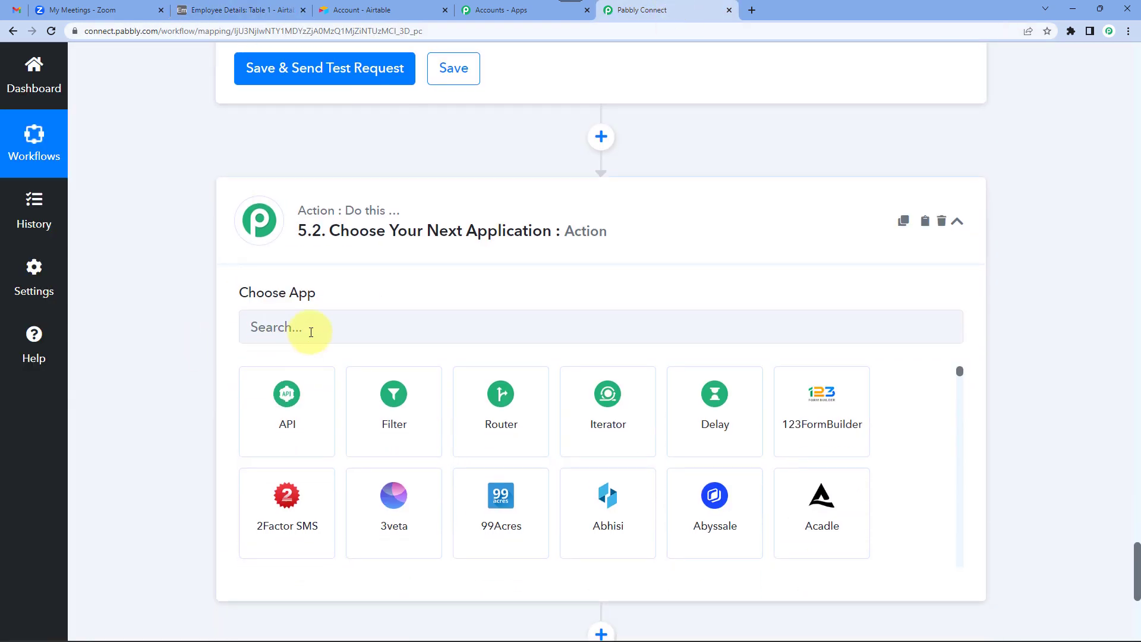
{"action": "left_click", "coordinate": [310, 331]}
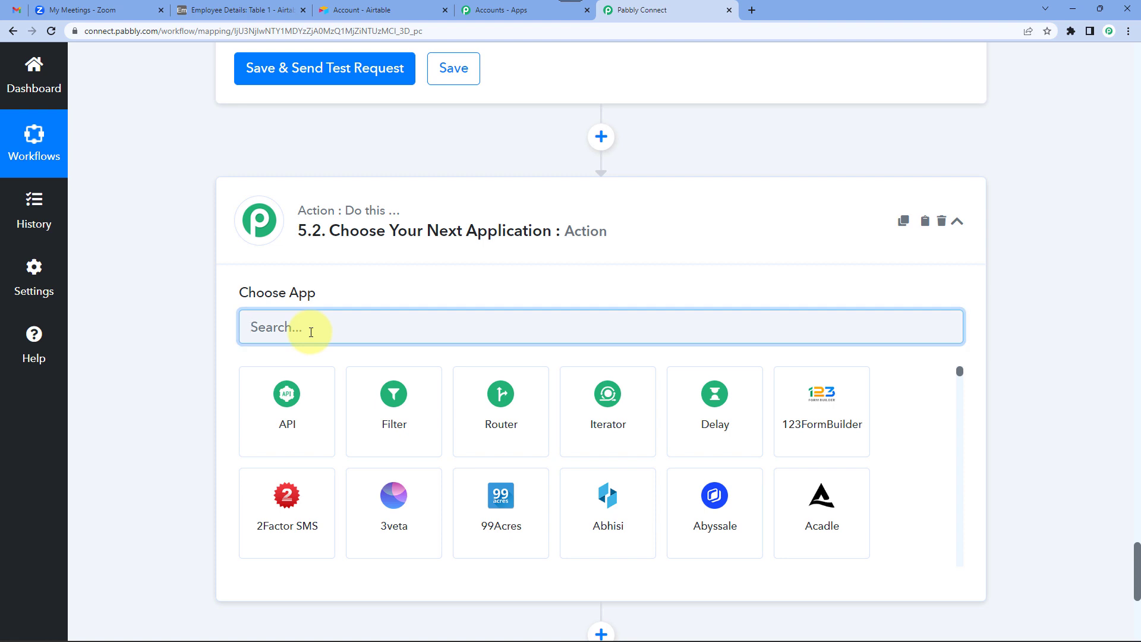
{"action": "type", "text": "Gmail"}
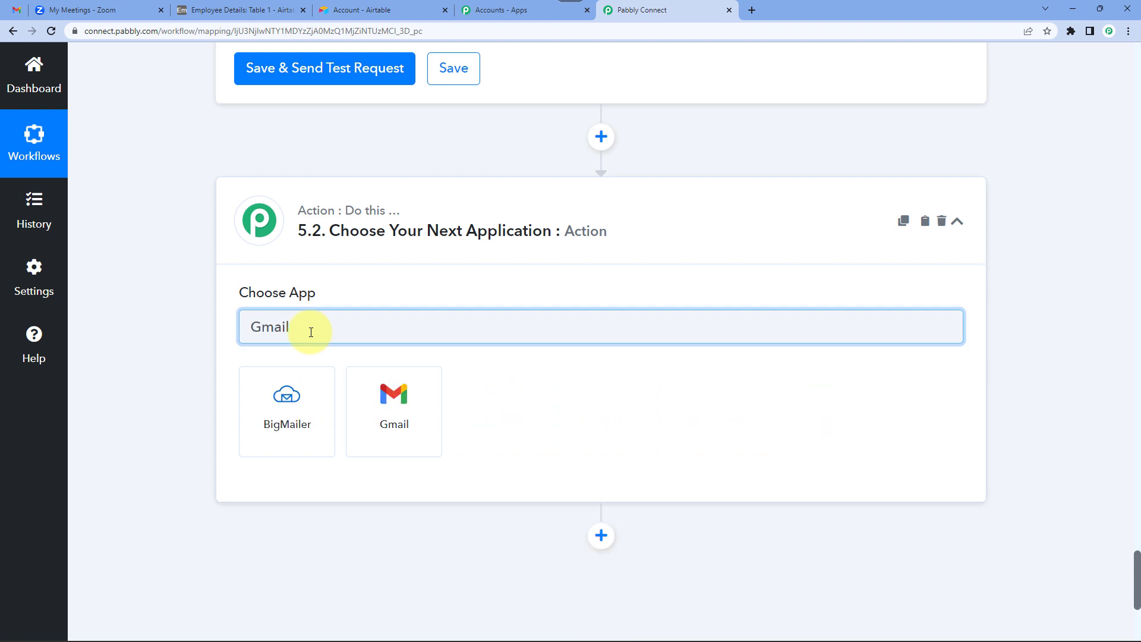
{"action": "left_click", "coordinate": [381, 419]}
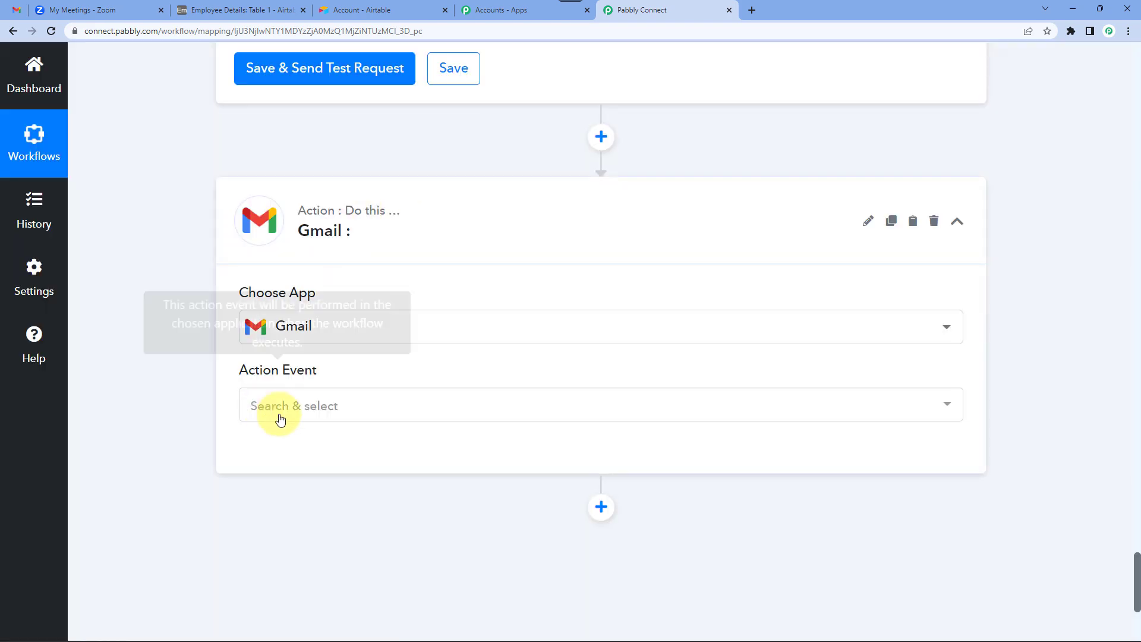
Set the Gmail step's action event to Send Email and open its account connection settings.
{"action": "left_click", "coordinate": [312, 409]}
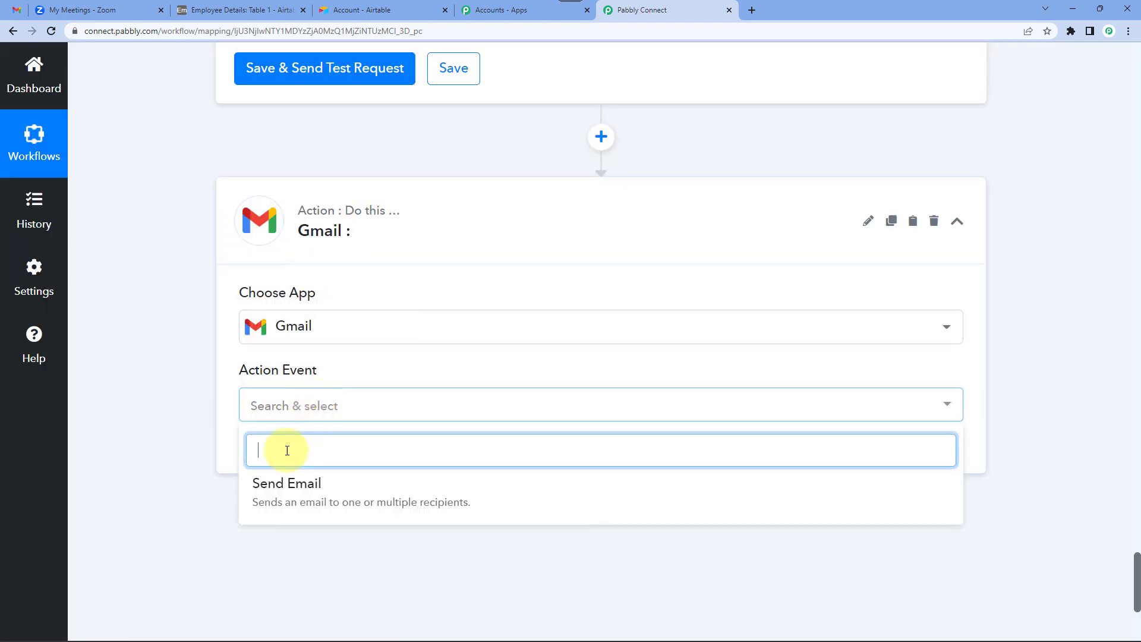
{"action": "left_click", "coordinate": [318, 508]}
{"action": "left_click", "coordinate": [301, 463]}
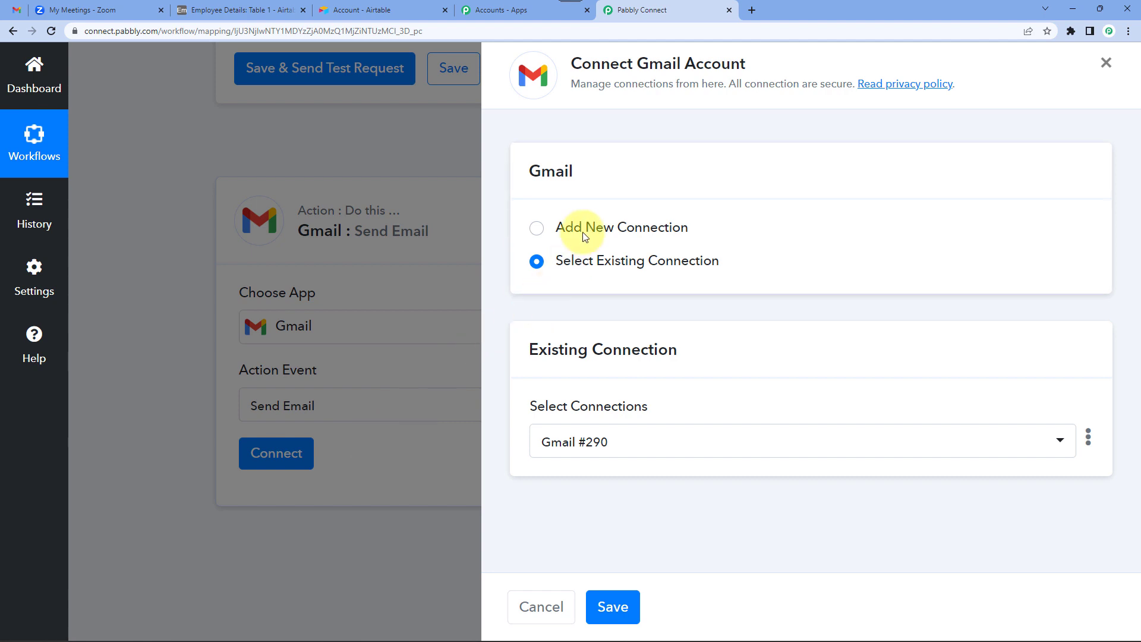
Add a new Gmail connection, choosing the Google account and granting Pabbly Connect access to it.
{"action": "left_click", "coordinate": [582, 234]}
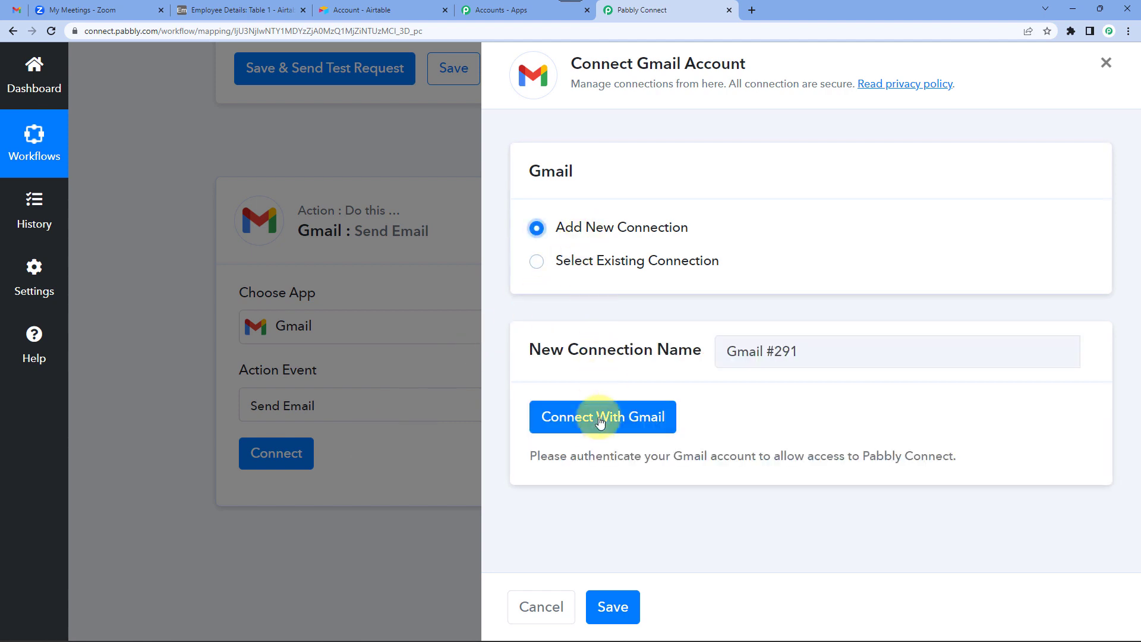
{"action": "left_click", "coordinate": [588, 431]}
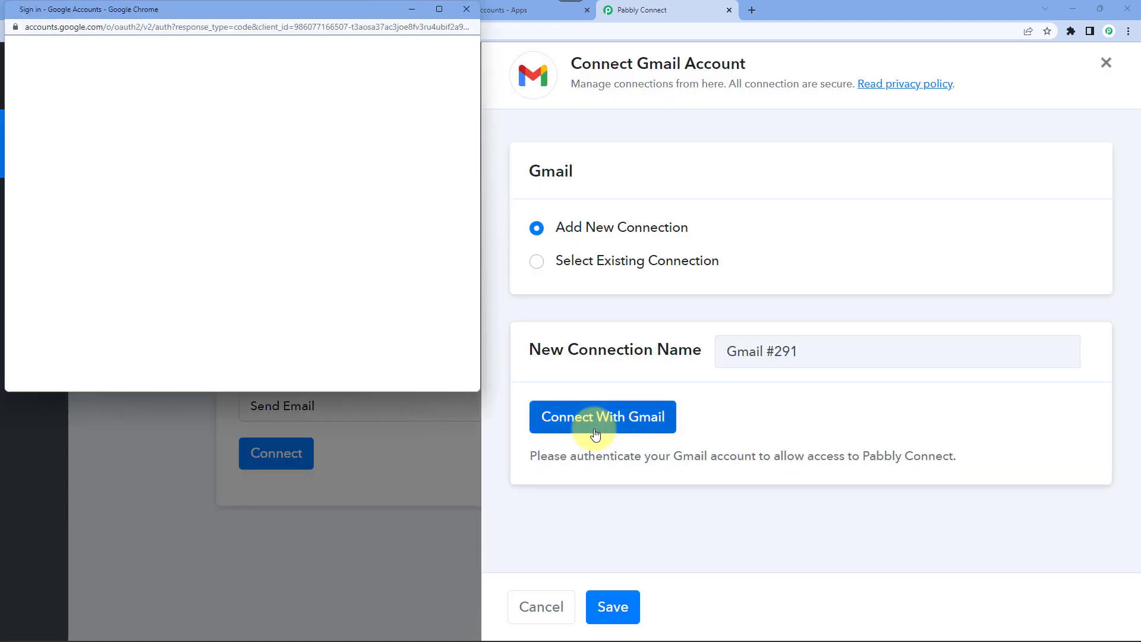
{"action": "left_click", "coordinate": [161, 248]}
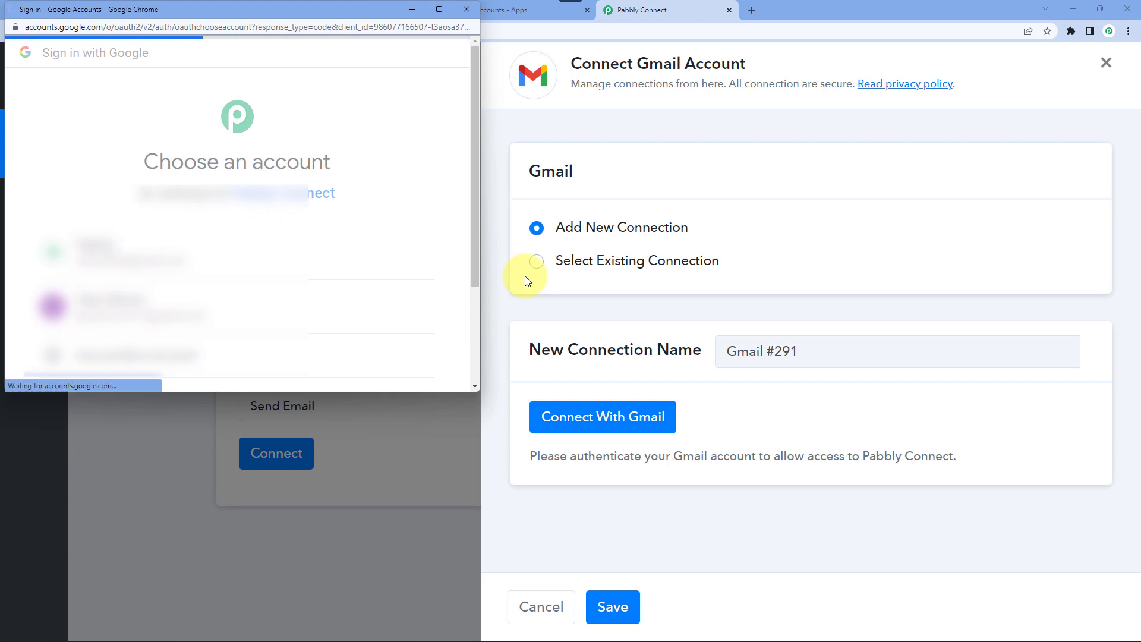
{"action": "scroll", "coordinate": [343, 251], "scroll_direction": "down", "scroll_amount": 5}
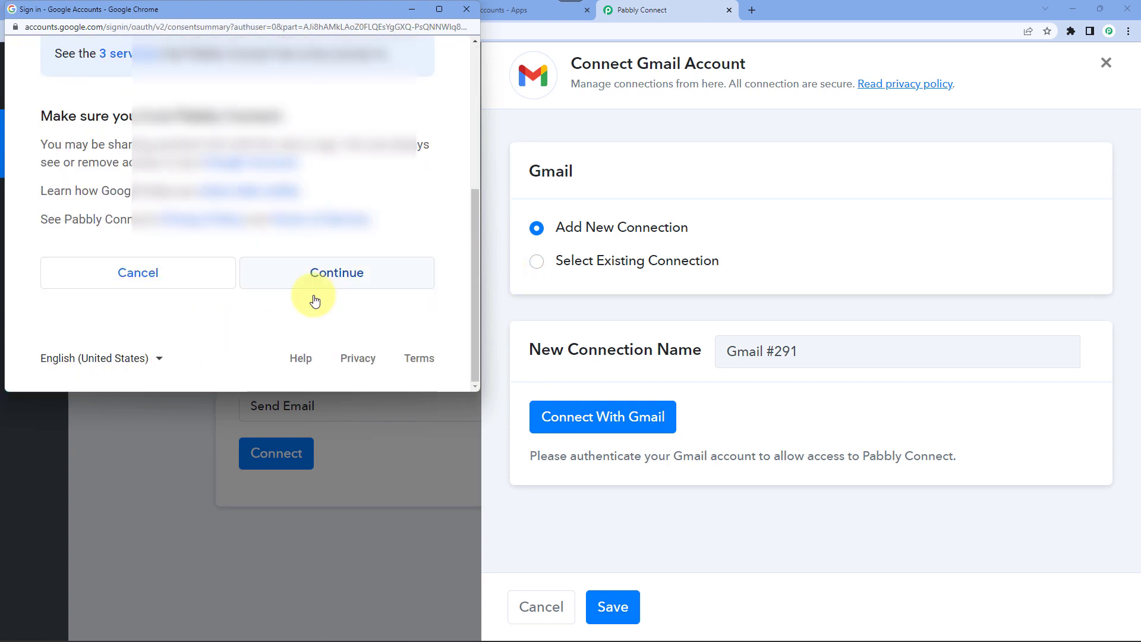
{"action": "left_click", "coordinate": [335, 288]}
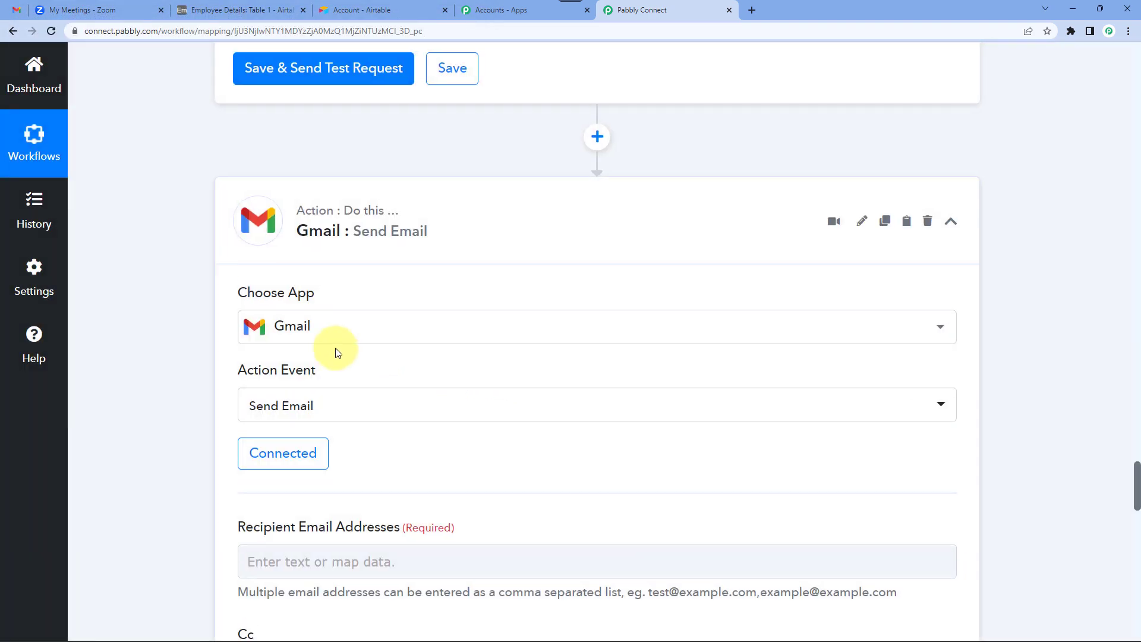
Map the Recipient Email Addresses of the email to the Email Address field from the Airtable New Record step.
{"action": "scroll", "coordinate": [331, 348], "scroll_direction": "down", "scroll_amount": 3}
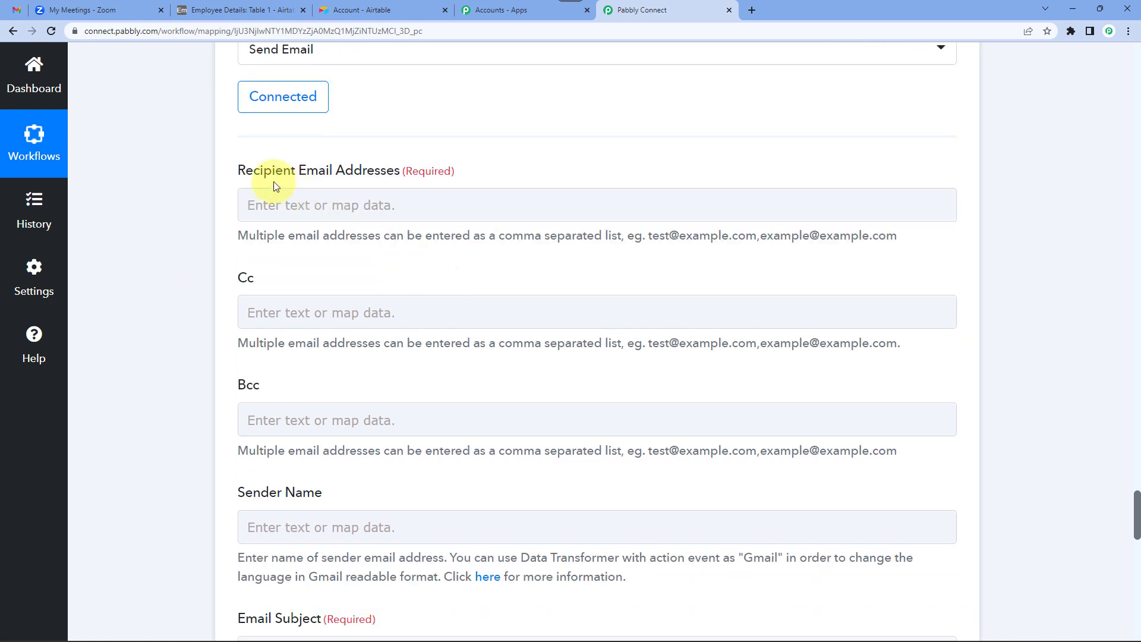
{"action": "left_click_drag", "start_coordinate": [236, 172], "coordinate": [393, 178]}
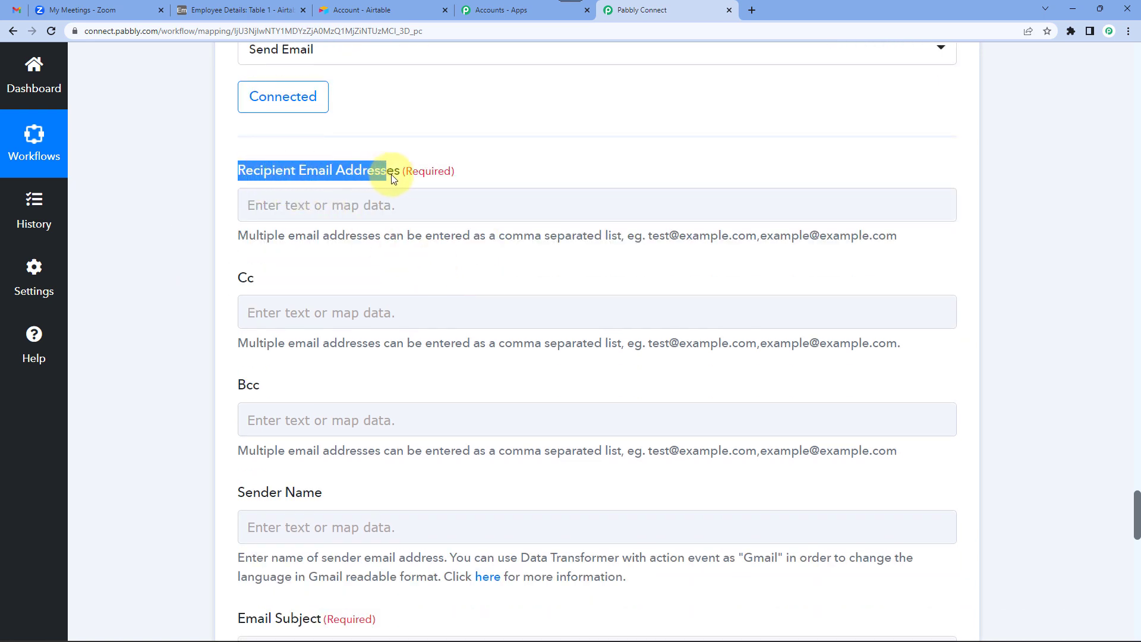
{"action": "left_click", "coordinate": [387, 172]}
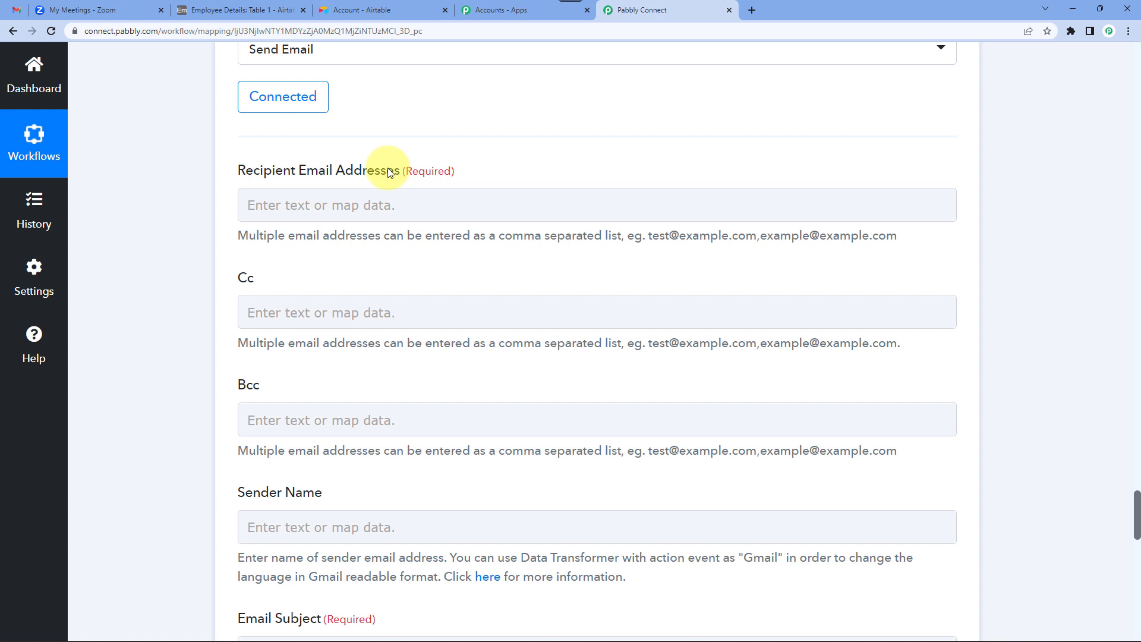
{"action": "left_click", "coordinate": [304, 207]}
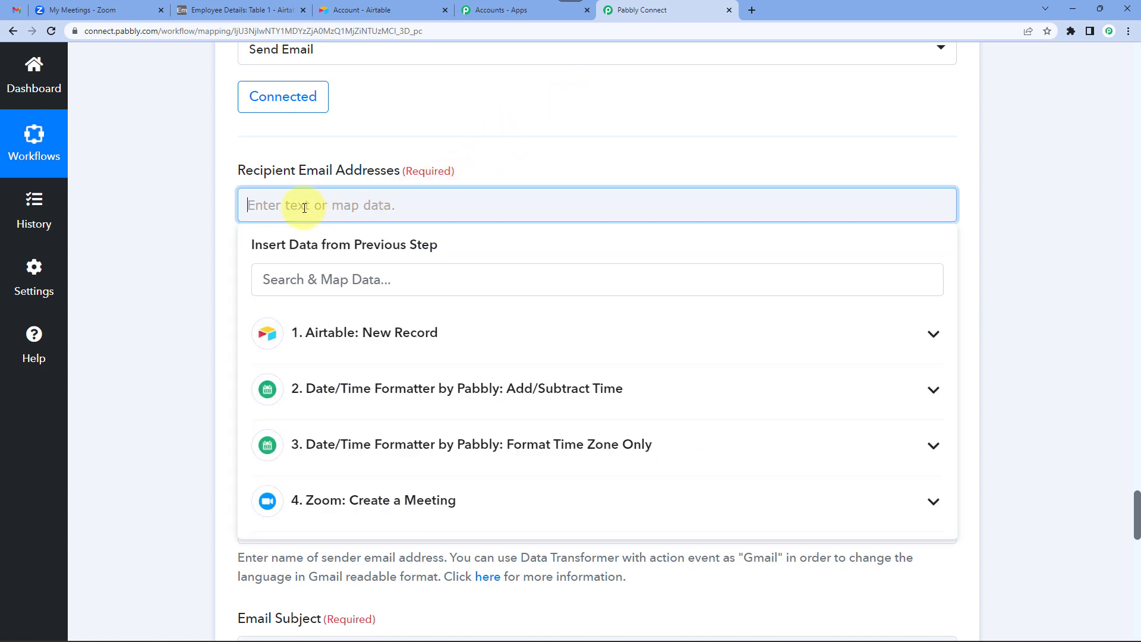
{"action": "left_click", "coordinate": [354, 334]}
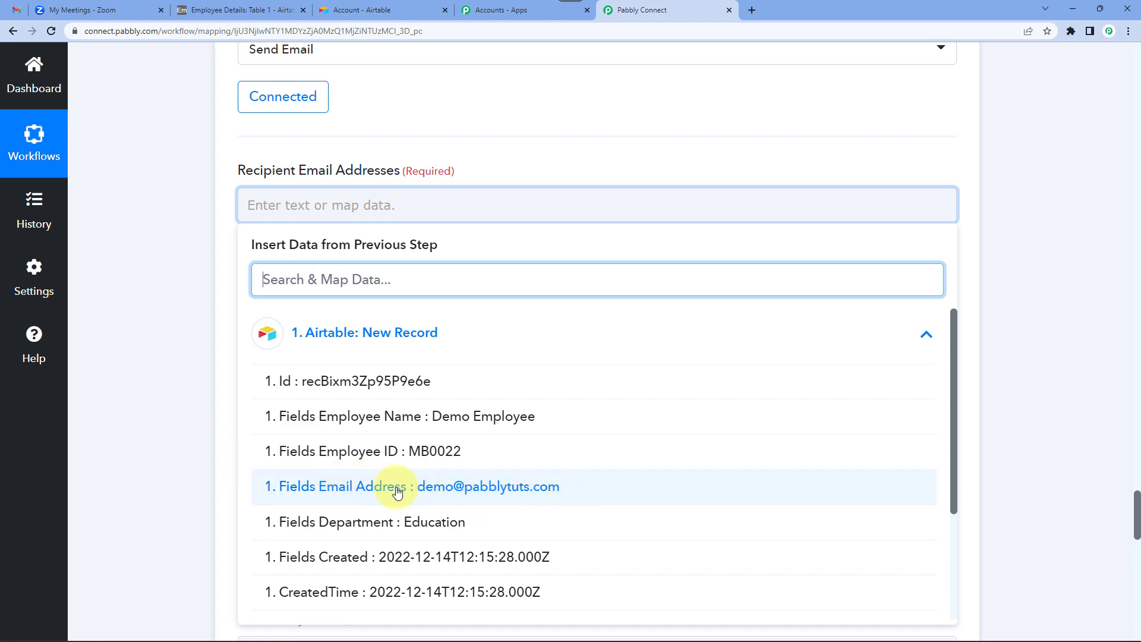
{"action": "left_click", "coordinate": [338, 487]}
{"action": "left_click", "coordinate": [201, 238]}
Set the email's Sender Name to "Magnet Brains", leaving Cc and Bcc empty.
{"action": "scroll", "coordinate": [201, 238], "scroll_direction": "down", "scroll_amount": 2}
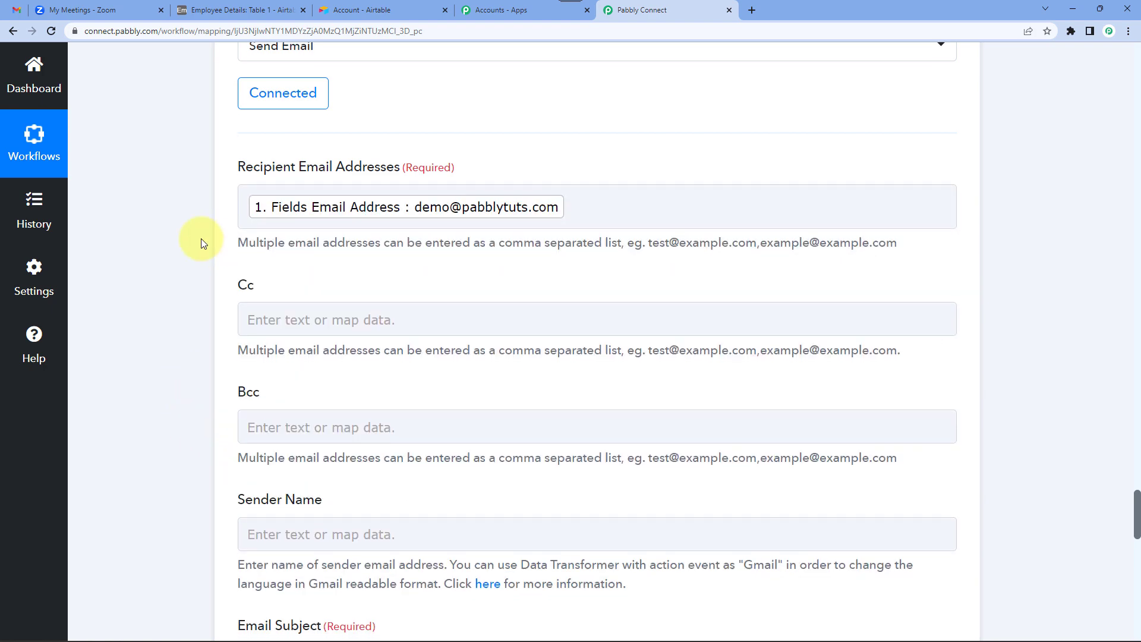
{"action": "scroll", "coordinate": [205, 269], "scroll_direction": "down", "scroll_amount": 2}
{"action": "left_click", "coordinate": [326, 238]}
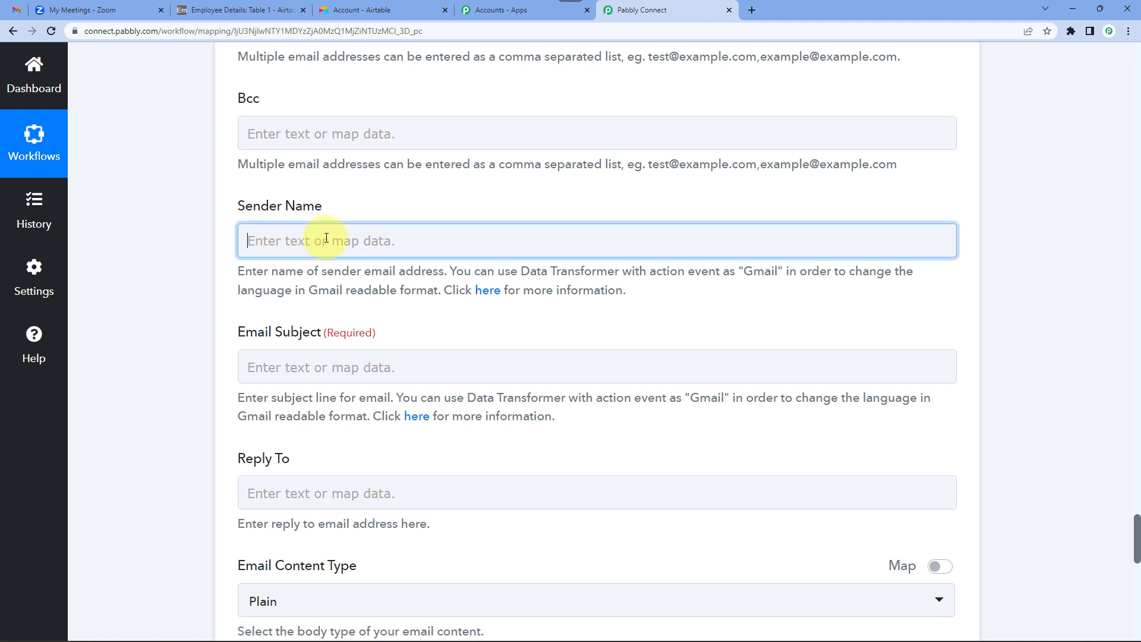
{"action": "type", "text": "Magnet Brains"}
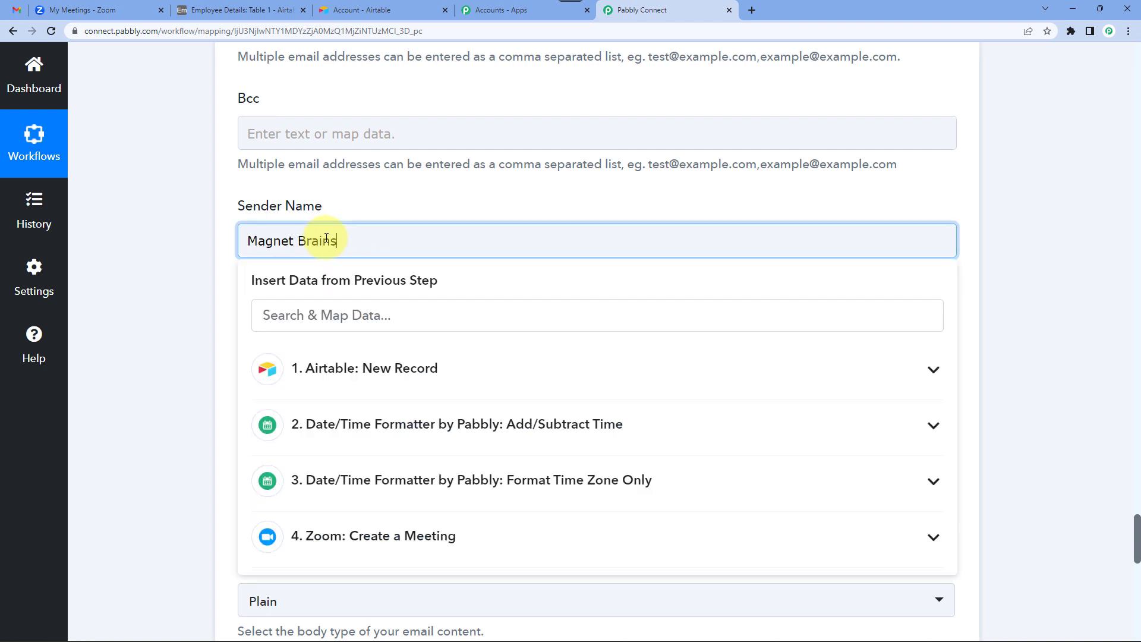
{"action": "left_click", "coordinate": [201, 256]}
Enter "Meeting Update" as the Email Subject.
{"action": "scroll", "coordinate": [201, 255], "scroll_direction": "down", "scroll_amount": 2}
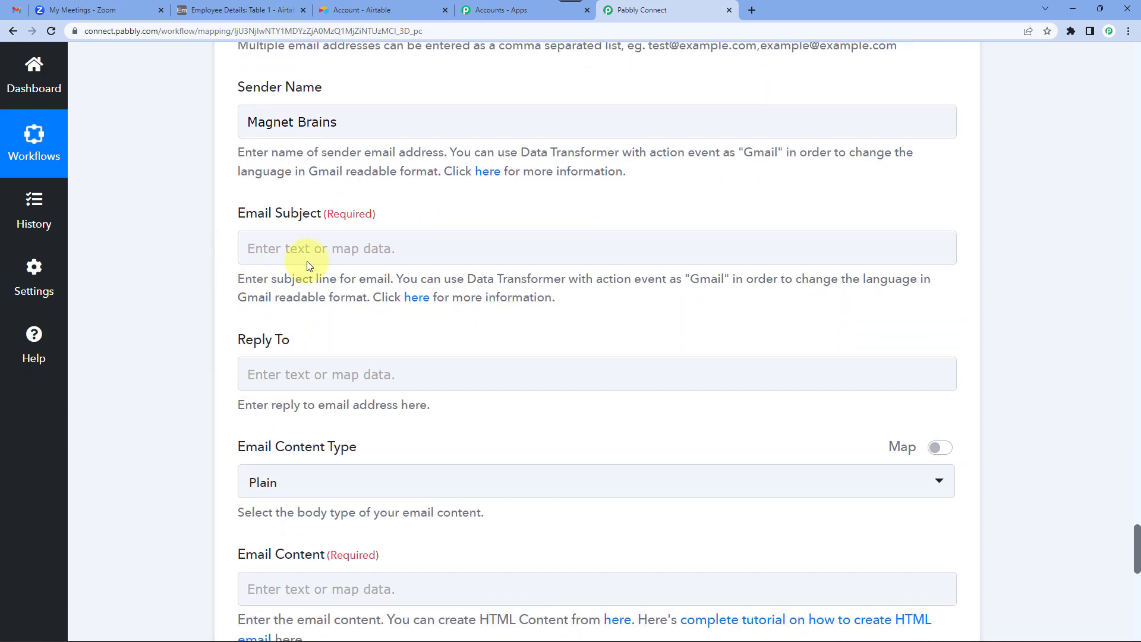
{"action": "left_click", "coordinate": [315, 249]}
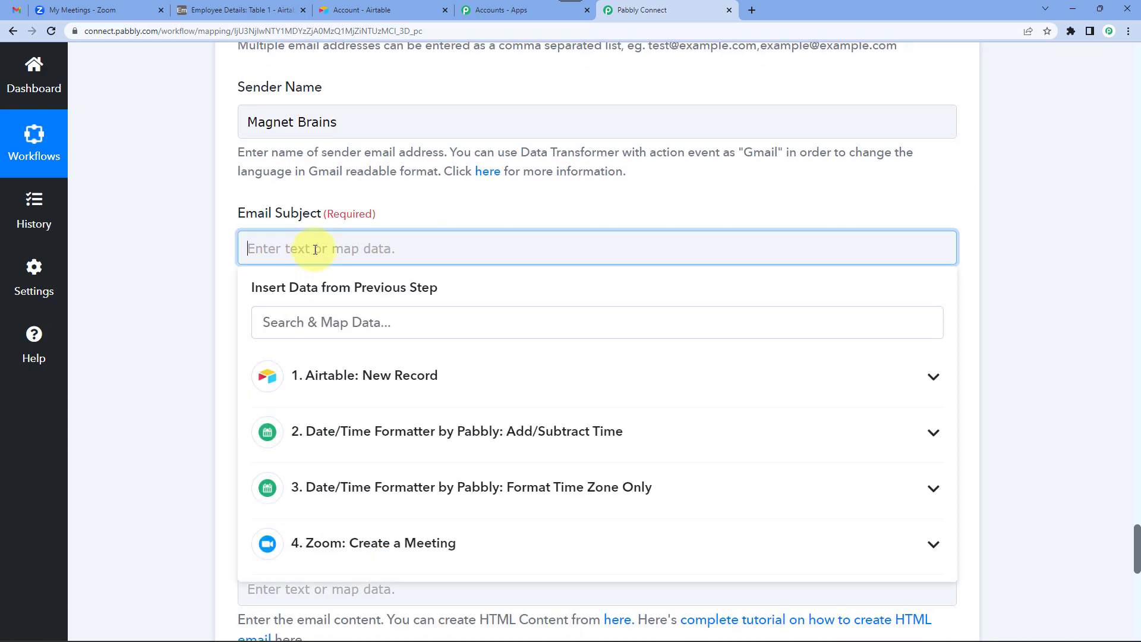
{"action": "type", "text": "Meeting Update"}
{"action": "left_click", "coordinate": [233, 252]}
Keep the content type Plain and write an email announcing tomorrow's Zoom onboarding session, with blanks for the name, time and join link, ending "Thanks.".
{"action": "scroll", "coordinate": [233, 252], "scroll_direction": "down", "scroll_amount": 2}
{"action": "scroll", "coordinate": [272, 260], "scroll_direction": "down", "scroll_amount": 2}
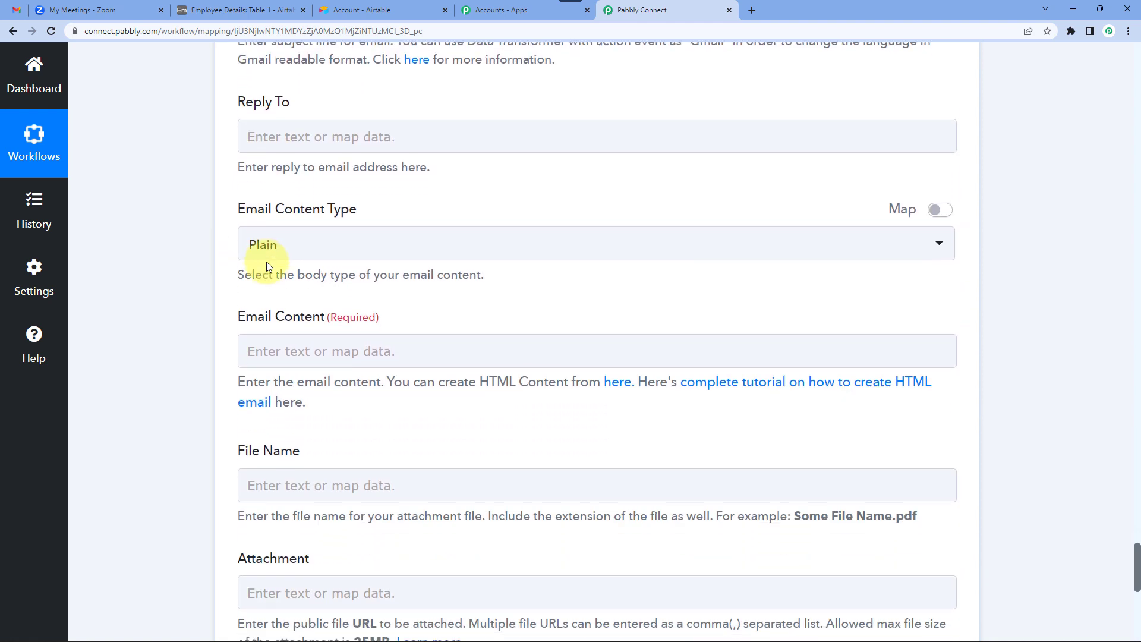
{"action": "left_click", "coordinate": [274, 243]}
{"action": "left_click", "coordinate": [257, 250]}
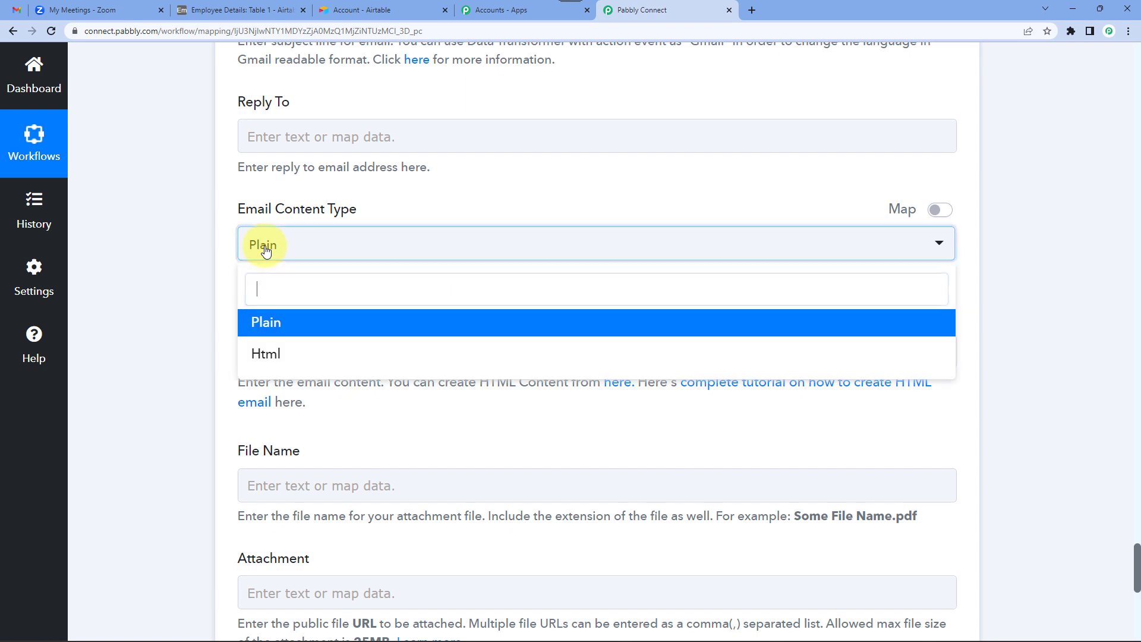
{"action": "left_click", "coordinate": [206, 279]}
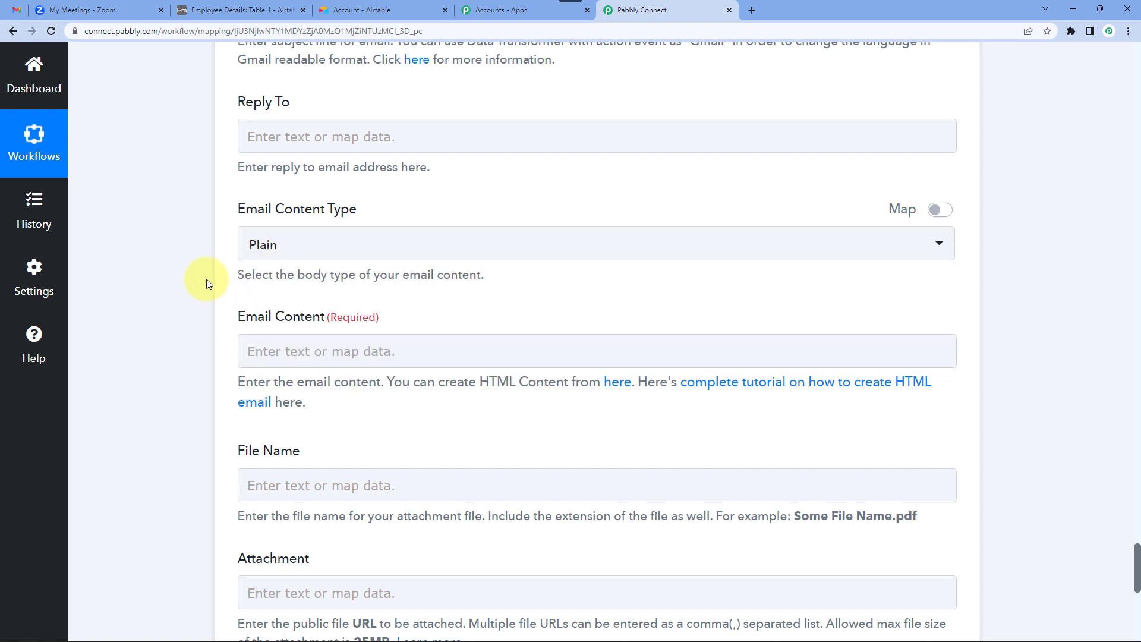
{"action": "scroll", "coordinate": [206, 280], "scroll_direction": "down", "scroll_amount": 2}
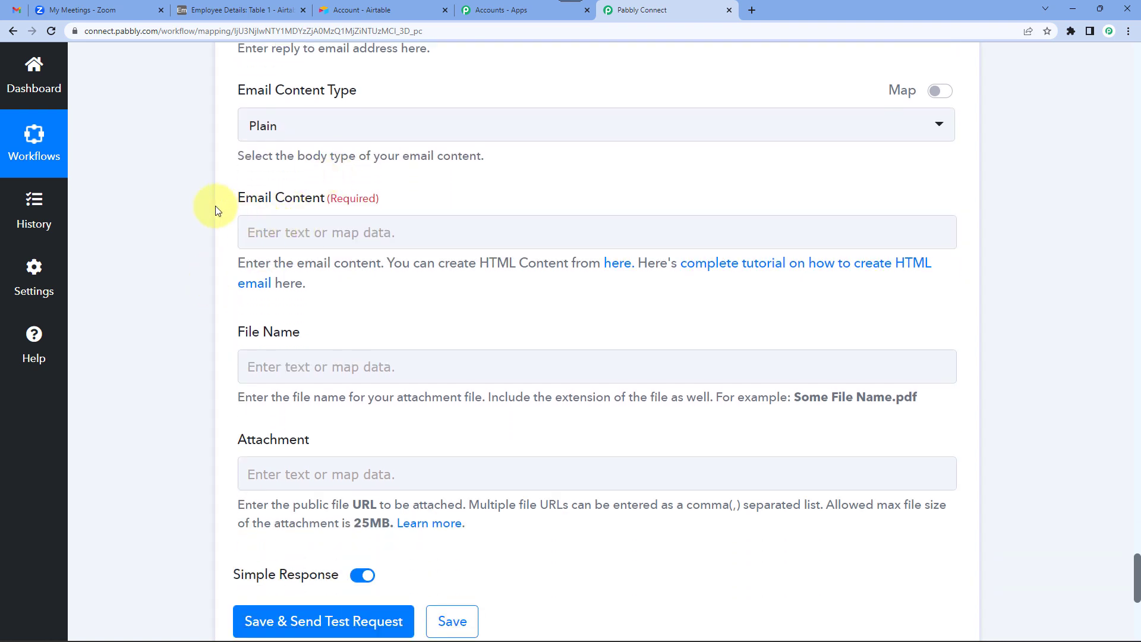
{"action": "scroll", "coordinate": [216, 206], "scroll_direction": "down", "scroll_amount": 1}
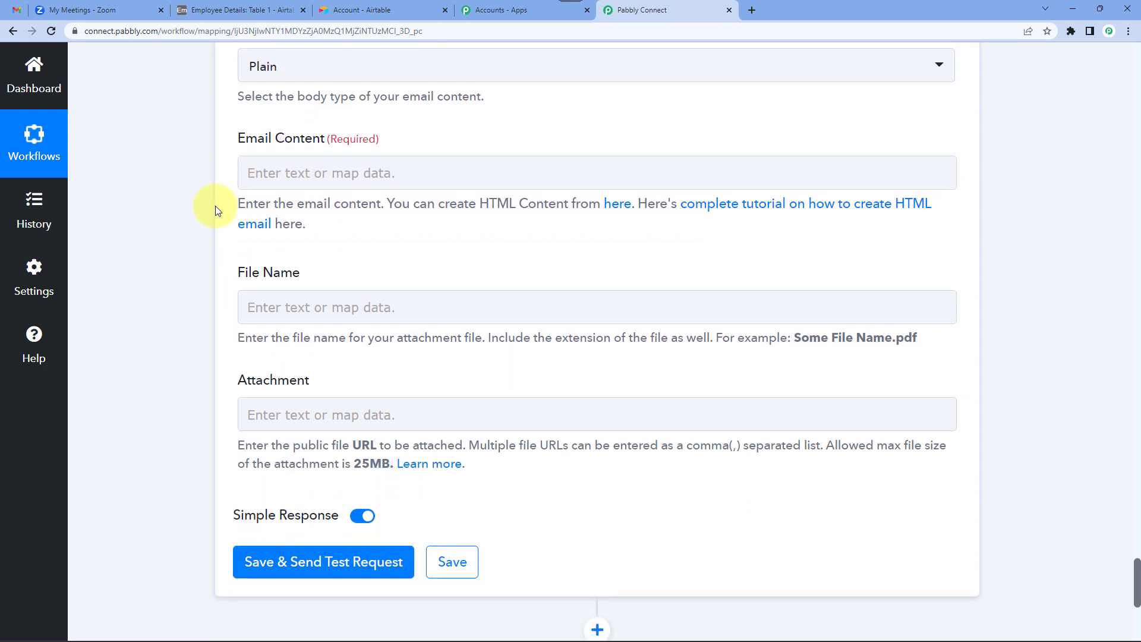
{"action": "left_click", "coordinate": [308, 174]}
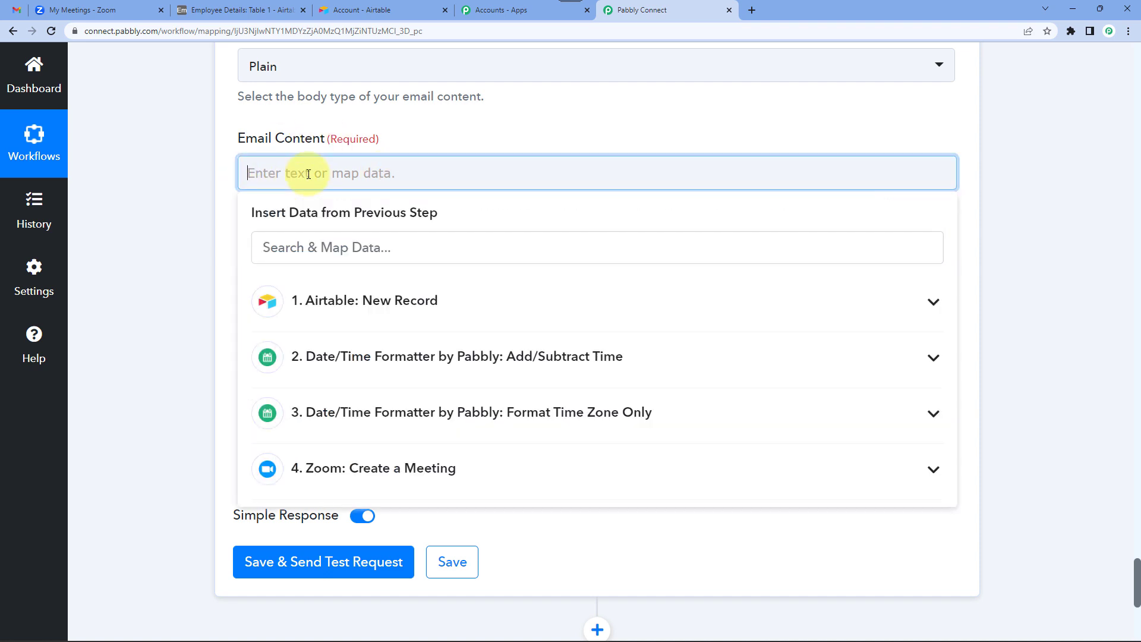
{"action": "type", "text": "Hello____,  This is to inform you that tommorow you have an onboarding session to attend on Zoom. Please be ready and join the meeting sharp at ___.  You can join the meeting through this link: _____  Thanks."}
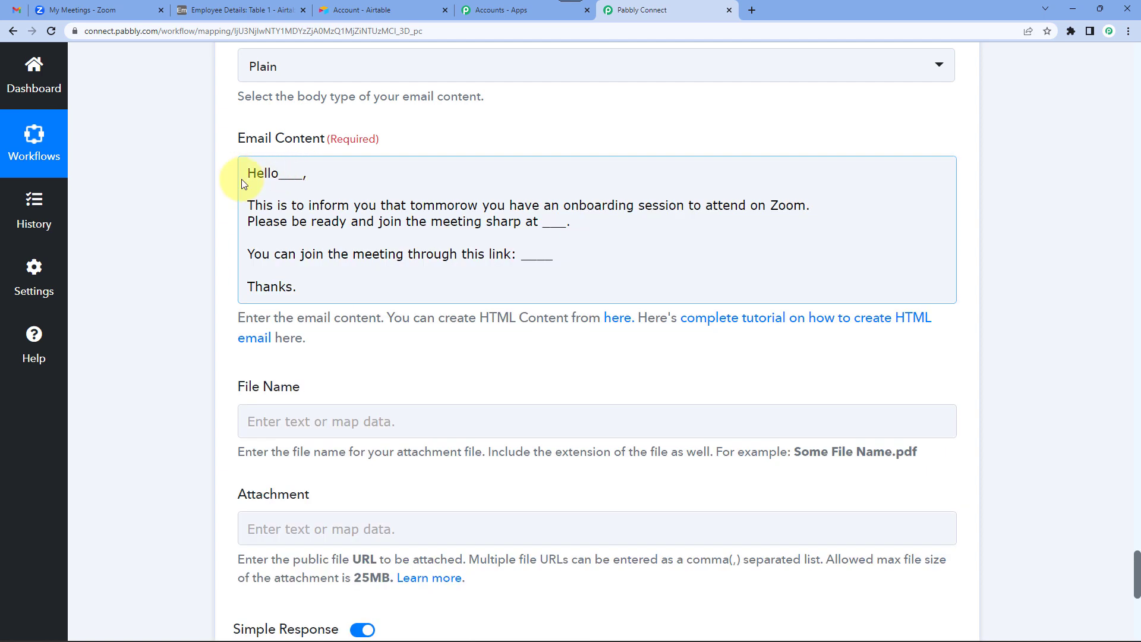
{"action": "left_click", "coordinate": [288, 180]}
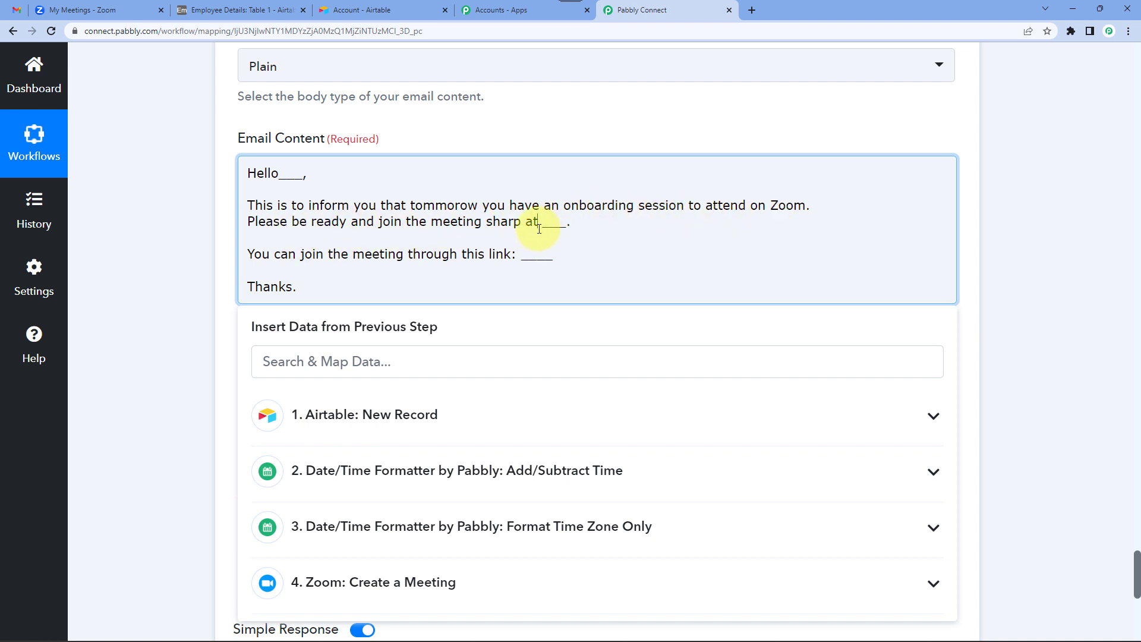
{"action": "left_click_drag", "start_coordinate": [560, 230], "coordinate": [565, 224]}
{"action": "left_click", "coordinate": [267, 271]}
{"action": "left_click_drag", "start_coordinate": [518, 259], "coordinate": [552, 257]}
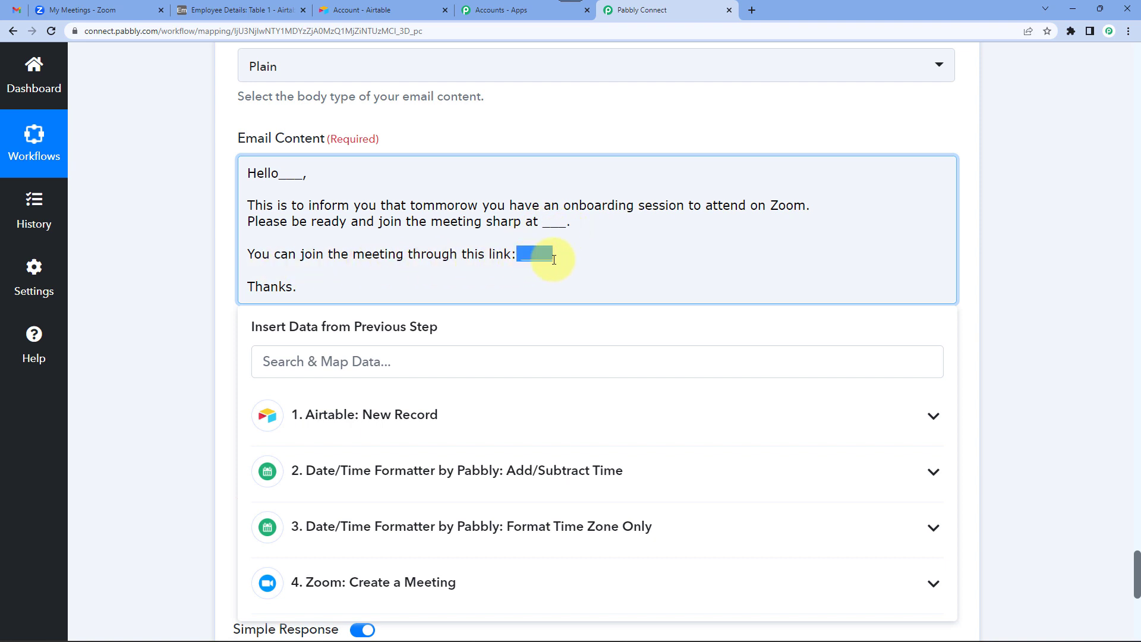
{"action": "left_click", "coordinate": [215, 258]}
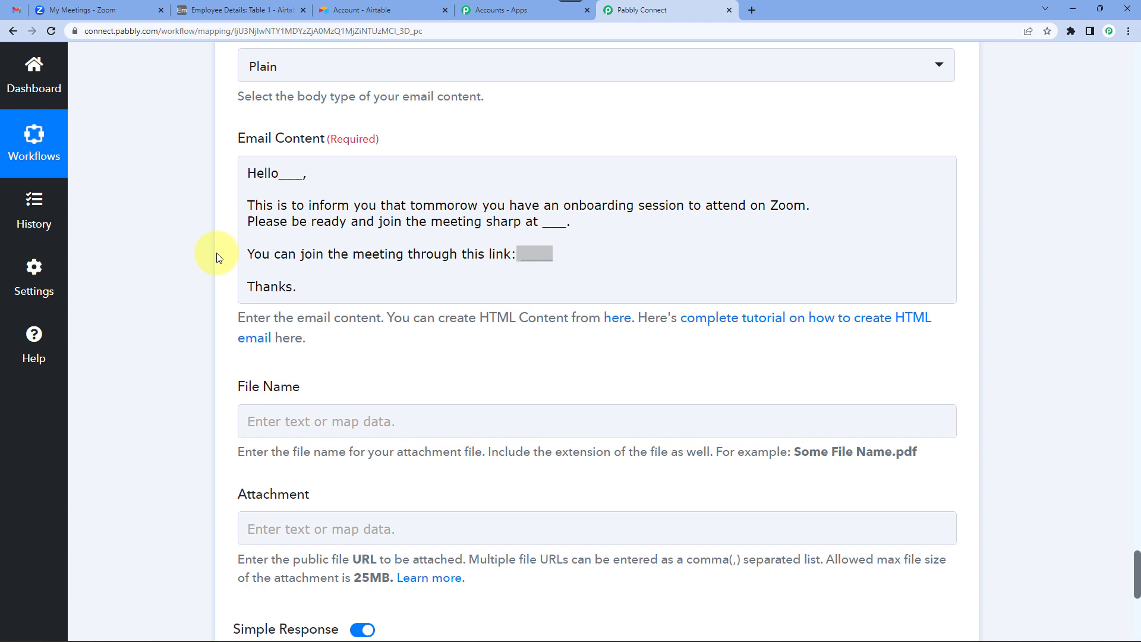
{"action": "left_click", "coordinate": [528, 254]}
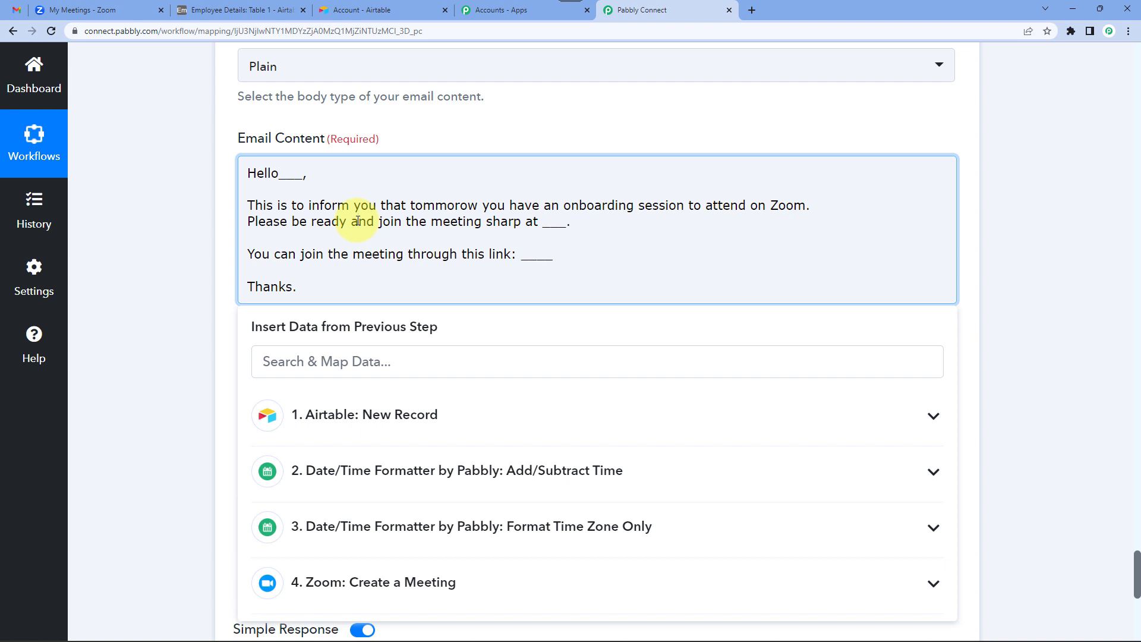
Replace the blank after "Hello" in the email content with the Employee Name field from the Airtable New Record step.
{"action": "left_click", "coordinate": [357, 221]}
{"action": "left_click", "coordinate": [339, 399]}
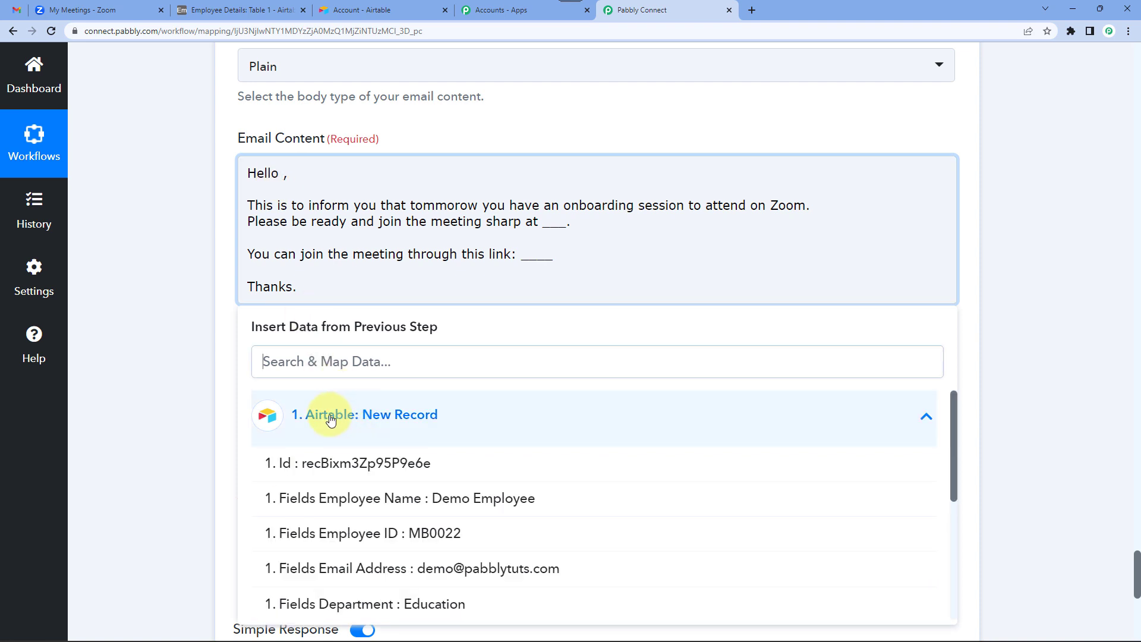
{"action": "scroll", "coordinate": [298, 436], "scroll_direction": "down", "scroll_amount": 1}
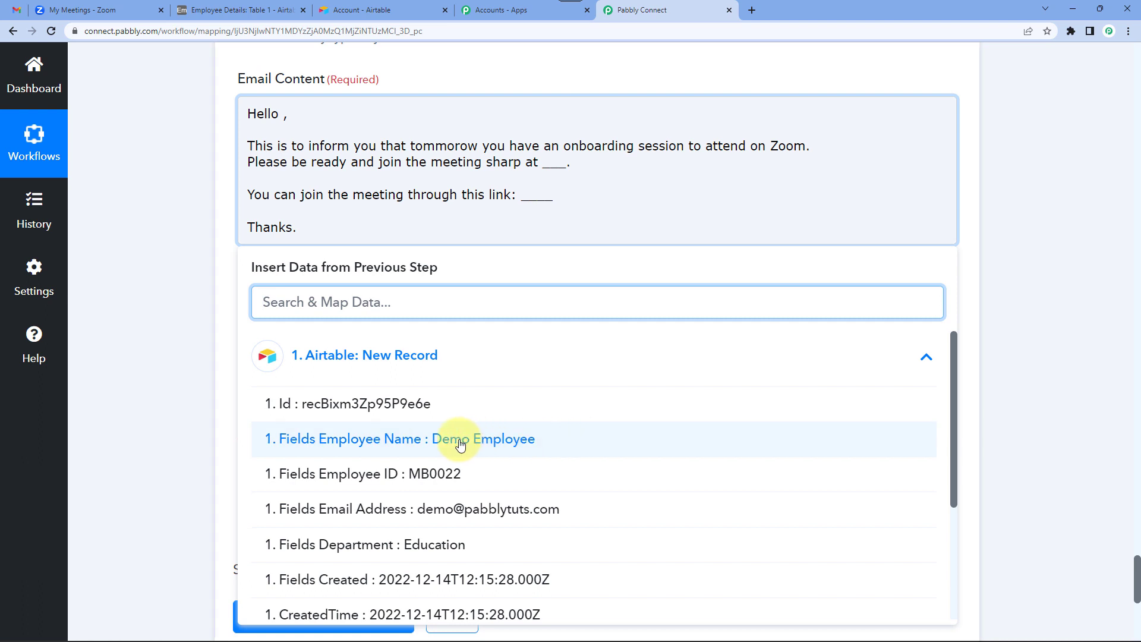
{"action": "left_click", "coordinate": [491, 442]}
{"action": "left_click", "coordinate": [149, 115]}
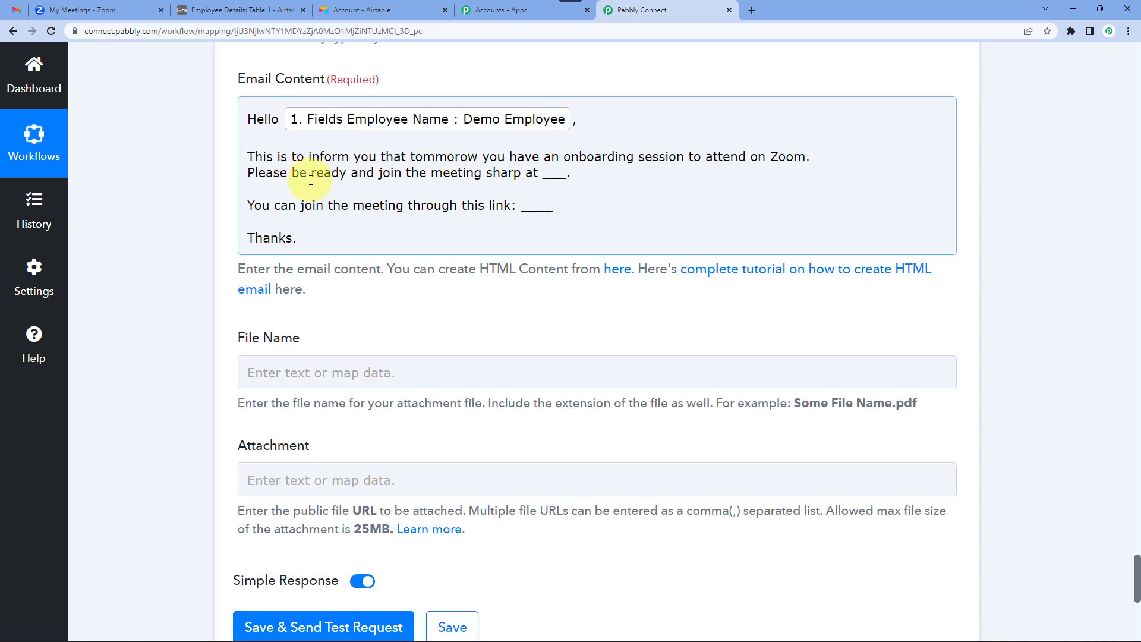
Replace the blank after "sharp at" in the email content with the Result field from the Format Time Zone Only step.
{"action": "left_click", "coordinate": [542, 178]}
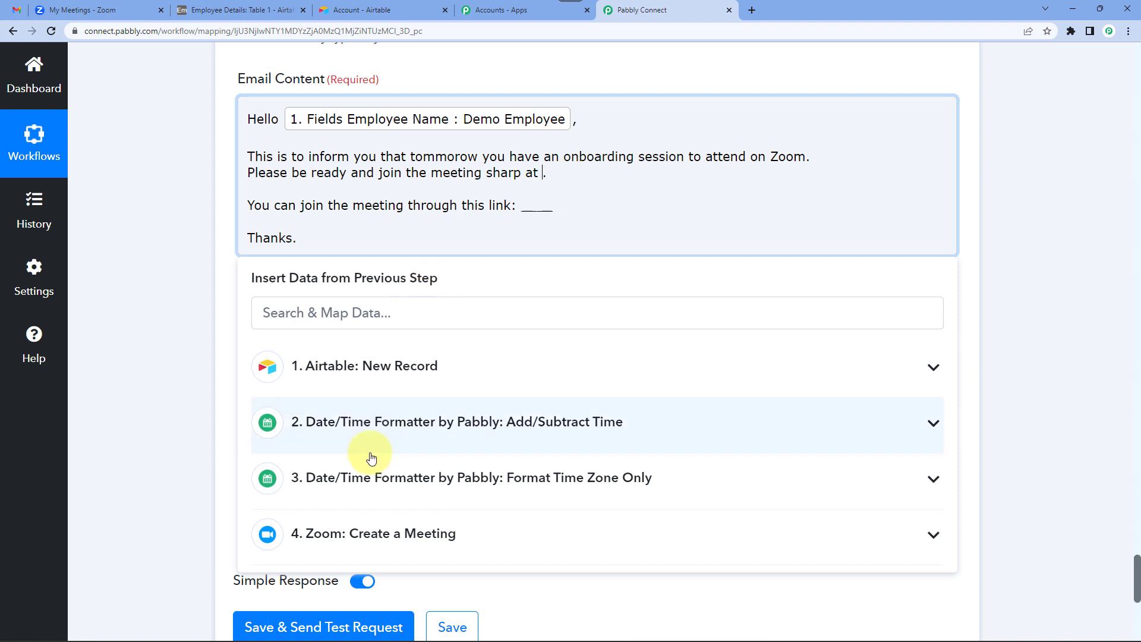
{"action": "scroll", "coordinate": [400, 466], "scroll_direction": "down", "scroll_amount": 2}
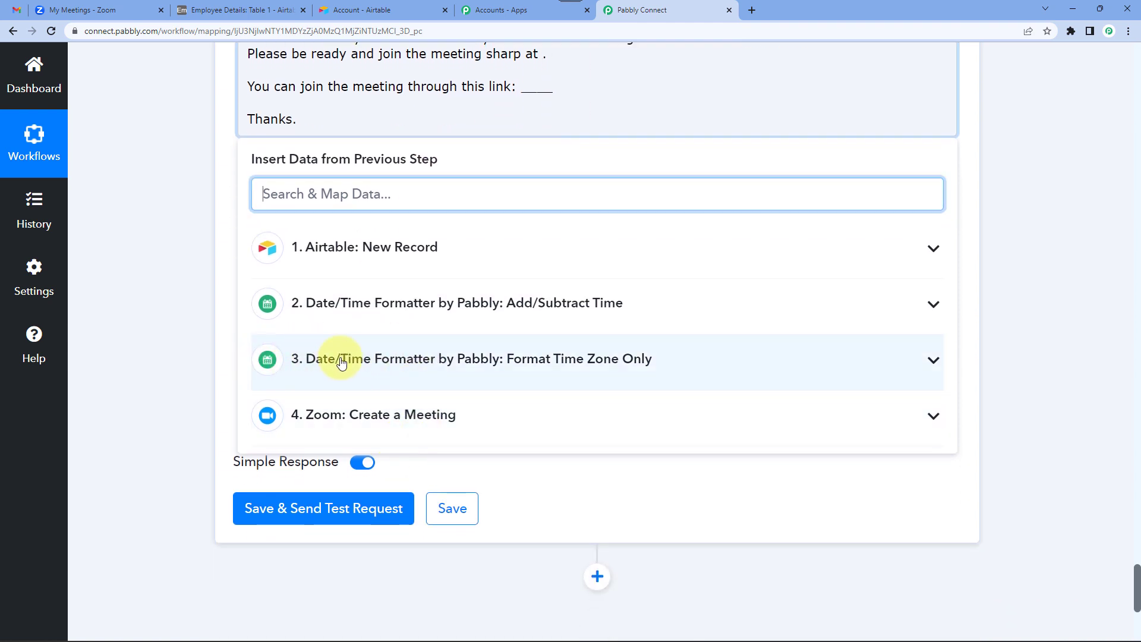
{"action": "left_click", "coordinate": [357, 414]}
{"action": "scroll", "coordinate": [458, 420], "scroll_direction": "down", "scroll_amount": 7}
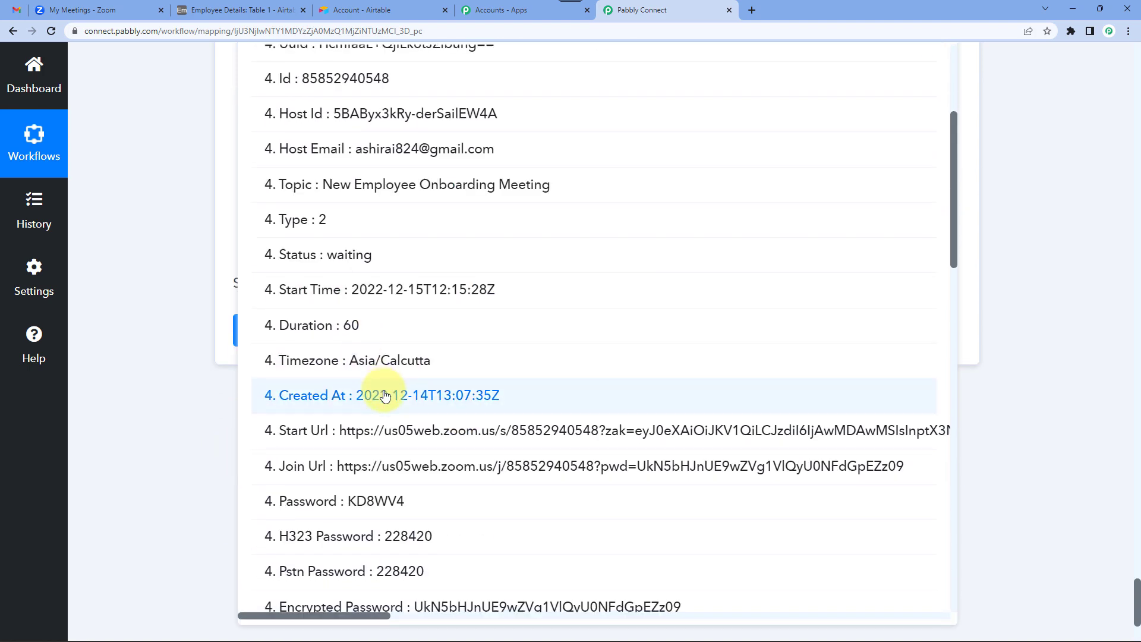
{"action": "scroll", "coordinate": [381, 392], "scroll_direction": "down", "scroll_amount": 2}
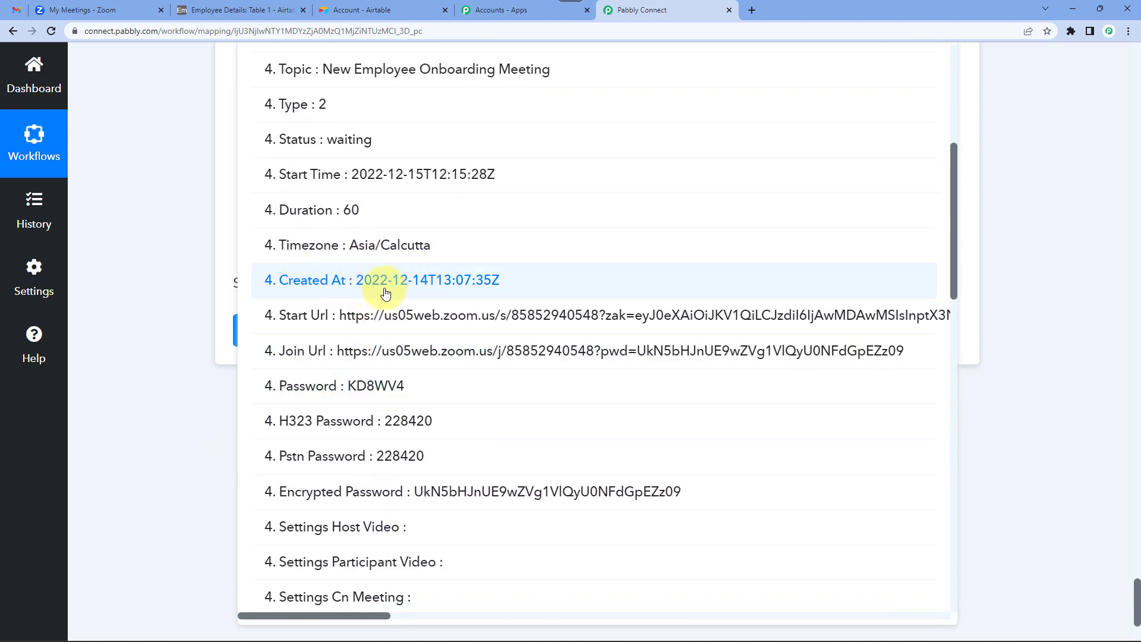
{"action": "scroll", "coordinate": [416, 303], "scroll_direction": "down", "scroll_amount": 4}
{"action": "scroll", "coordinate": [404, 392], "scroll_direction": "down", "scroll_amount": 15}
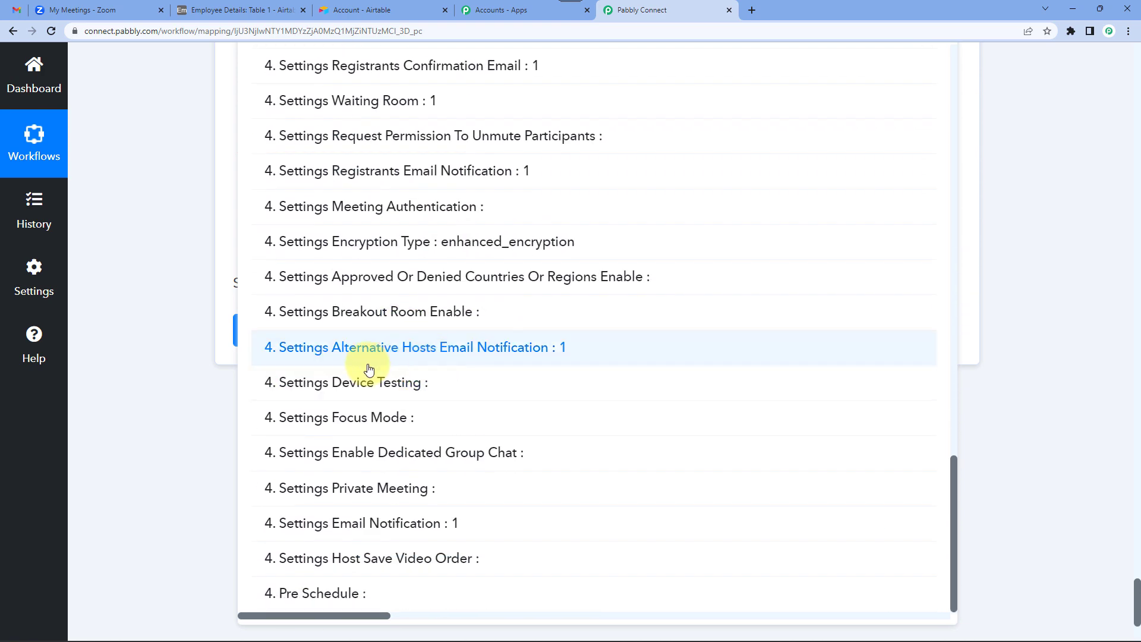
{"action": "scroll", "coordinate": [369, 364], "scroll_direction": "up", "scroll_amount": 20}
{"action": "scroll", "coordinate": [388, 358], "scroll_direction": "up", "scroll_amount": 3}
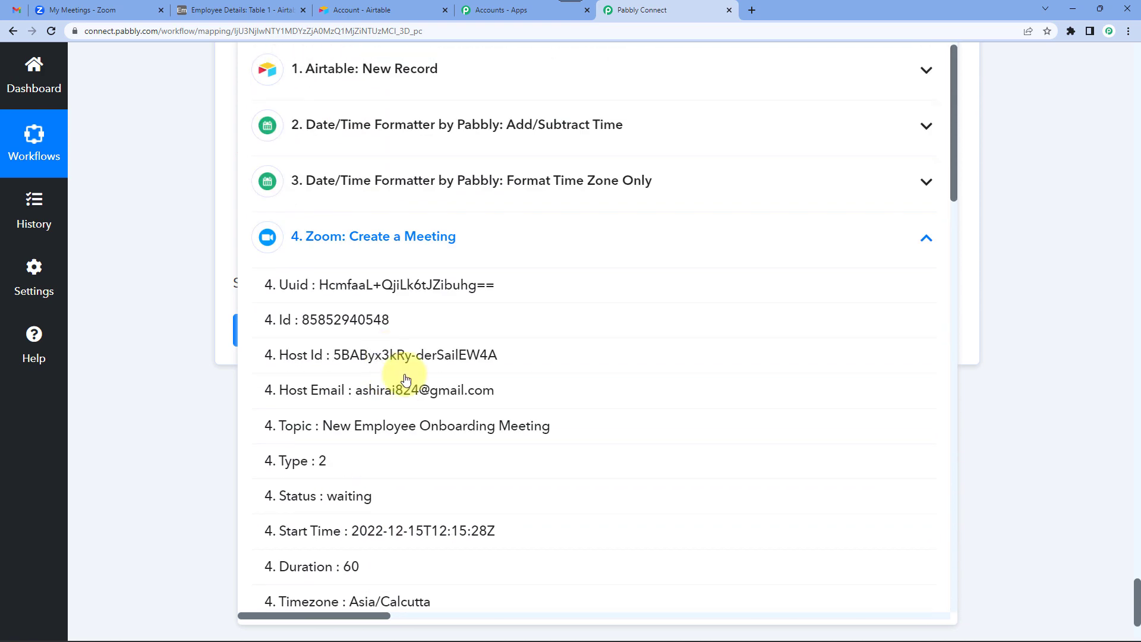
{"action": "left_click", "coordinate": [401, 248]}
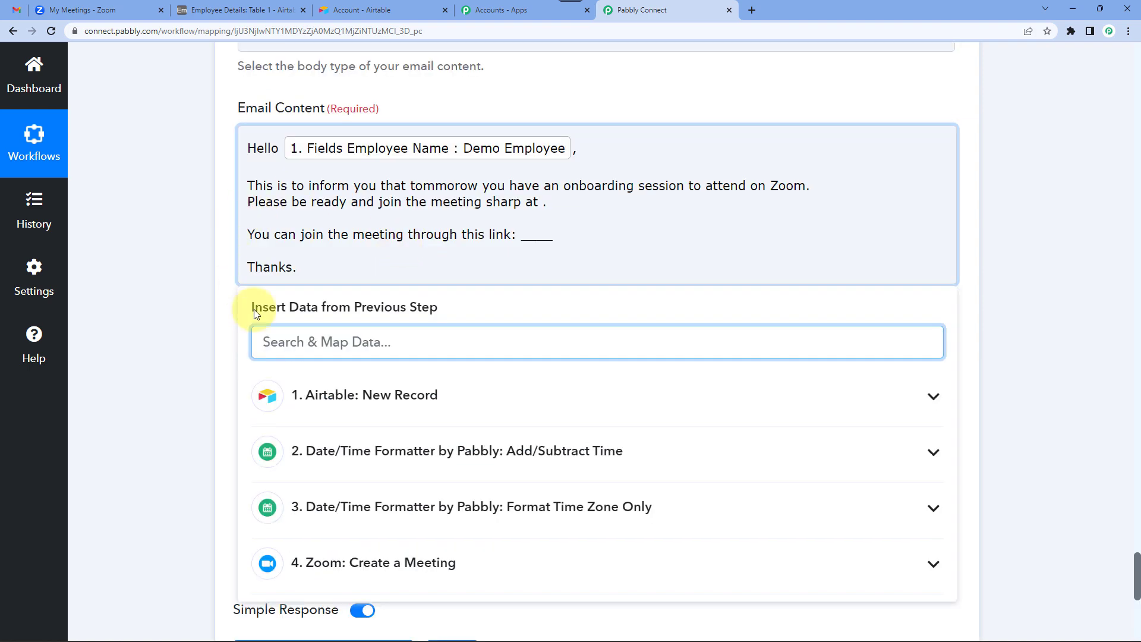
{"action": "left_click", "coordinate": [467, 514]}
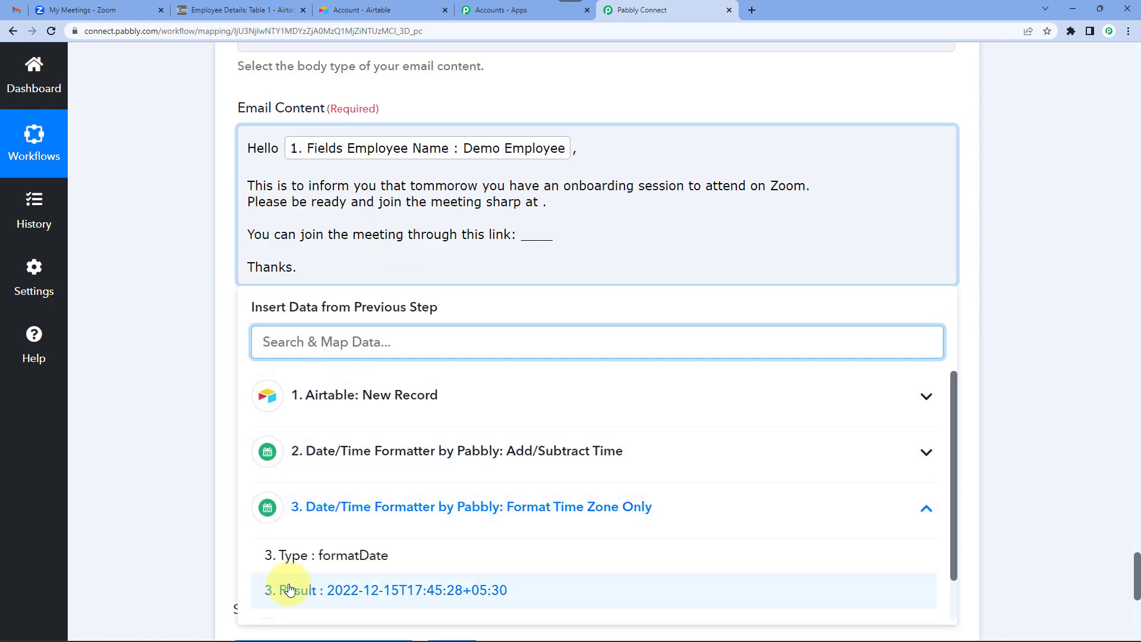
{"action": "left_click", "coordinate": [428, 590]}
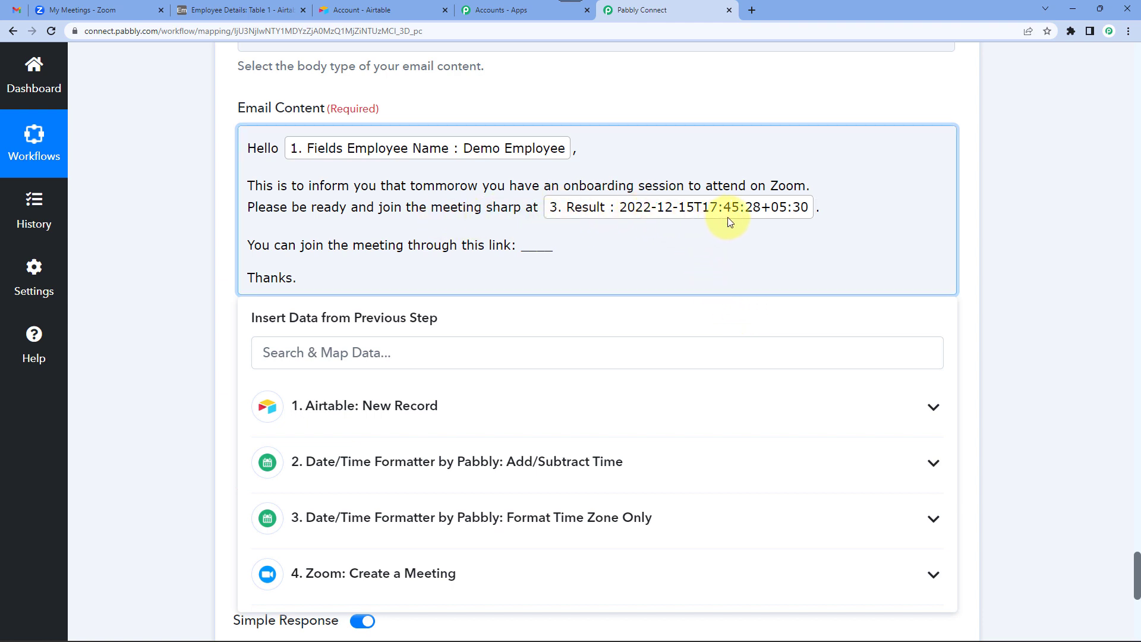
{"action": "left_click", "coordinate": [201, 210]}
Replace the blank after "through this link:" with the Join Url field from the Zoom Create a Meeting step.
{"action": "left_click", "coordinate": [306, 248]}
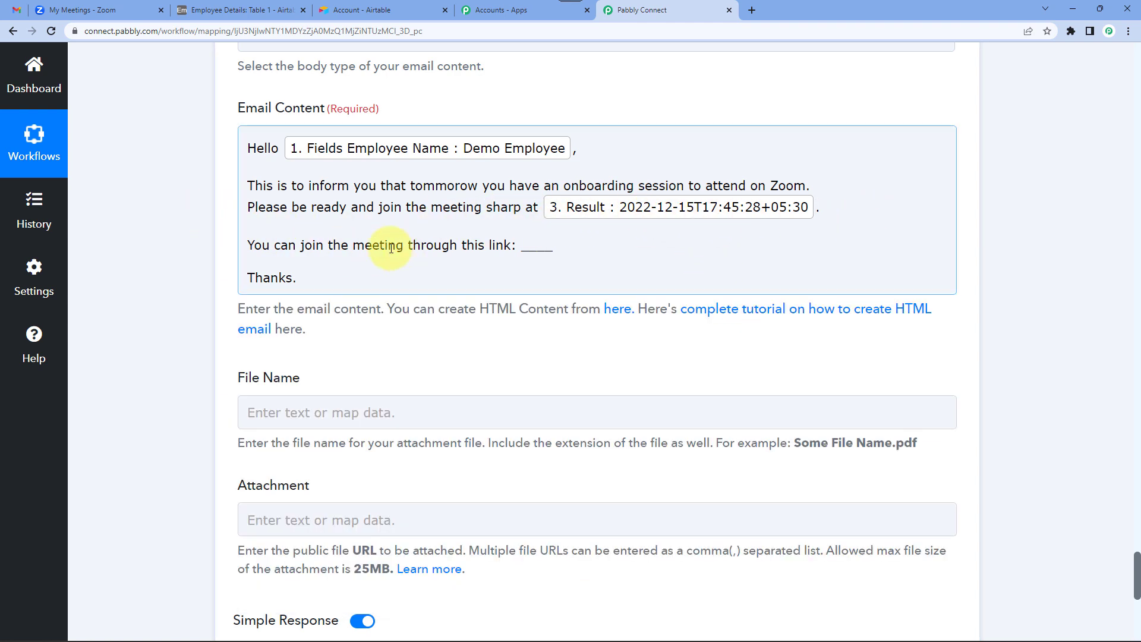
{"action": "left_click", "coordinate": [551, 251]}
{"action": "left_click", "coordinate": [539, 247]}
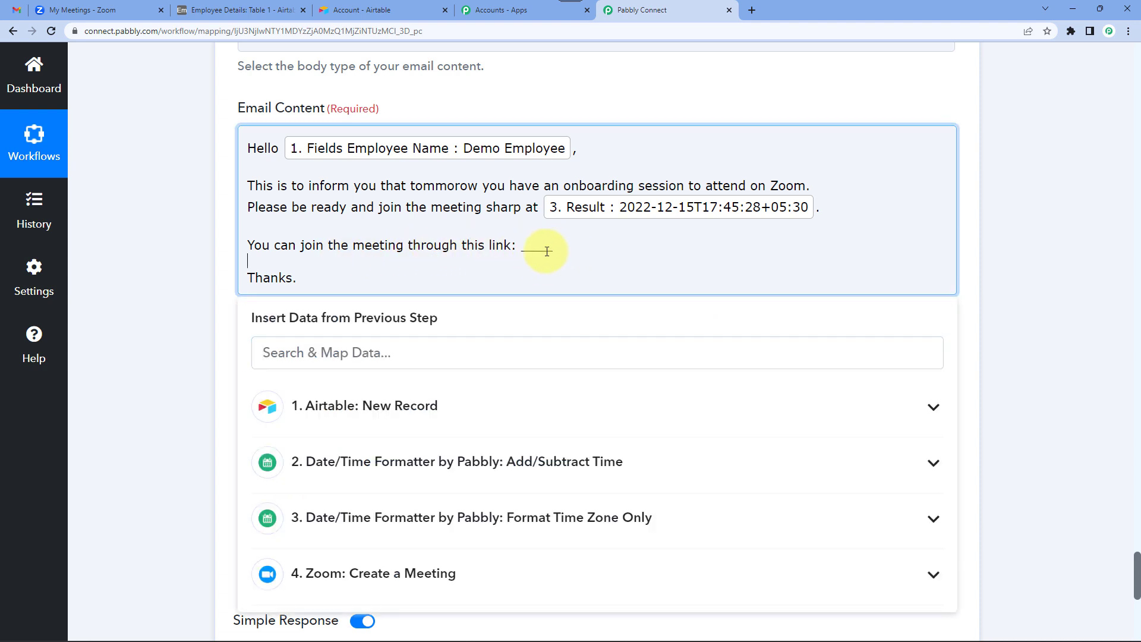
{"action": "key", "text": "BackSpace"}
{"action": "key", "text": "BackSpace"}
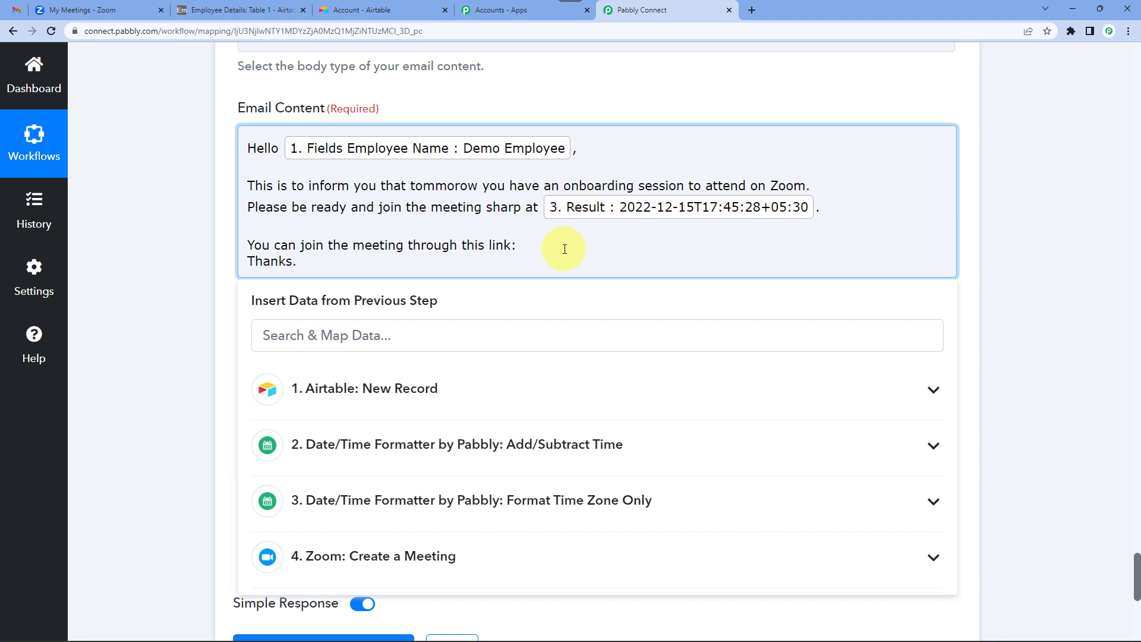
{"action": "left_click", "coordinate": [331, 555]}
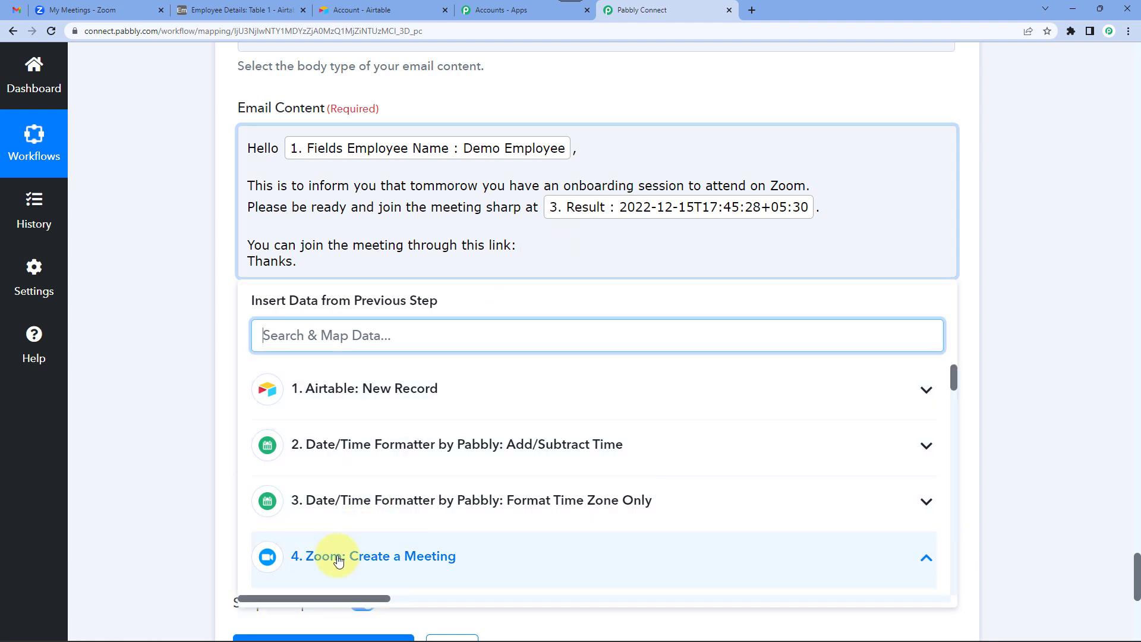
{"action": "scroll", "coordinate": [291, 439], "scroll_direction": "down", "scroll_amount": 1}
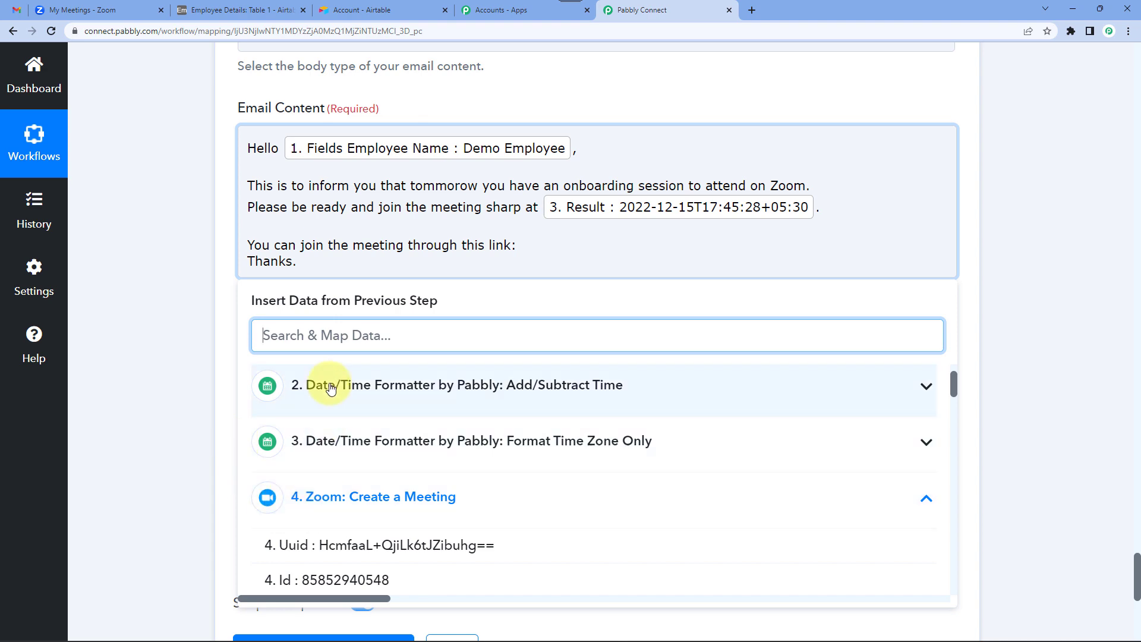
{"action": "type", "text": "join"}
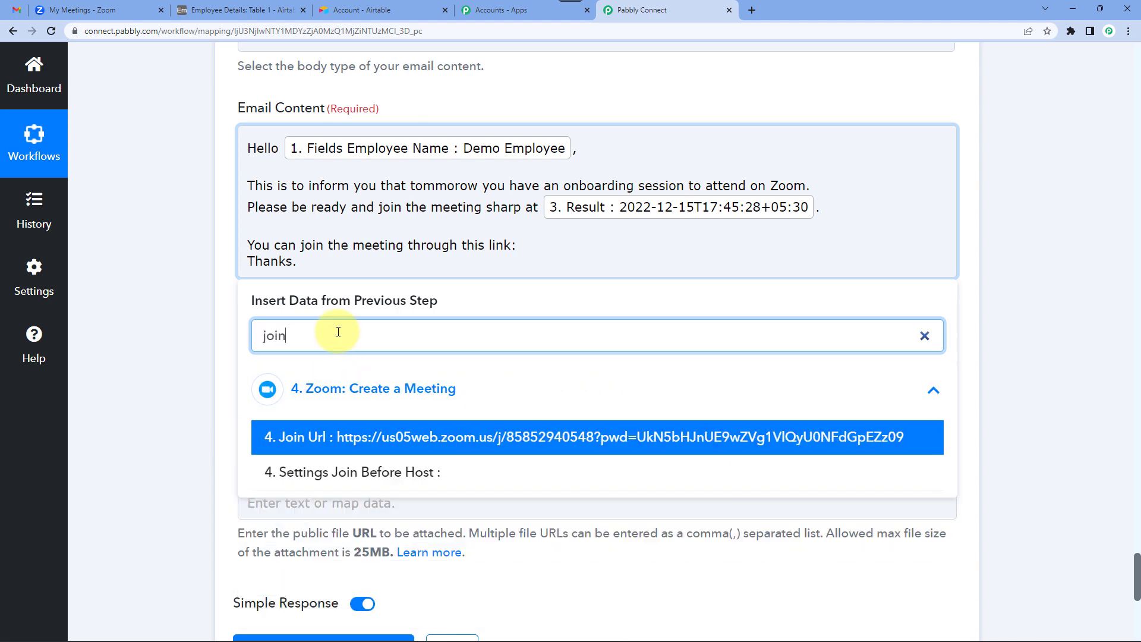
{"action": "left_click", "coordinate": [371, 437]}
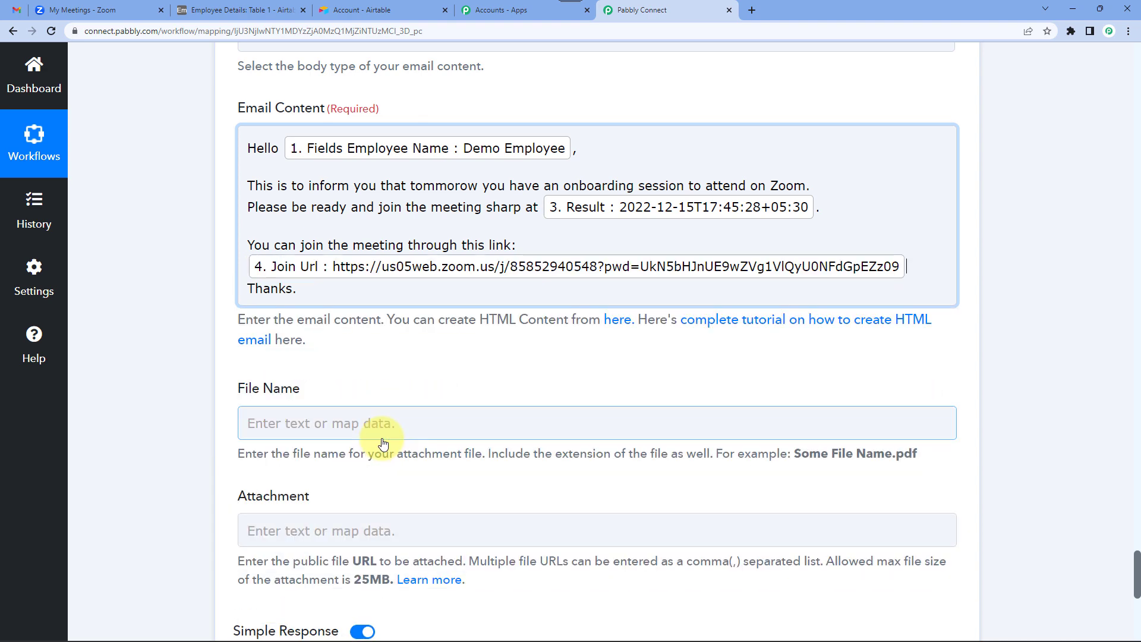
{"action": "left_click", "coordinate": [194, 294]}
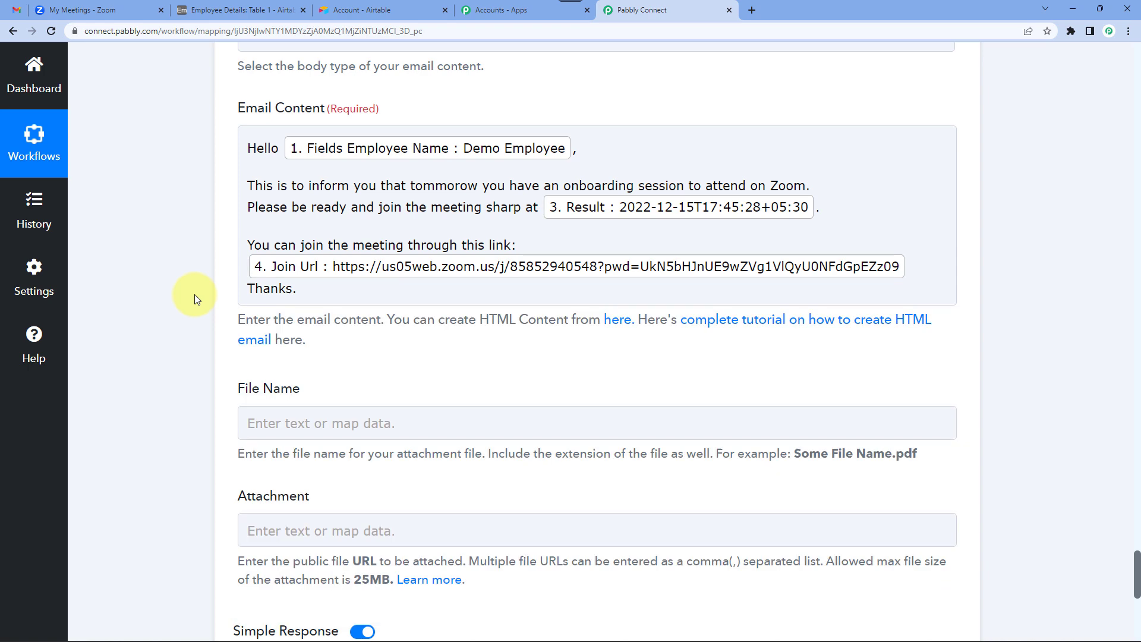
Add an empty line between the Join Url field and "Thanks." in the email content.
{"action": "left_click", "coordinate": [923, 265]}
{"action": "key", "text": "Return"}
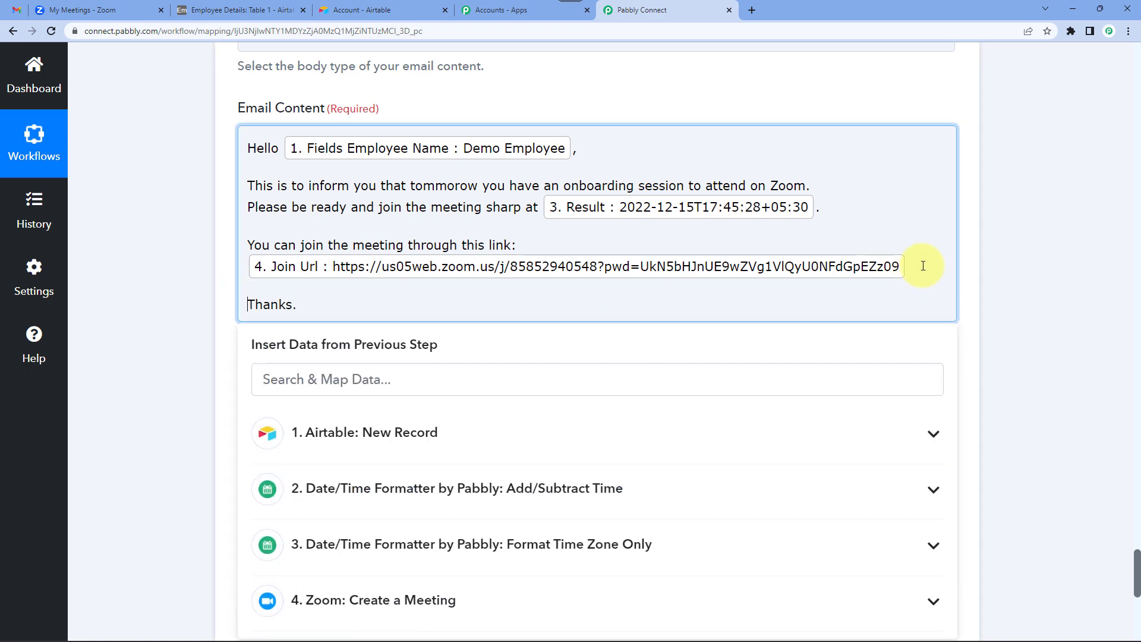
{"action": "left_click", "coordinate": [181, 255]}
Examine the filled-in Send Email fields, from the email content back up to the recipient address.
{"action": "scroll", "coordinate": [199, 278], "scroll_direction": "down", "scroll_amount": 6}
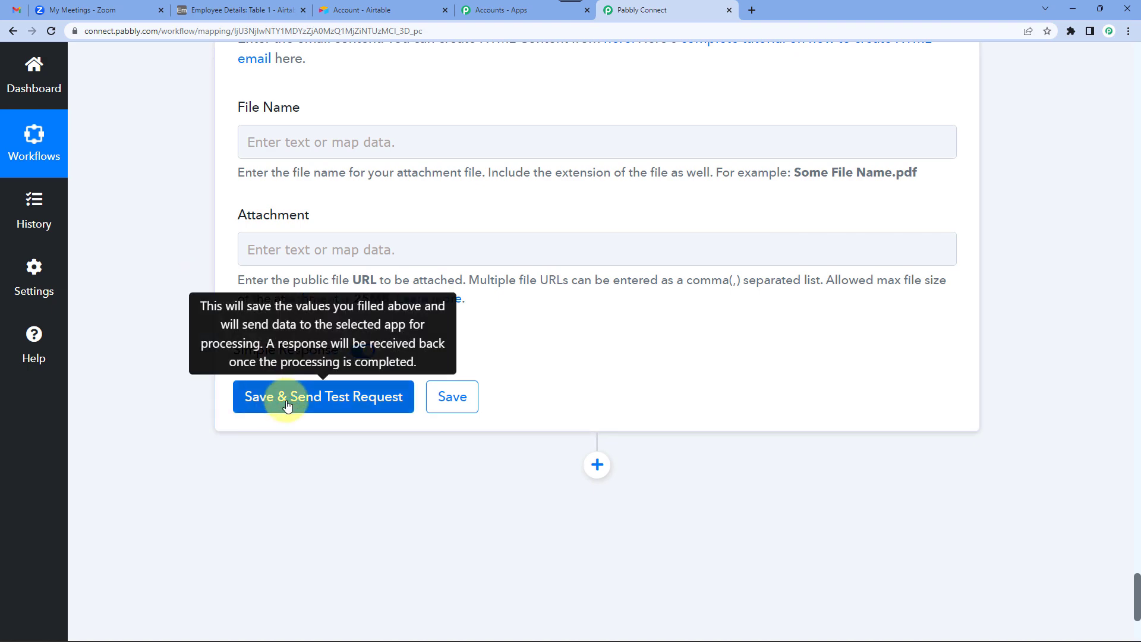
{"action": "scroll", "coordinate": [287, 405], "scroll_direction": "up", "scroll_amount": 8}
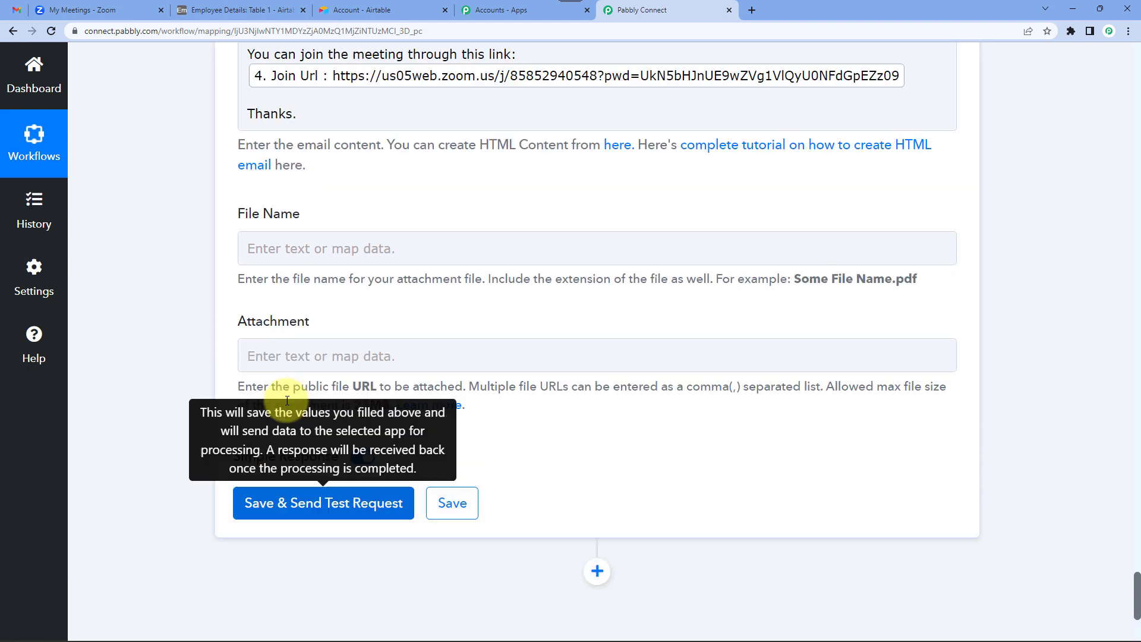
{"action": "scroll", "coordinate": [252, 319], "scroll_direction": "up", "scroll_amount": 8}
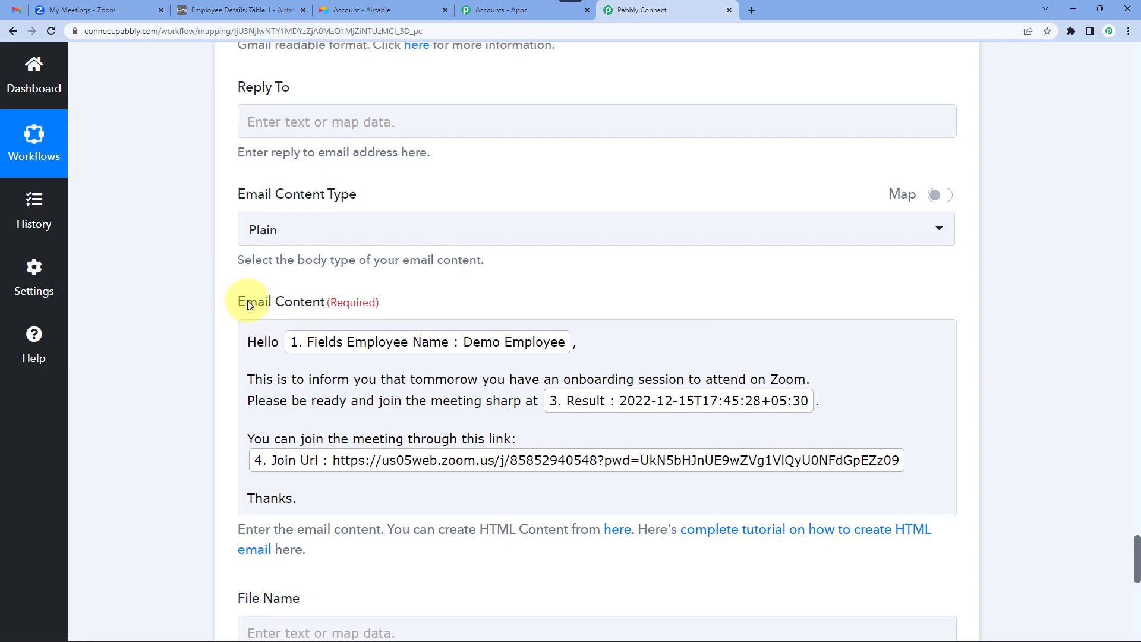
{"action": "scroll", "coordinate": [254, 300], "scroll_direction": "down", "scroll_amount": 8}
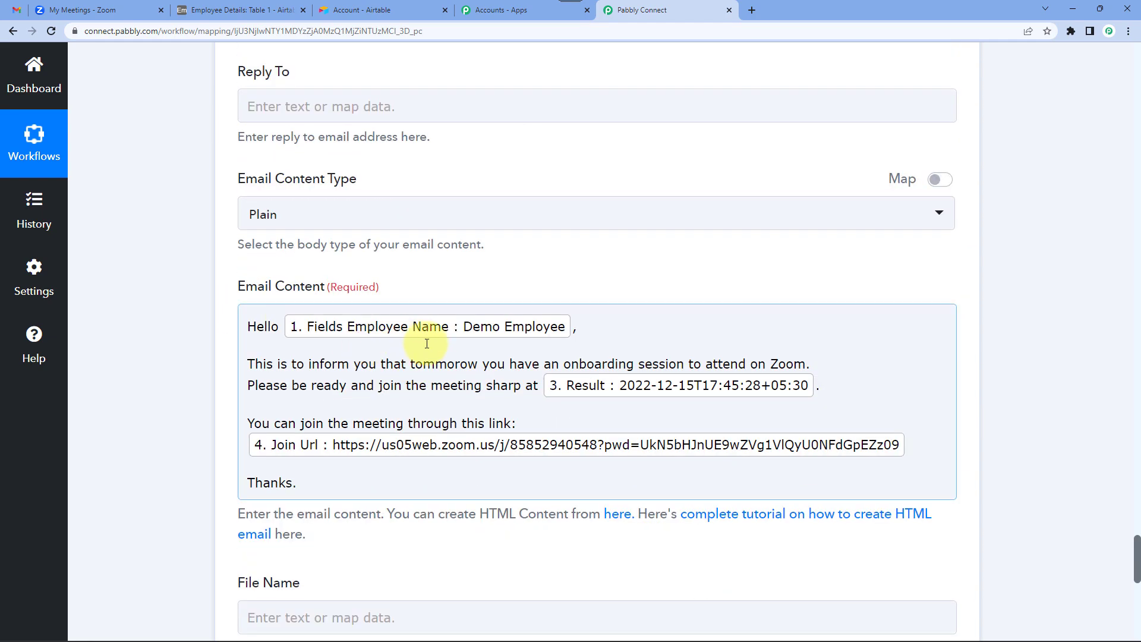
{"action": "scroll", "coordinate": [517, 339], "scroll_direction": "up", "scroll_amount": 8}
{"action": "scroll", "coordinate": [300, 287], "scroll_direction": "up", "scroll_amount": 4}
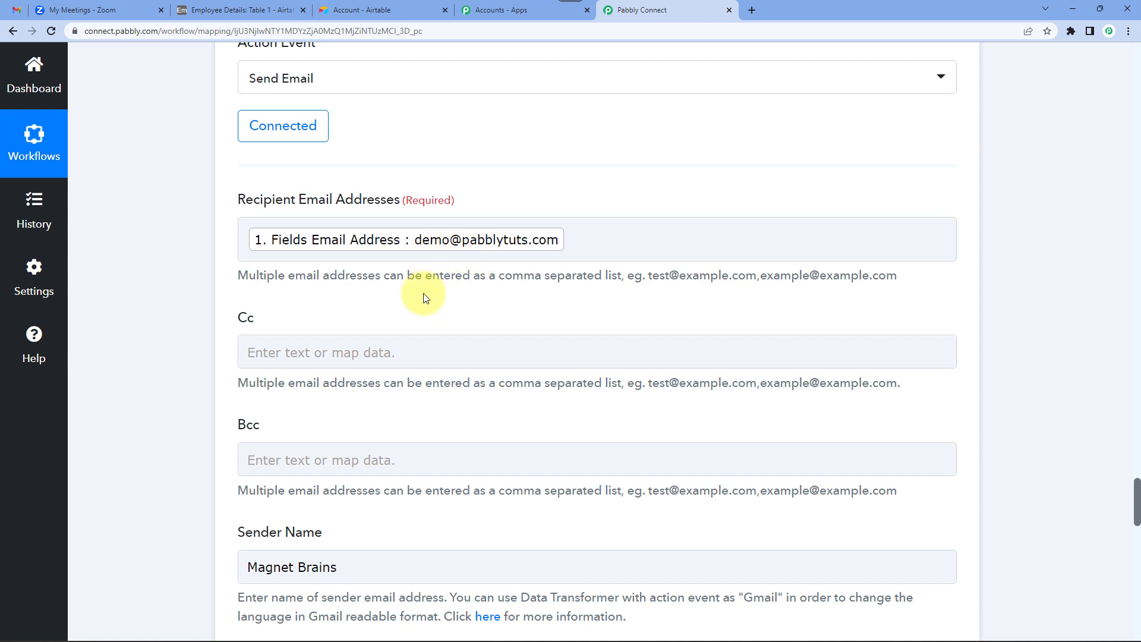
Switch to Gmail, decline saving the password, and archive all conversations in the Primary inbox.
{"action": "left_click", "coordinate": [16, 10]}
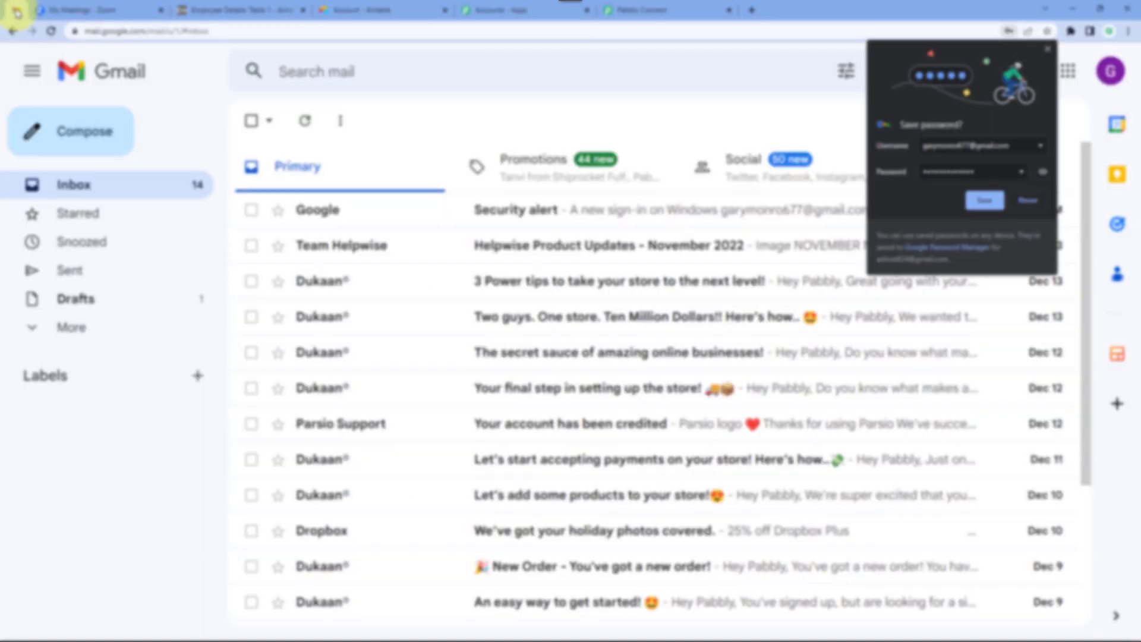
{"action": "left_click", "coordinate": [1028, 200]}
{"action": "left_click", "coordinate": [250, 136]}
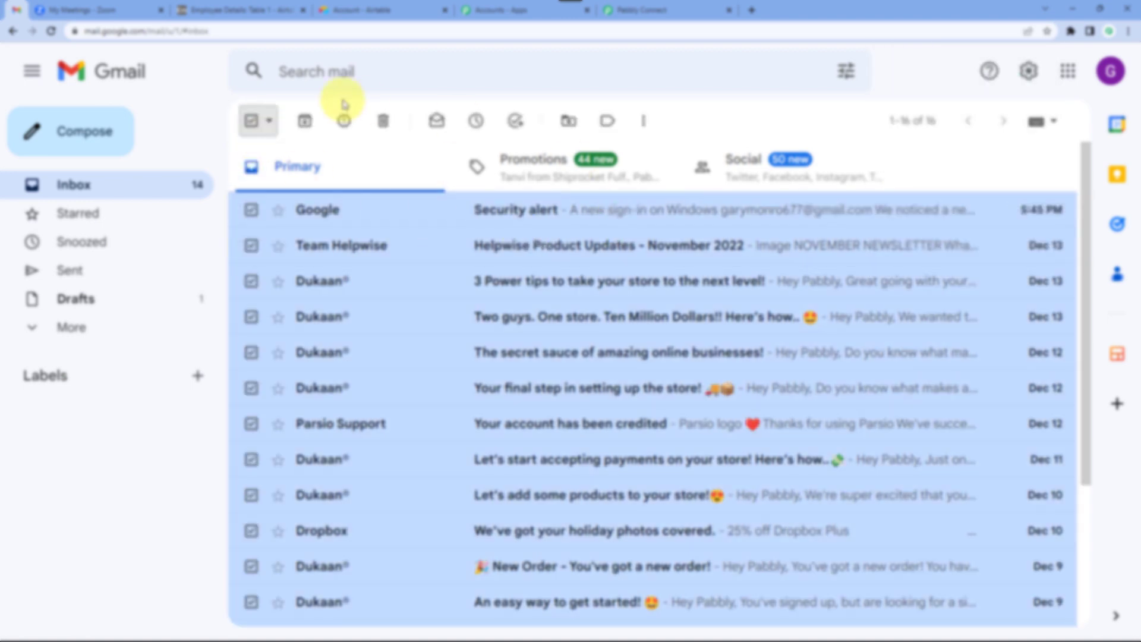
{"action": "left_click", "coordinate": [306, 120]}
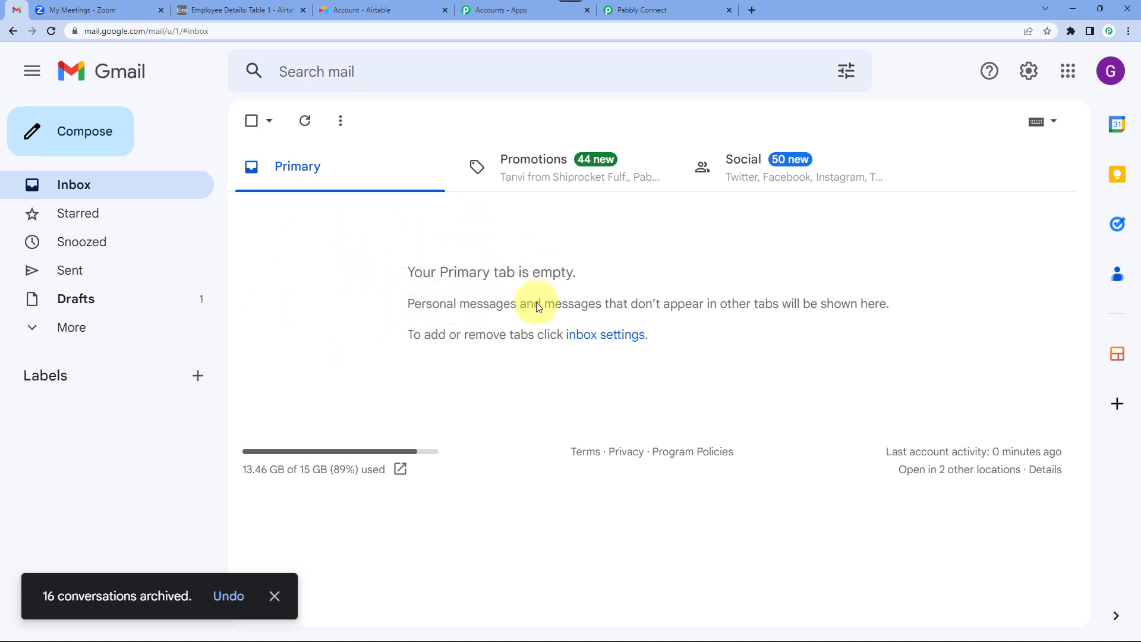
Switch back to Pabbly Connect, save the Send Email step with a test request, and collapse the received response.
{"action": "left_click", "coordinate": [647, 7]}
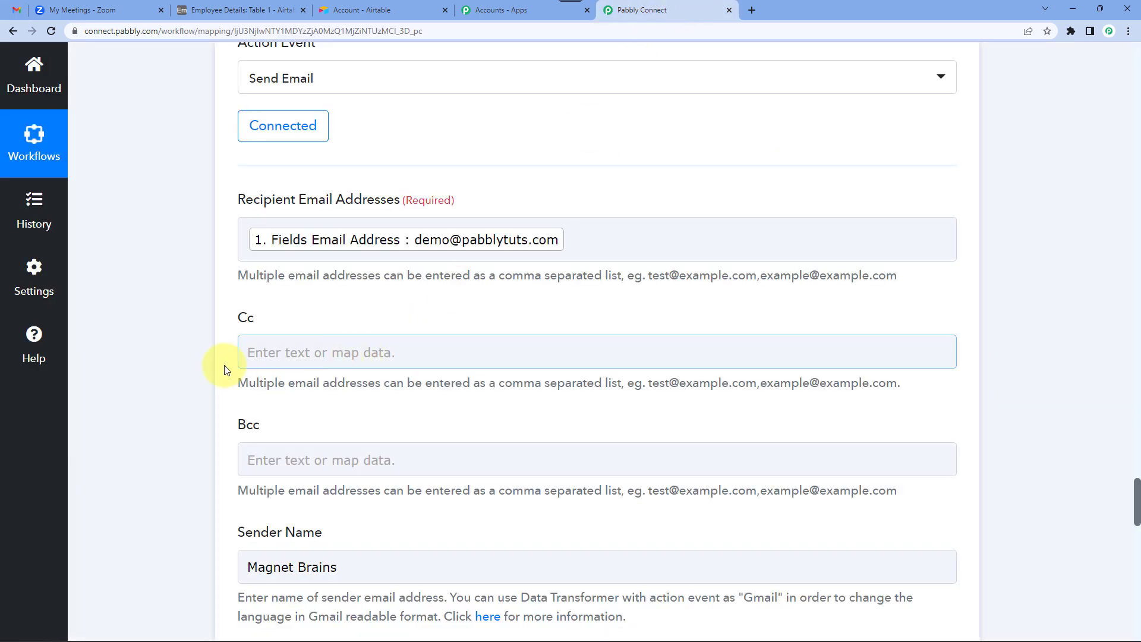
{"action": "scroll", "coordinate": [211, 364], "scroll_direction": "down", "scroll_amount": 4}
{"action": "scroll", "coordinate": [208, 364], "scroll_direction": "down", "scroll_amount": 15}
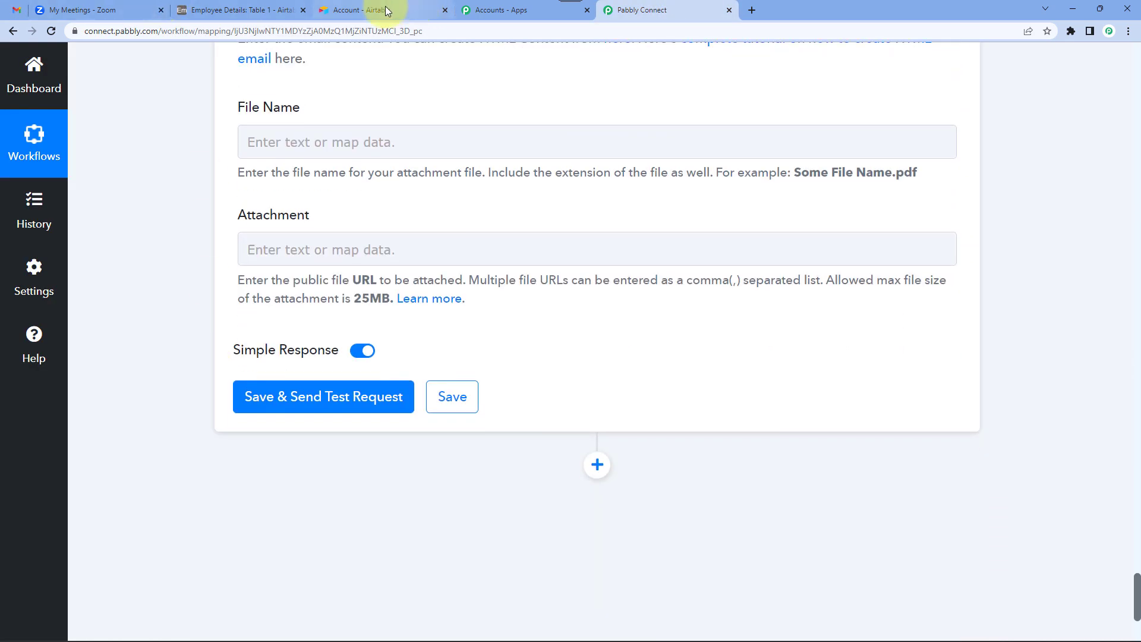
{"action": "left_click", "coordinate": [12, 9]}
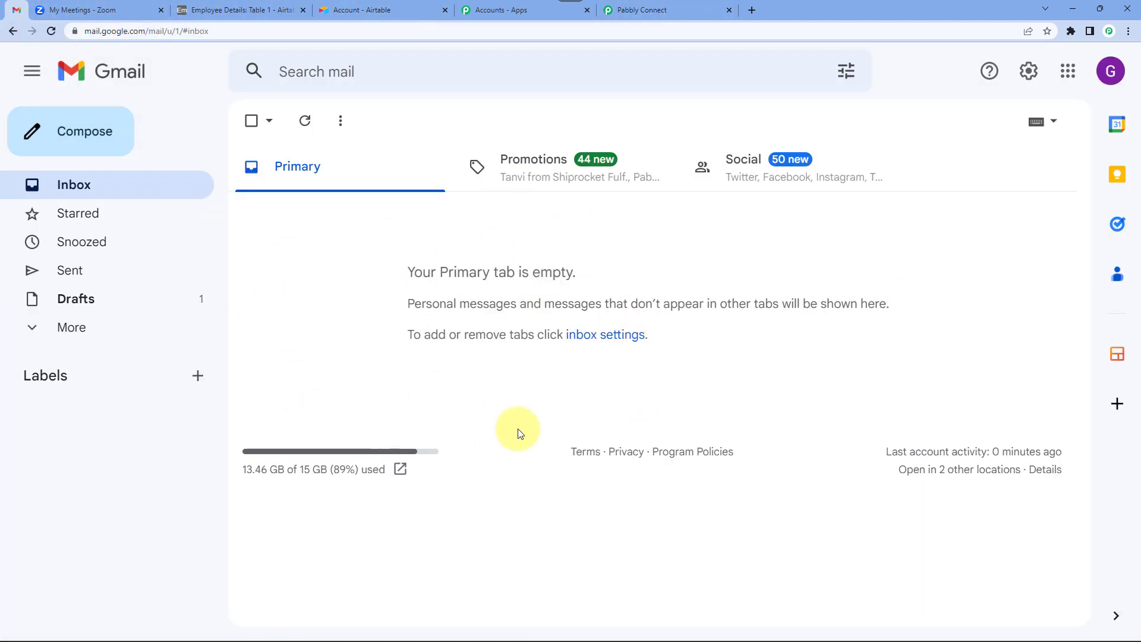
{"action": "left_click", "coordinate": [650, 9]}
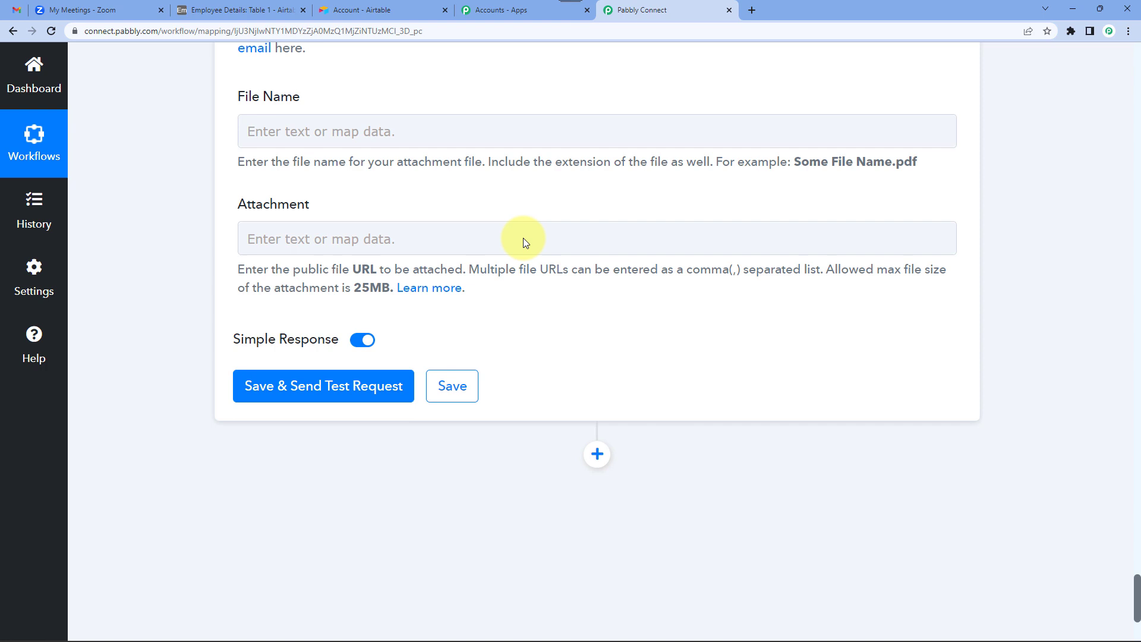
{"action": "left_click", "coordinate": [305, 397]}
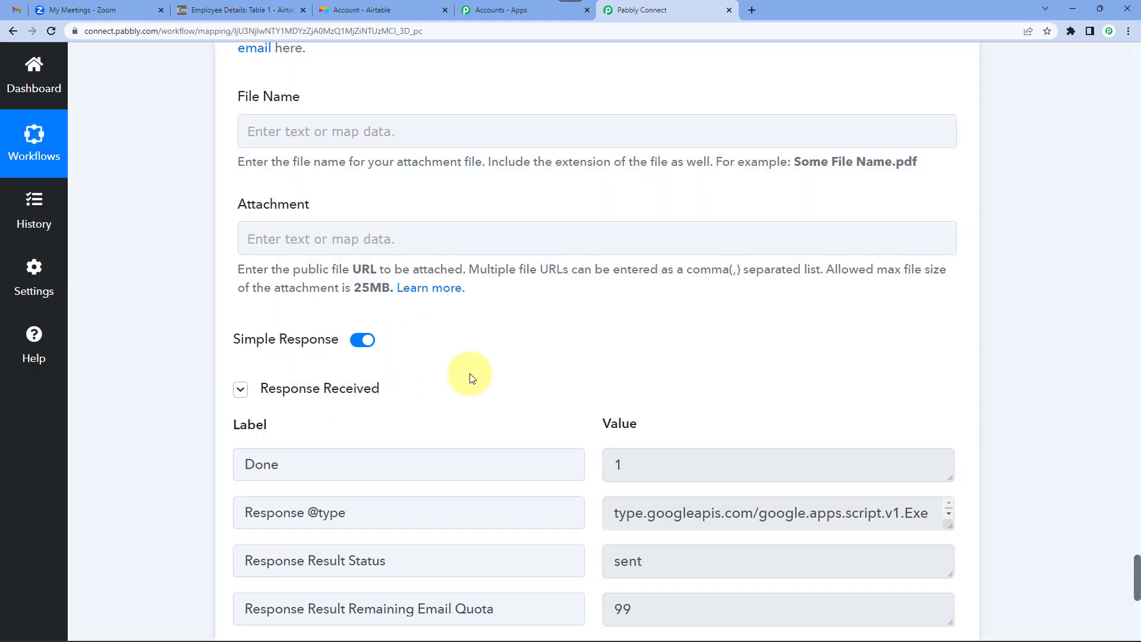
{"action": "left_click", "coordinate": [313, 388]}
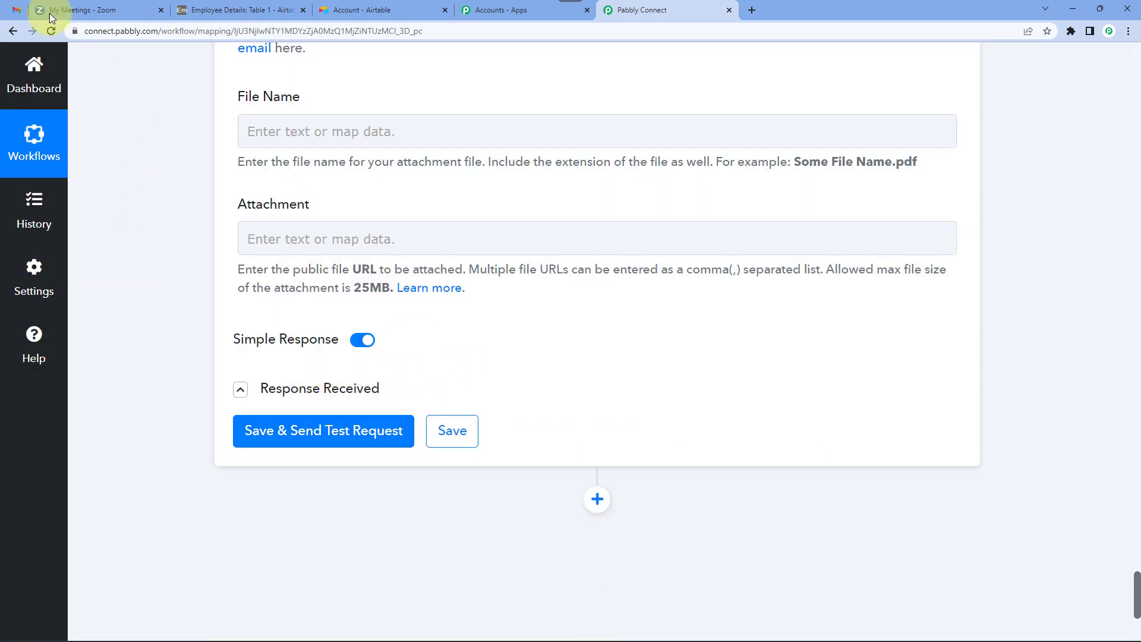
Switch to Gmail and open the "Meeting Update" email to check its sender, subject and content.
{"action": "left_click", "coordinate": [17, 10]}
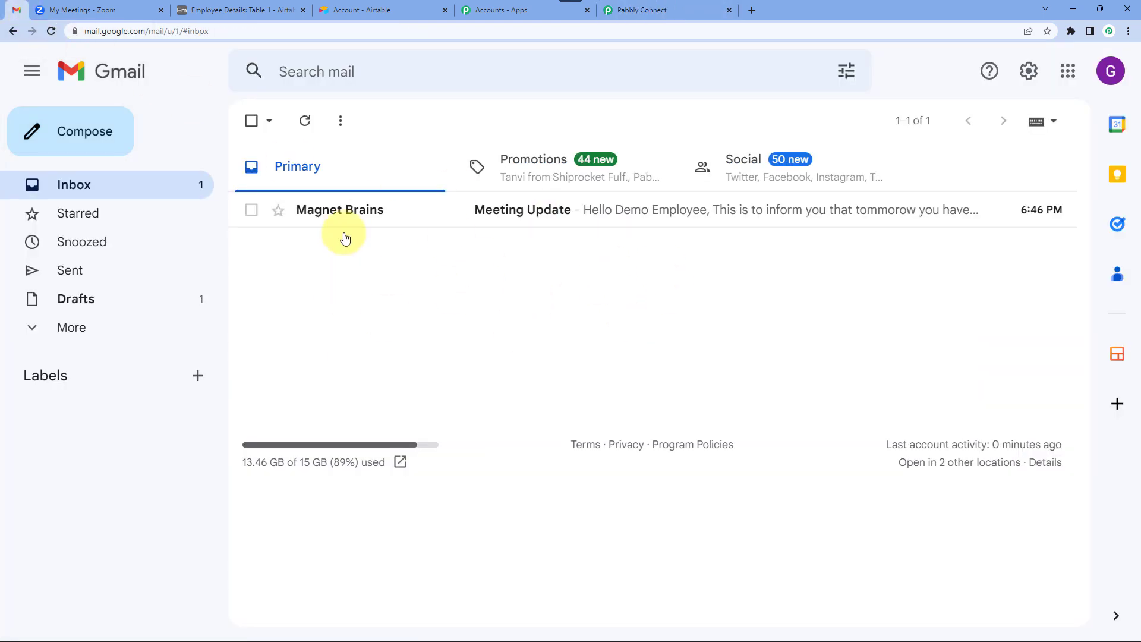
{"action": "left_click", "coordinate": [466, 219]}
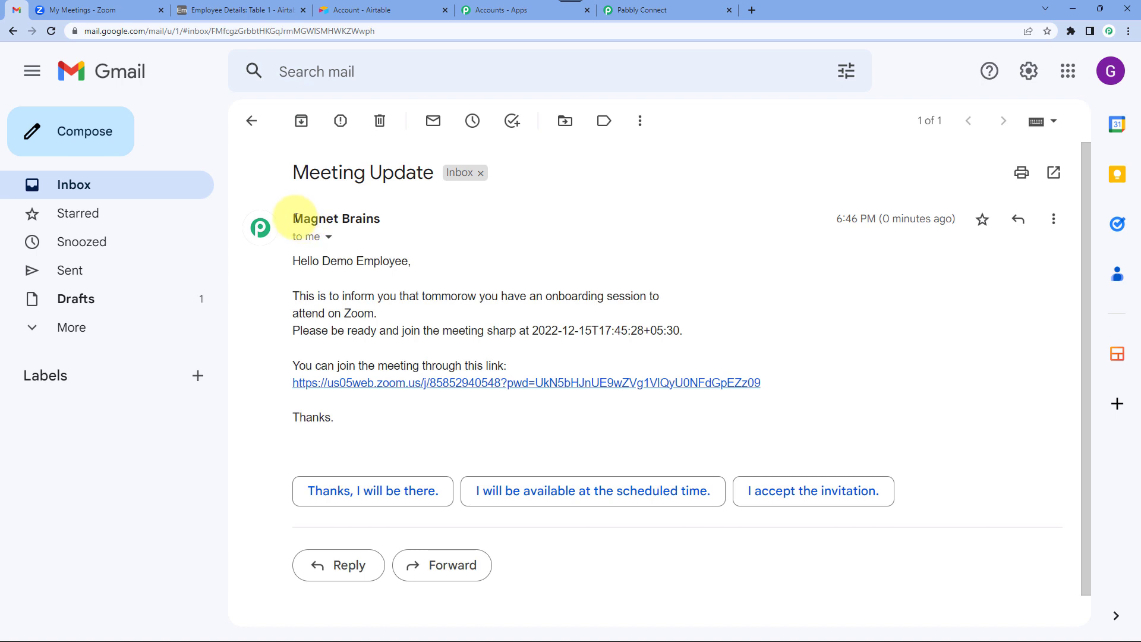
{"action": "left_click_drag", "start_coordinate": [290, 219], "coordinate": [377, 221]}
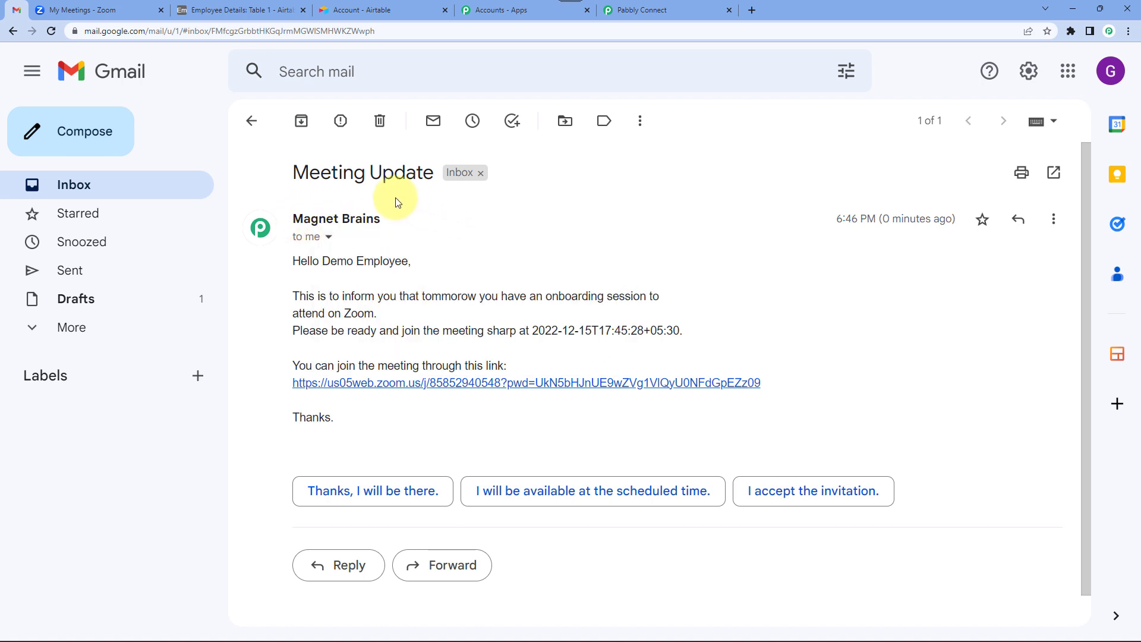
Check the subject, the greeting, the meeting time and the join link text in the "Meeting Update" email.
{"action": "double_click", "coordinate": [355, 172]}
{"action": "left_click_drag", "start_coordinate": [354, 171], "coordinate": [408, 170]}
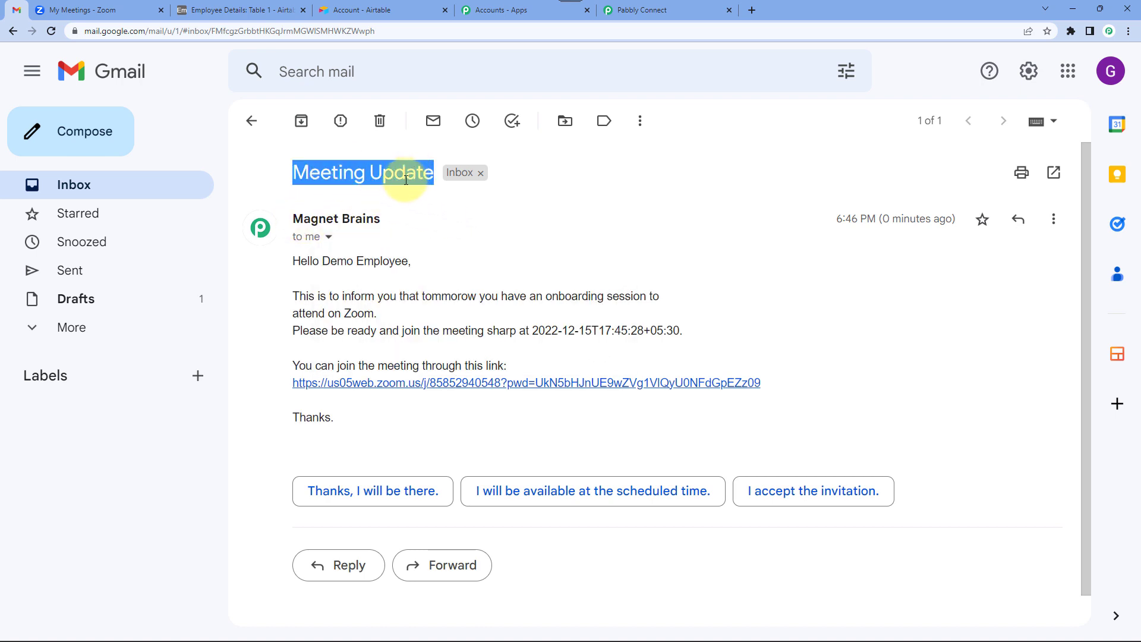
{"action": "left_click", "coordinate": [458, 297]}
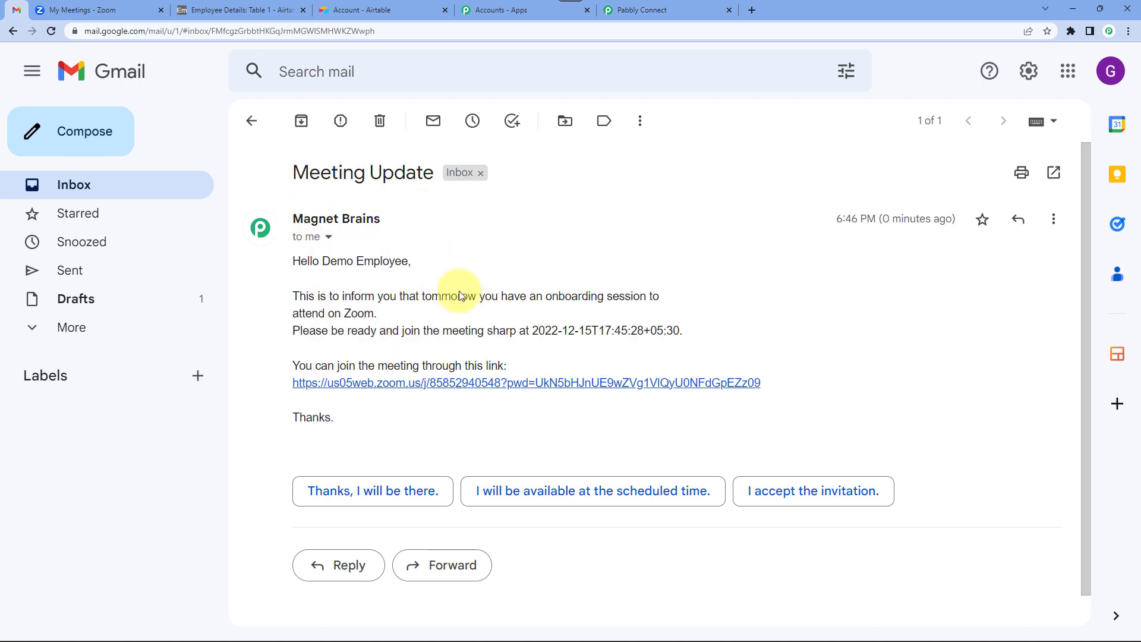
{"action": "triple_click", "coordinate": [304, 263]}
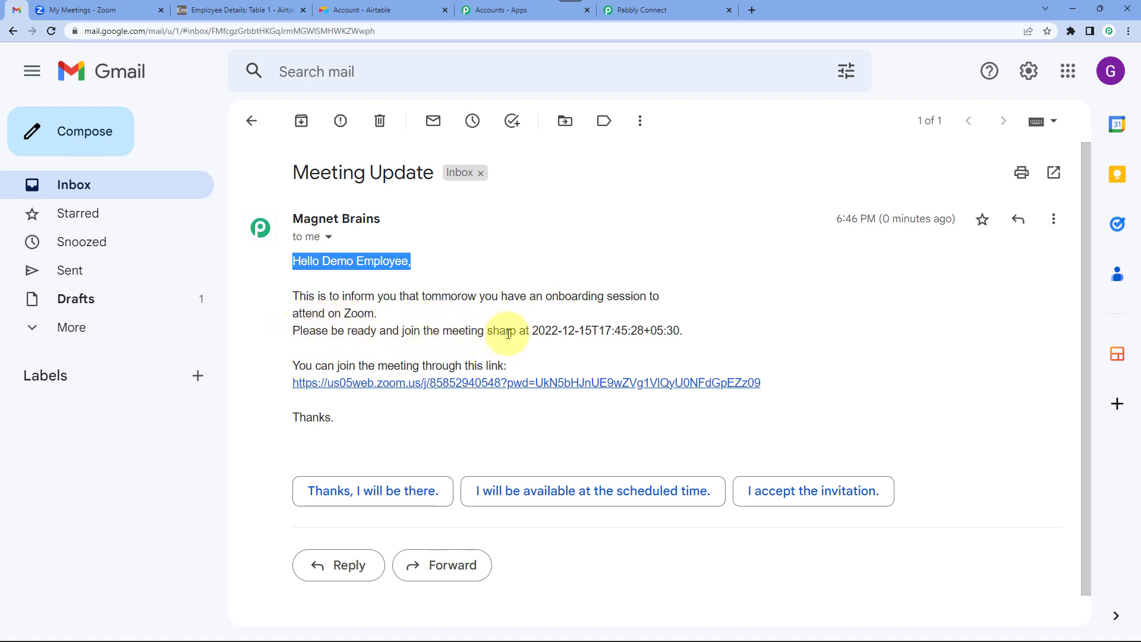
{"action": "left_click_drag", "start_coordinate": [533, 331], "coordinate": [681, 331]}
{"action": "left_click", "coordinate": [344, 365]}
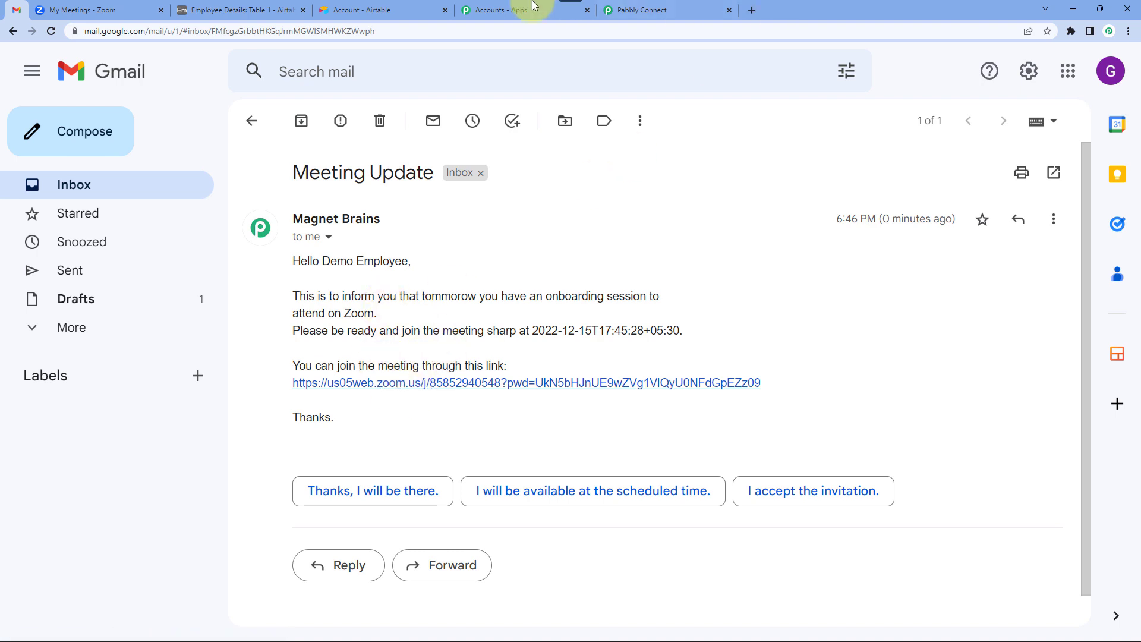
Switch to Pabbly Connect, save the Gmail Send Email step and dismiss the confirmation.
{"action": "left_click", "coordinate": [642, 9]}
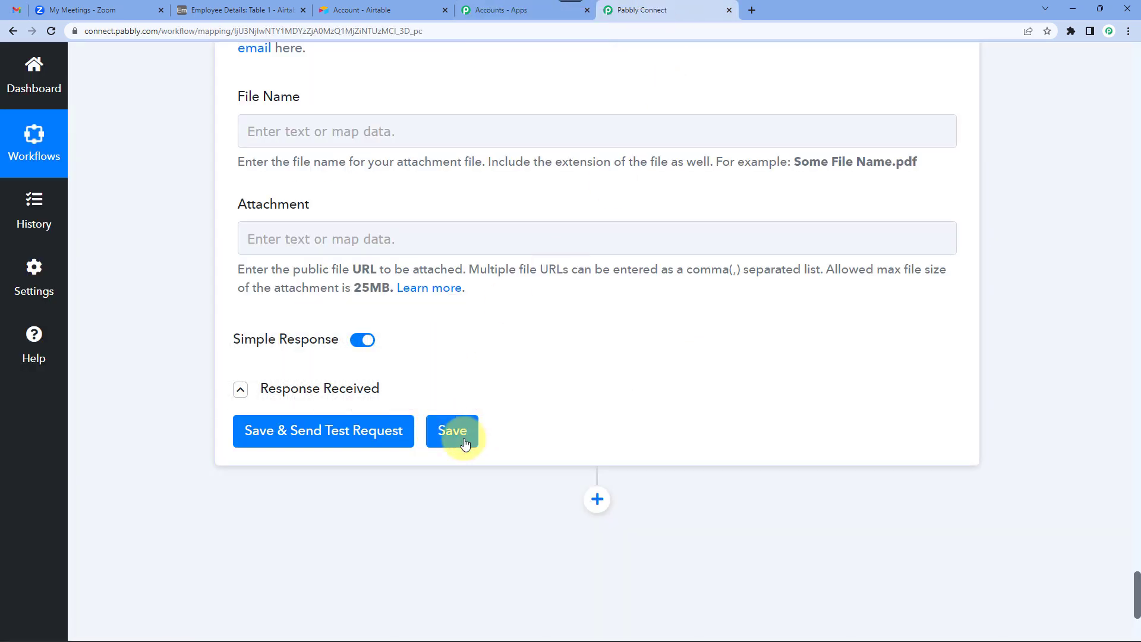
{"action": "left_click", "coordinate": [465, 444]}
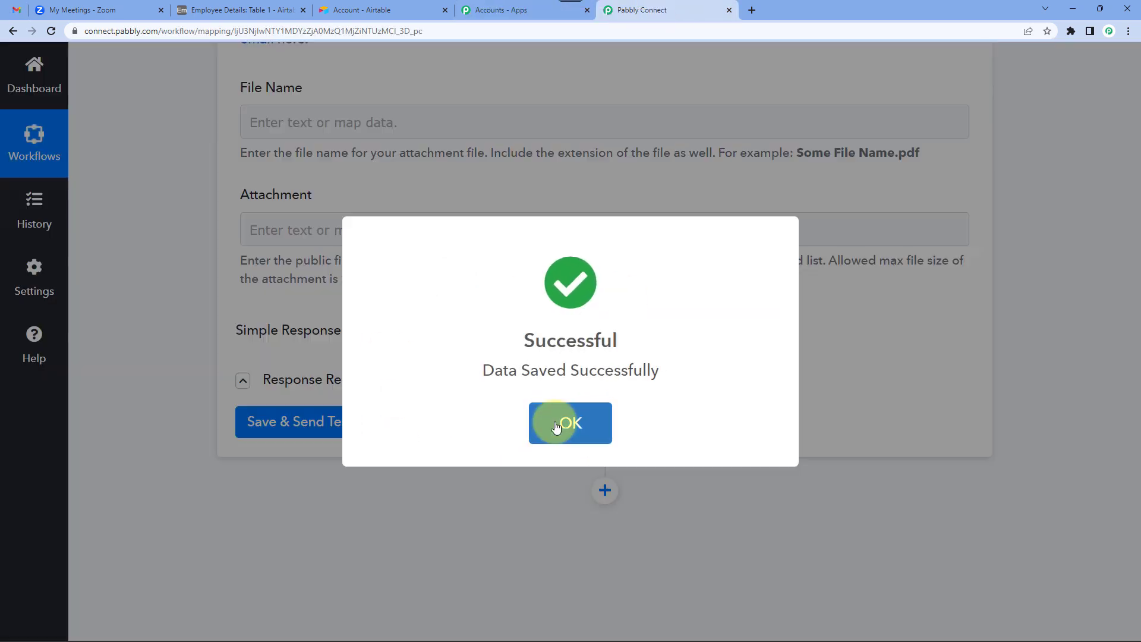
{"action": "left_click", "coordinate": [556, 427]}
Collapse the expanded workflow steps, from the Airtable New Record trigger to the Gmail Send Email action.
{"action": "left_click_drag", "start_coordinate": [1137, 591], "coordinate": [1133, 311]}
{"action": "scroll", "coordinate": [386, 321], "scroll_direction": "down", "scroll_amount": 8}
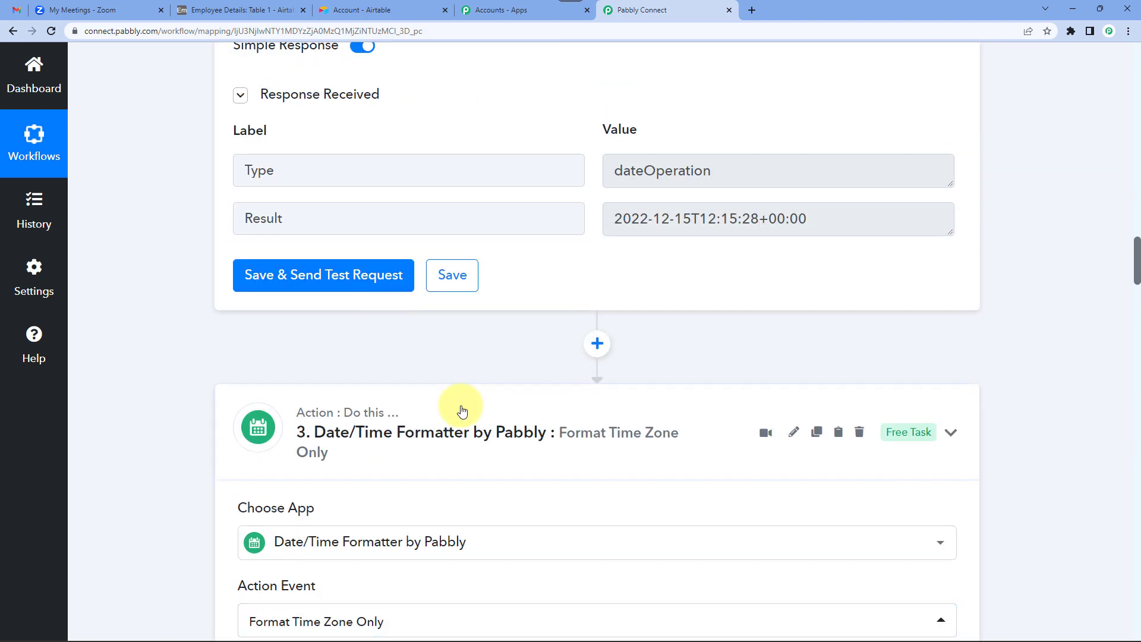
{"action": "left_click", "coordinate": [454, 410]}
{"action": "scroll", "coordinate": [371, 465], "scroll_direction": "down", "scroll_amount": 2}
{"action": "left_click", "coordinate": [380, 471]}
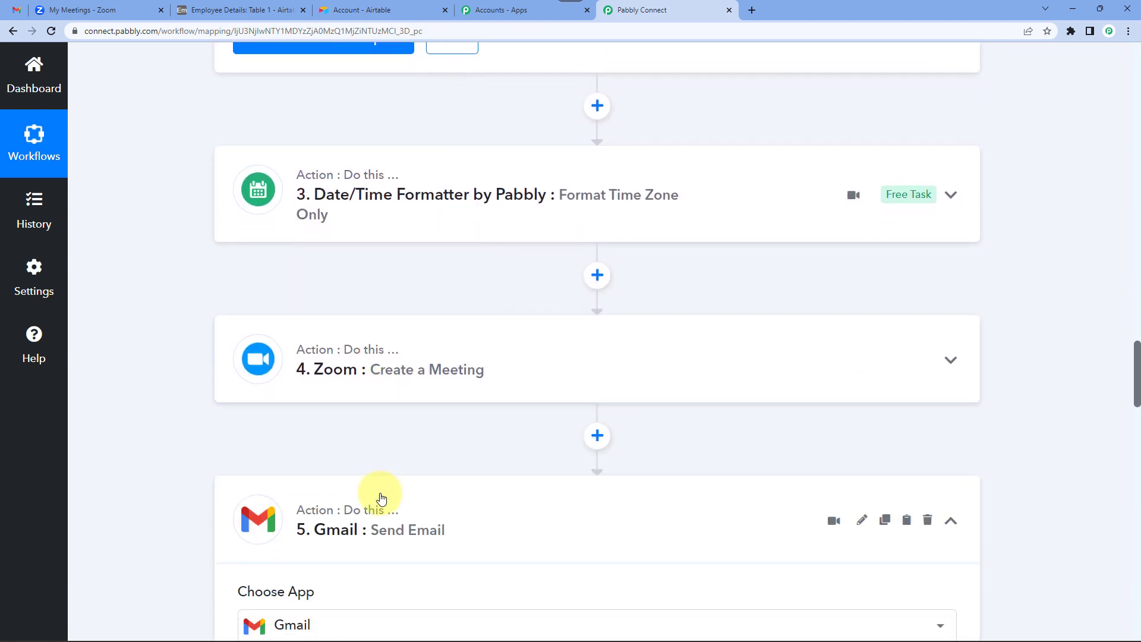
{"action": "scroll", "coordinate": [378, 493], "scroll_direction": "up", "scroll_amount": 10}
{"action": "scroll", "coordinate": [382, 498], "scroll_direction": "up", "scroll_amount": 18}
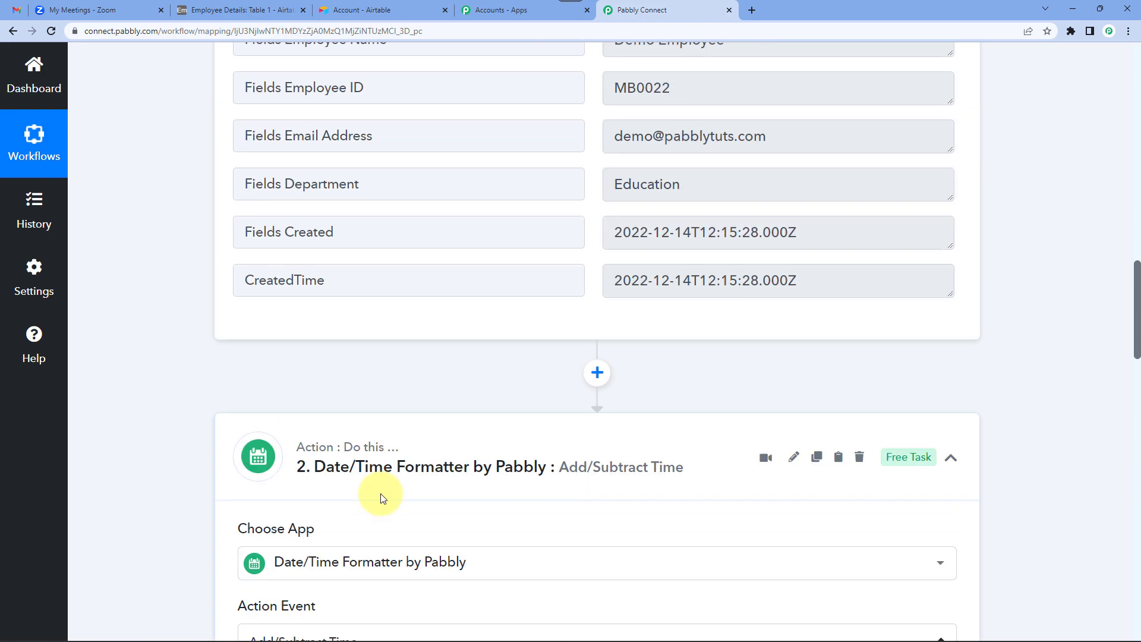
{"action": "scroll", "coordinate": [429, 470], "scroll_direction": "up", "scroll_amount": 4}
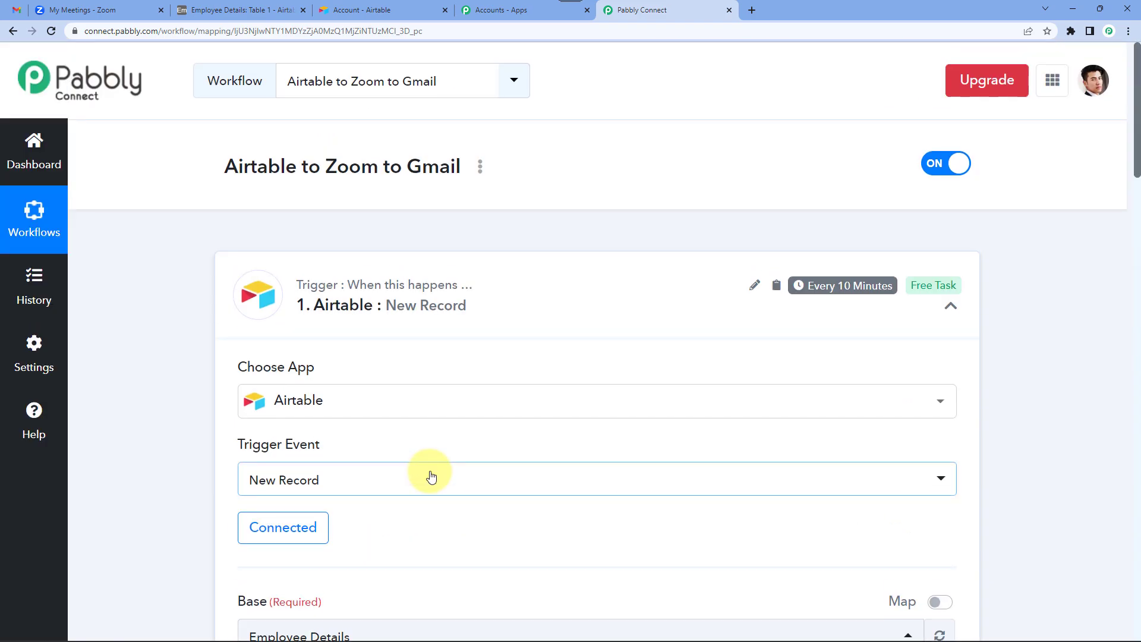
{"action": "left_click", "coordinate": [466, 303]}
Review the automation across apps: the Airtable employee record, the workflow's date, Zoom and Gmail actions, and the received email.
{"action": "left_click", "coordinate": [243, 3]}
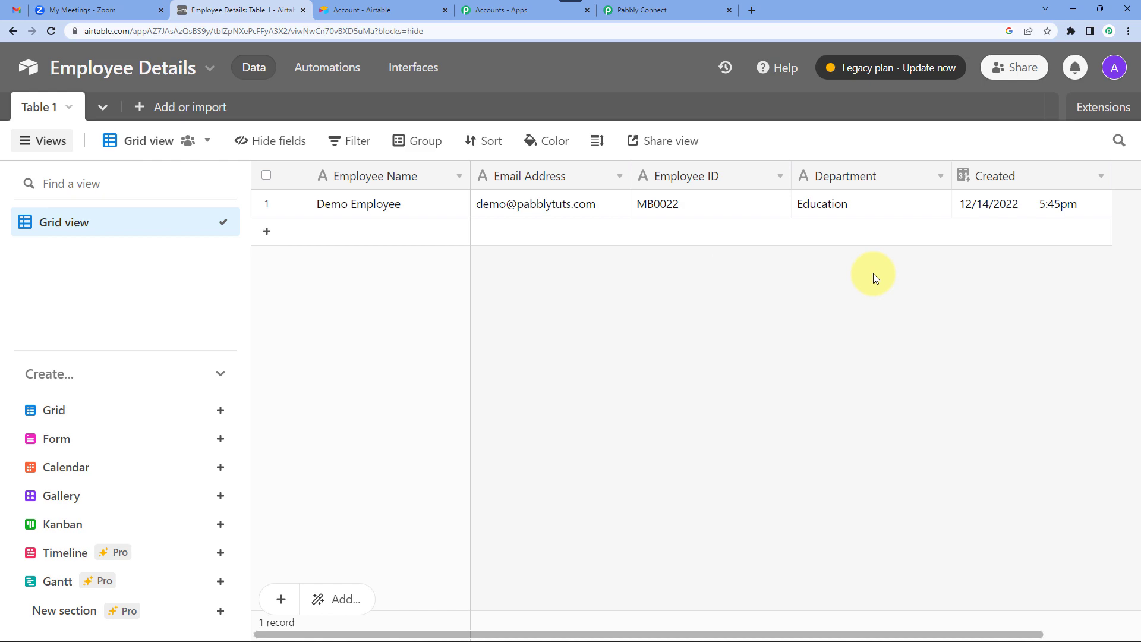
{"action": "left_click", "coordinate": [635, 10]}
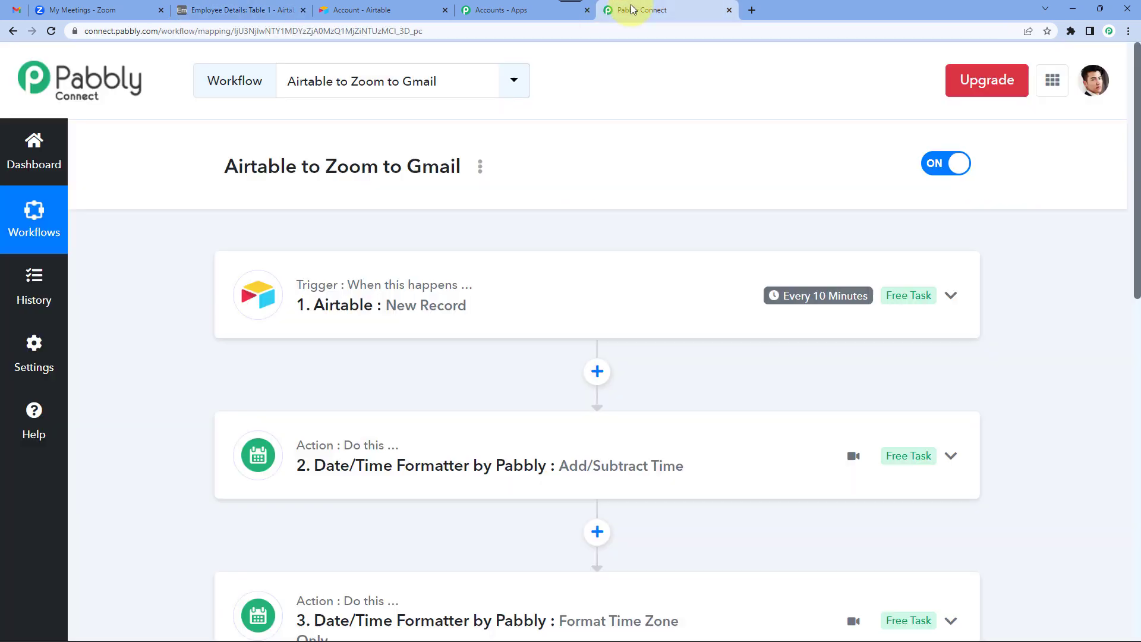
{"action": "scroll", "coordinate": [431, 278], "scroll_direction": "down", "scroll_amount": 7}
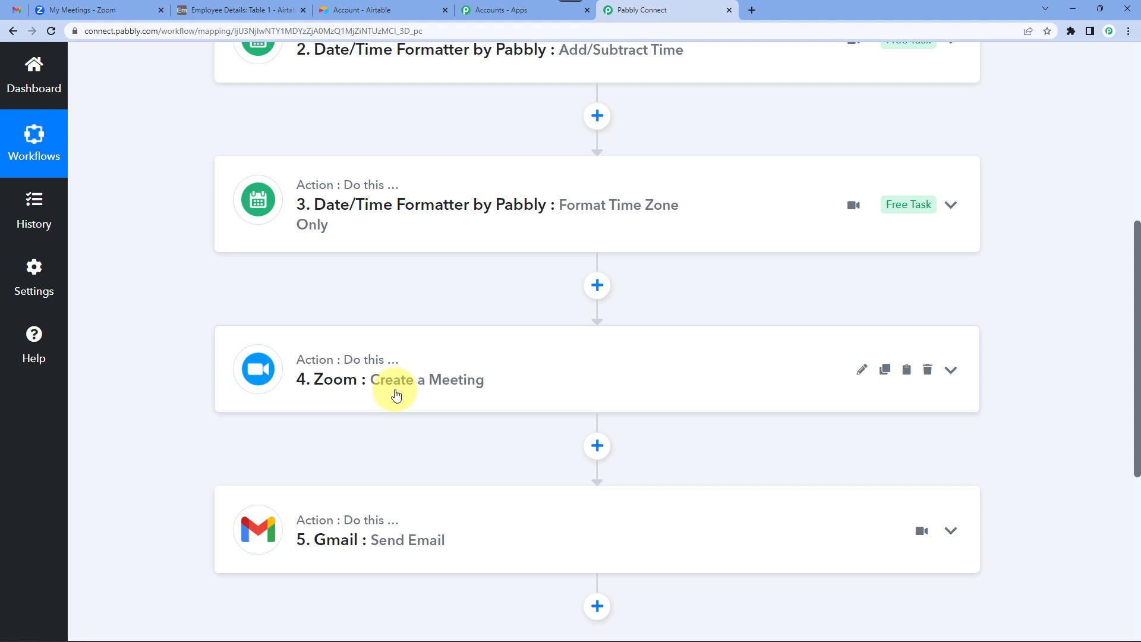
{"action": "left_click", "coordinate": [285, 10]}
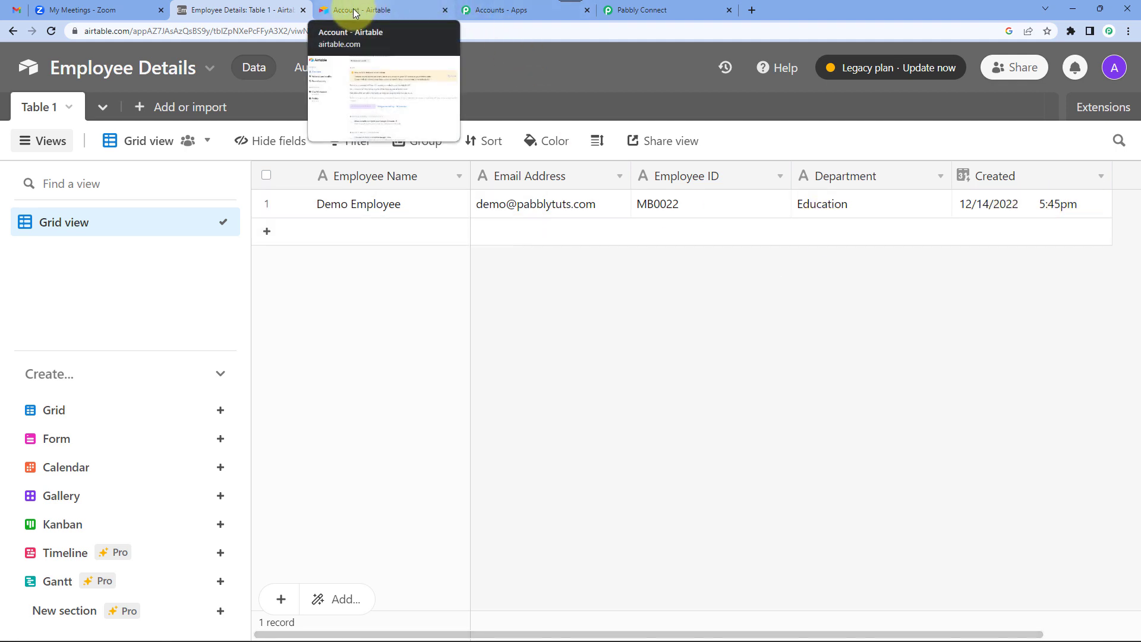
{"action": "left_click", "coordinate": [653, 11]}
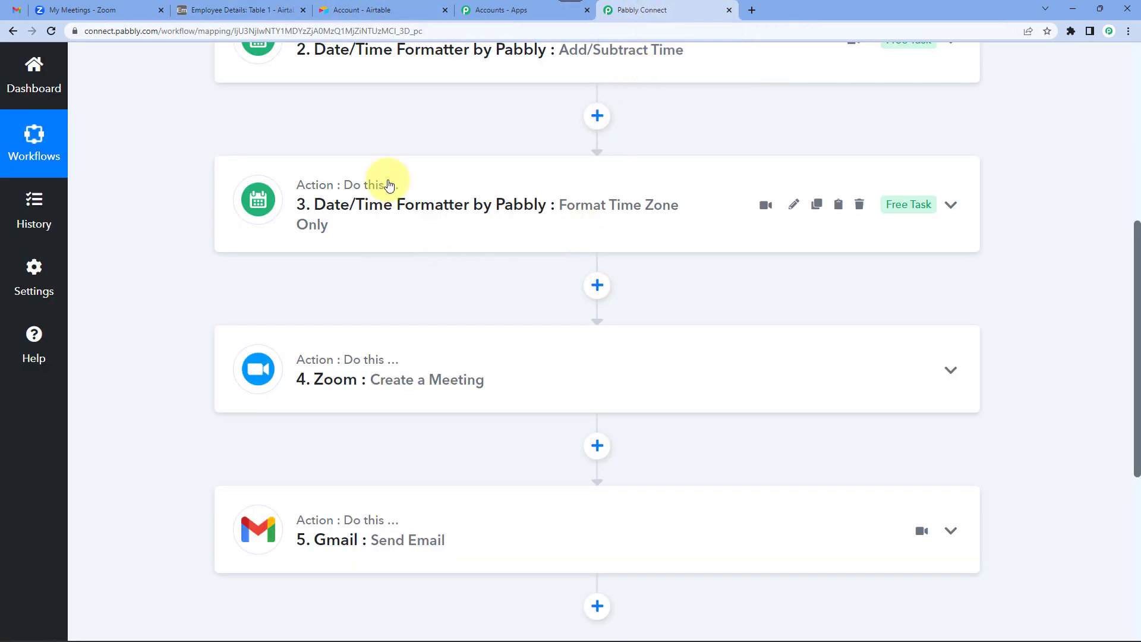
{"action": "left_click", "coordinate": [271, 10]}
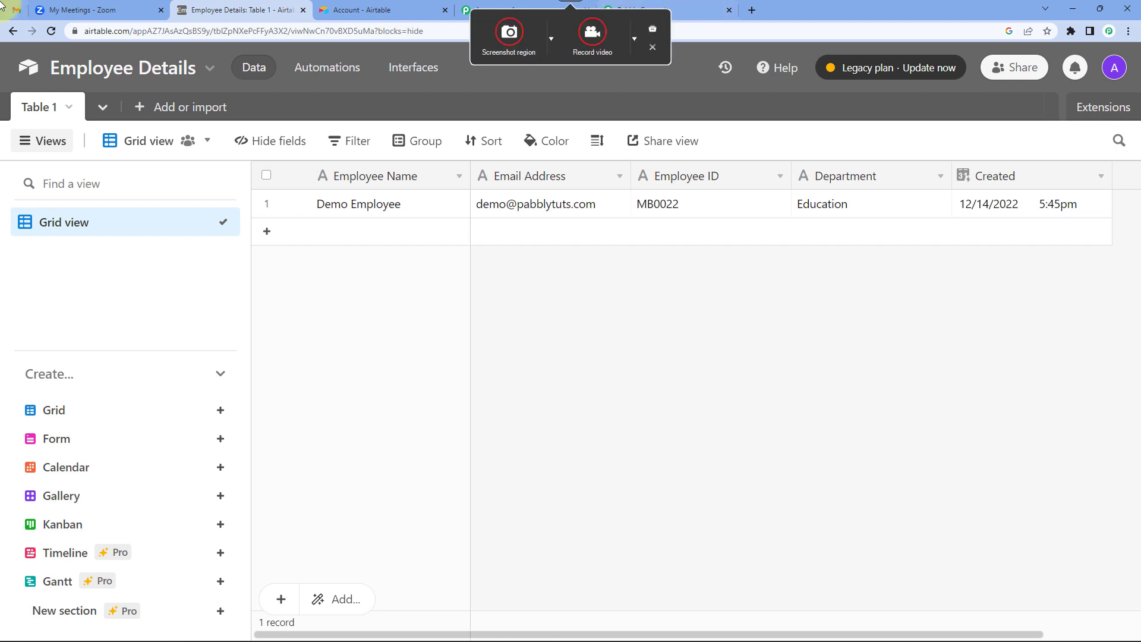
{"action": "left_click", "coordinate": [16, 10]}
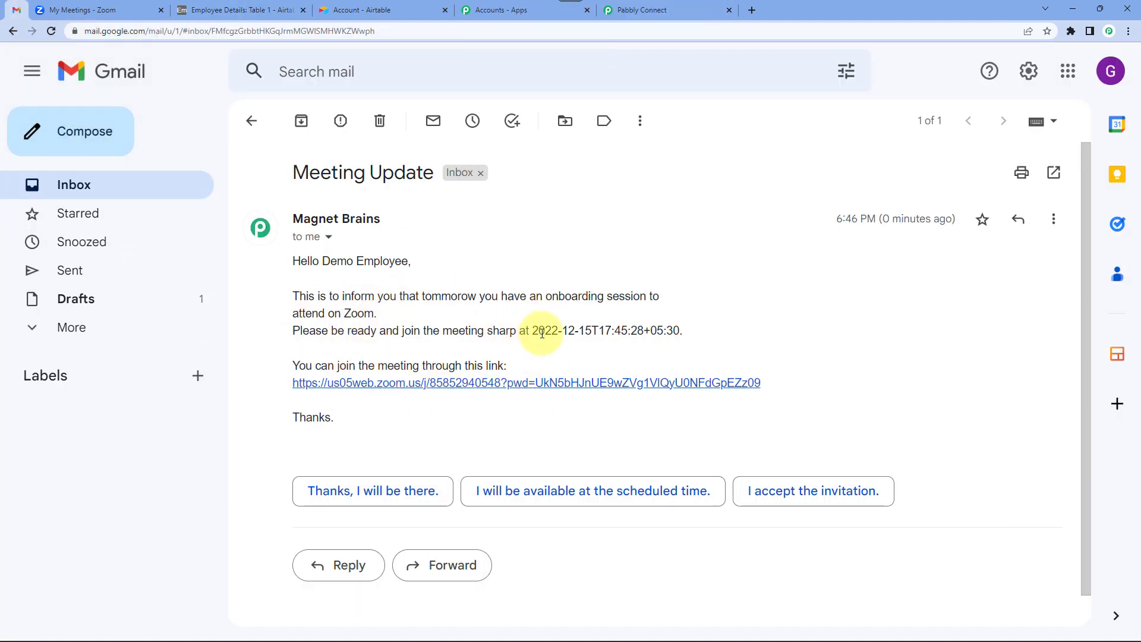
Switch back to Pabbly Connect and check how often the Airtable New Record trigger looks for new data.
{"action": "left_click", "coordinate": [651, 10]}
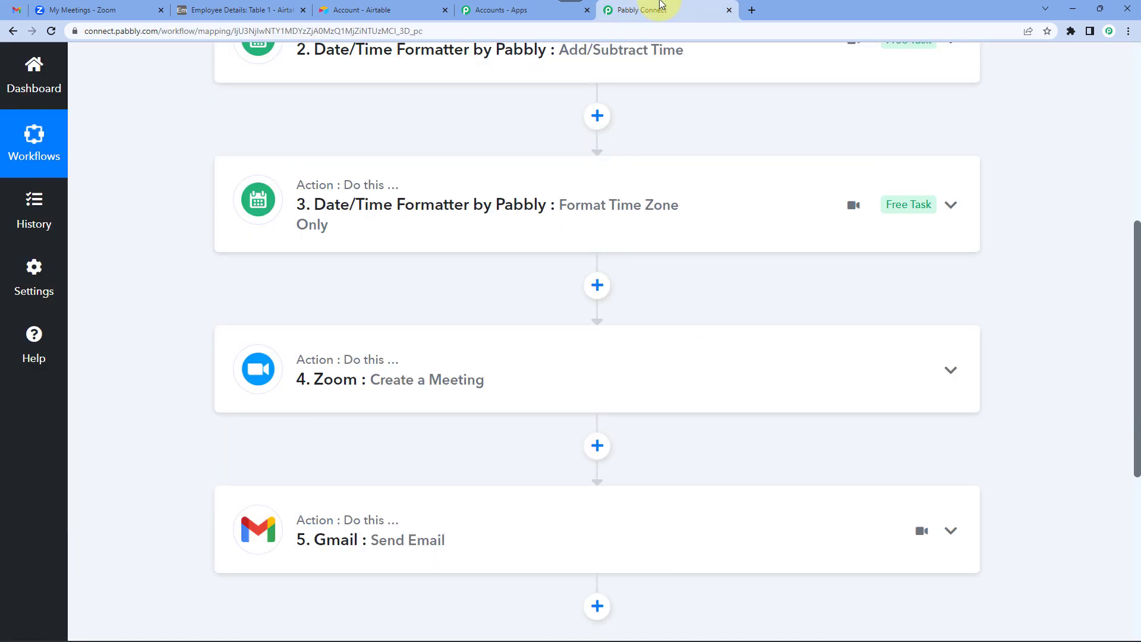
{"action": "scroll", "coordinate": [395, 339], "scroll_direction": "up", "scroll_amount": 7}
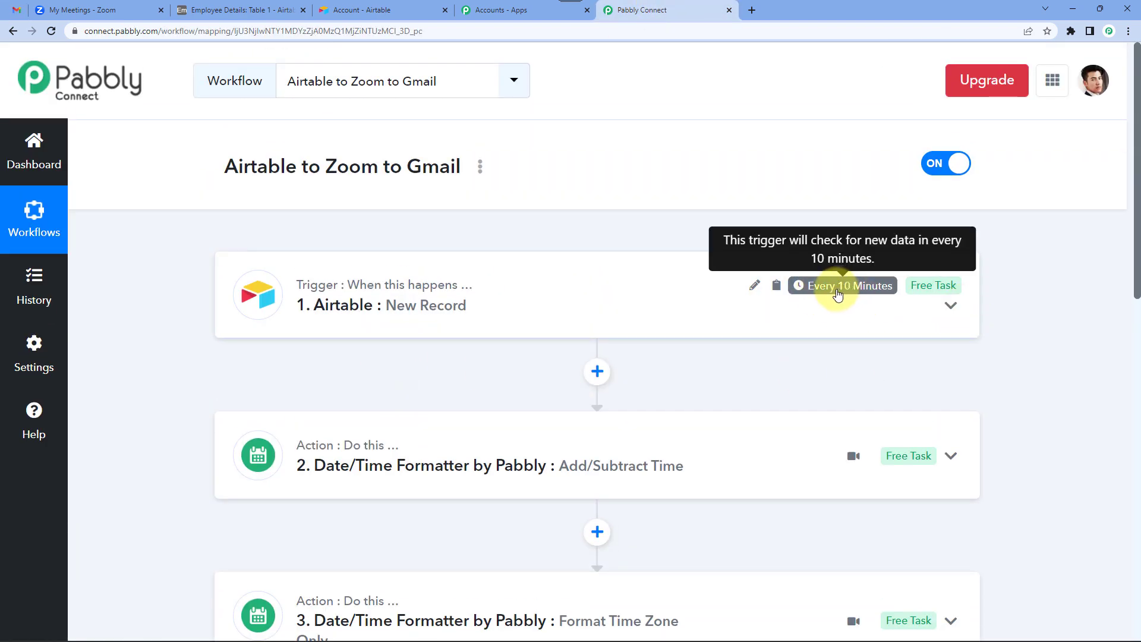
{"action": "mouse_move", "coordinate": [820, 295]}
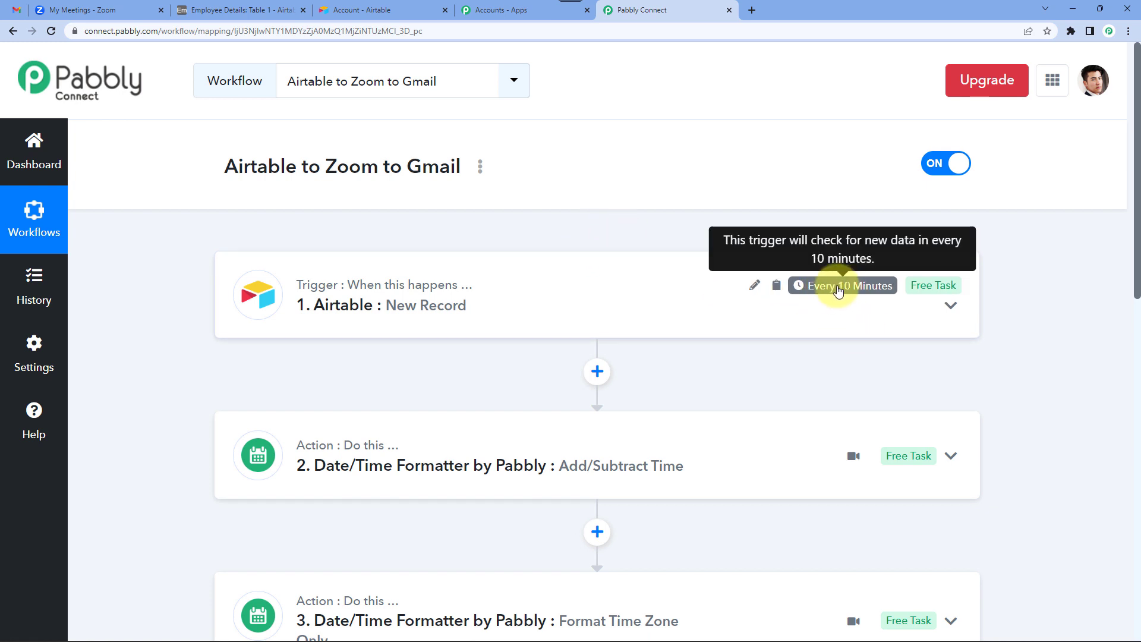
Compare the Airtable employee record with the upcoming Zoom meeting and the Gmail message, and return to Pabbly Connect.
{"action": "left_click", "coordinate": [236, 12]}
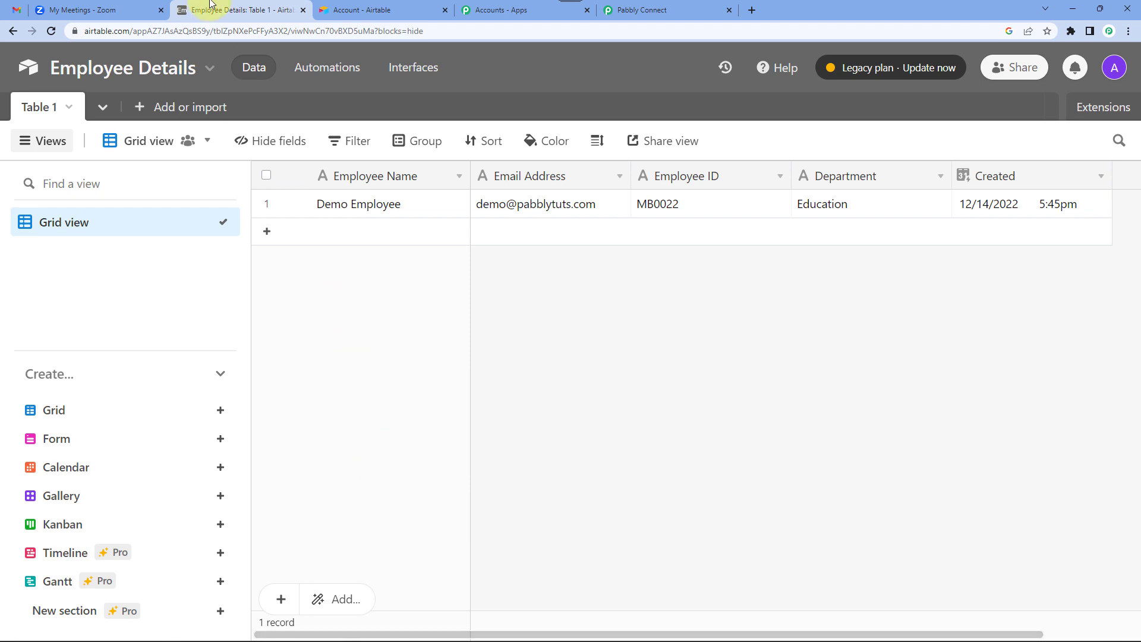
{"action": "left_click", "coordinate": [77, 11]}
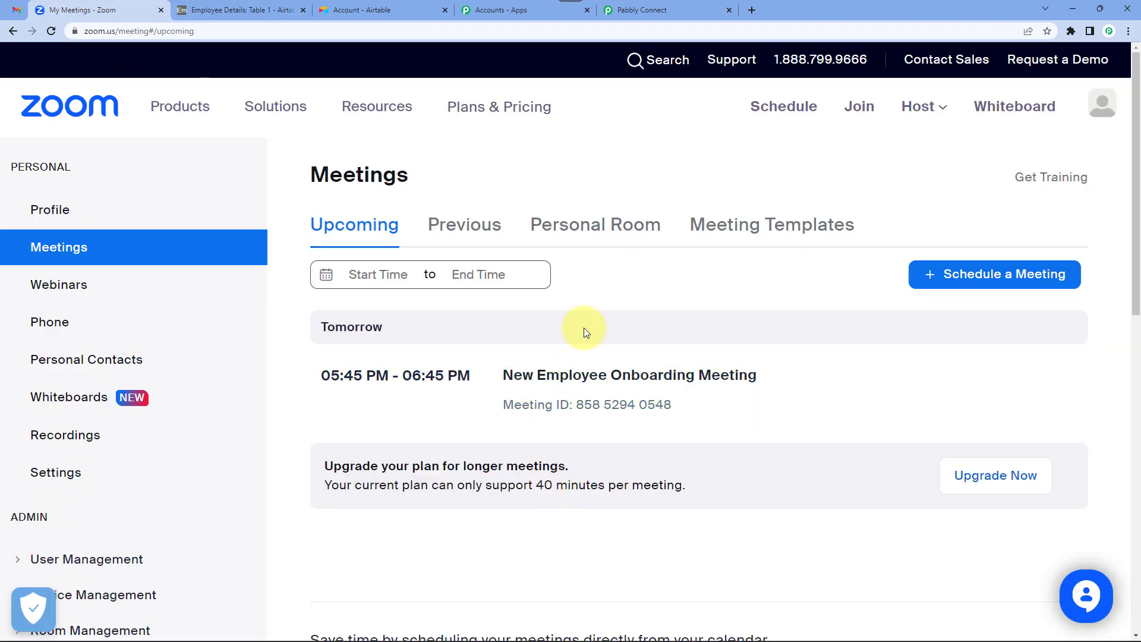
{"action": "left_click", "coordinate": [274, 6]}
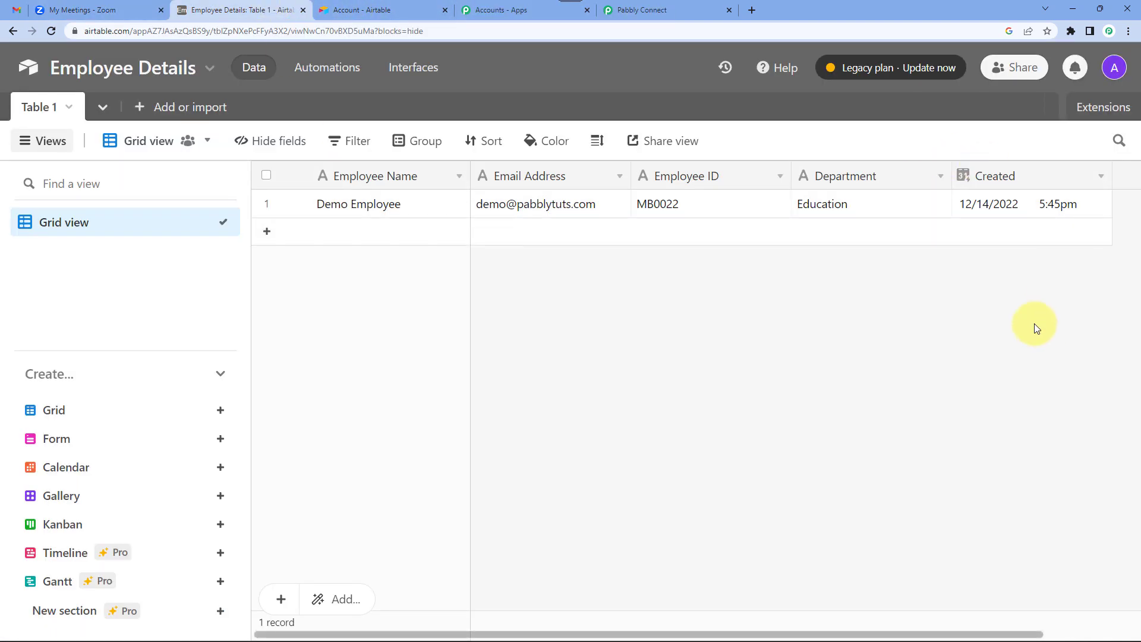
{"action": "left_click", "coordinate": [79, 7]}
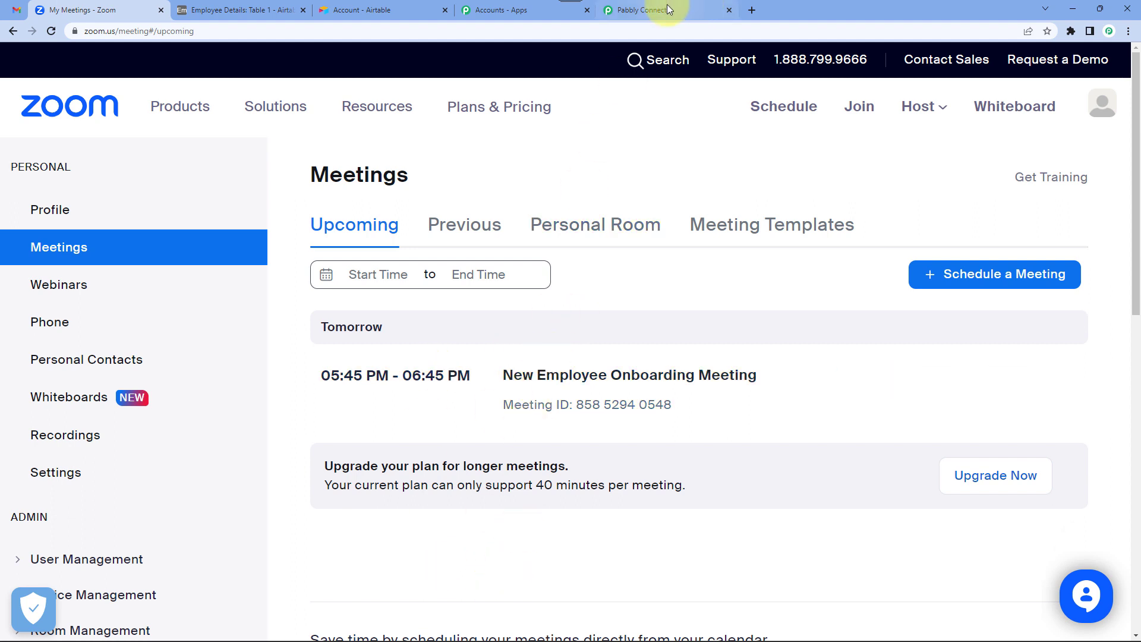
{"action": "left_click", "coordinate": [243, 9]}
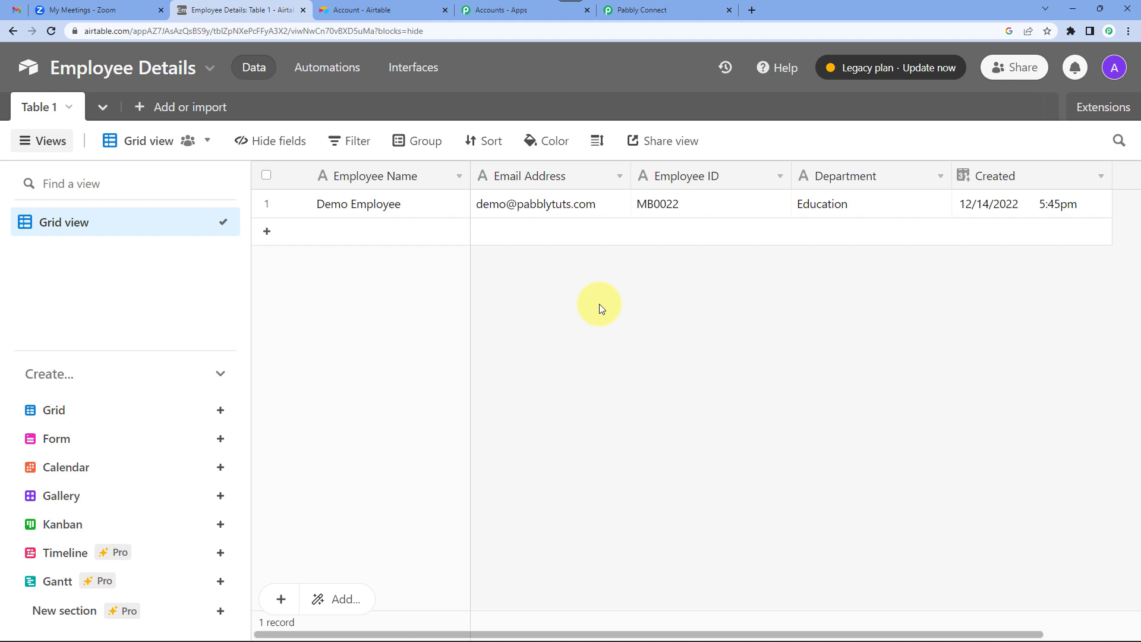
{"action": "left_click", "coordinate": [17, 9]}
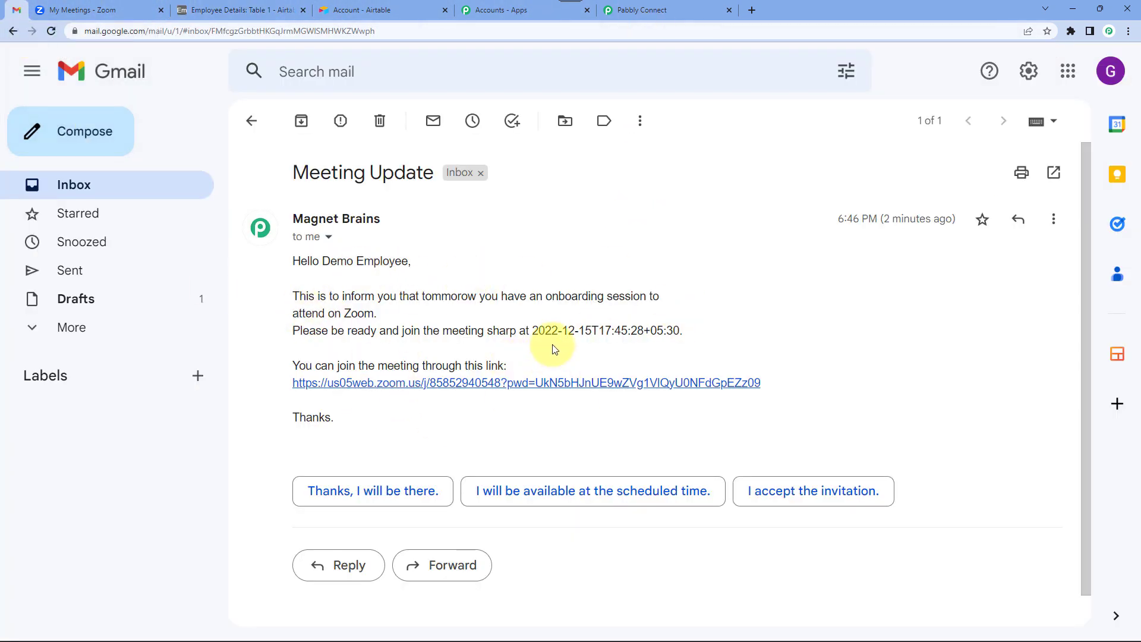
{"action": "left_click", "coordinate": [618, 9]}
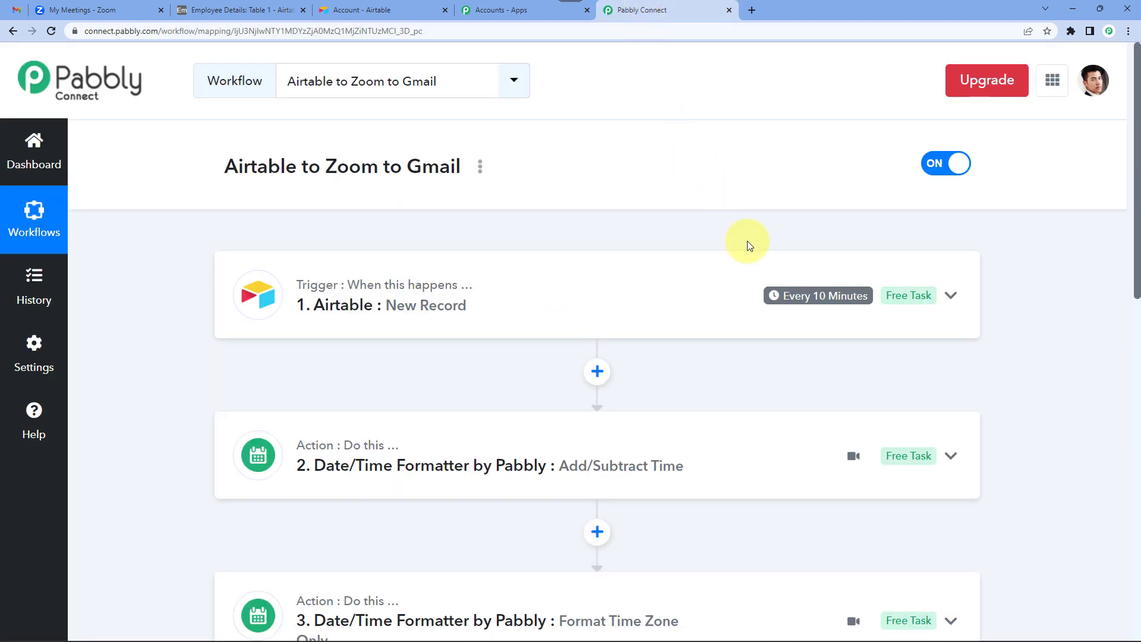